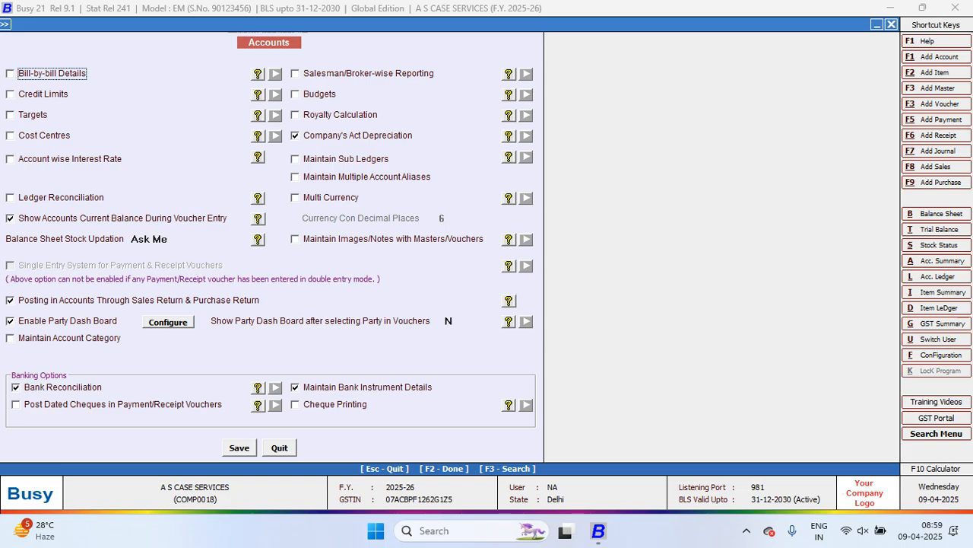
Start a sales voucher for AK CASE TRADERS to check its current balance display, and abandon the voucher
key(alt+F8)
key(Return)
key(Return)
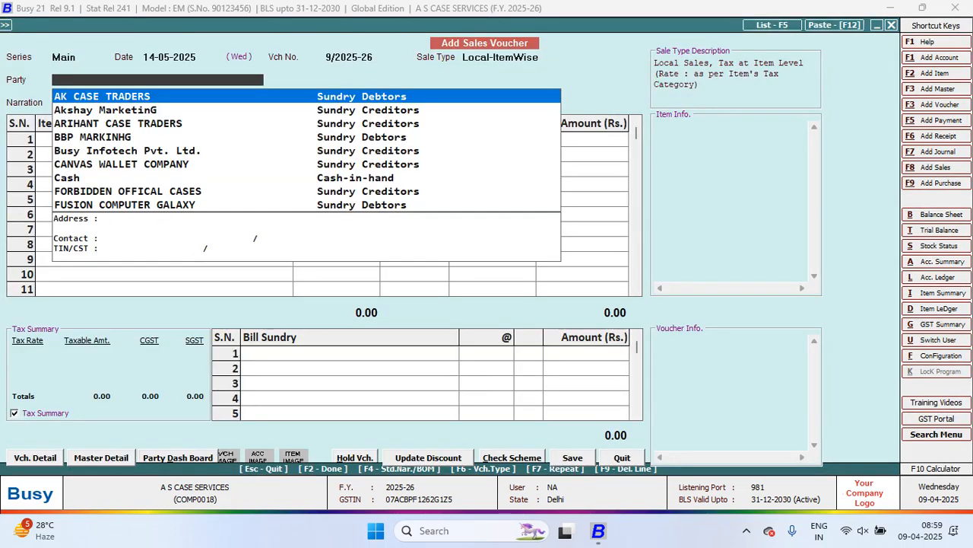
key(Return)
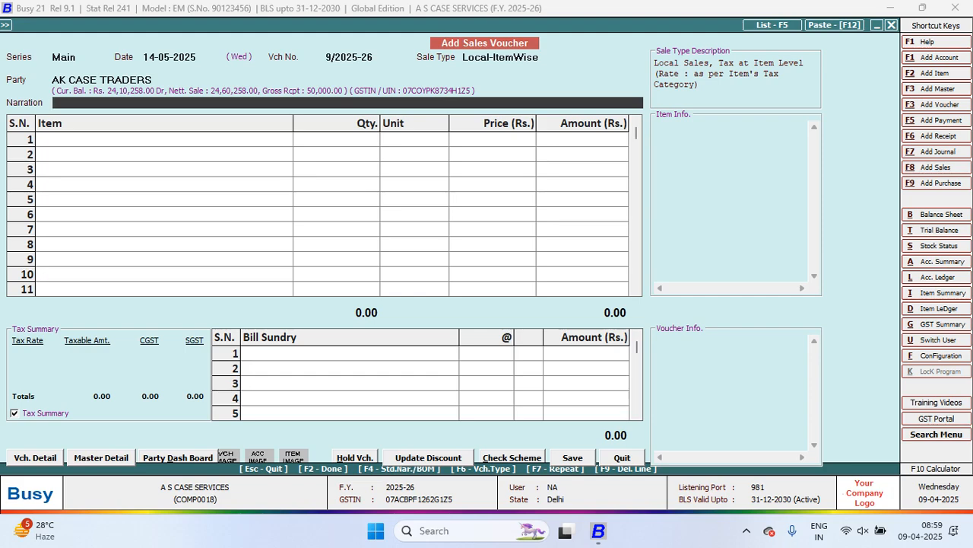
key(Escape)
key(Return)
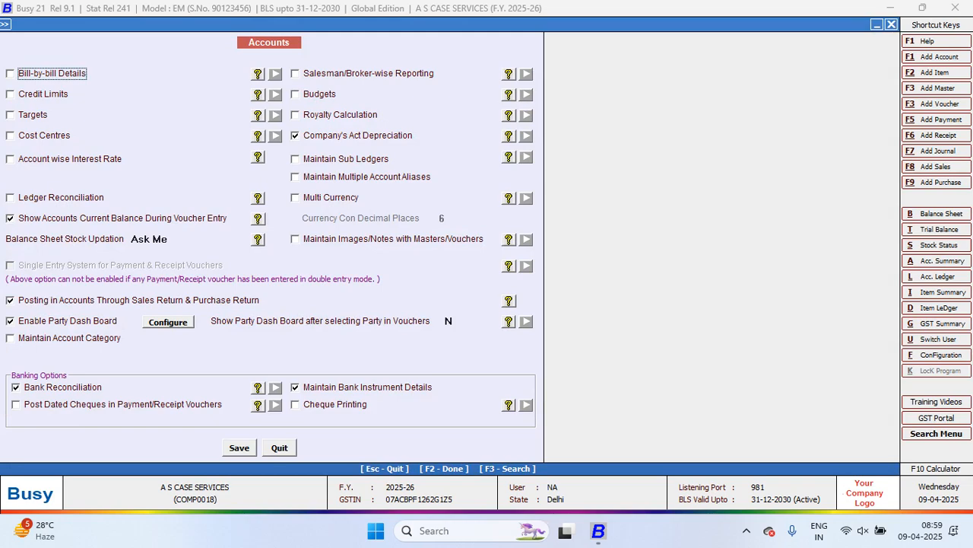
Turn off showing accounts' current balance during voucher entry and save the Accounts options
click(10, 218)
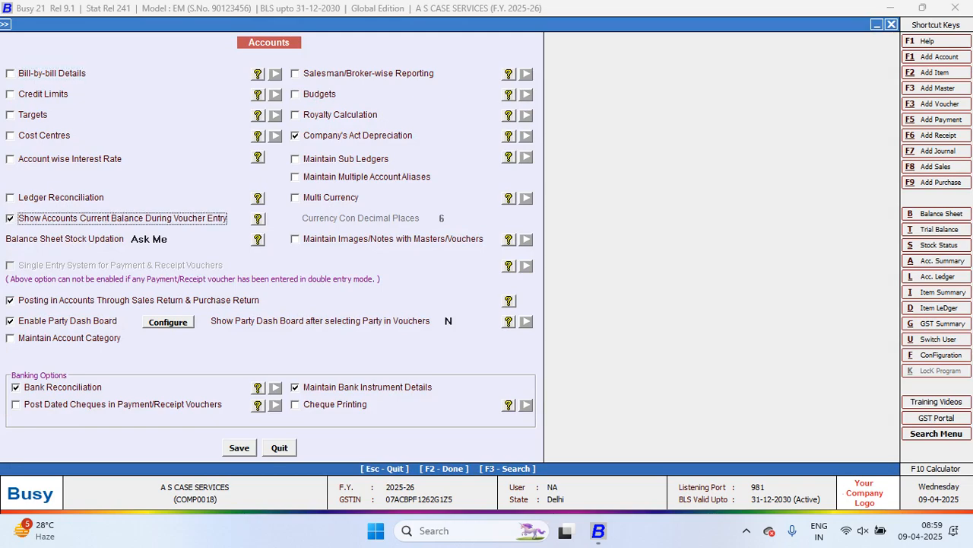
key(Escape)
key(Return)
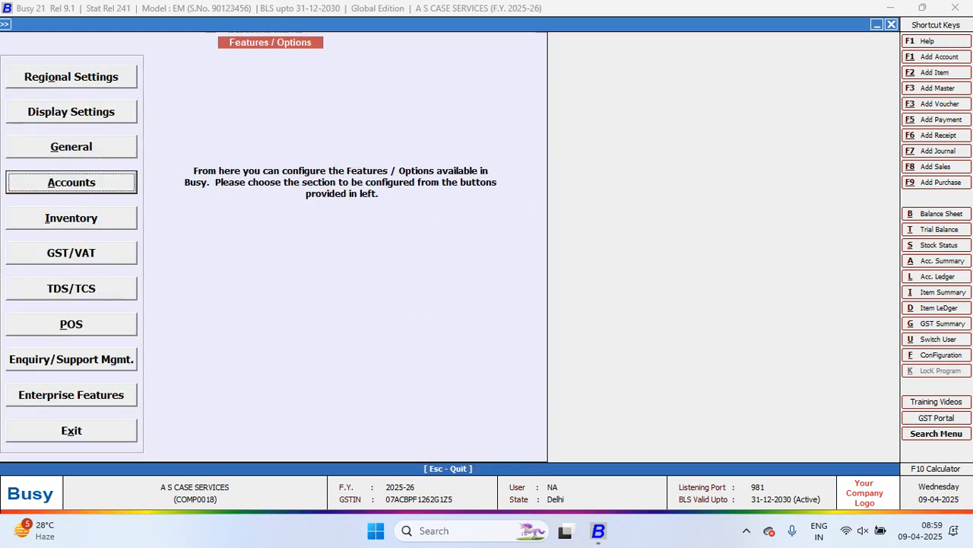
Open a new sales voucher with AK CASE TRADERS as party to check the effect, and quit it unsaved
key(F8)
key(Return)
key(Return)
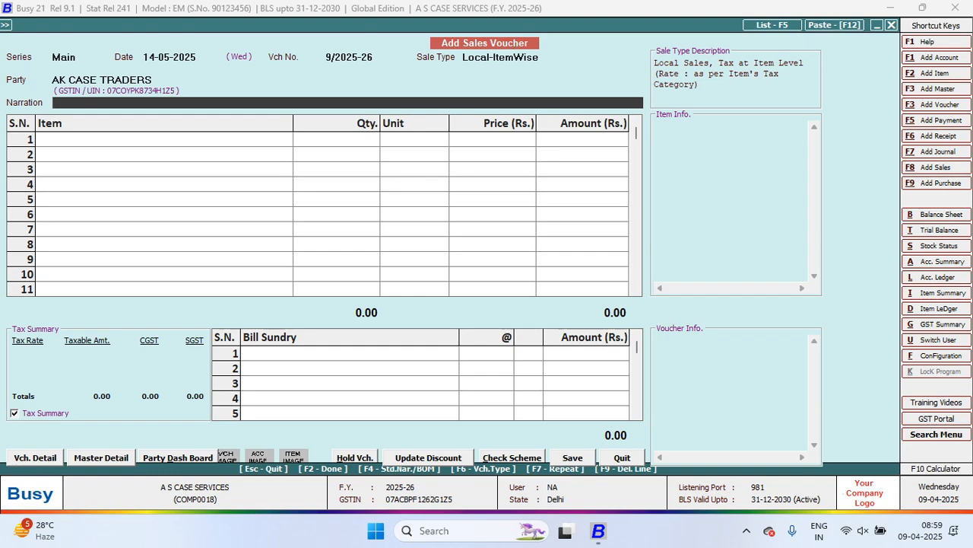
key(Escape)
key(Return)
Try re-enabling the accounts' current balance display during voucher entry in the Accounts options
key(Up)
key(Return)
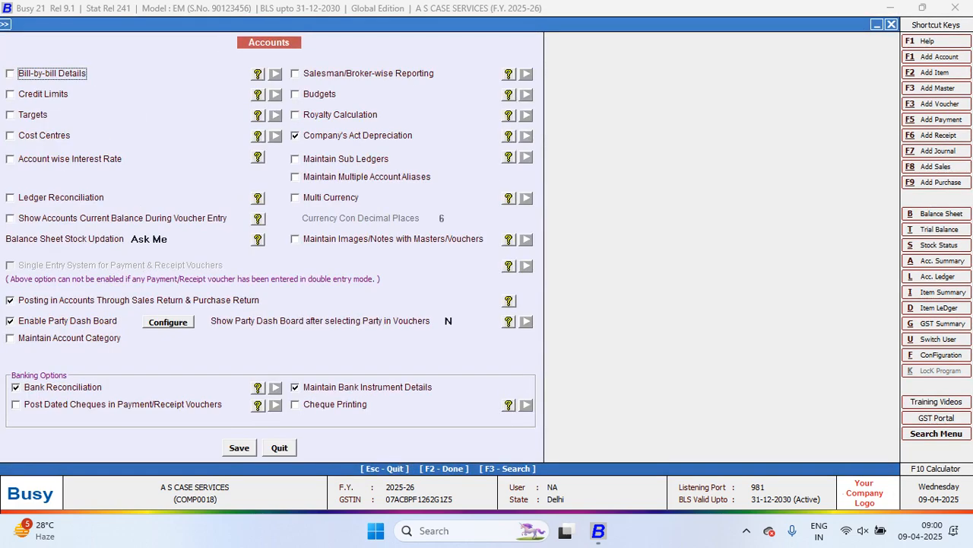
click(10, 219)
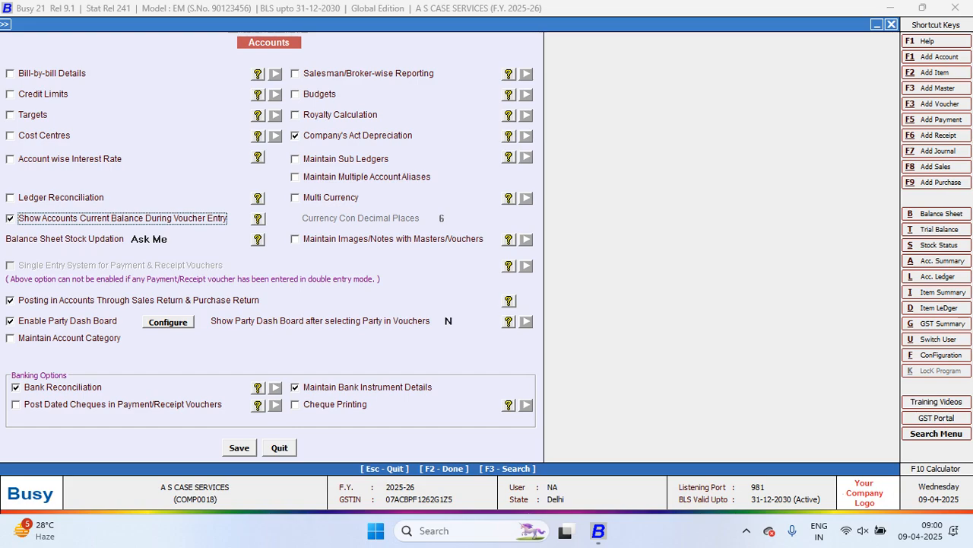
key(Return)
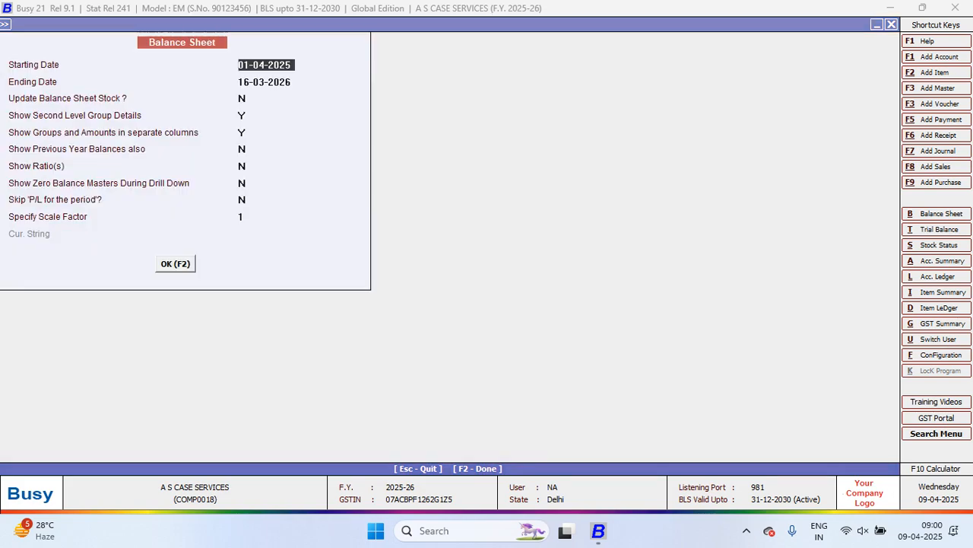
Set Update Balance Sheet Stock to Y in the Balance Sheet report options, and leave without generating the report
key(Return)
key(Return)
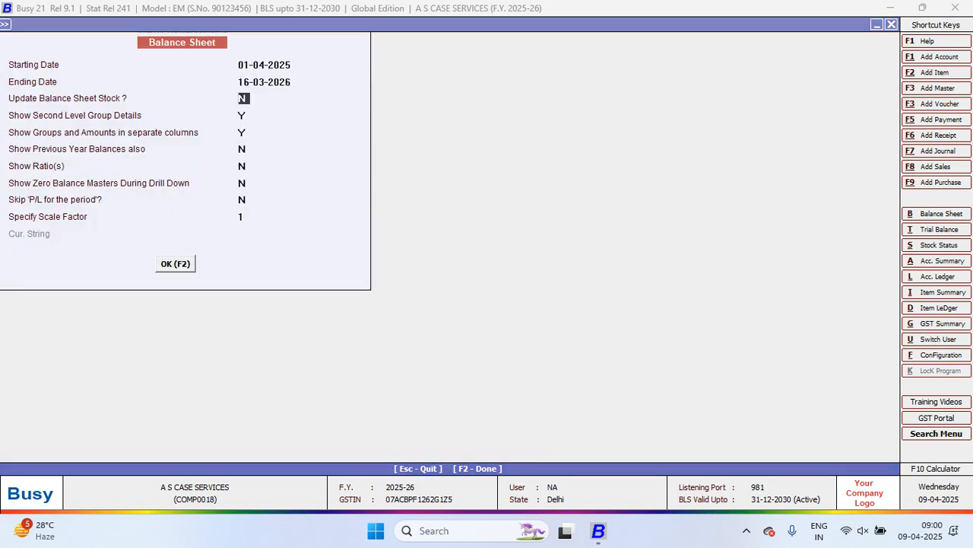
text(Y)
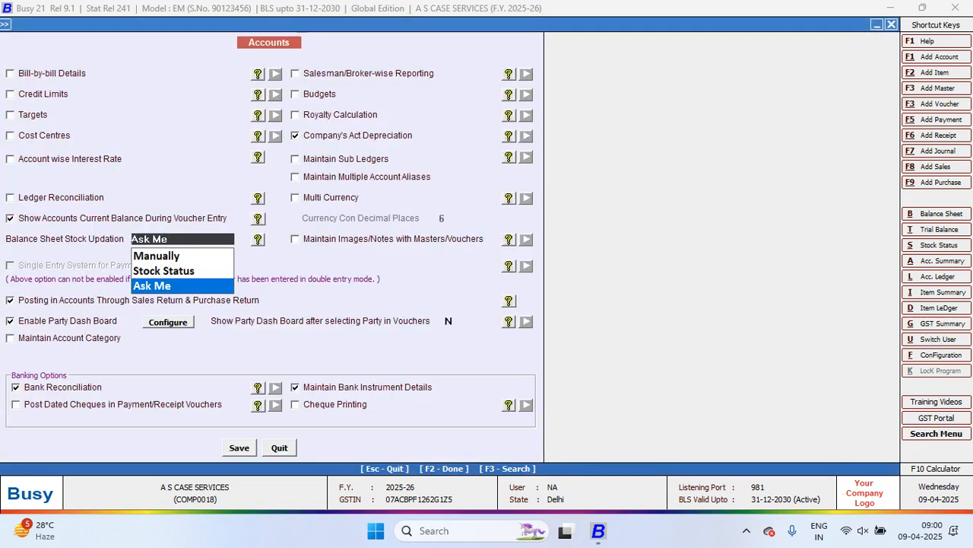
key(Escape)
key(Return)
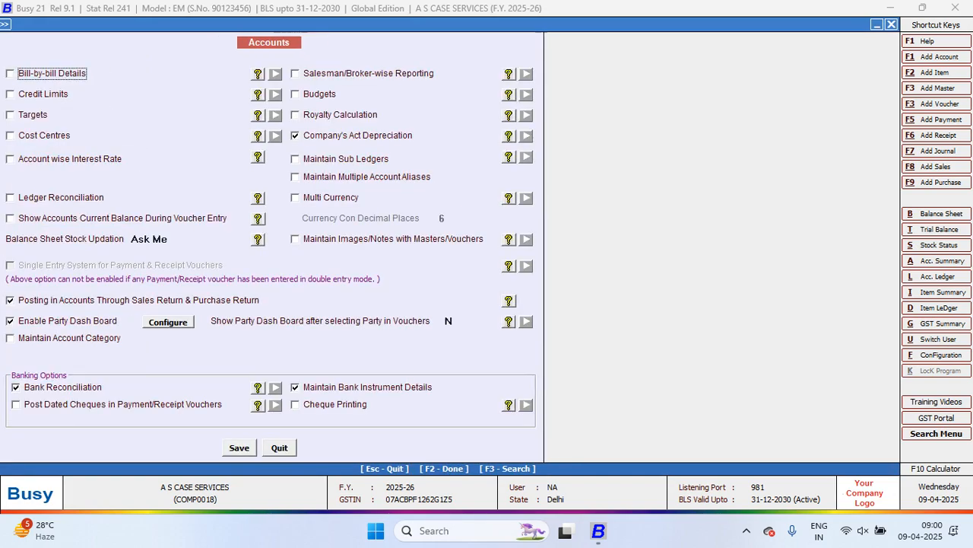
Set Balance Sheet Stock Updation to Stock Status and save the Accounts options
click(181, 239)
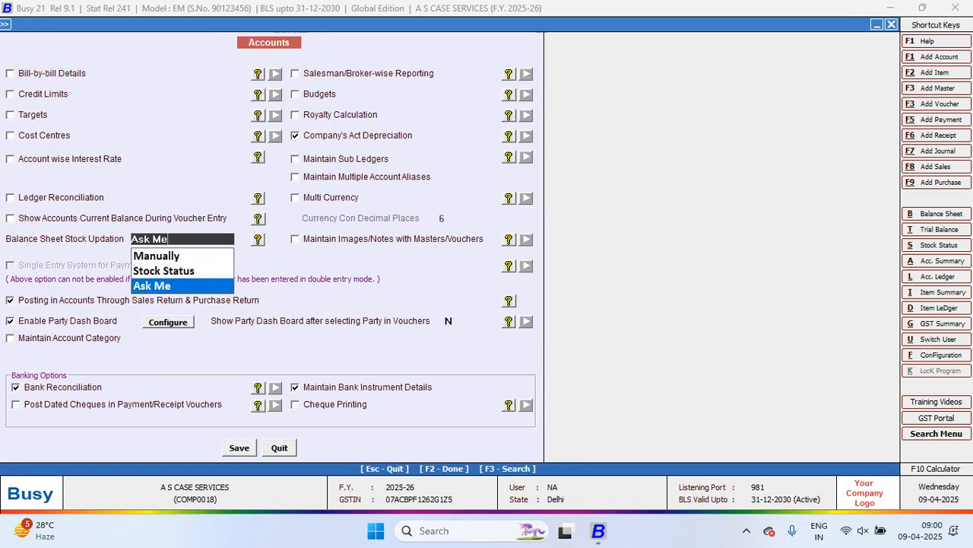
key(Up)
key(Return)
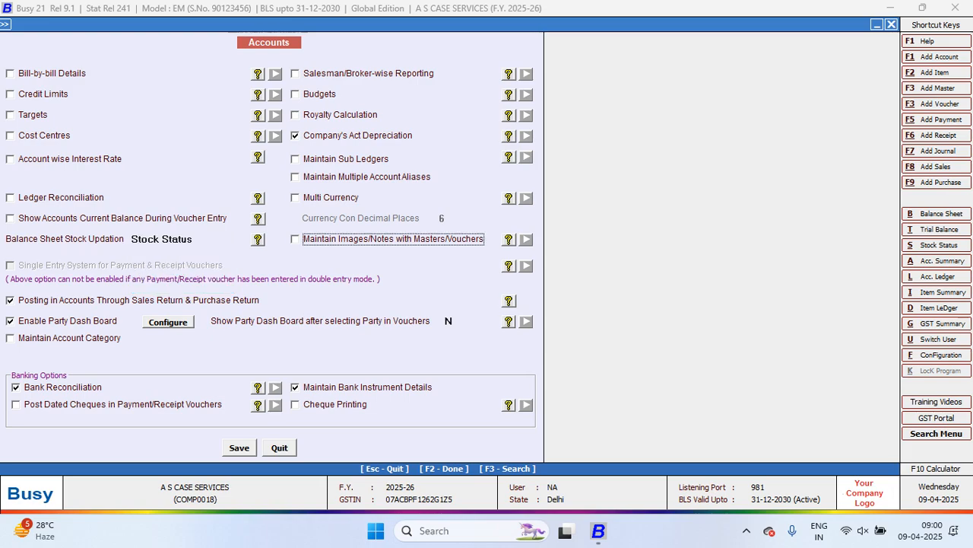
key(F2)
key(Return)
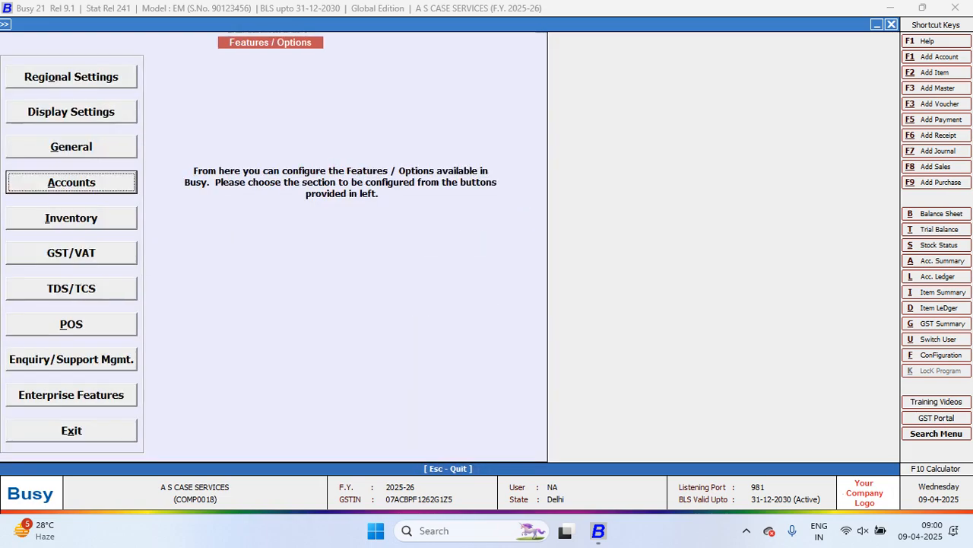
Check the Balance Sheet report options for the stock update question, and return to the Accounts options
key(alt+b)
key(Return)
key(Return)
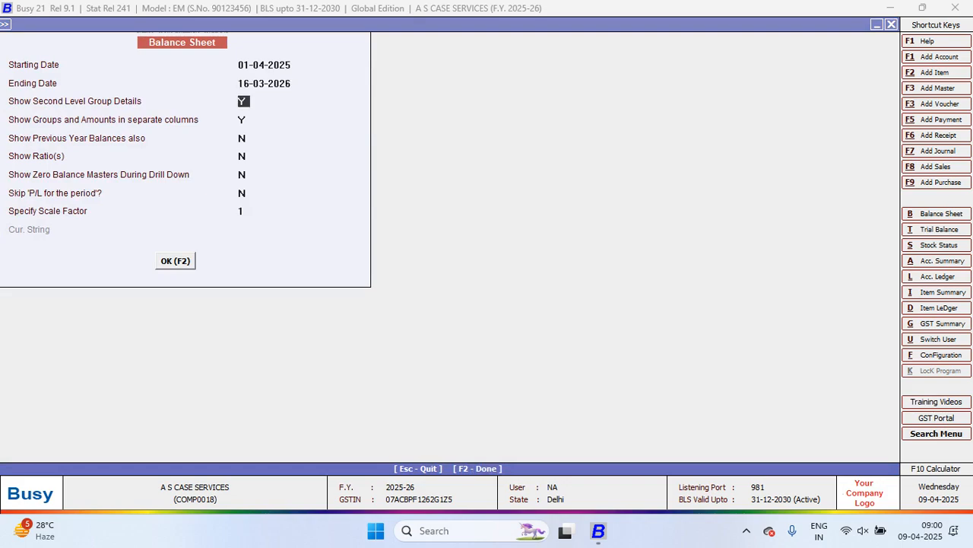
key(Escape)
key(Return)
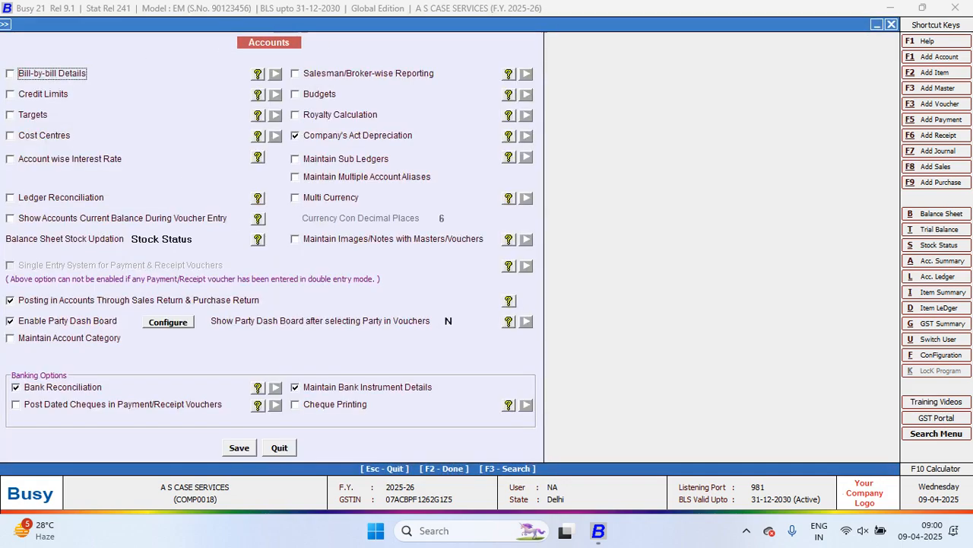
Change Balance Sheet Stock Updation to Manually and save the Accounts options
click(183, 239)
key(Up)
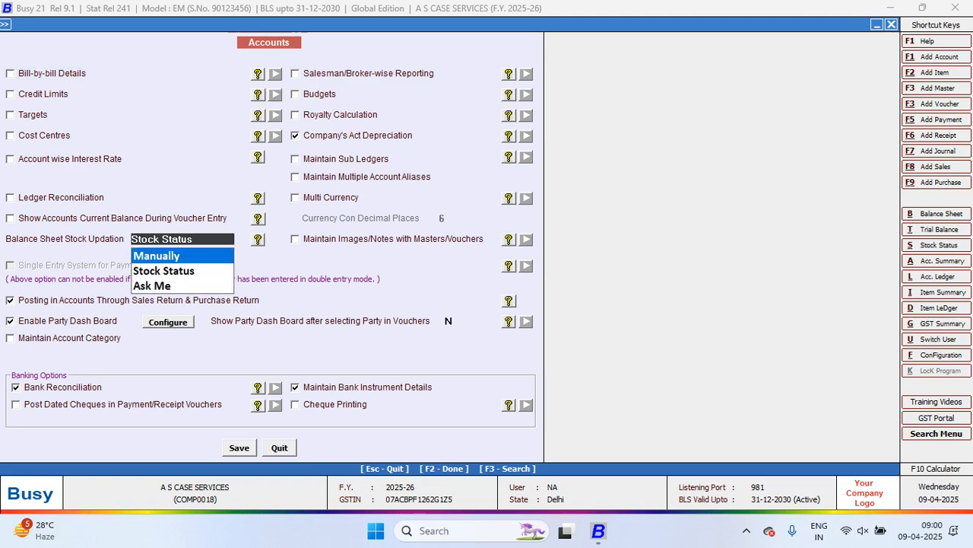
key(Return)
key(F2)
key(Return)
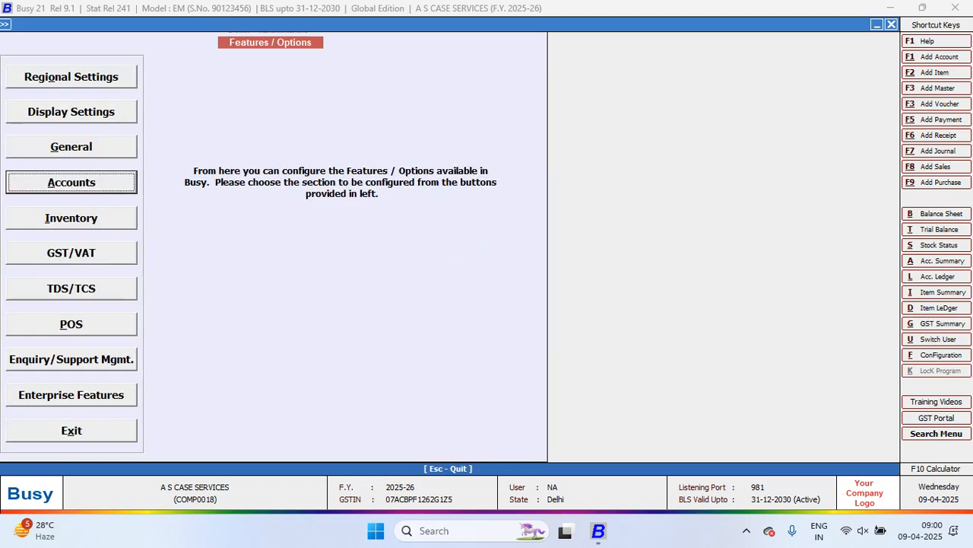
Generate the Balance Sheet for 01-04-2025 to 16-03-2026 without second-level group details or separate group and amount columns
key(alt+b)
key(Return)
key(Return)
text(N)
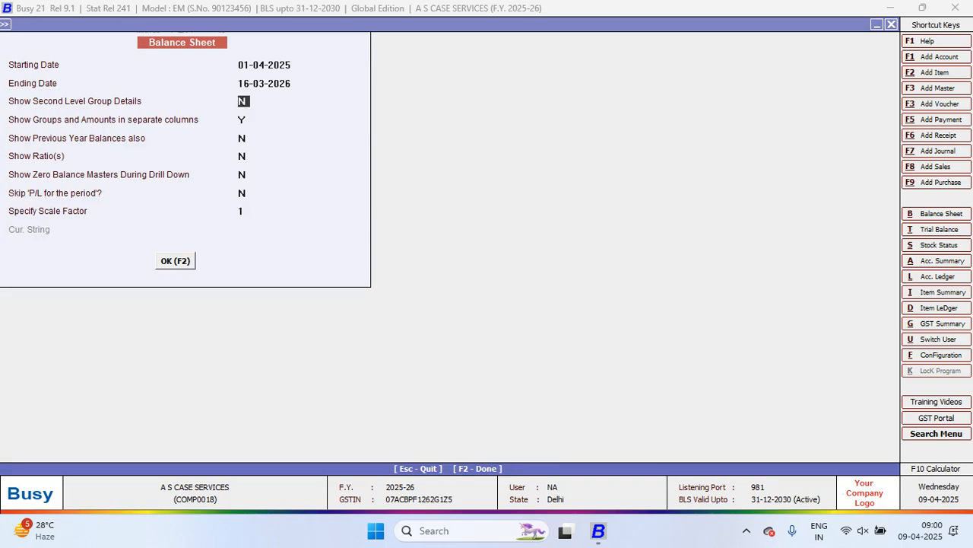
key(Return)
text(N)
key(F2)
Drill from Current Assets through Stock-in-hand to the Stock account's monthly closing stock values, and close the report
key(Down)
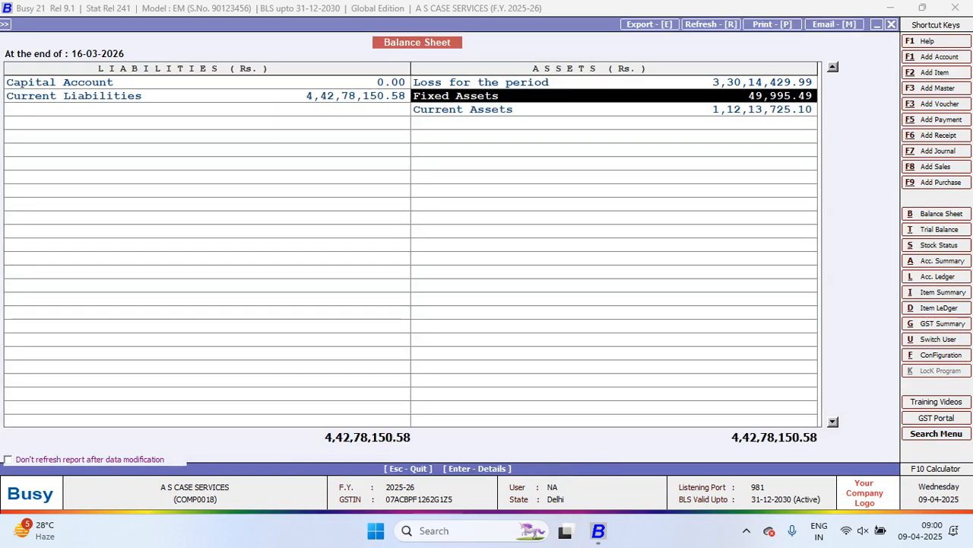
key(Down)
key(Return)
key(Down)
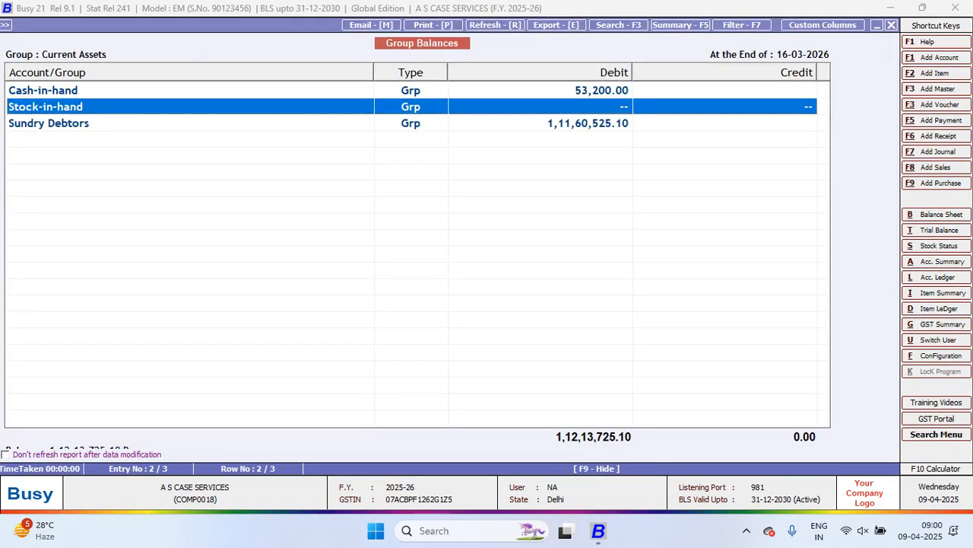
key(Return)
key(Return)
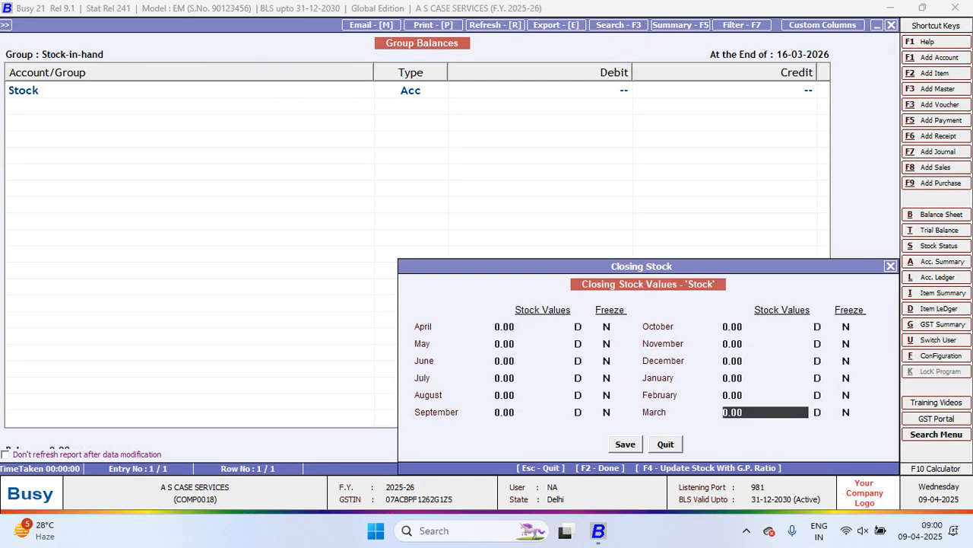
key(Escape)
key(Escape)
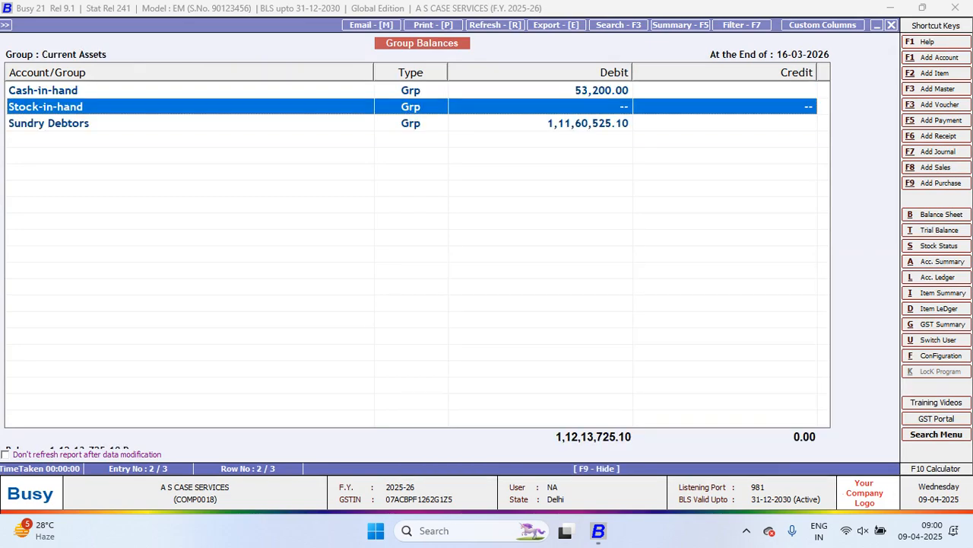
key(Escape)
key(Escape)
Switch Balance Sheet Stock Updation back to Stock Status in the Accounts options and save
key(Return)
key(Return)
key(Return)
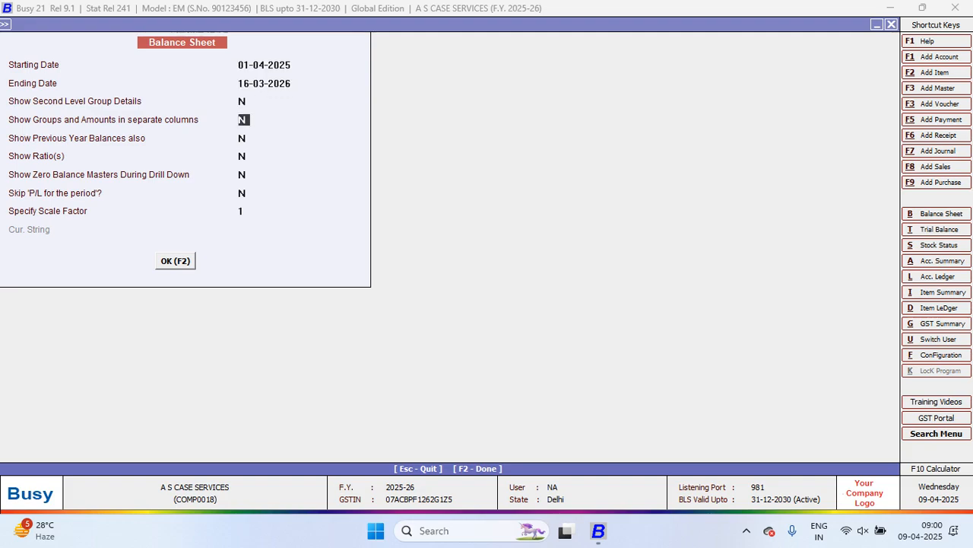
key(Return)
key(Return)
key(Return)
key(alt+f)
key(Return)
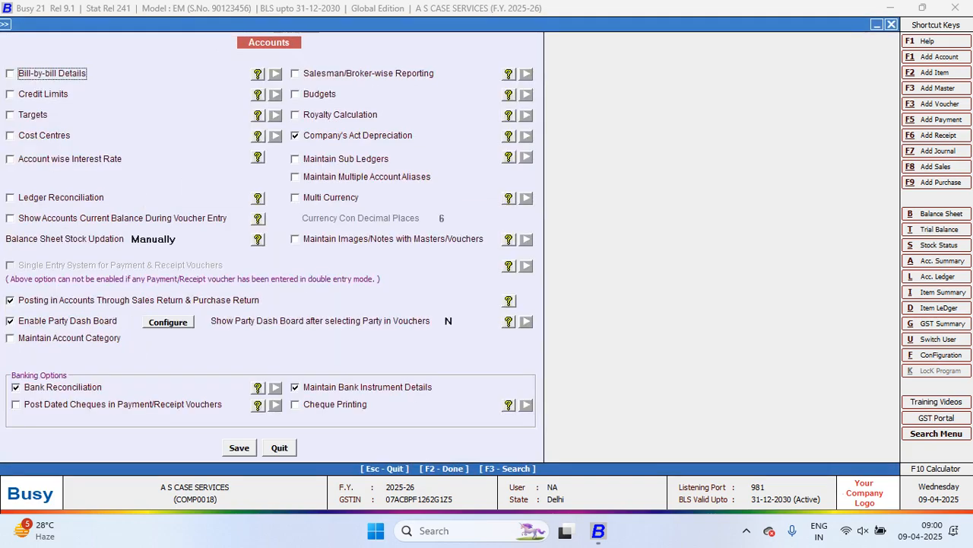
click(154, 238)
key(Down)
key(Return)
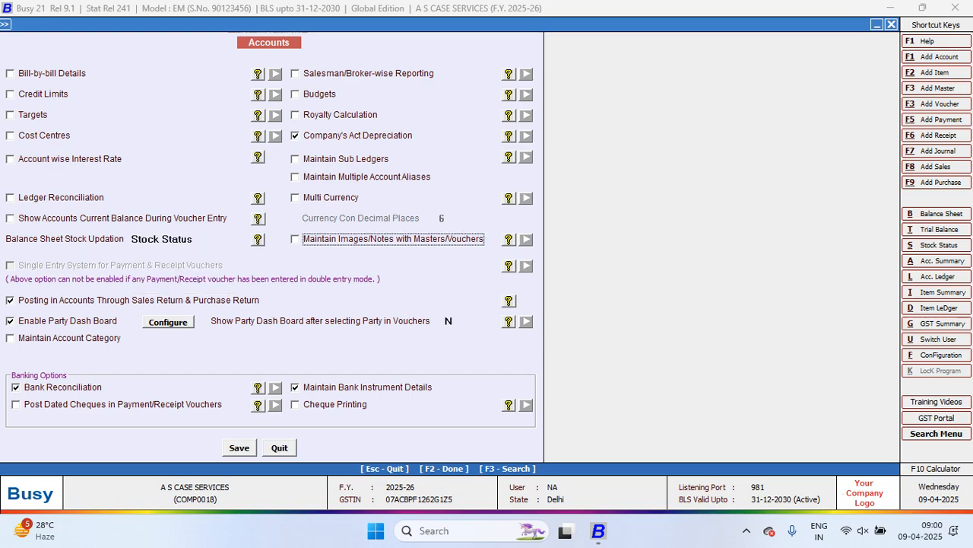
key(F2)
key(Return)
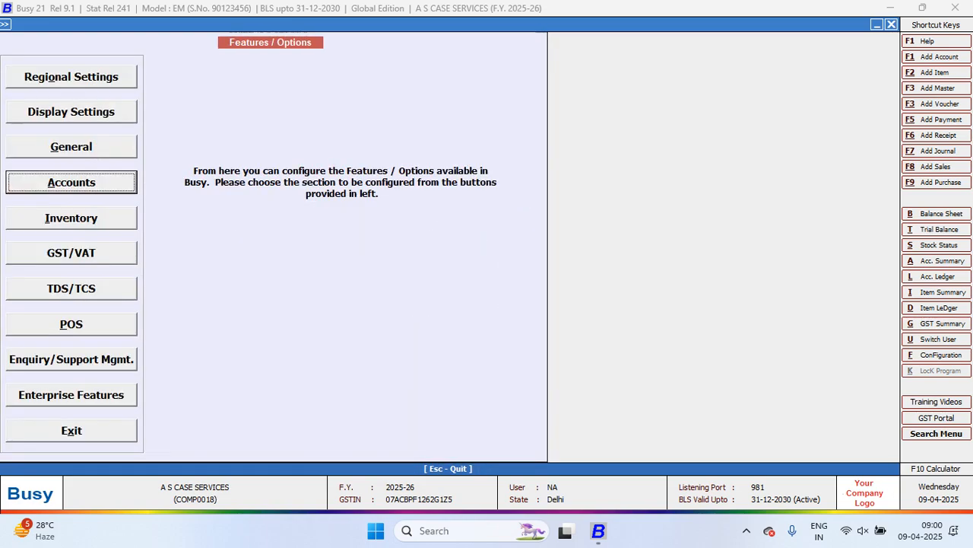
Configure the Party Dash Board for All Vouchers, All Series and All Users in STANDARD format, with Show during Data Entry set to Yes, and save
key(Return)
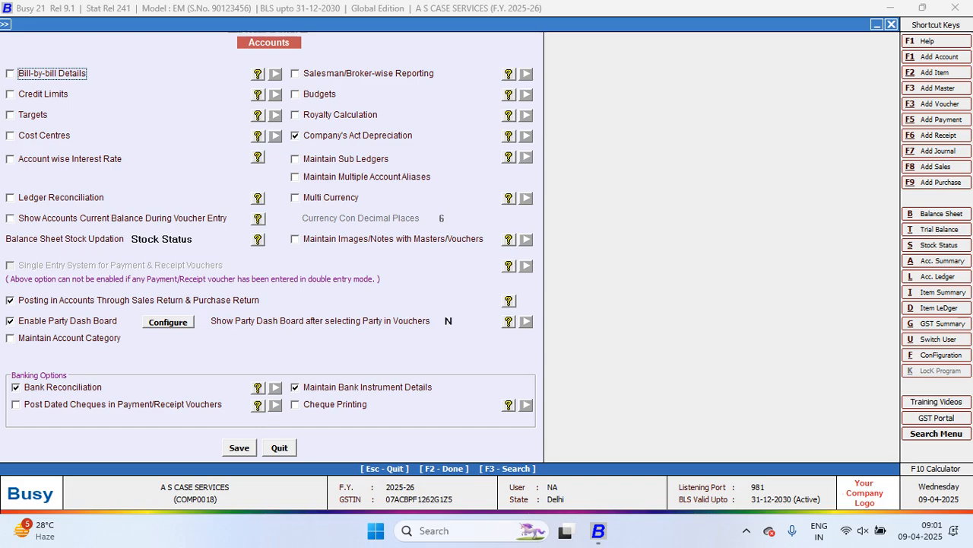
click(11, 300)
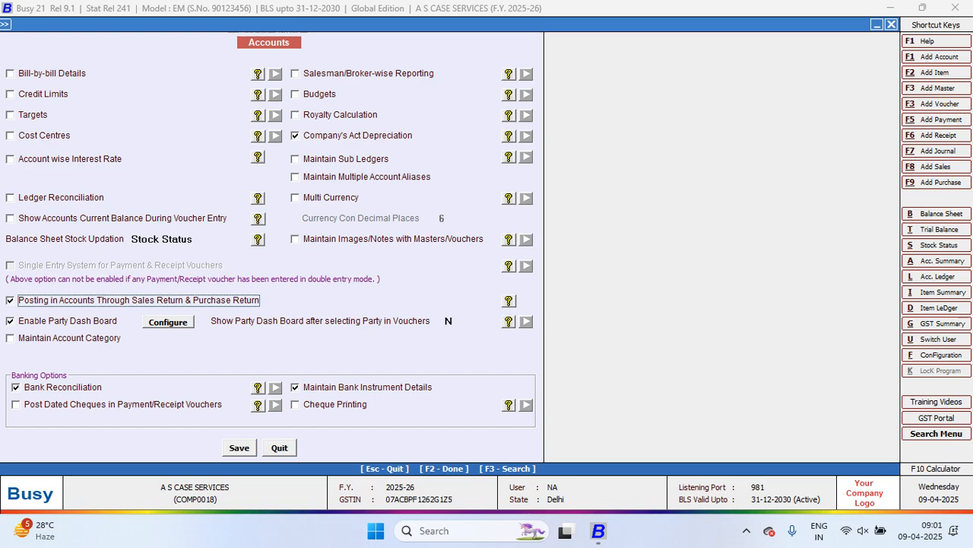
key(Return)
key(Return)
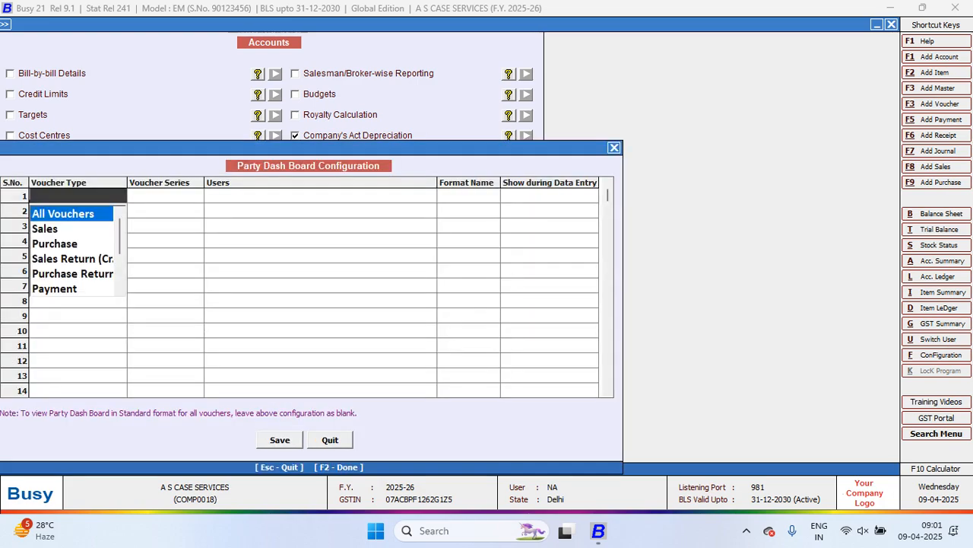
key(Return)
key(Return)
key(Return)
key(Return)
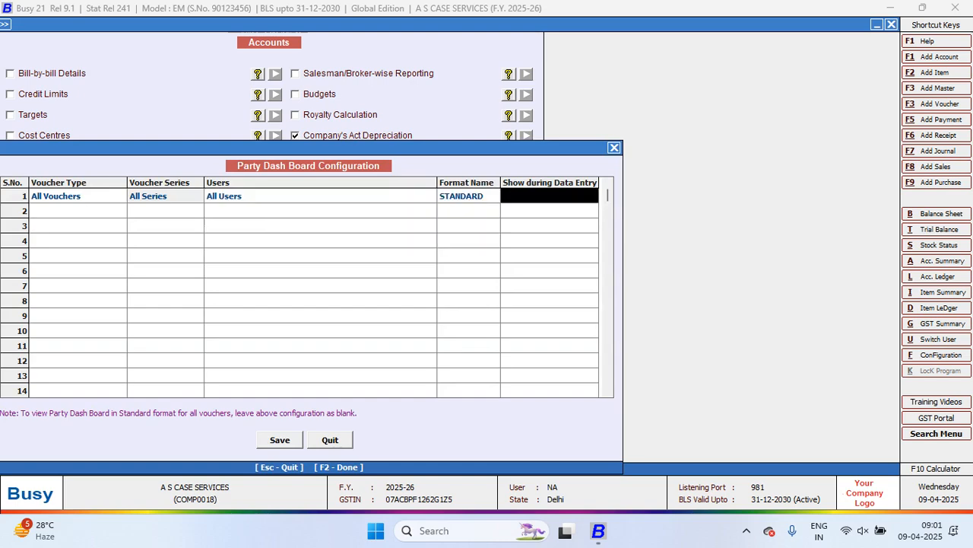
key(Return)
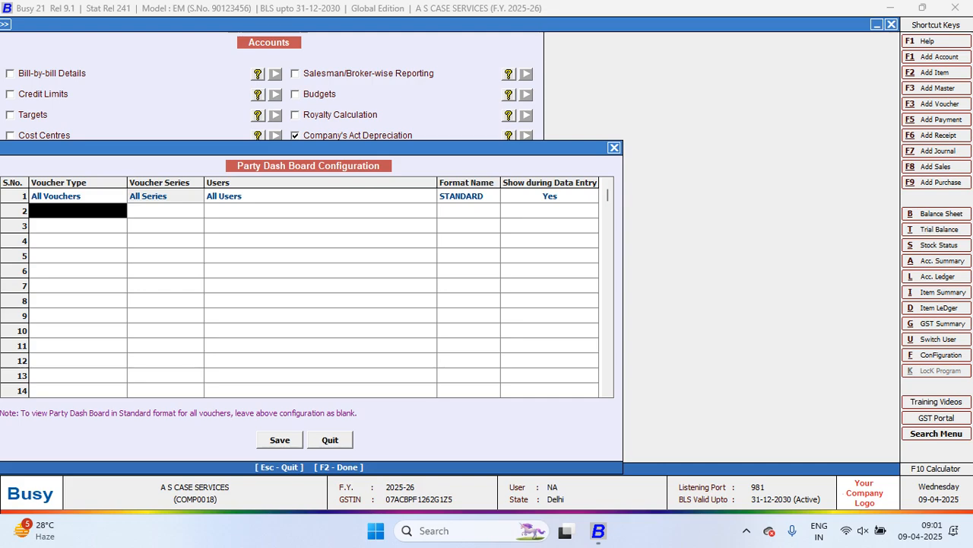
key(F2)
Save the Accounts options and leave the configuration to reach the transaction types
key(Return)
key(F2)
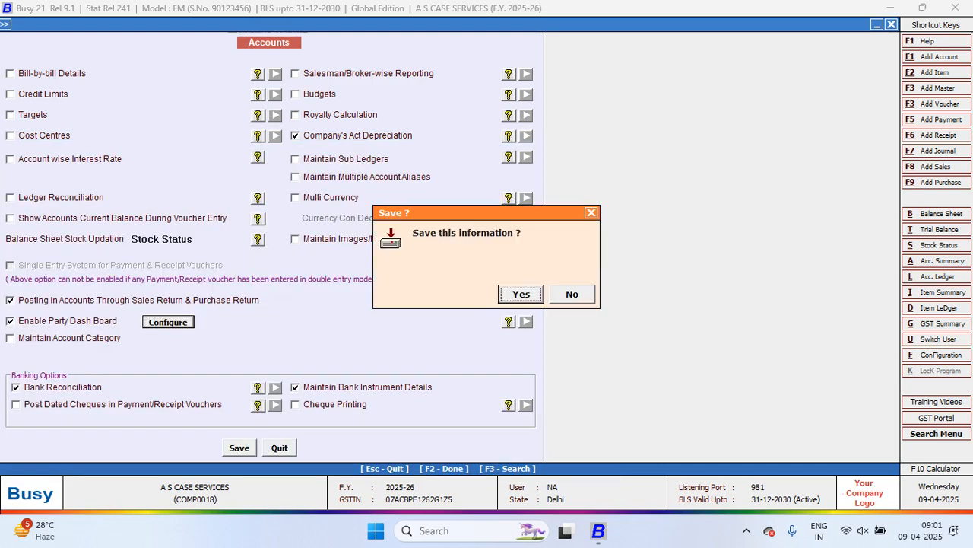
key(Return)
key(Escape)
key(Right)
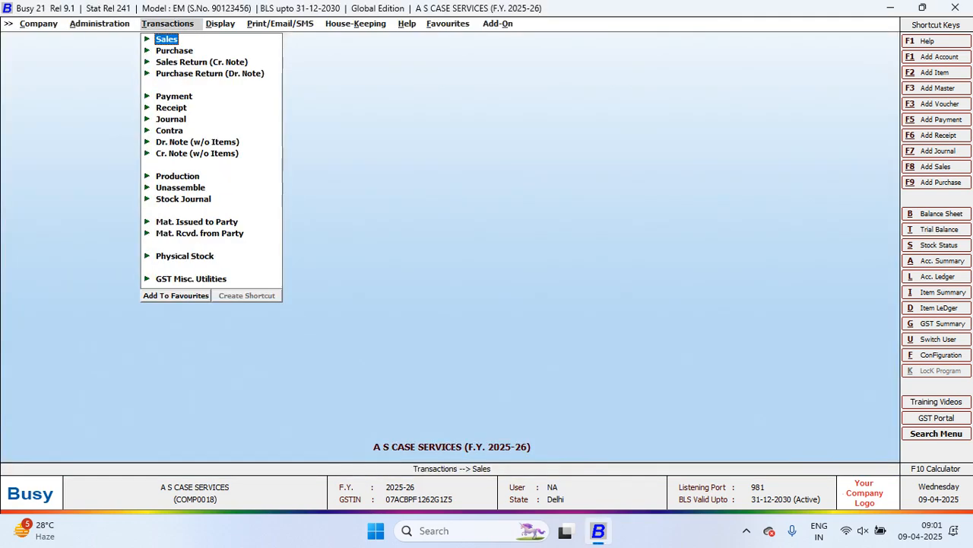
Start a new sales voucher for party AK CASE TRADERS and examine the Party Summary in its Party Dash Board
key(Return)
key(Return)
key(Return)
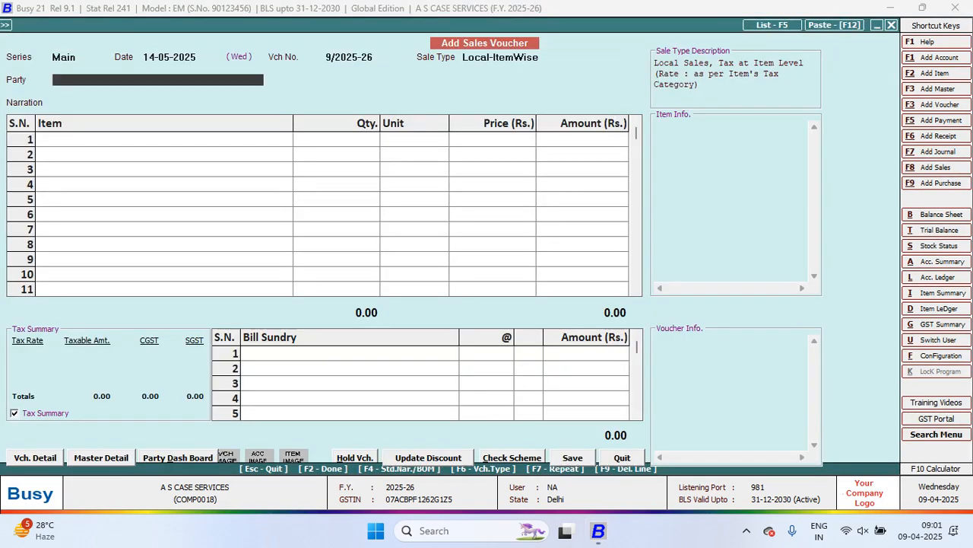
key(Return)
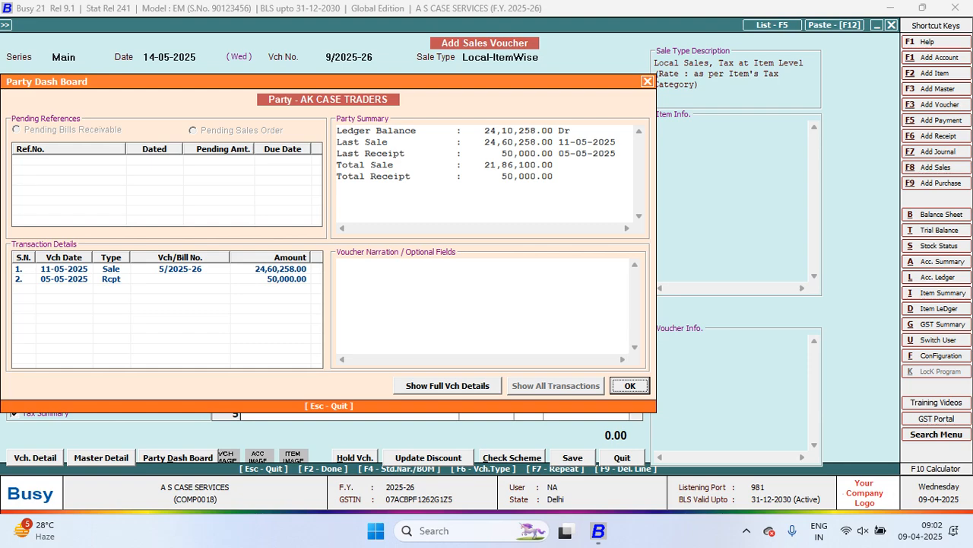
click(410, 131)
drag(342, 142, 400, 165)
drag(337, 176, 439, 176)
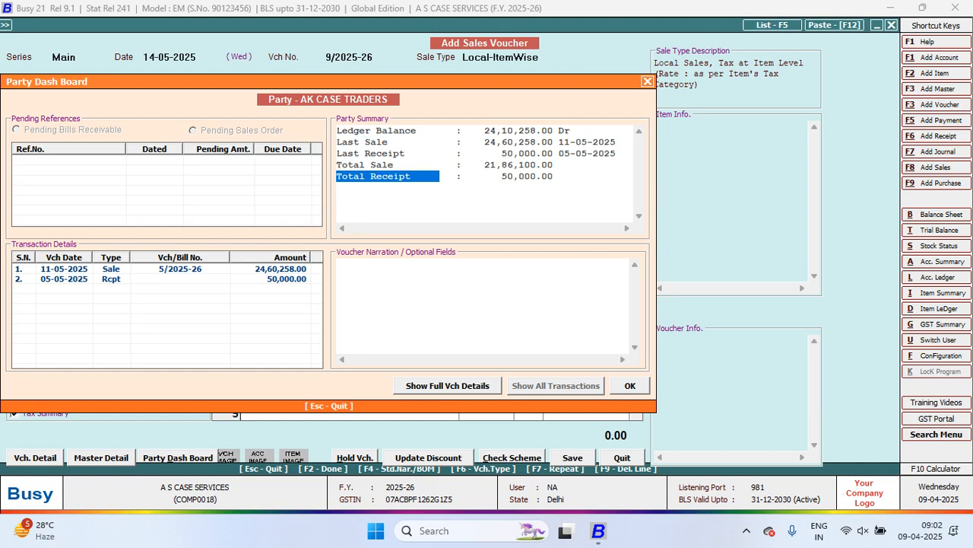
key(ctrl+a)
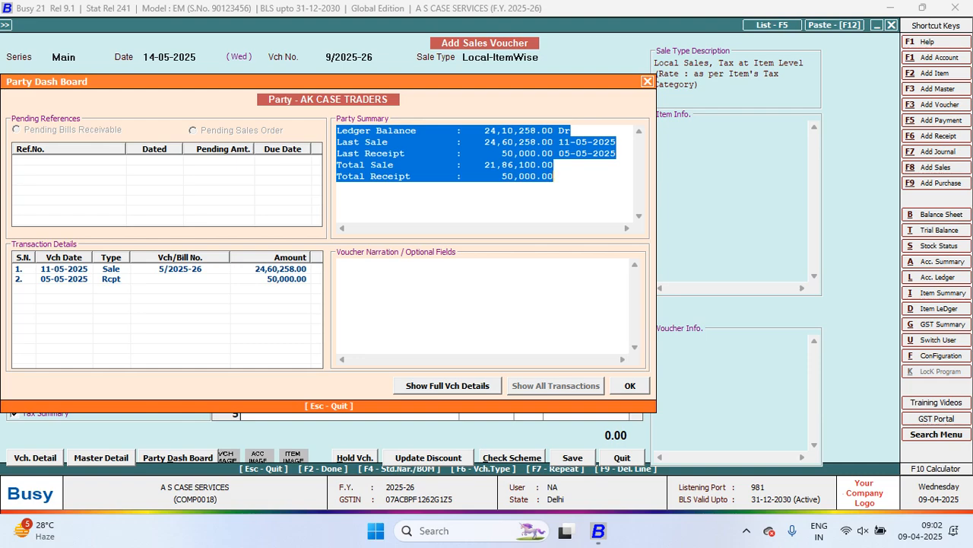
Show the full voucher details in the Party Dash Board, and hide them again
click(447, 386)
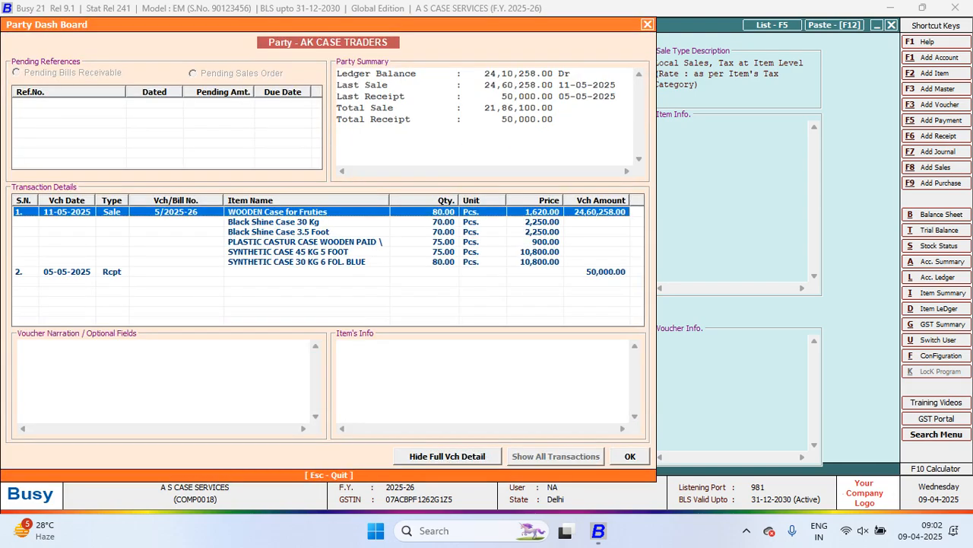
click(447, 456)
key(Left)
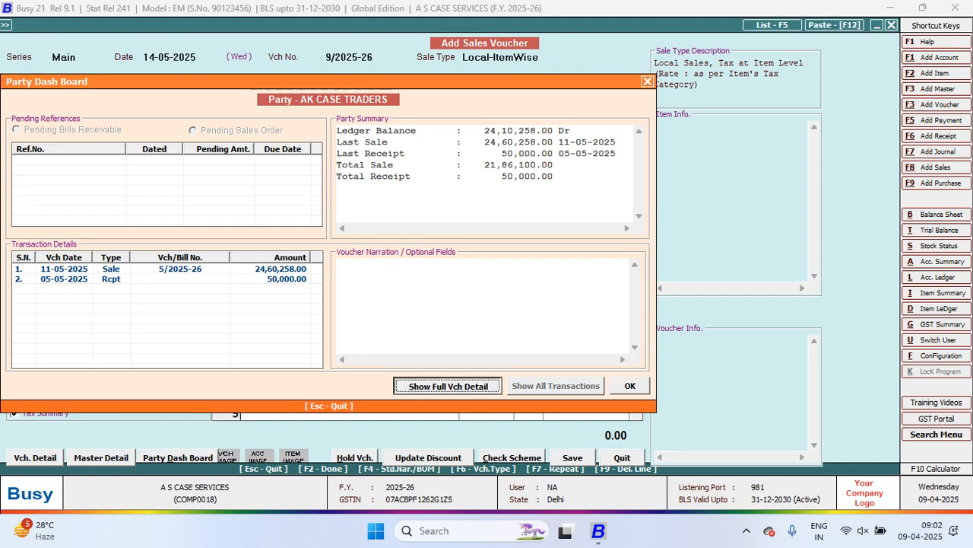
key(Return)
key(Return)
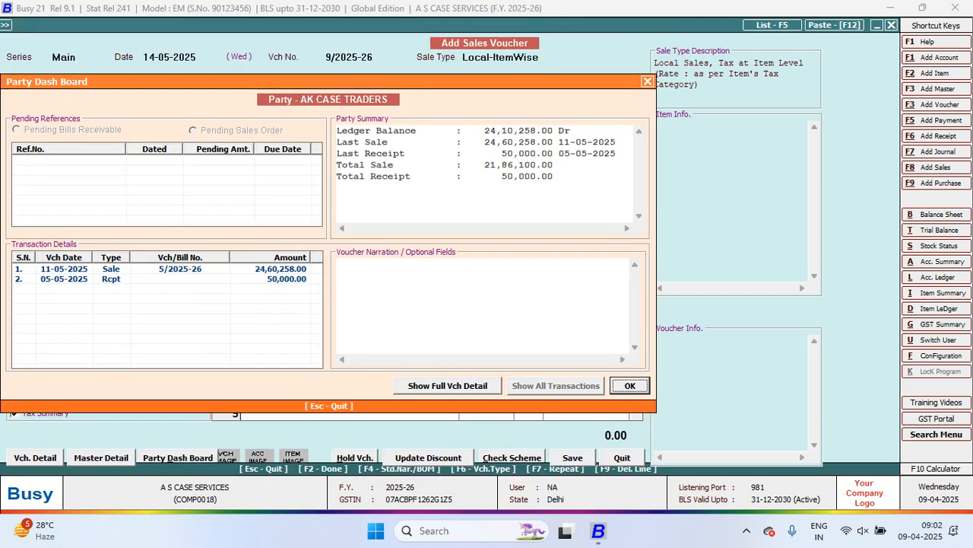
Review the Party Summary once more, and quit the dash board and the sales voucher without saving
drag(337, 131, 554, 177)
click(445, 165)
drag(445, 165, 439, 165)
drag(342, 131, 553, 176)
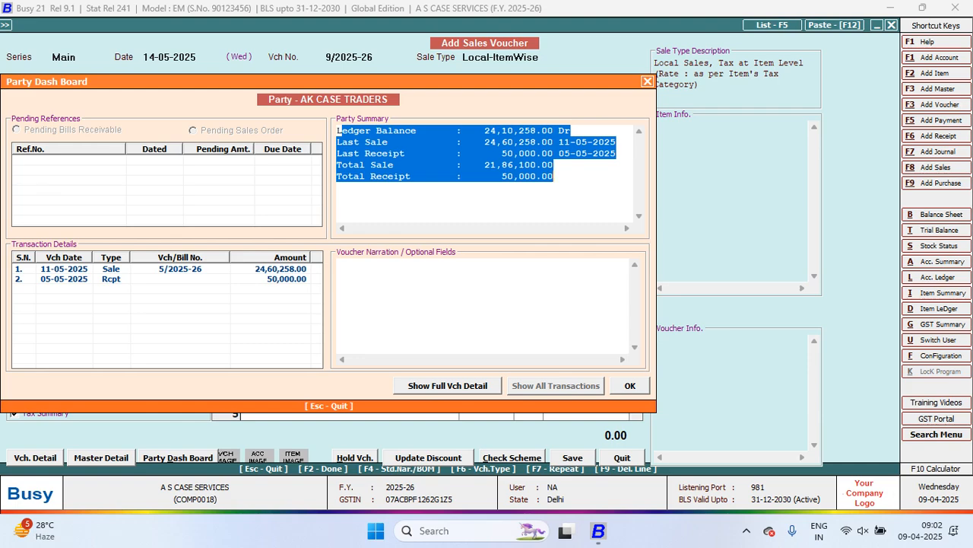
key(Escape)
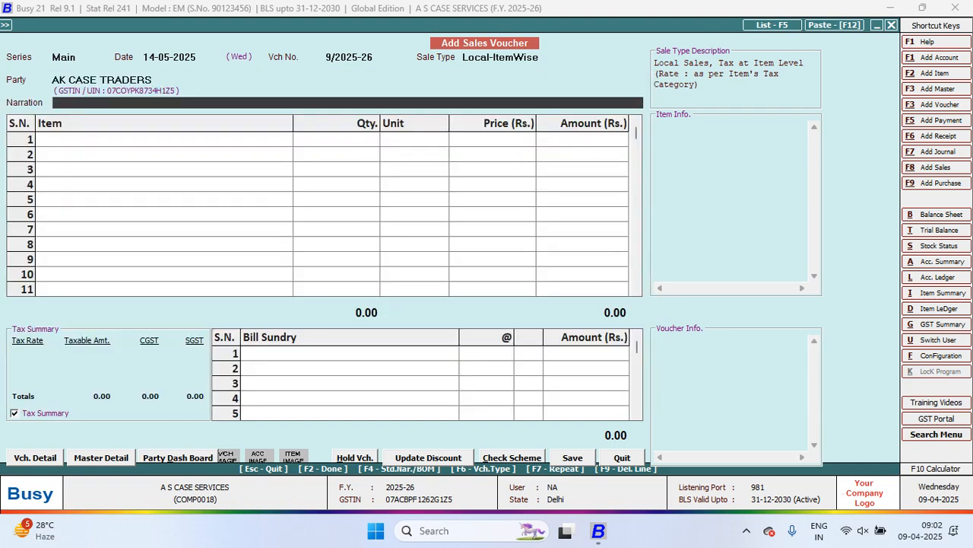
key(Escape)
key(Return)
key(Escape)
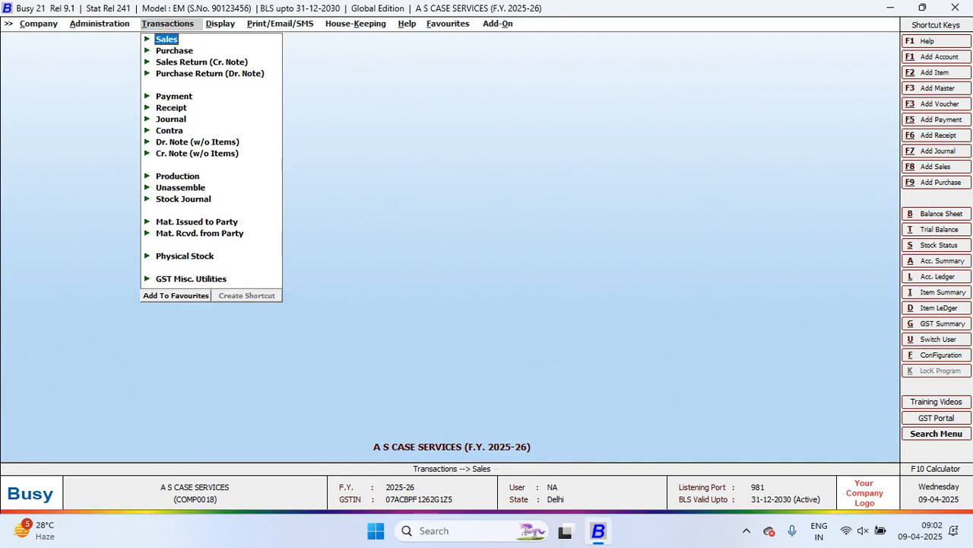
Open the Accounts features and disable the Party Dash Board, leaving Maintain Account Category off
key(Left)
key(Return)
key(Down)
key(Down)
key(Down)
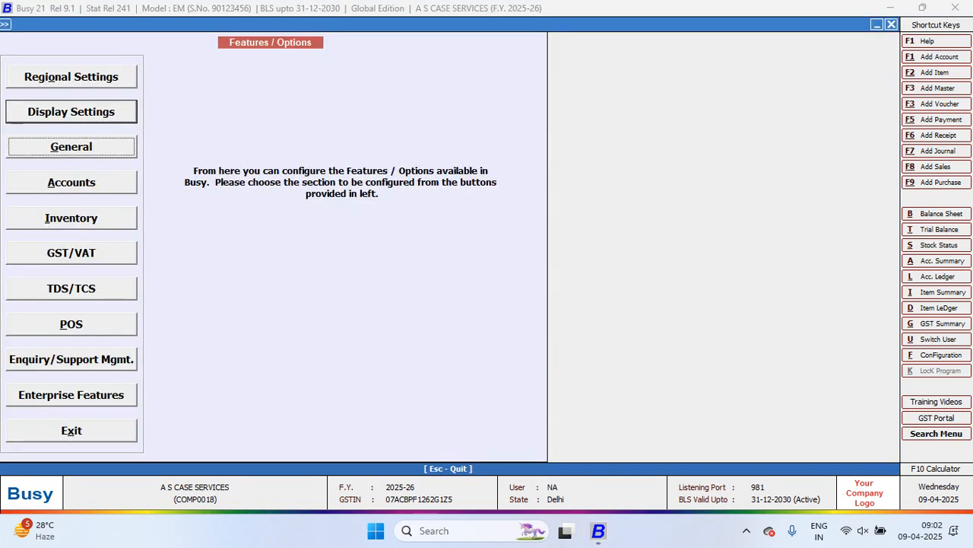
key(Return)
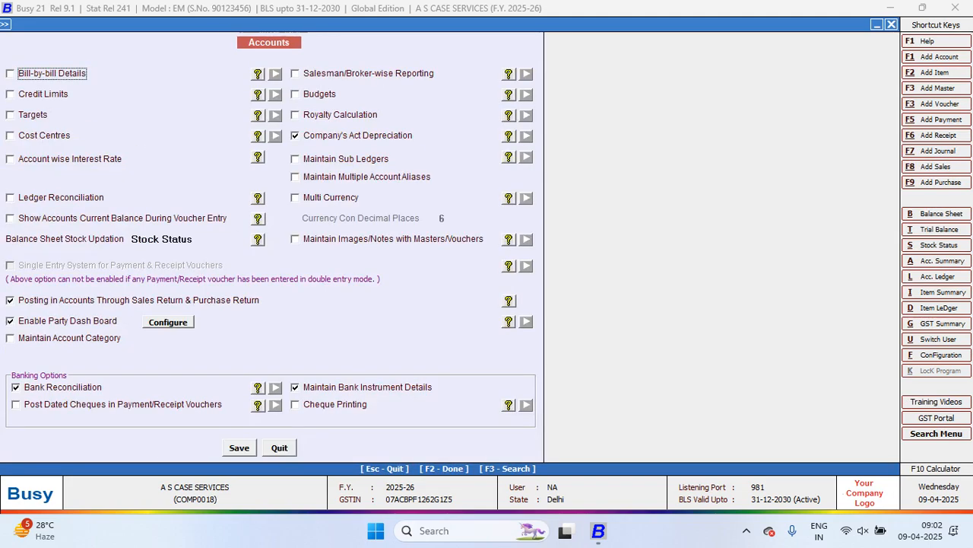
click(11, 321)
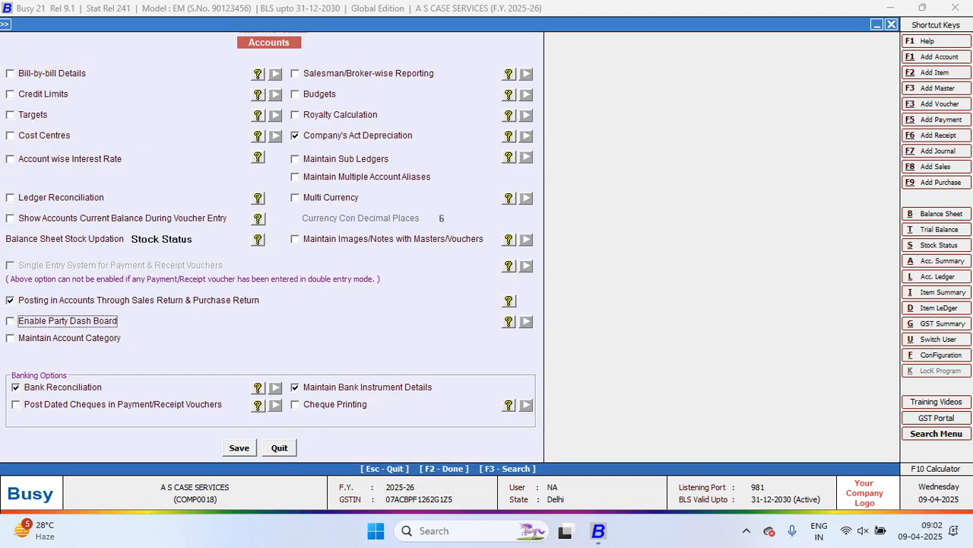
click(10, 338)
click(11, 337)
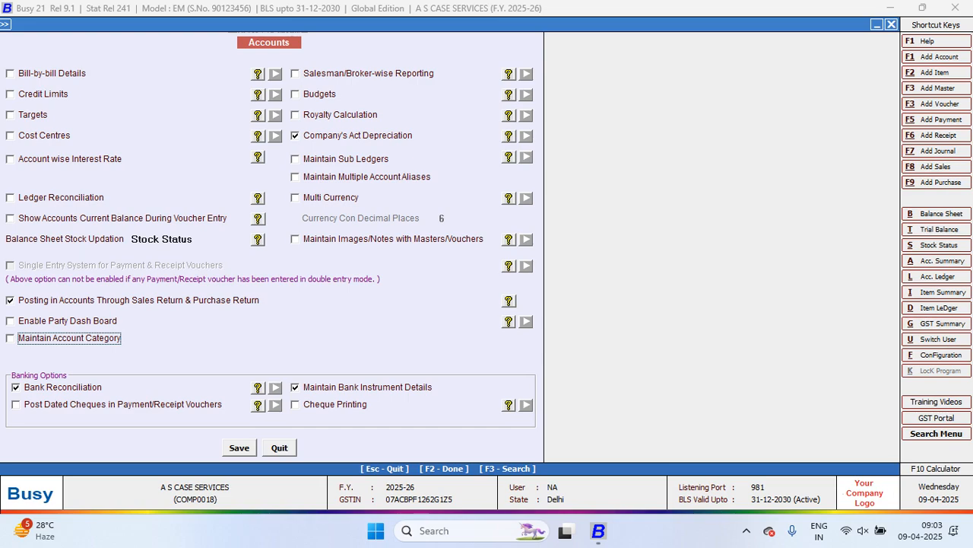
Enable Post Dated Cheques in Payment/Receipt Vouchers, save the Accounts options and leave the configuration
click(16, 405)
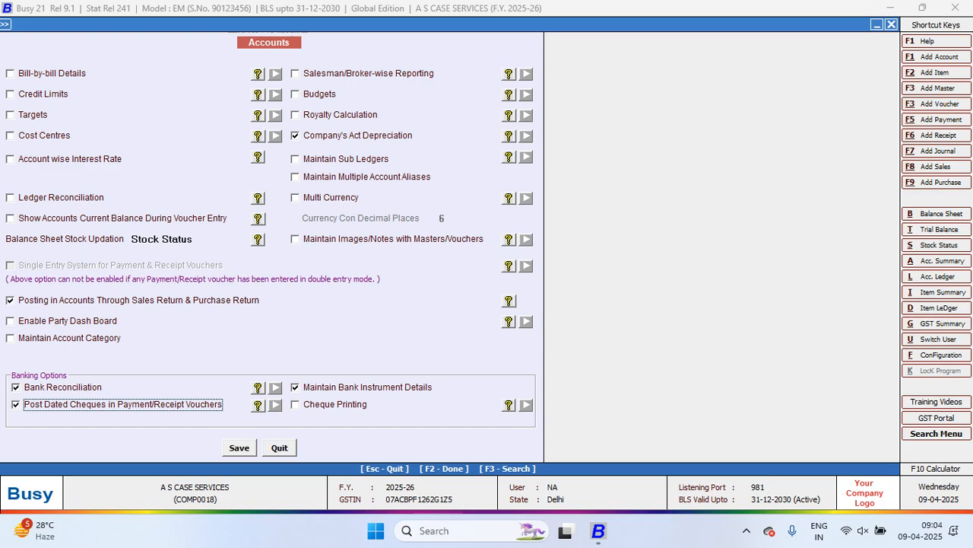
key(F2)
key(Return)
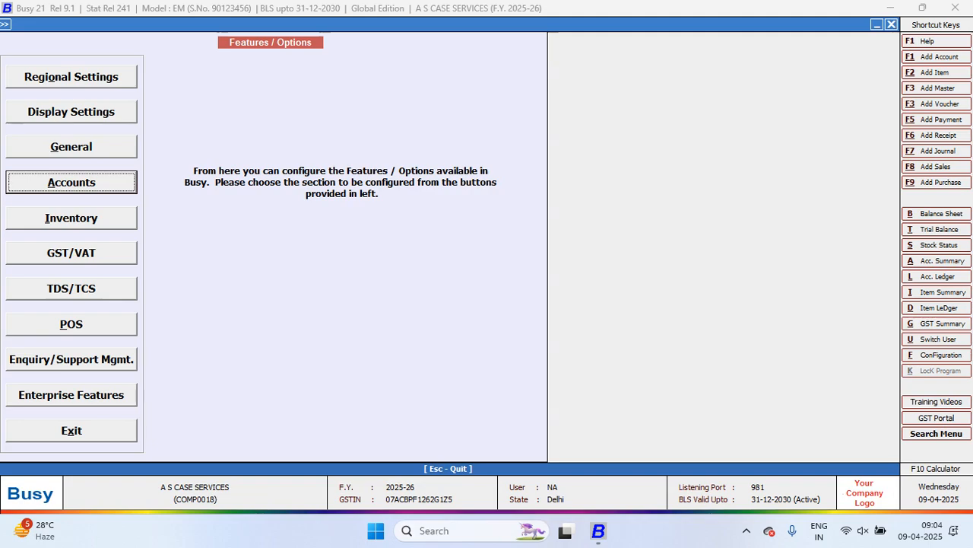
key(Escape)
key(Escape)
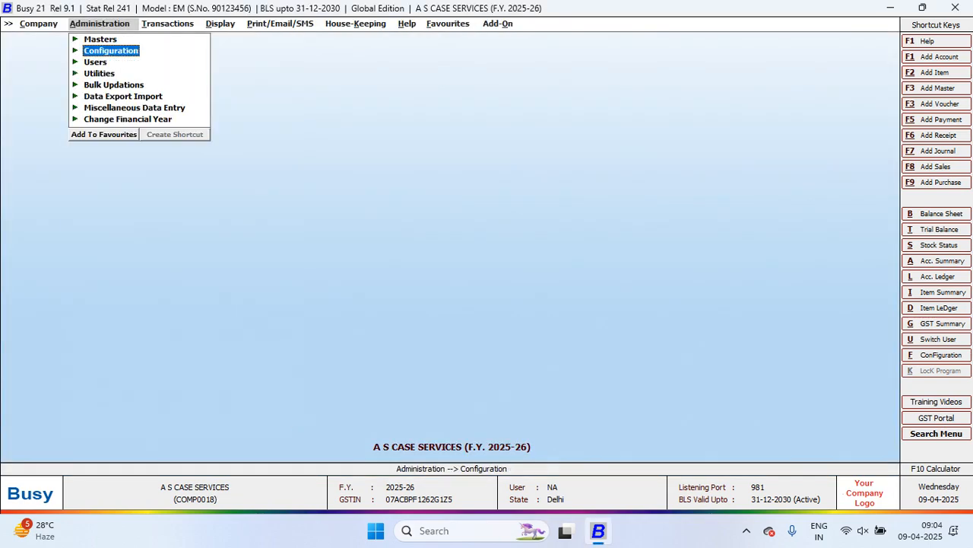
Start a new receipt voucher in the Main series with its existing date and reach the voucher type choice
key(Right)
key(Down)
key(Down)
key(Down)
key(Down)
key(Down)
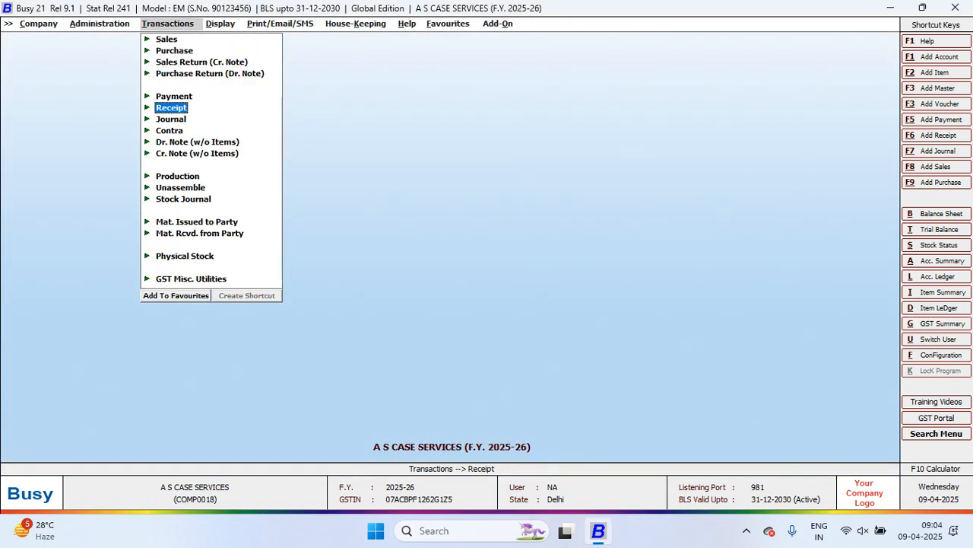
key(Return)
key(Return)
key(Return)
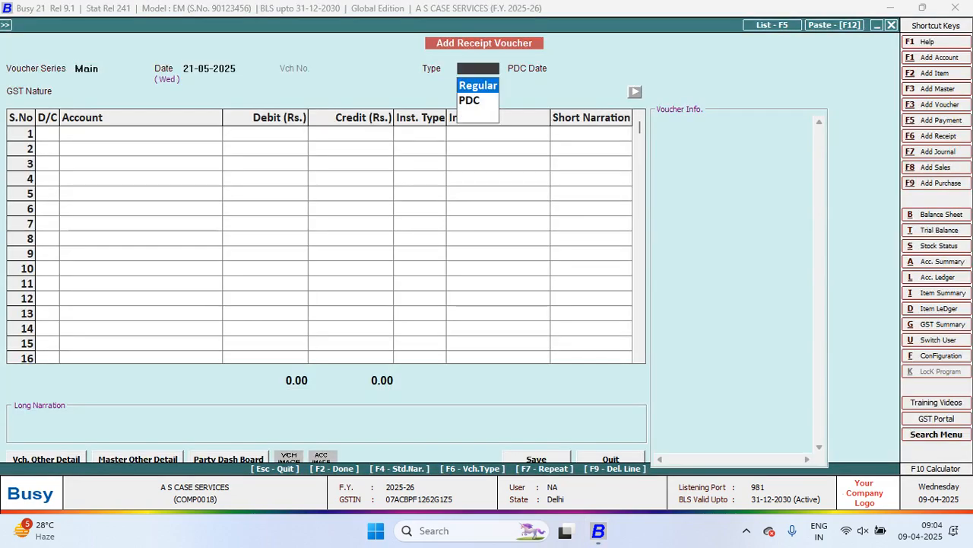
Set the receipt voucher's type to PDC with the PDC date 30-06-2025
key(Down)
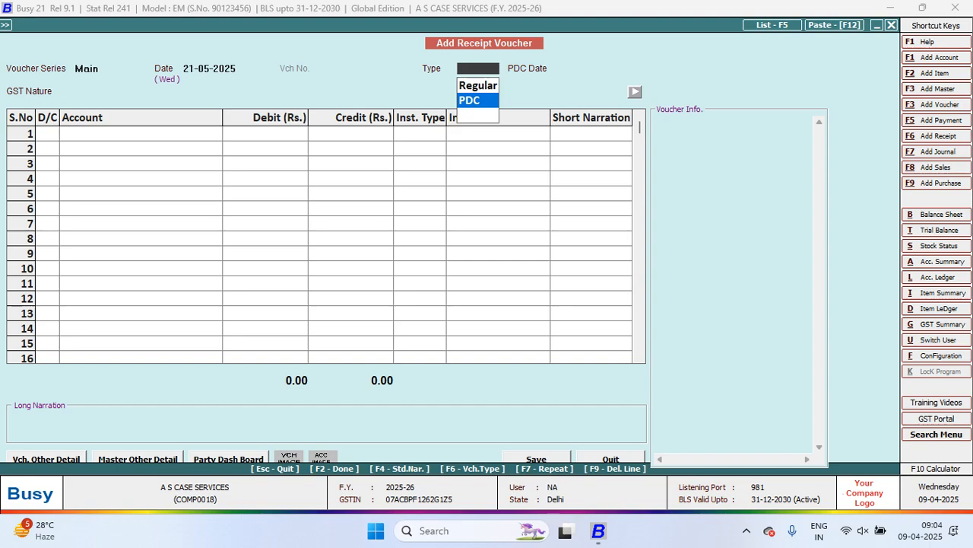
key(Up)
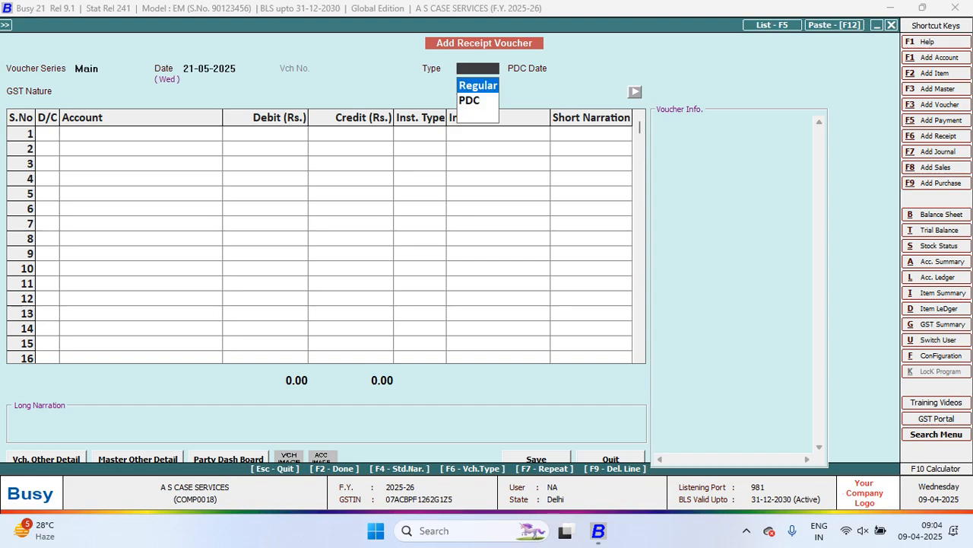
key(Down)
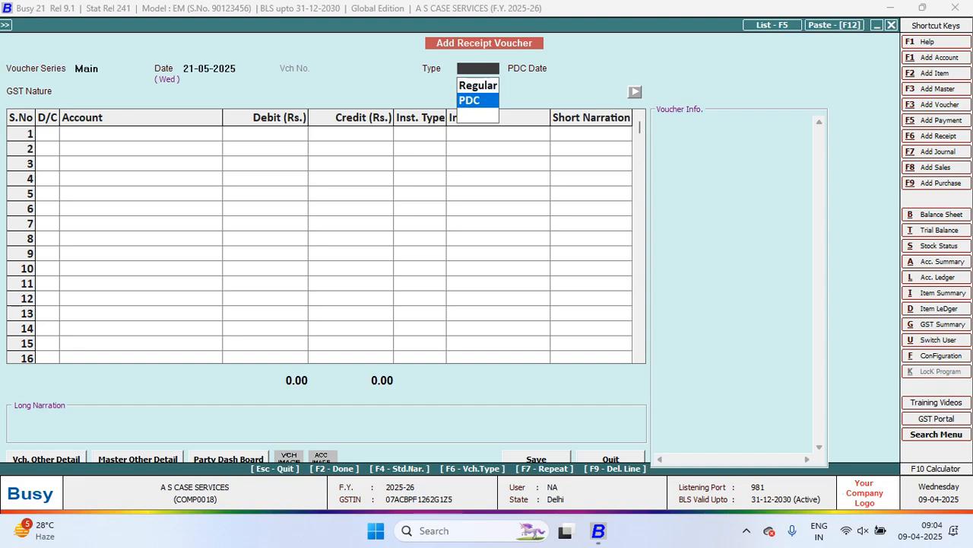
key(Return)
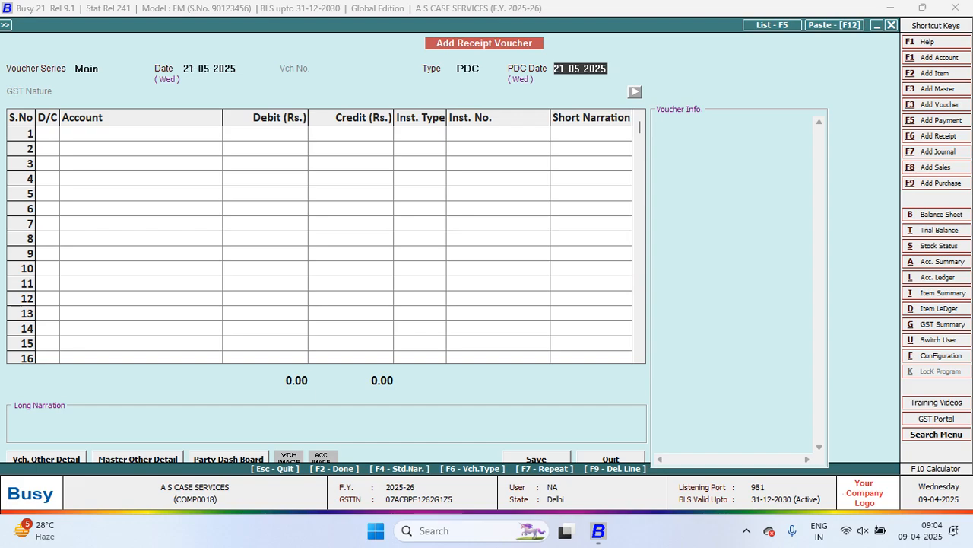
text(30.6)
key(Return)
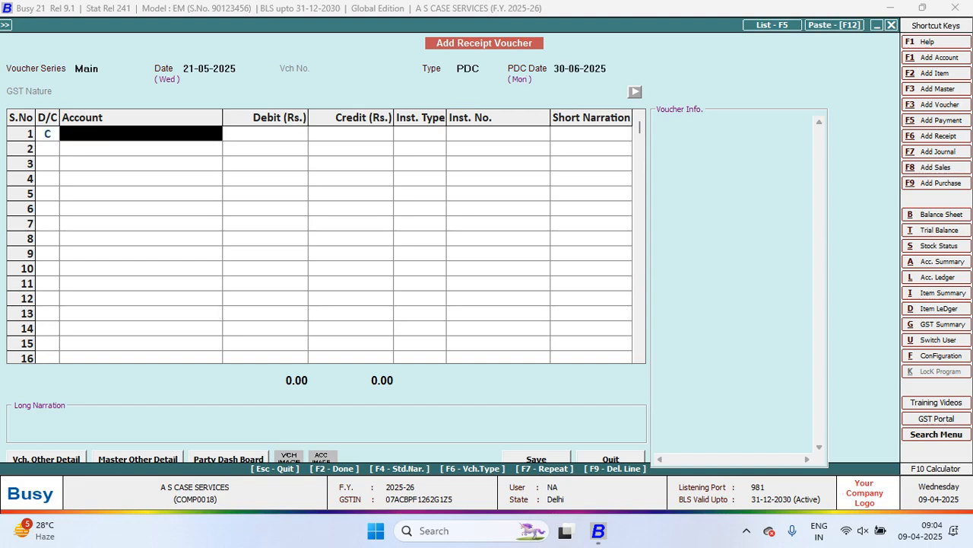
Credit CANVAS WALLET COMPANY with 1,00,000 on the receipt voucher's first line
text(le)
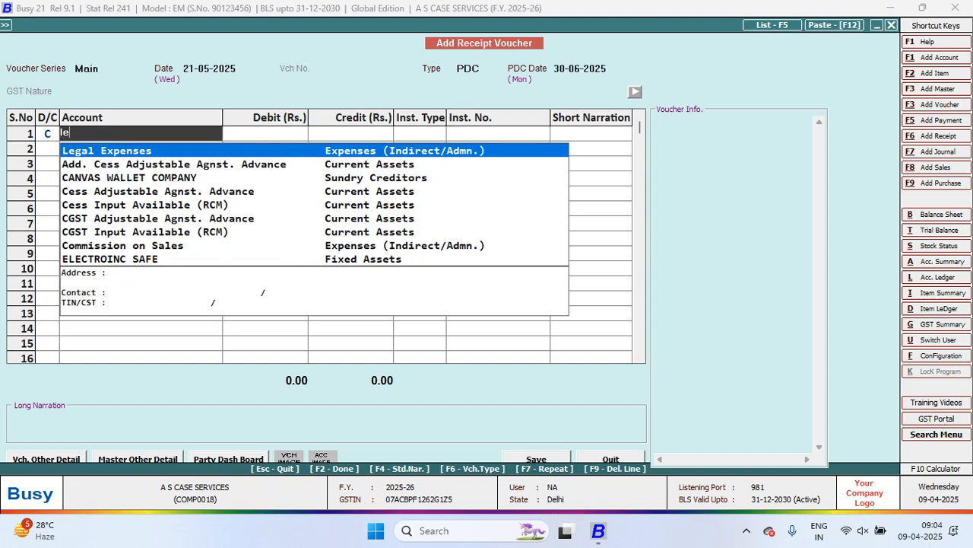
key(Down)
key(Down)
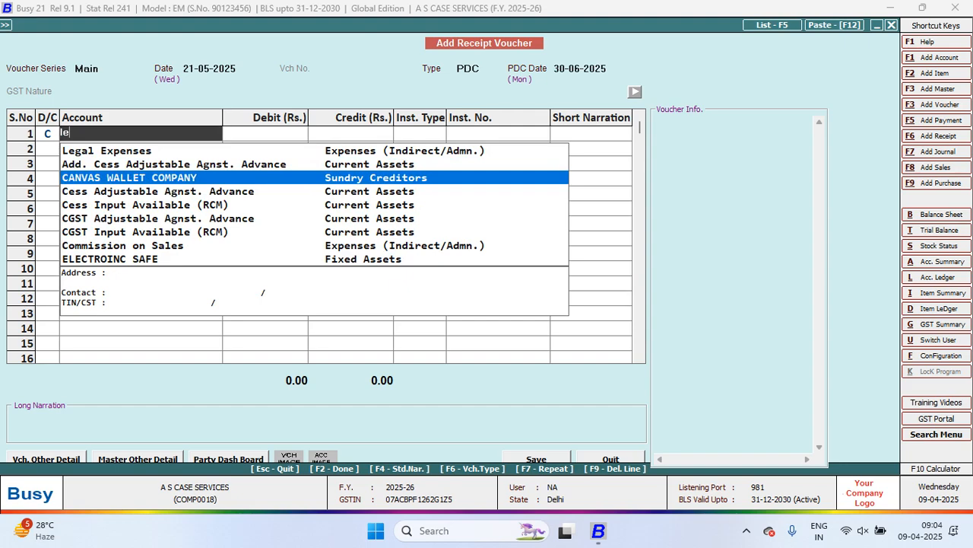
key(Return)
text(1)
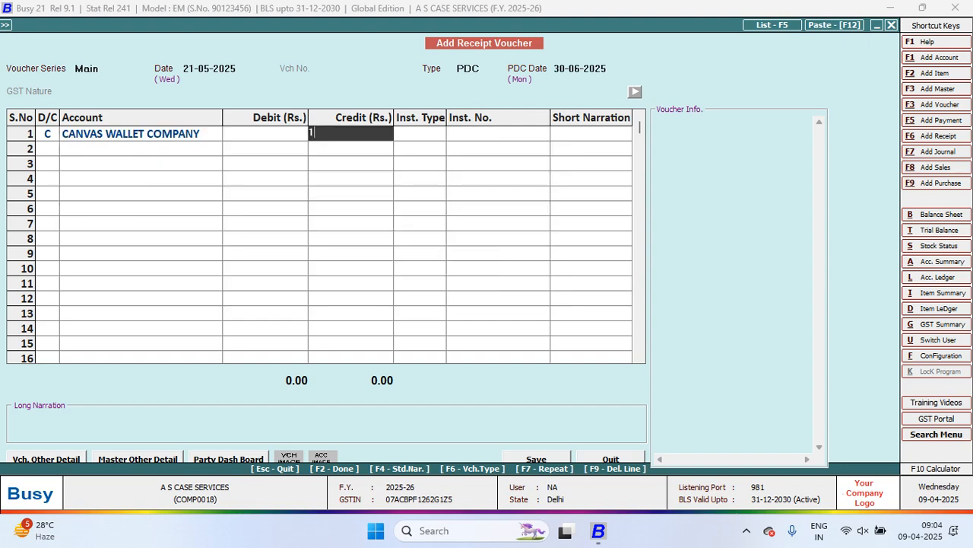
text(,00,000)
key(Return)
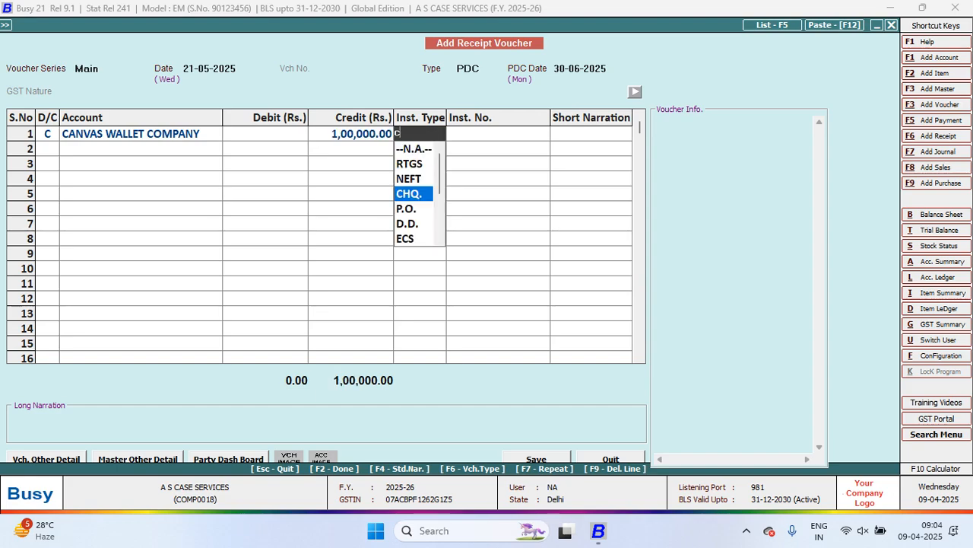
Set the credit line's instrument type to CHQ. with instrument number 00001, and go on to the debit line's account
key(Return)
text(0001)
key(Return)
key(Return)
key(Return)
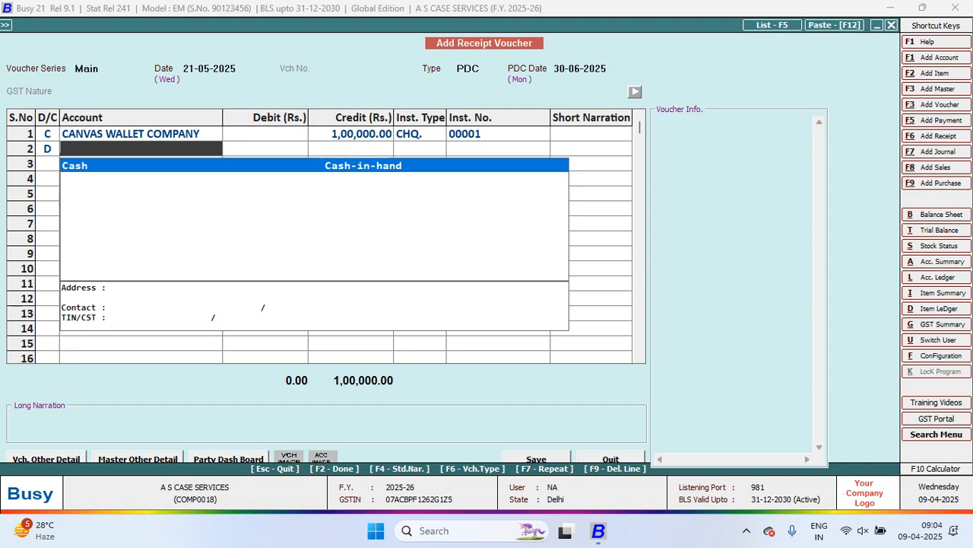
Create a new account master named Pnb under the Bank Accounts group, with no uncleared entries, and save it
key(F3)
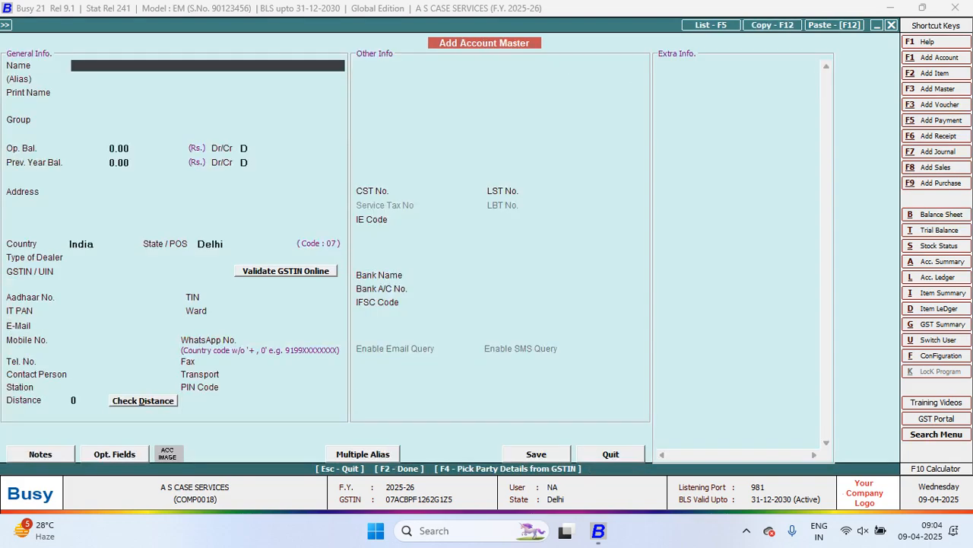
text(Pnb)
key(Return)
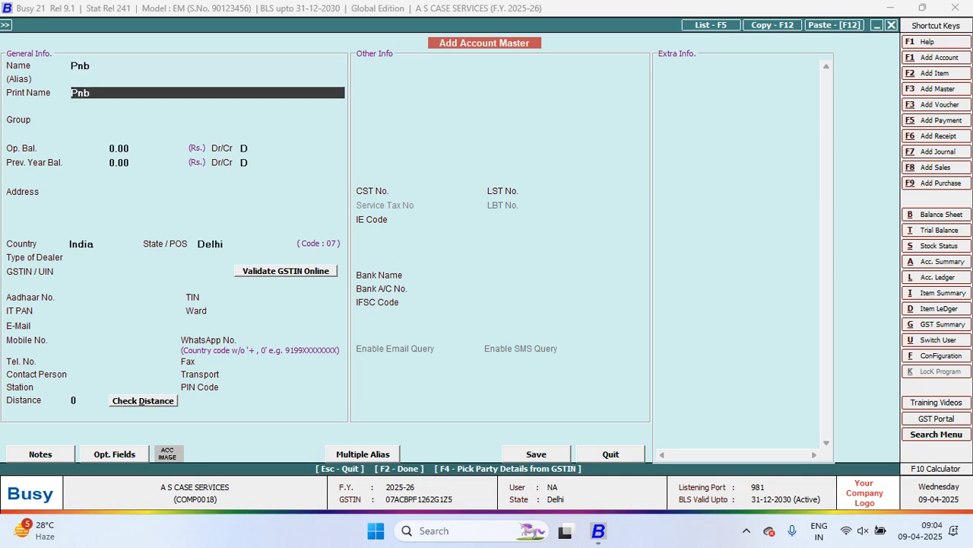
key(Return)
key(Return)
key(Return)
key(Return)
key(Return)
key(F2)
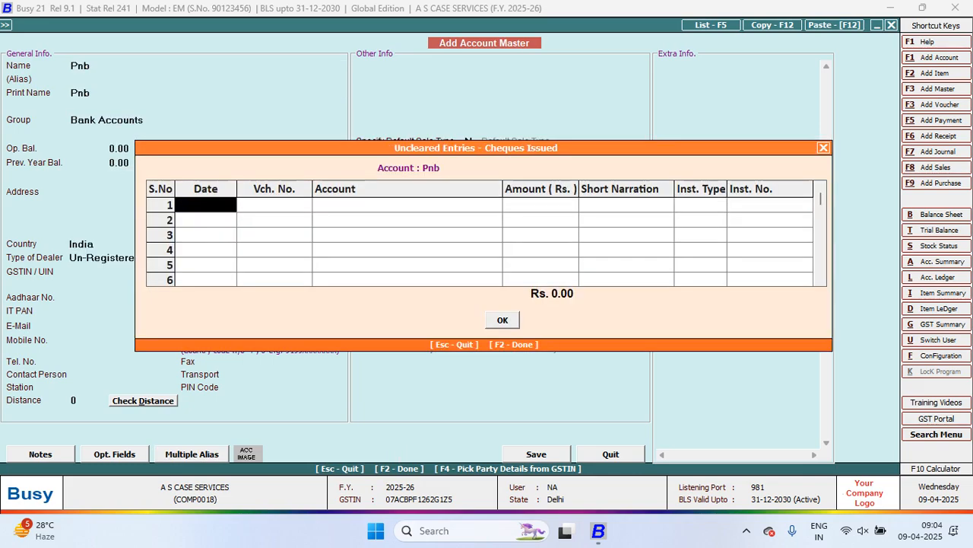
key(F2)
Debit Pnb with 1,00,000 on the second line, leave the narration empty and save the receipt voucher
key(Return)
key(Return)
key(Return)
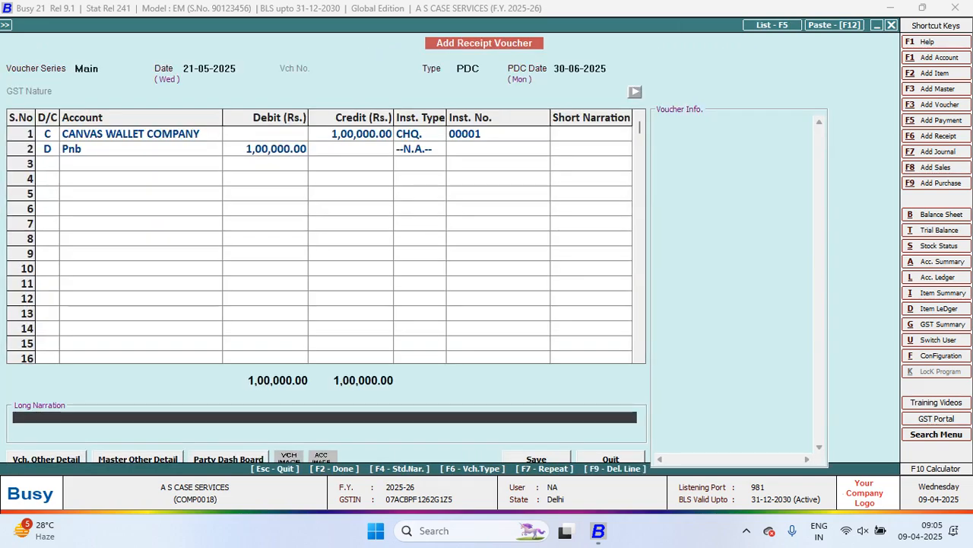
key(Return)
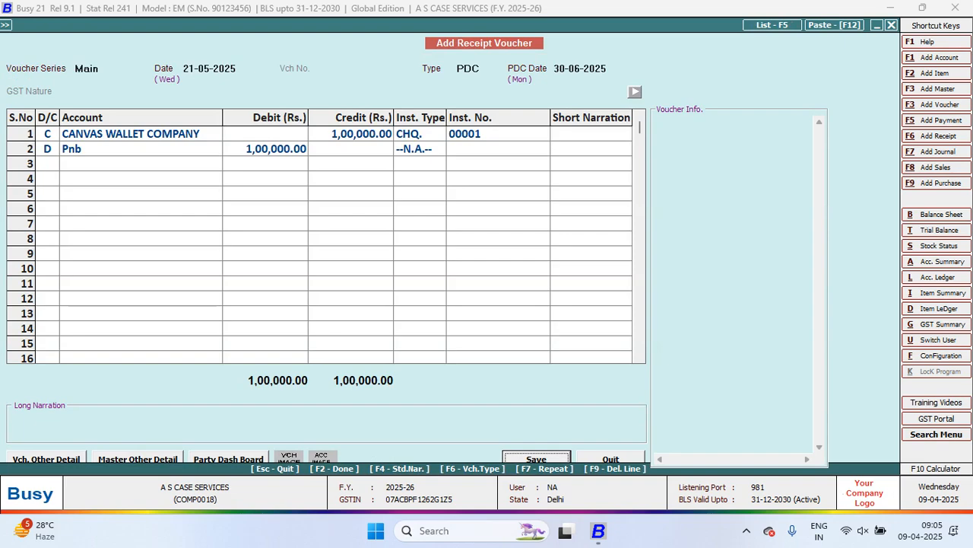
key(Return)
Generate the account ledger of CANVAS WALLET COMPANY for 01-04-2025 to 16-03-2026 with PDC entries left out
key(alt+l)
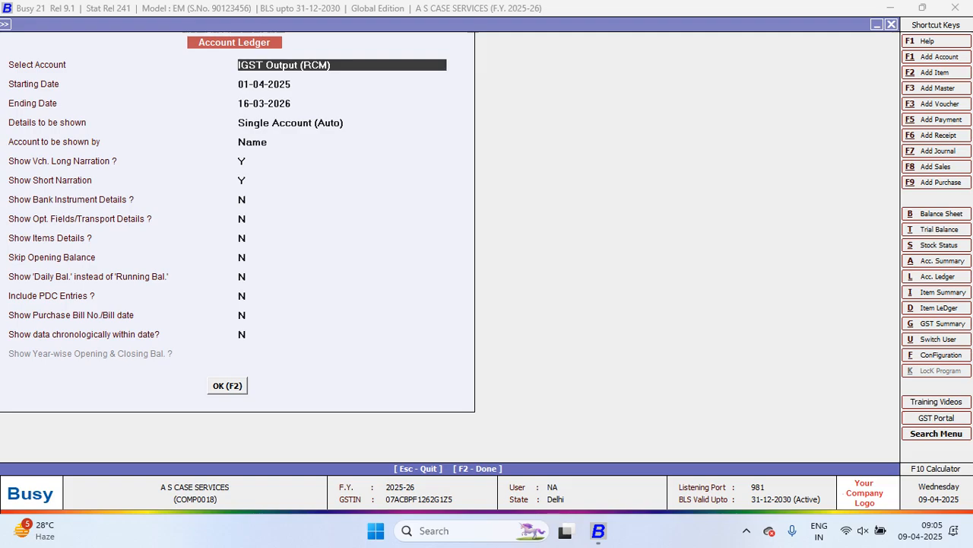
key(Return)
key(Up)
text(can)
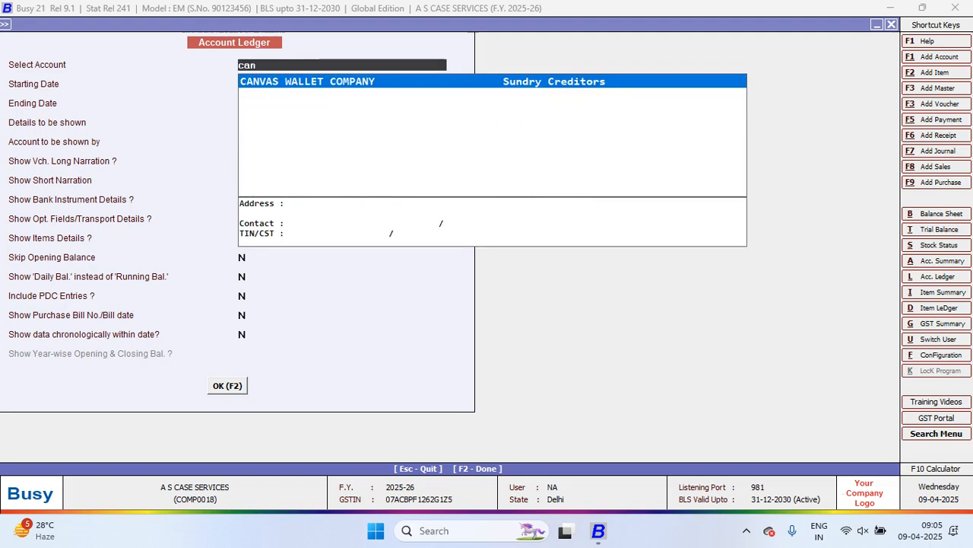
key(Return)
key(Return)
key(F2)
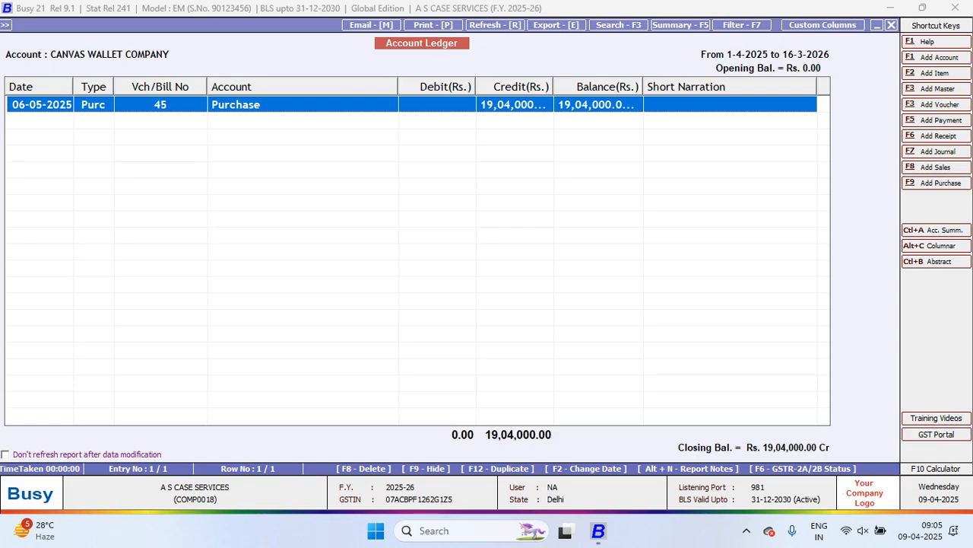
Regenerate the CANVAS WALLET COMPANY ledger with PDC entries included
key(Escape)
click(244, 295)
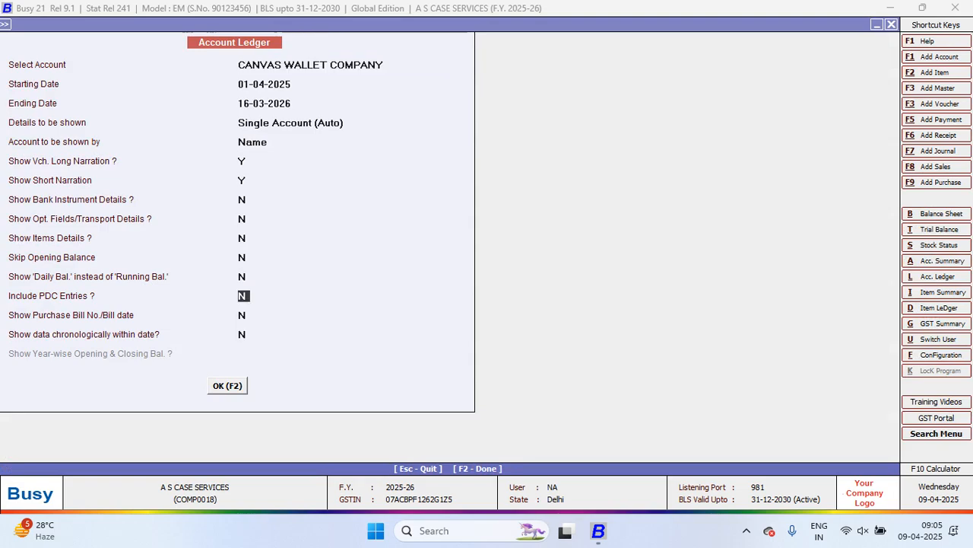
text(Y)
key(F2)
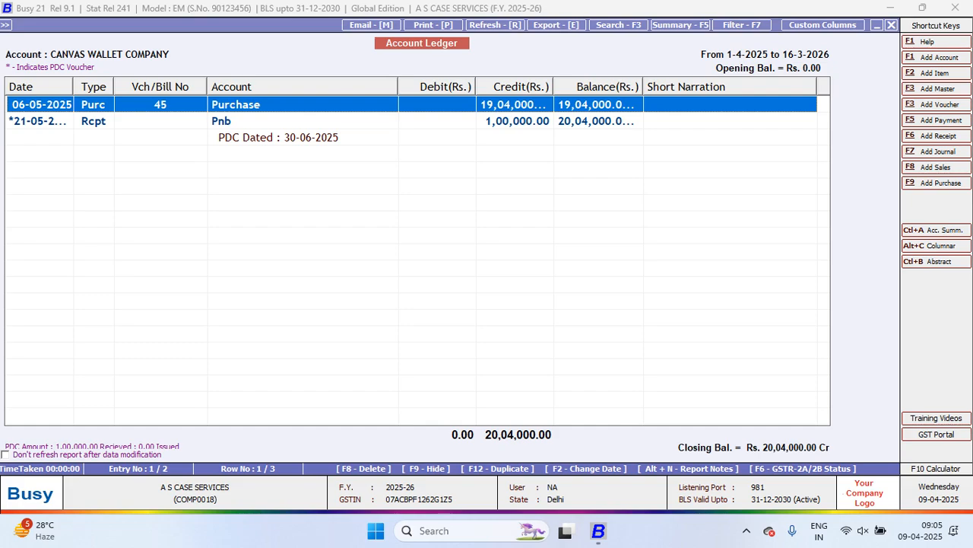
Widen the ledger's Date, Credit and Balance columns, narrow Vch/Bill No, Account and Short Narration, and close the report
drag(643, 87, 659, 87)
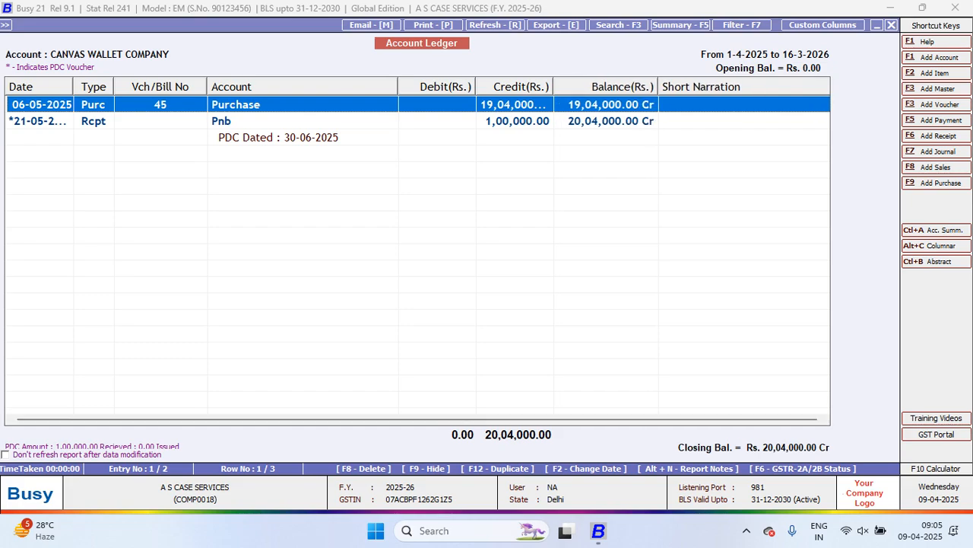
drag(399, 86, 347, 86)
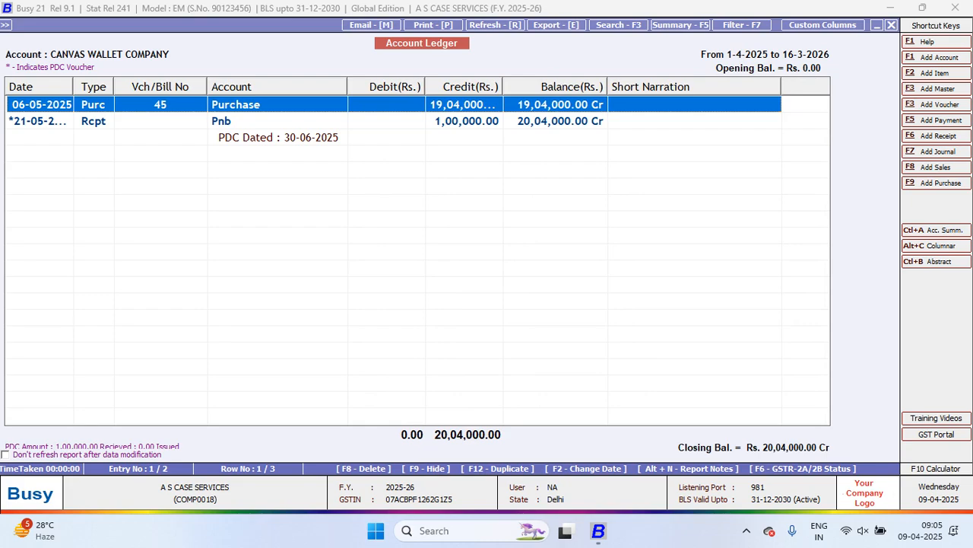
drag(74, 87, 85, 87)
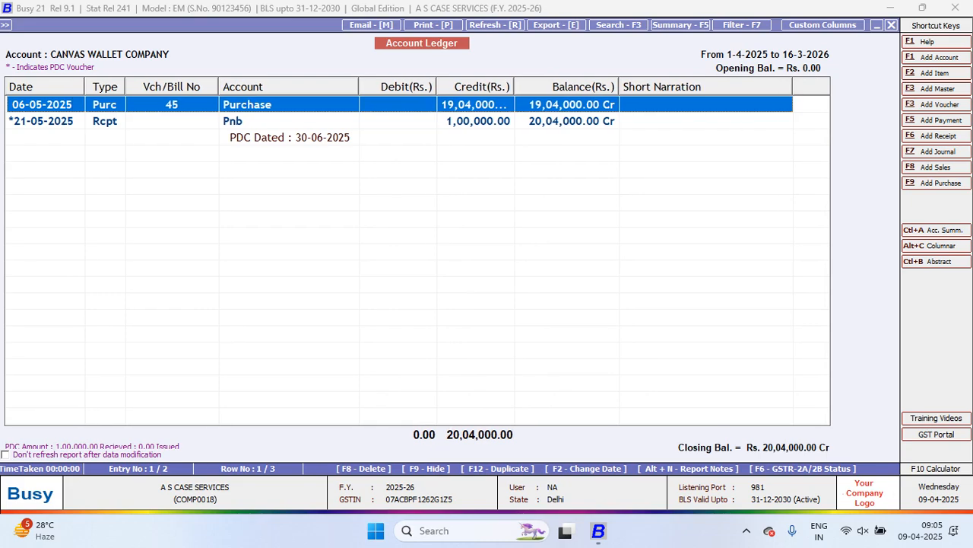
drag(219, 86, 196, 87)
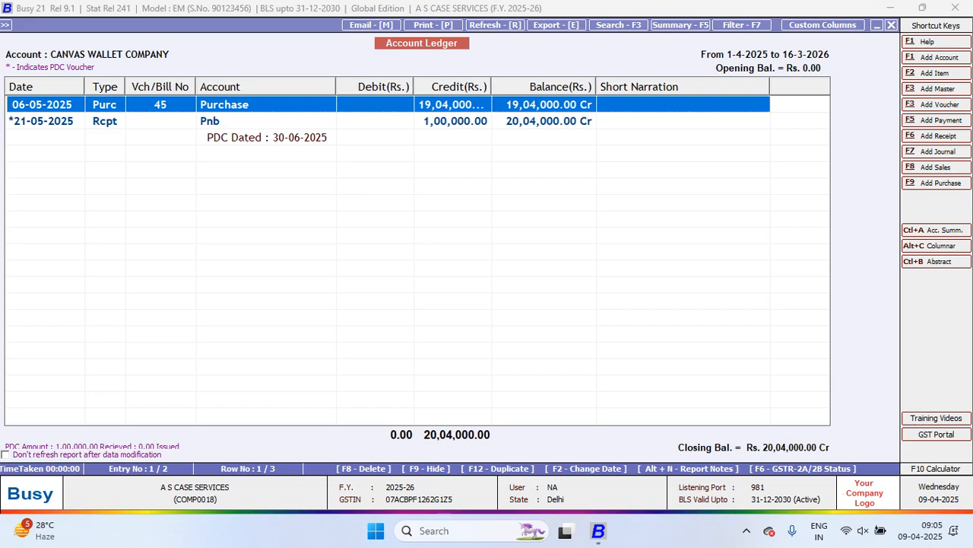
drag(336, 86, 331, 86)
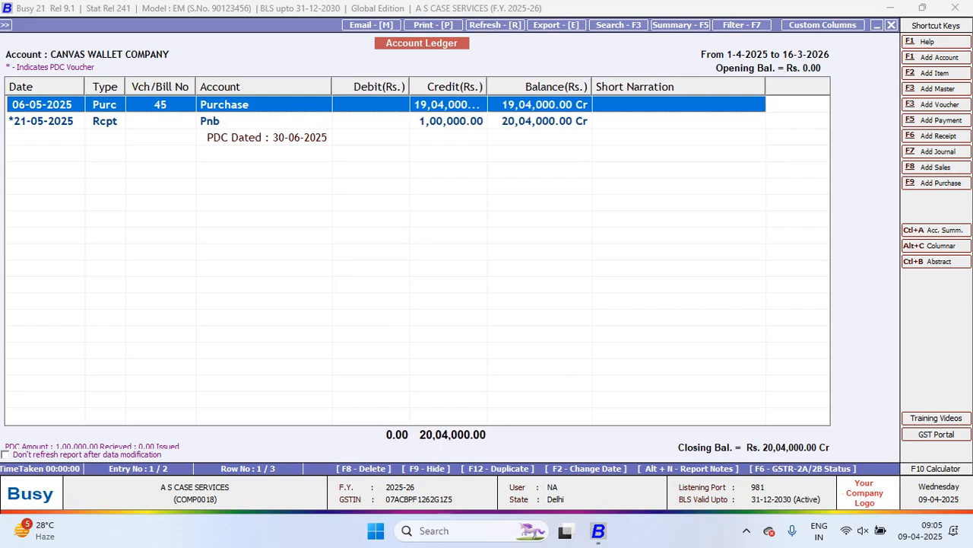
drag(487, 87, 494, 86)
drag(772, 87, 691, 87)
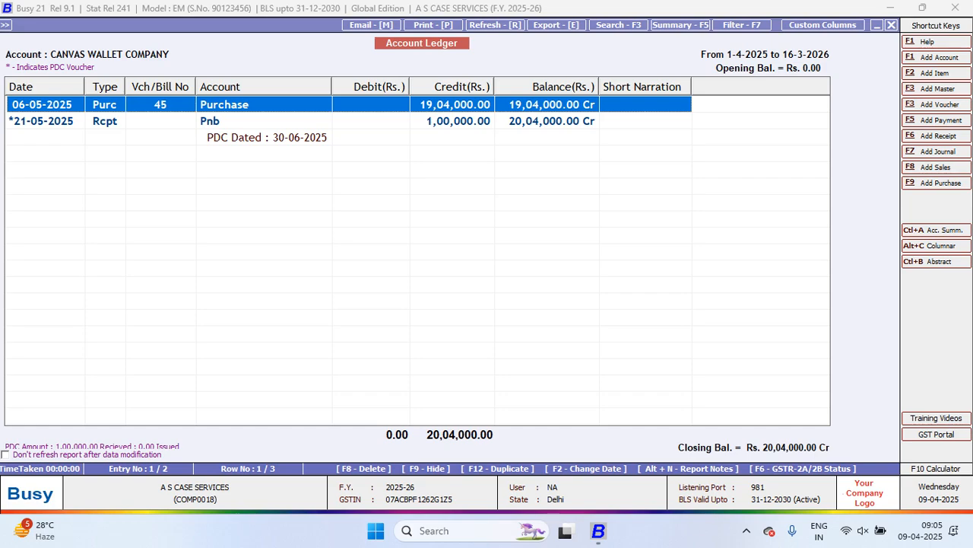
key(Escape)
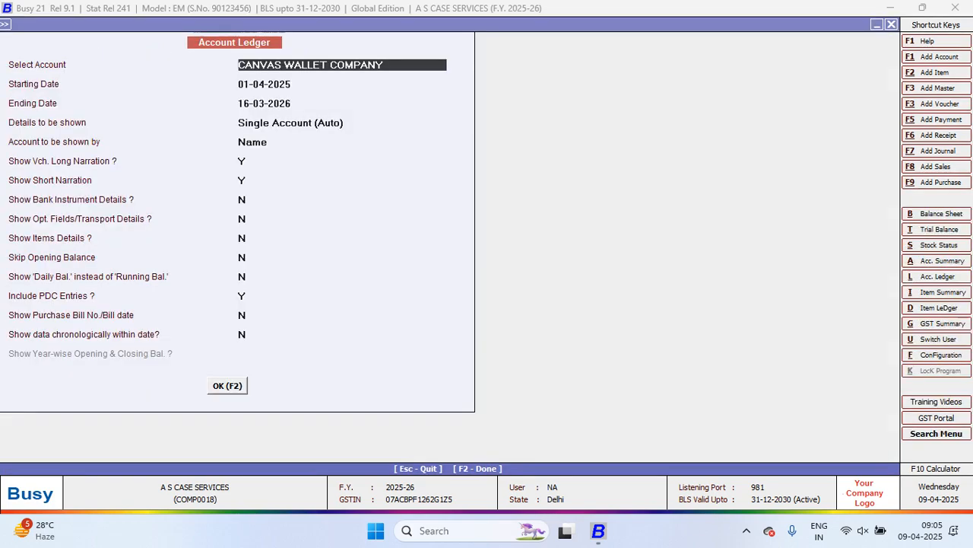
key(Escape)
key(Escape)
key(Return)
key(Escape)
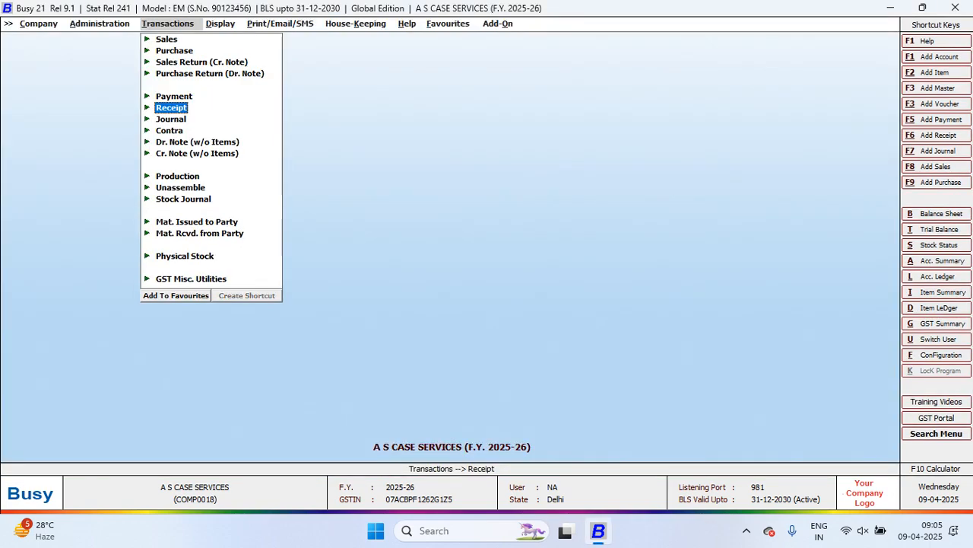
Open the PDC Details report from the account summary reports
key(Right)
key(Down)
key(Return)
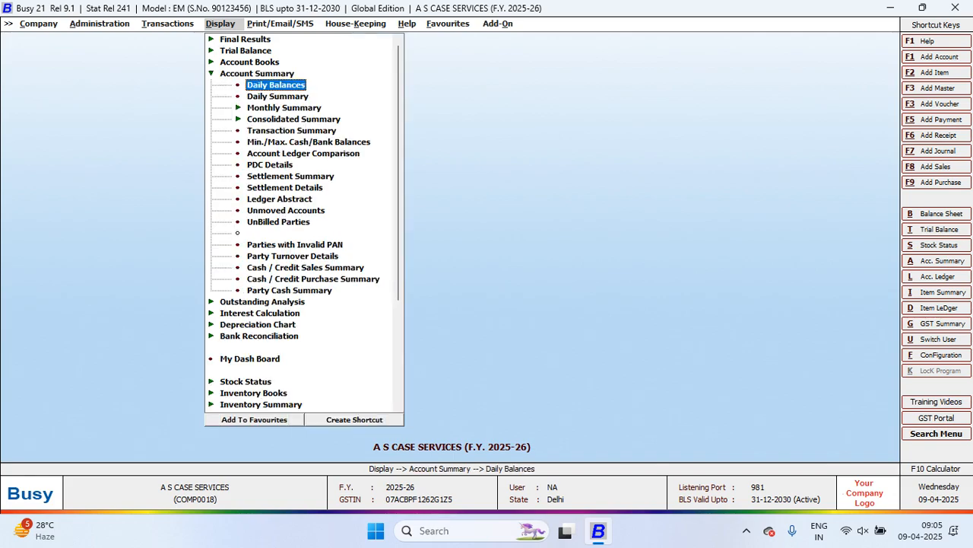
key(Down)
key(Up)
key(Down)
key(Down)
key(Down)
key(Down)
key(Down)
key(Down)
key(Down)
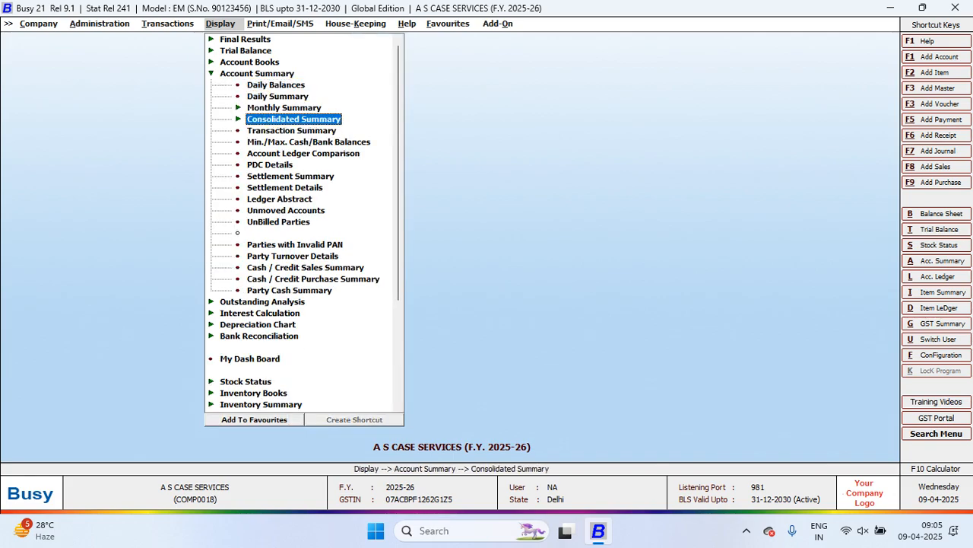
key(Return)
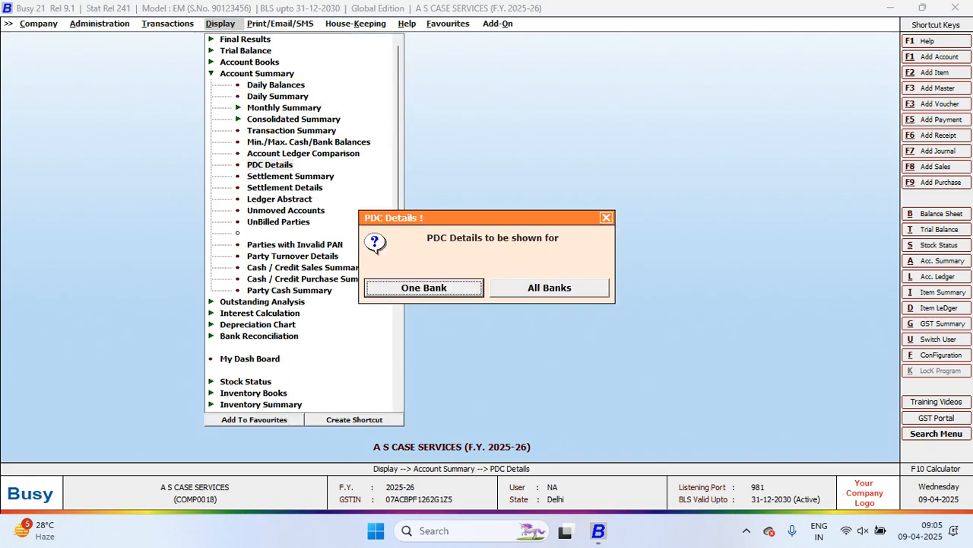
Show the PDC Summary for all banks from 01-04-2025 to 30-06-2025 by account name, and close it after viewing
key(Right)
key(Return)
key(Return)
key(Return)
key(Return)
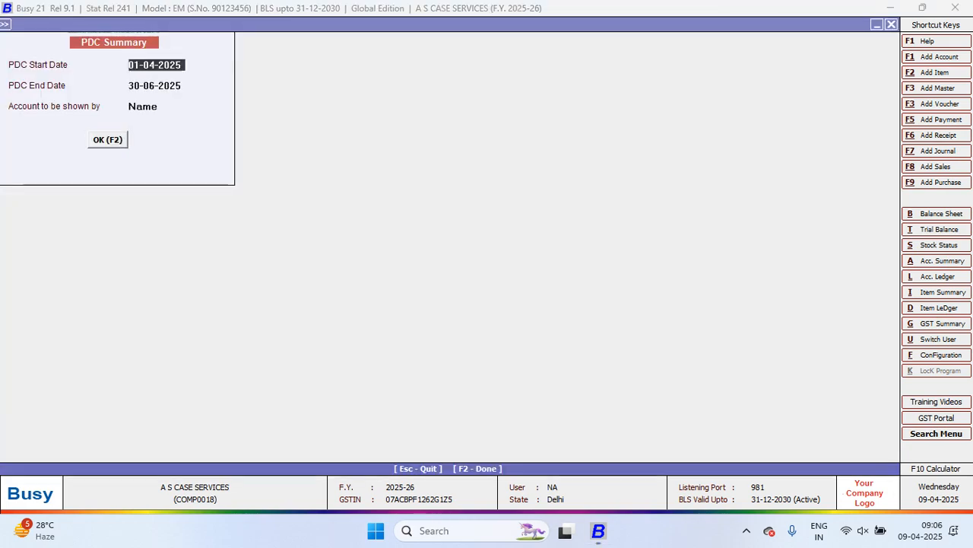
key(F2)
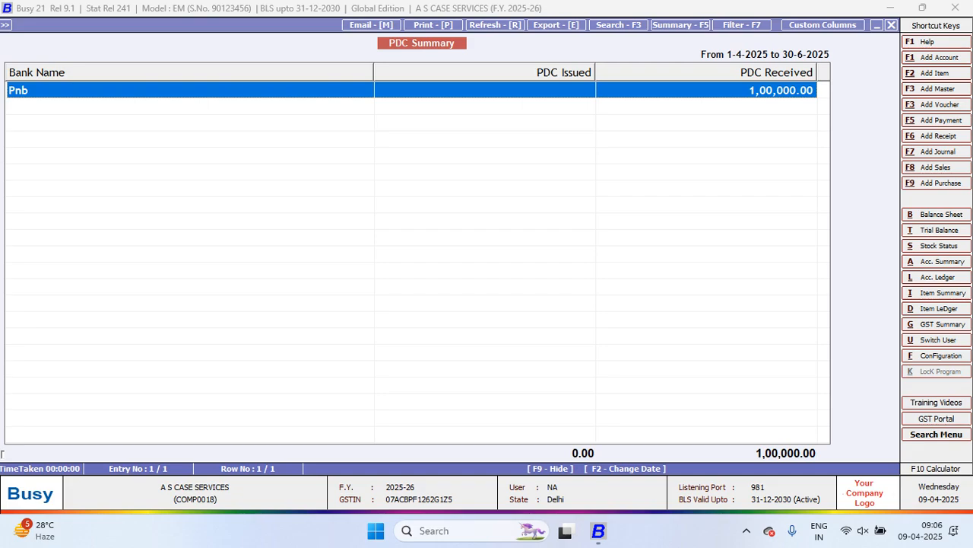
key(Escape)
key(Escape)
key(Escape)
key(Escape)
key(Escape)
Open the Accounts section of the Features / Options configuration
key(Left)
key(Left)
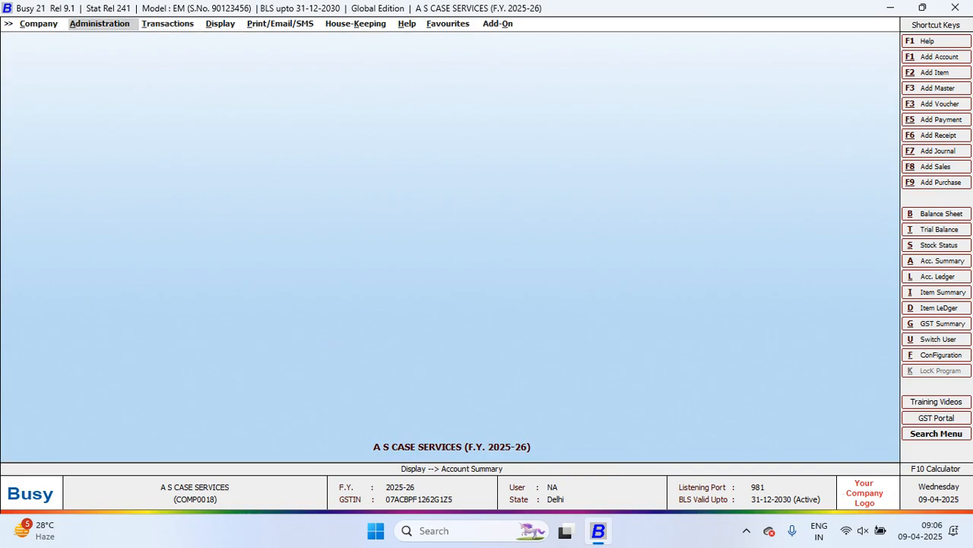
key(Down)
key(Down)
key(Return)
key(Down)
key(Up)
key(Return)
key(Down)
key(Down)
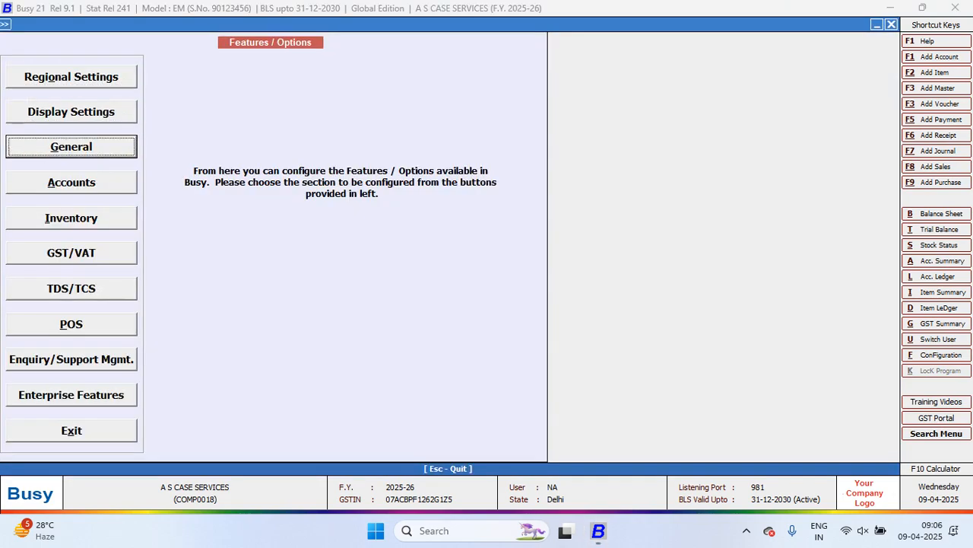
key(Down)
key(Up)
key(Return)
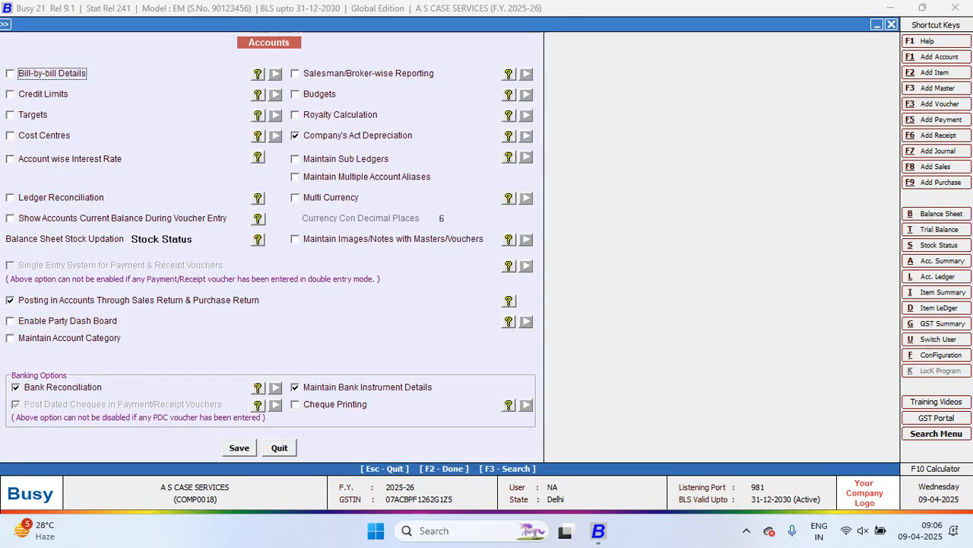
Enable Cheque Printing in the banking options and leave the feature settings
click(296, 404)
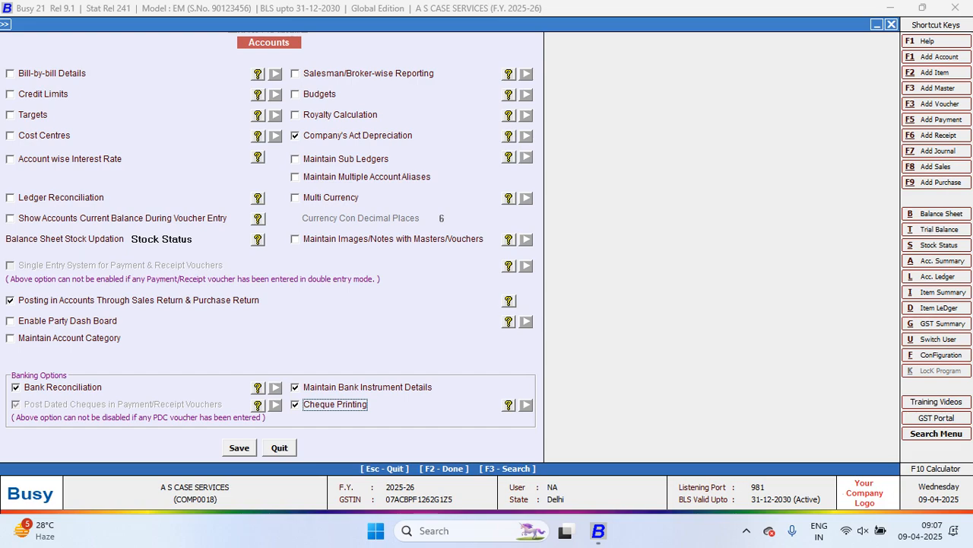
key(Escape)
key(Return)
key(Escape)
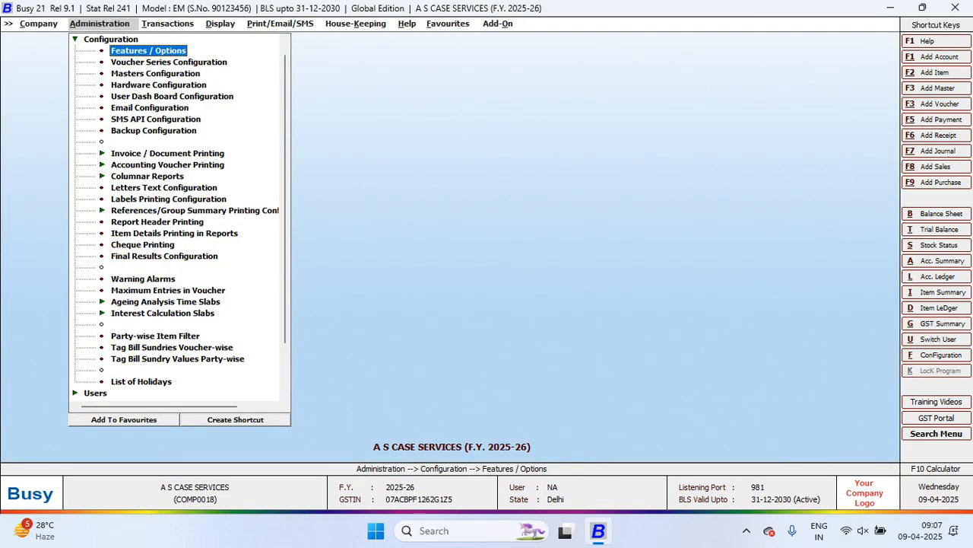
Open the Cheque Printing configuration to manage cheque formats
key(Down)
key(Down)
key(Down)
key(Down)
key(Down)
key(Down)
key(Down)
key(Down)
key(Down)
key(Down)
key(Down)
key(Down)
key(Down)
key(Down)
key(Down)
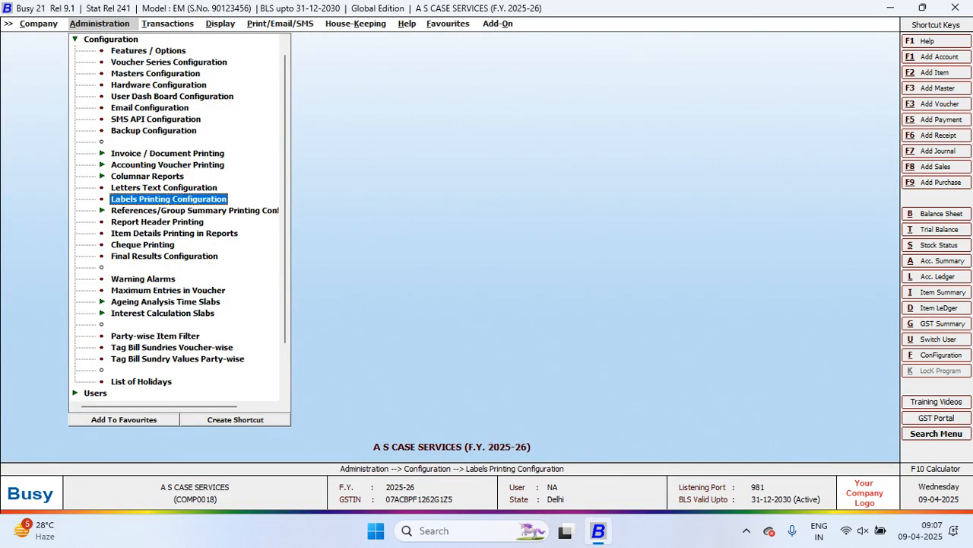
key(Down)
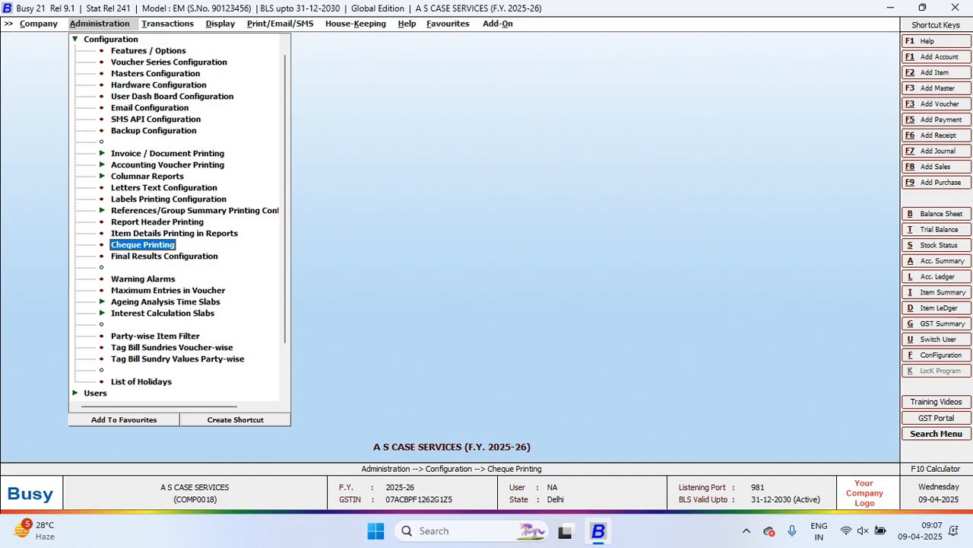
key(Return)
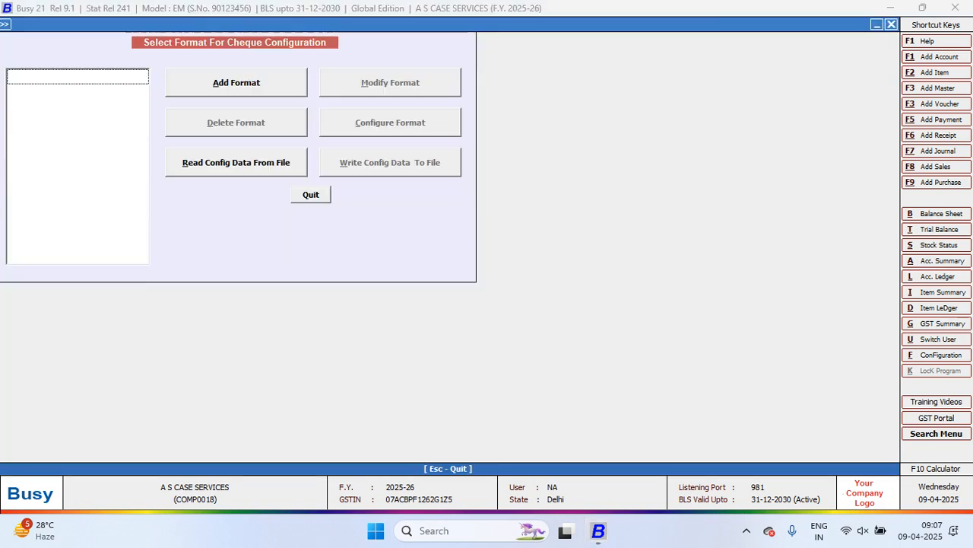
Add a cheque format named PNB BANK ACCOUNT and save it
key(Return)
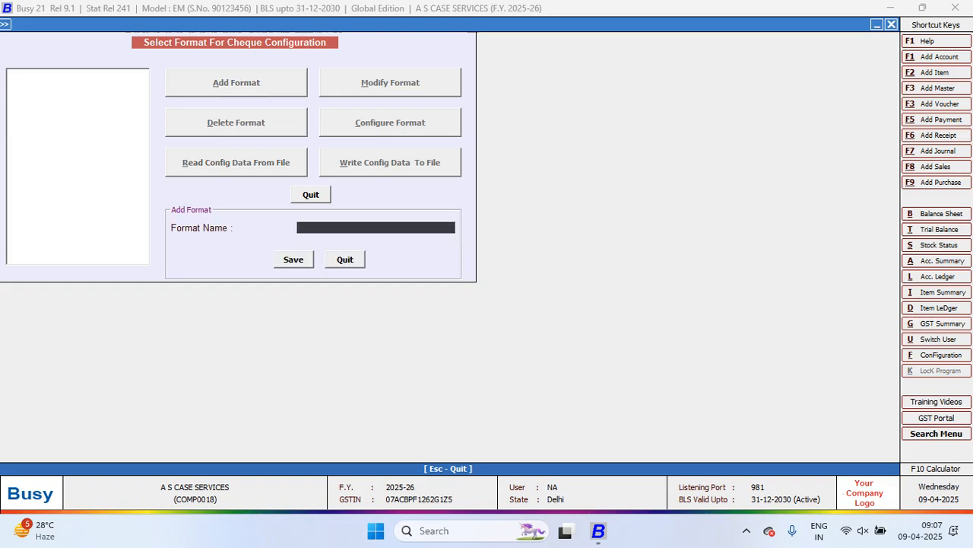
text(p)
key(BackSpace)
text(PNB BANK ACCOUNT)
key(Return)
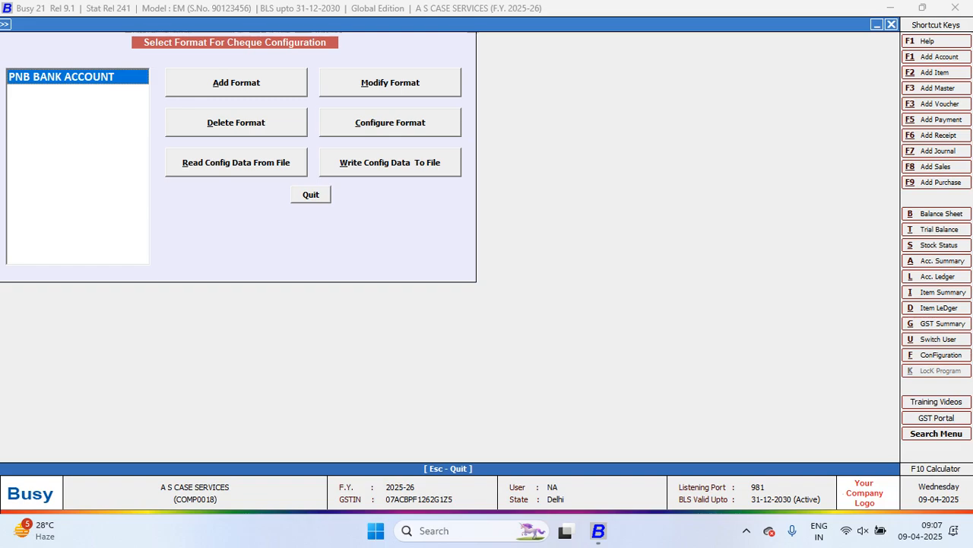
Configure the PNB BANK ACCOUNT format in inches and landscape, with printer configuration enabled for the HP LaserJet Pro MFP M125-M126 PCL driver
key(c)
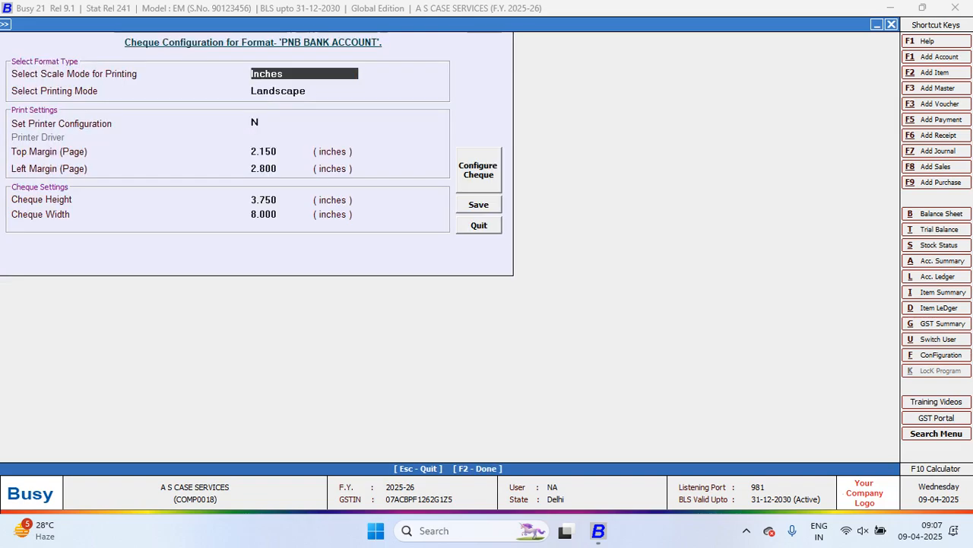
key(Return)
key(Return)
text(y)
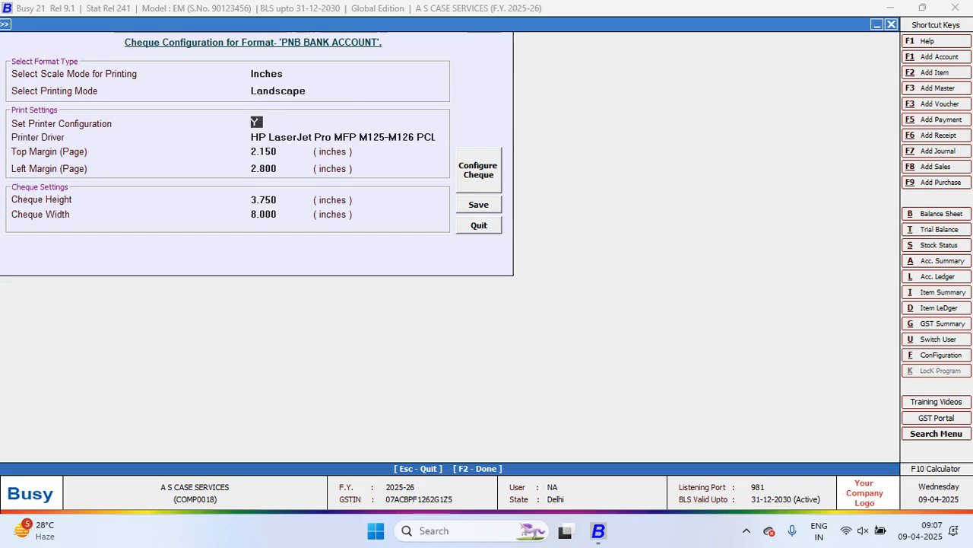
key(Return)
key(Return)
Open the cheque layout design and set the font of the CHEQUE_PRINT_NAME field to Arial Black
click(479, 171)
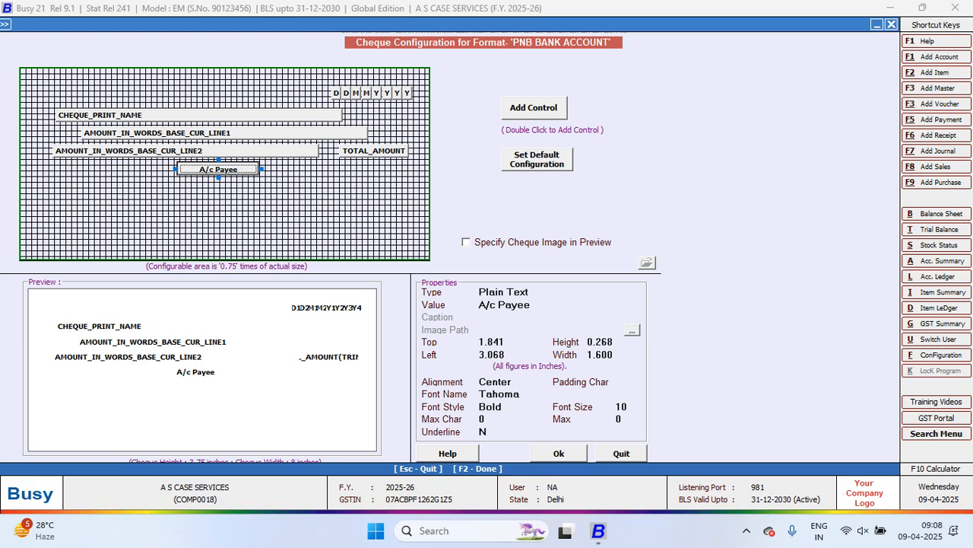
click(199, 114)
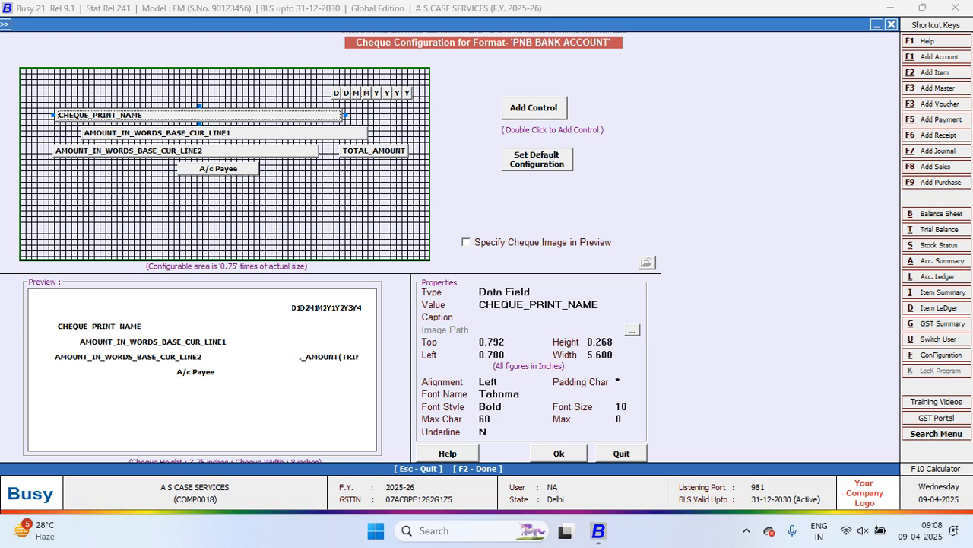
click(525, 394)
key(BackSpace)
key(BackSpace)
key(BackSpace)
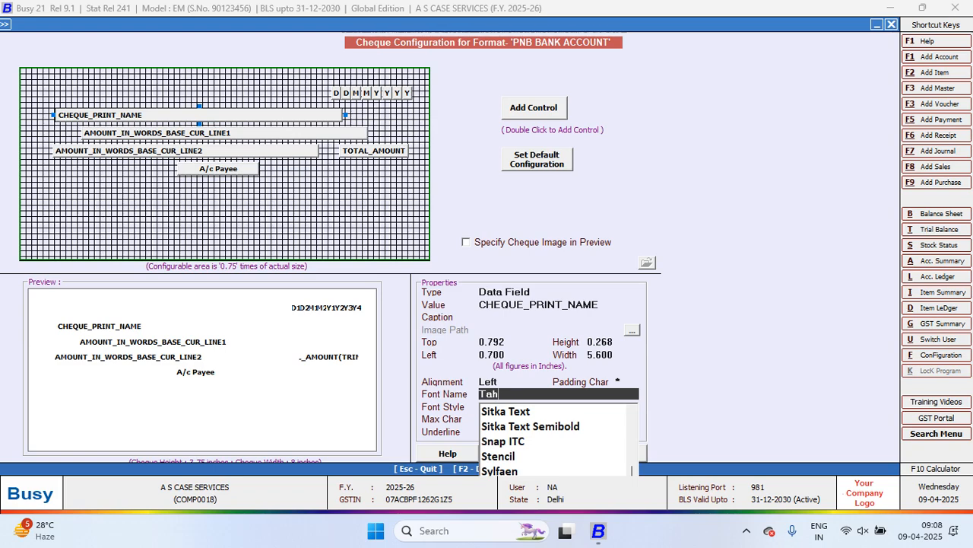
key(BackSpace)
key(BackSpace)
key(BackSpace)
text(AR)
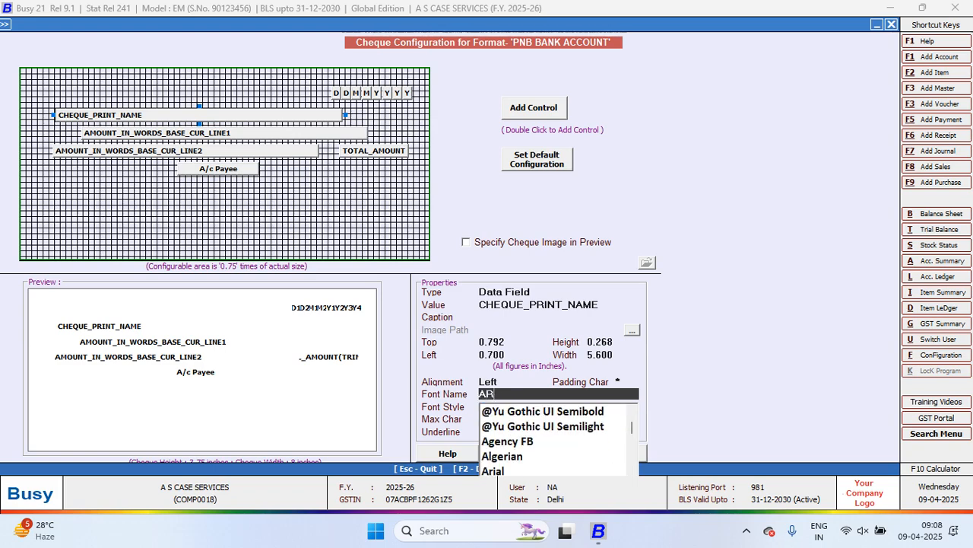
key(Down)
key(Down)
key(Up)
key(Return)
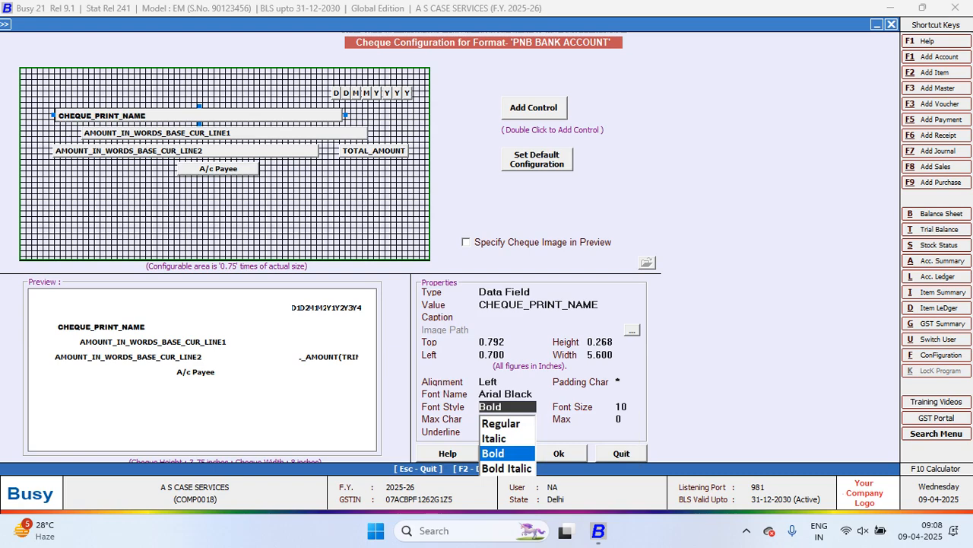
Keep the CHEQUE_PRINT_NAME field's font style Bold and set its font size to 11
key(Return)
text(1)
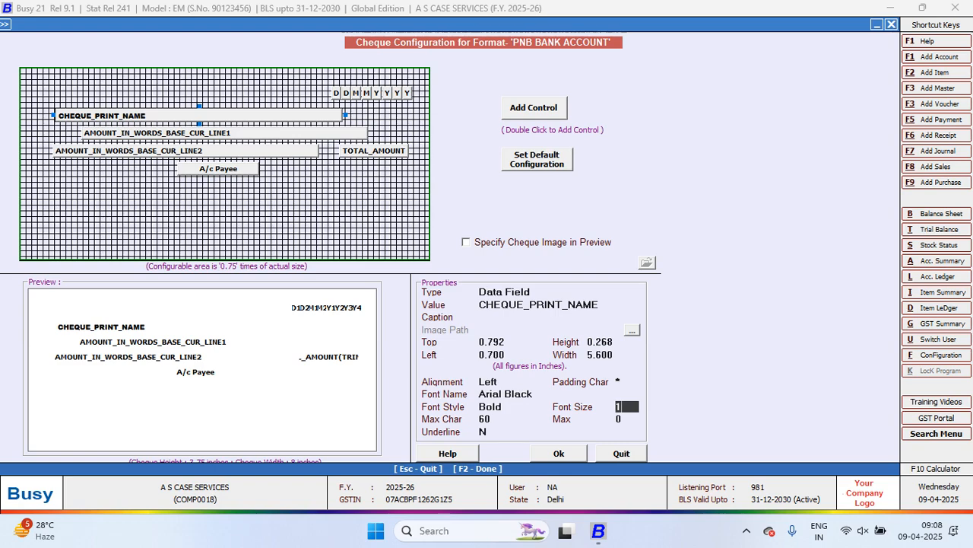
text(1)
key(Return)
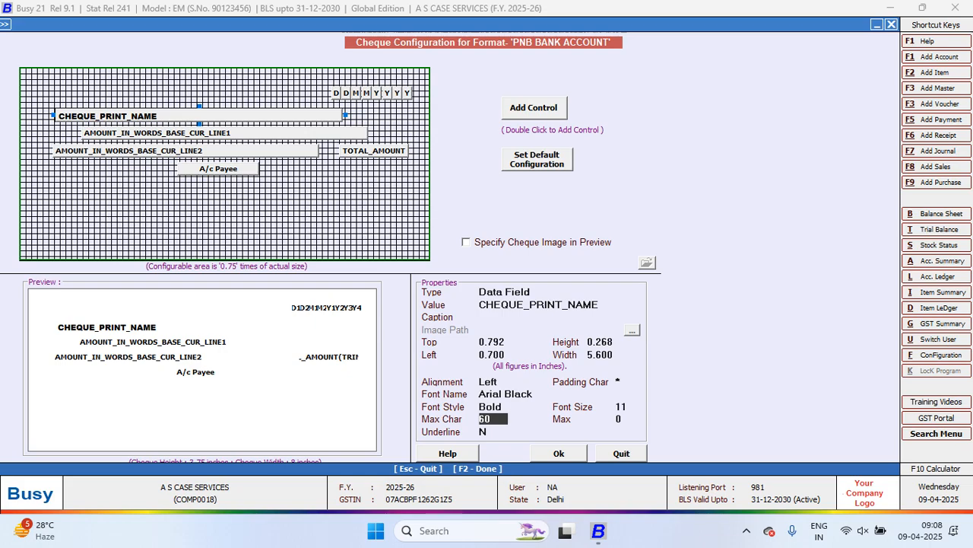
Enable the cheque image option for the preview and look through the Downloads folder for a cheque image
click(466, 242)
click(647, 262)
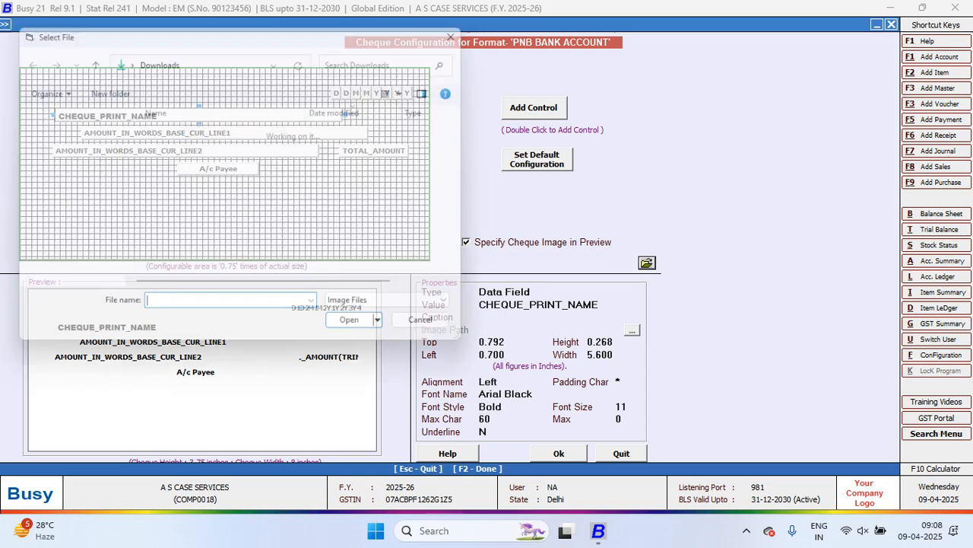
key(Escape)
click(466, 242)
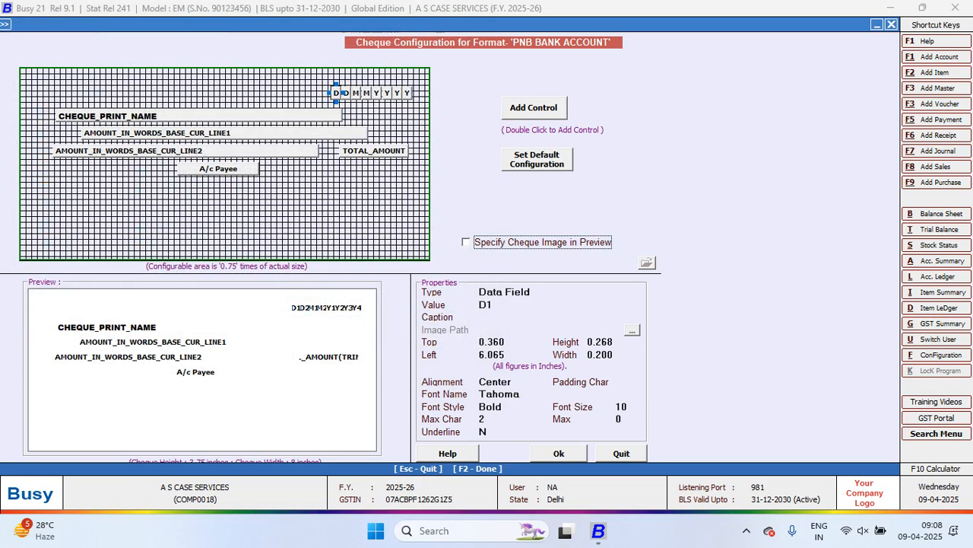
key(space)
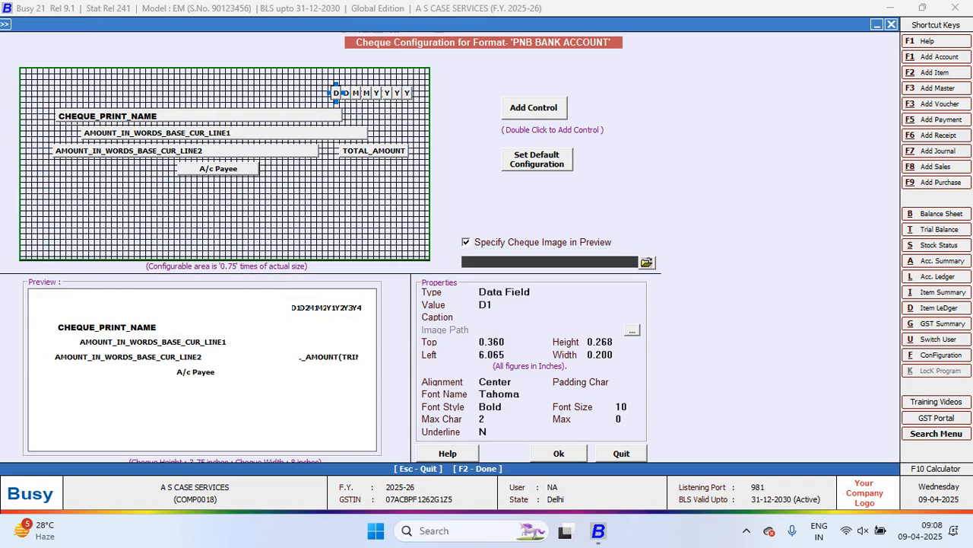
click(647, 262)
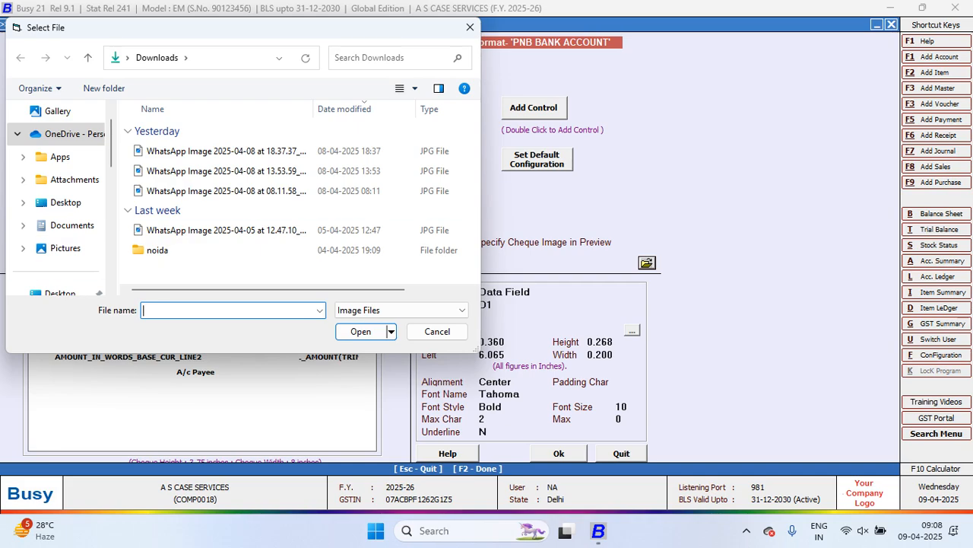
key(Escape)
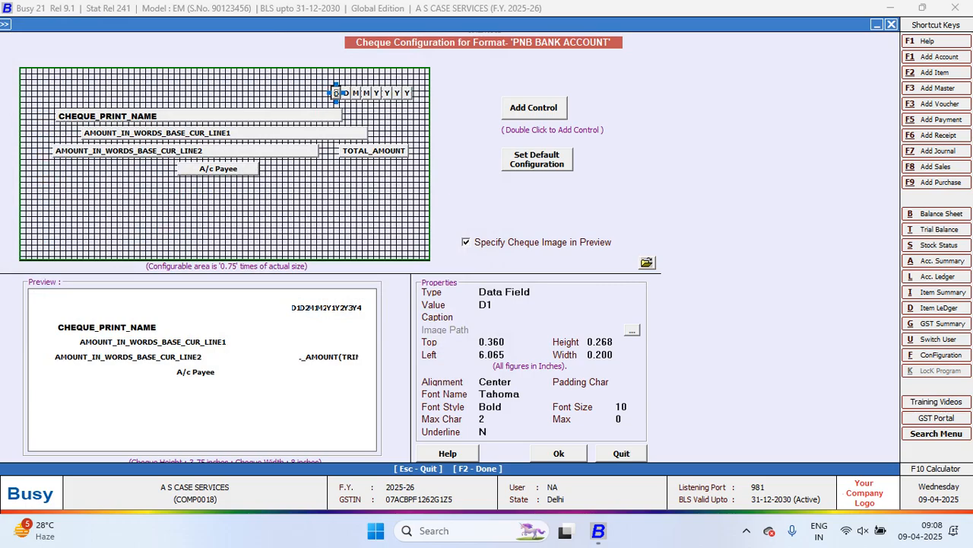
Switch to Google Chrome from the desktop's Browser folder and search Google Images for "pnb check format"
key(super+d)
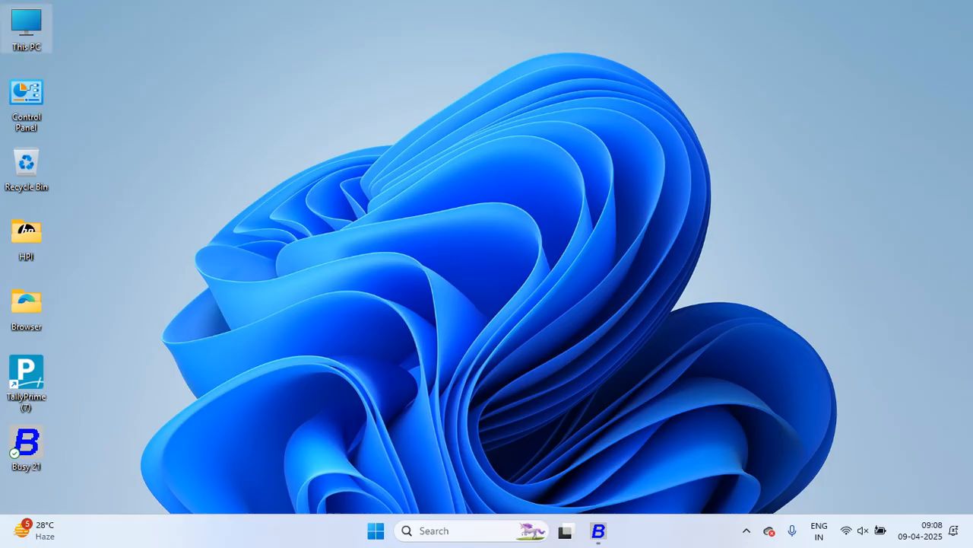
double_click(26, 305)
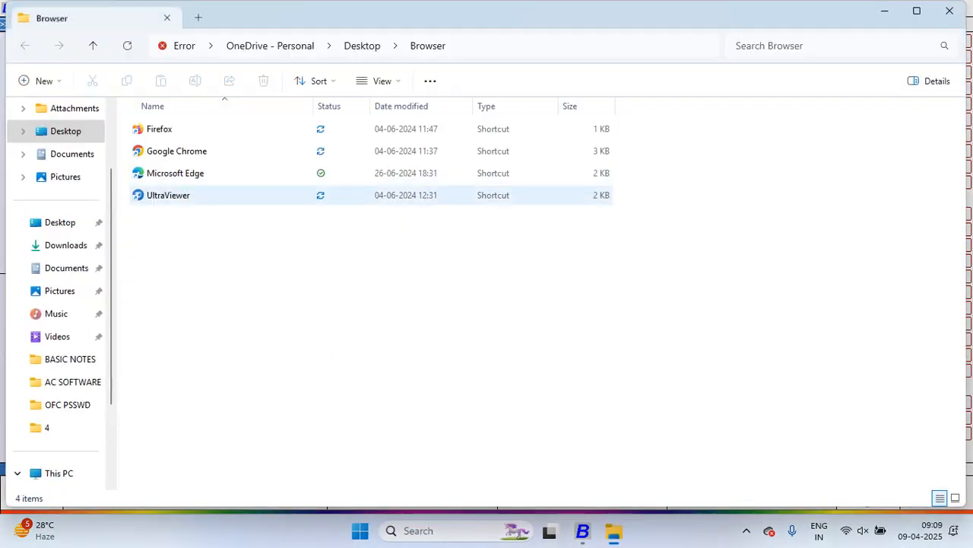
double_click(177, 151)
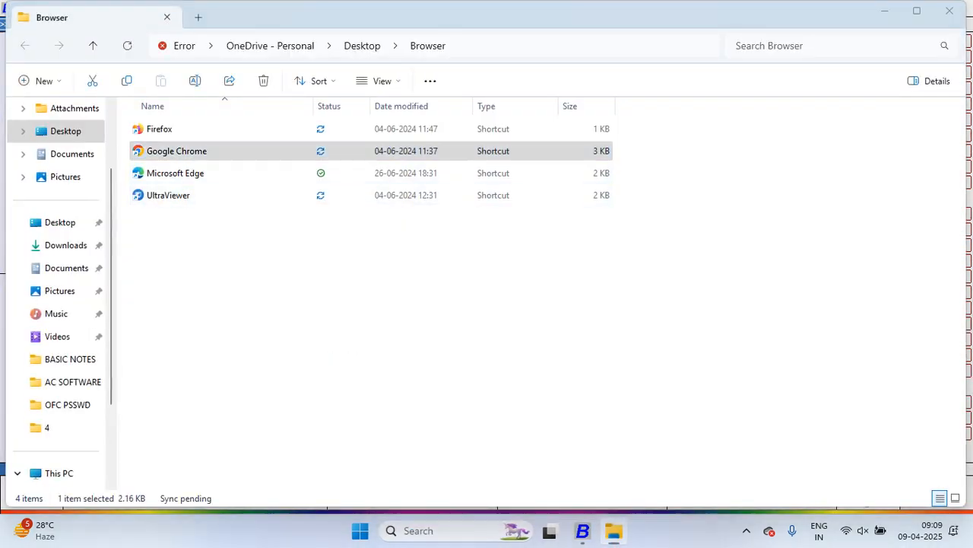
click(423, 304)
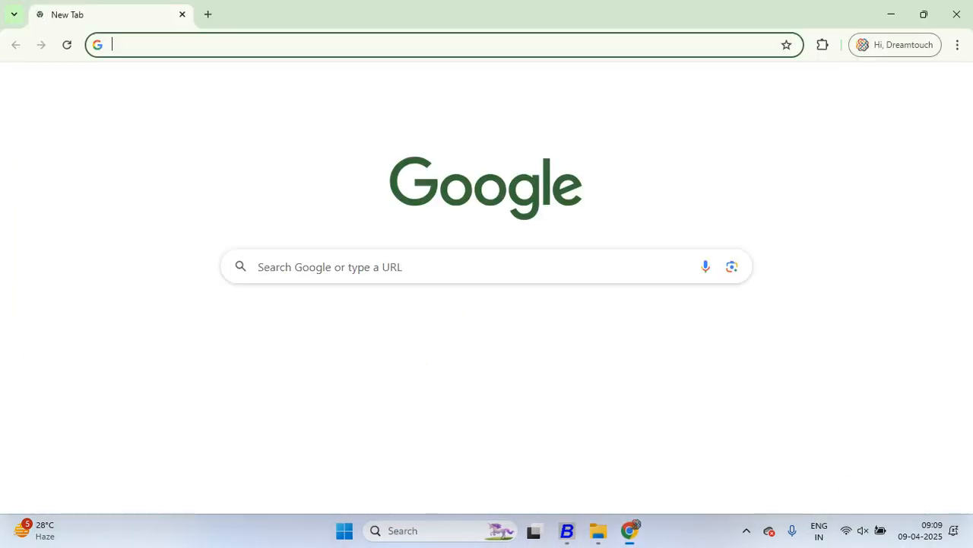
click(423, 267)
text(PNB )
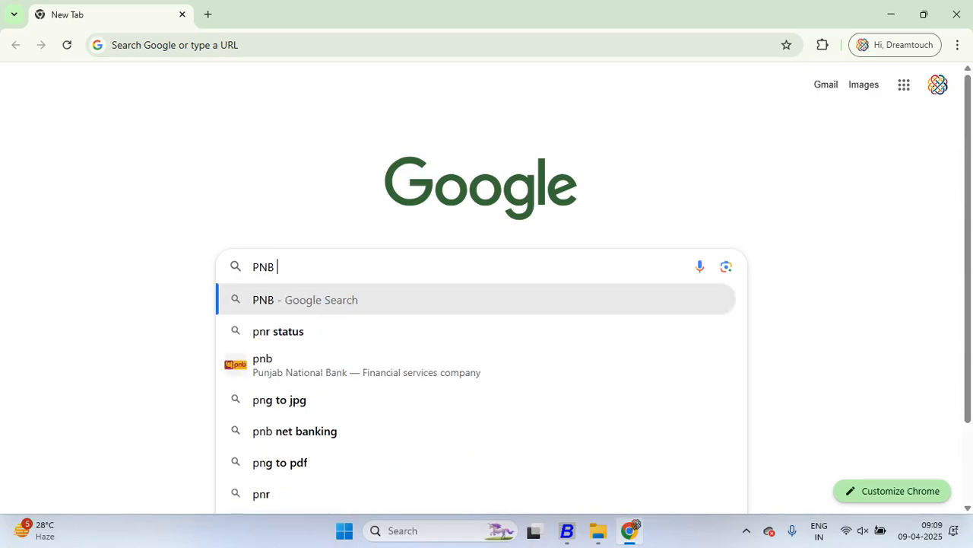
text(CHECK)
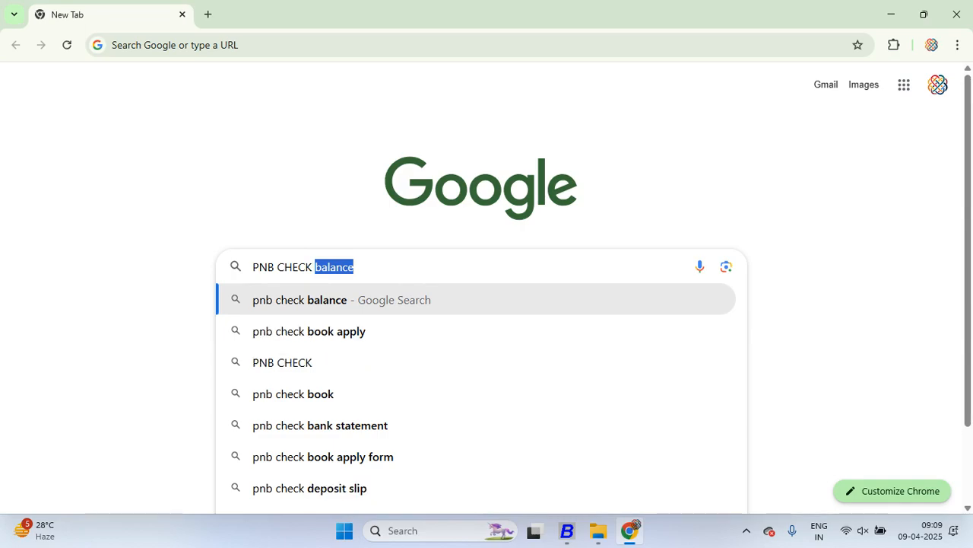
text( FO)
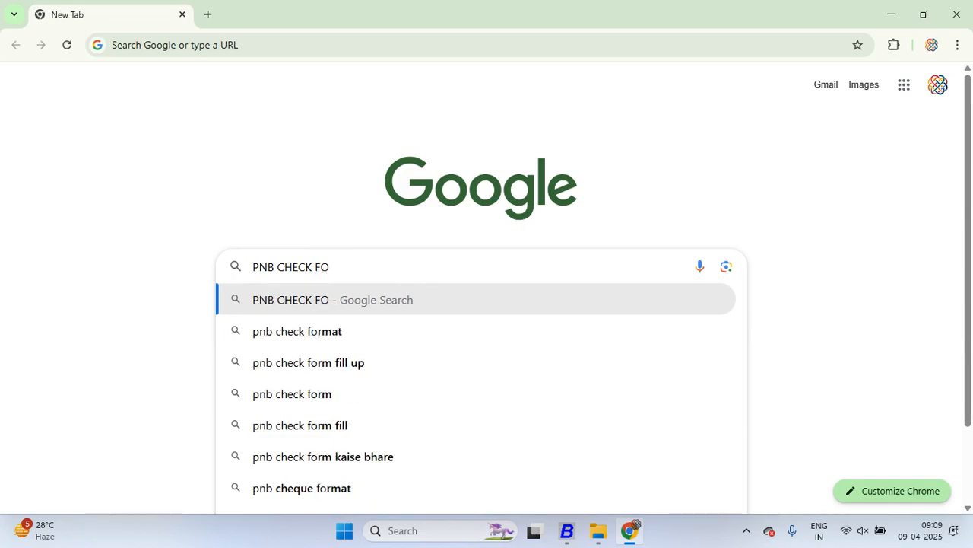
key(Down)
key(Return)
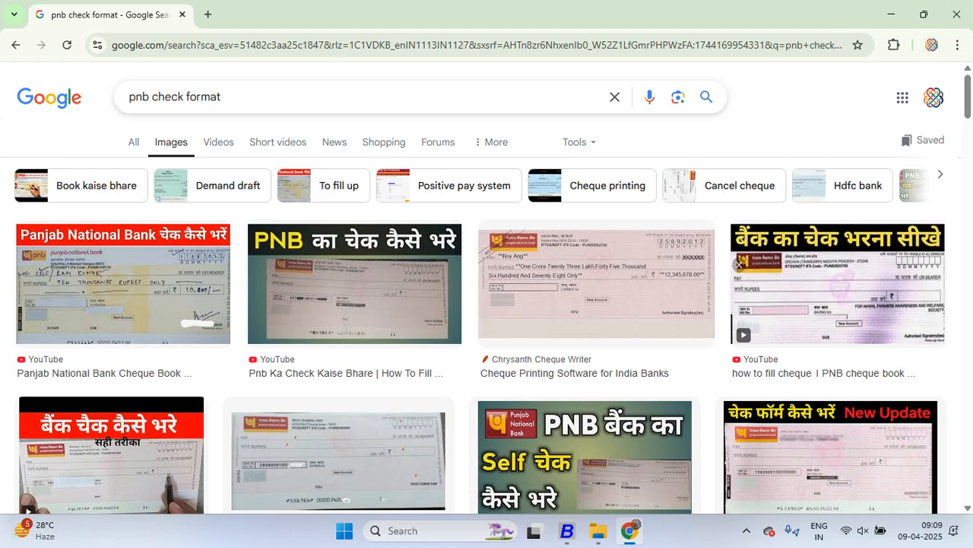
Save the Jugaruinfo Punjab National Bank cheque image to the Downloads folder as a JPEG named download
scroll(486, 304, down, 2)
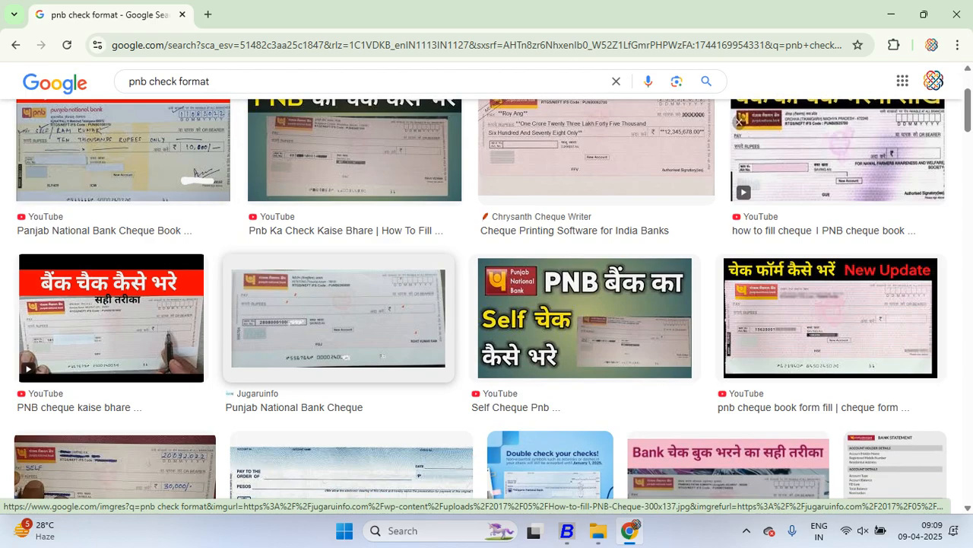
right_click(336, 319)
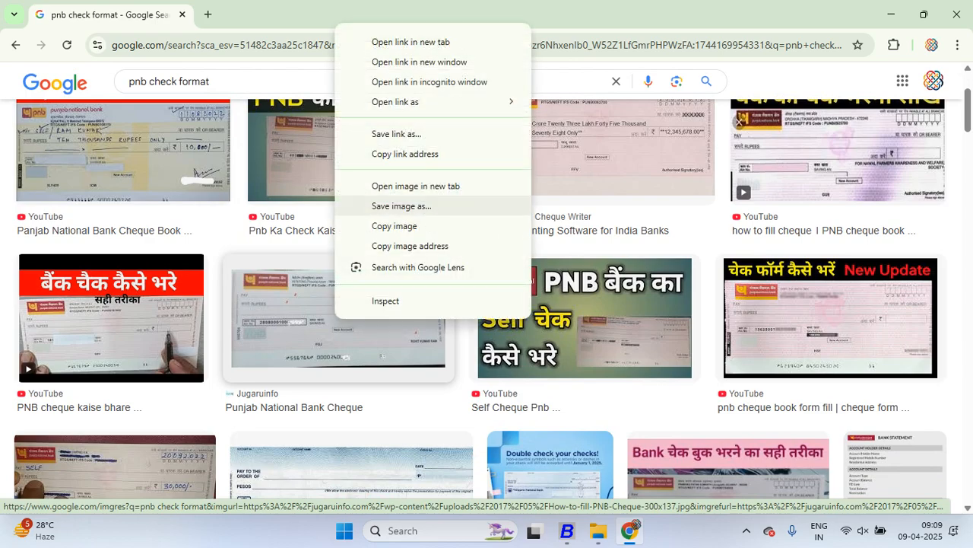
click(402, 205)
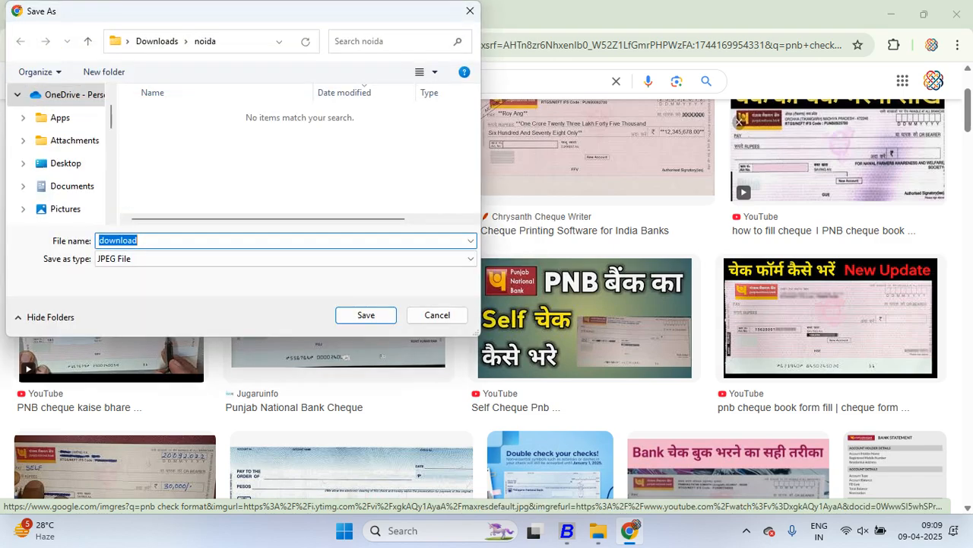
scroll(57, 153, down, 1)
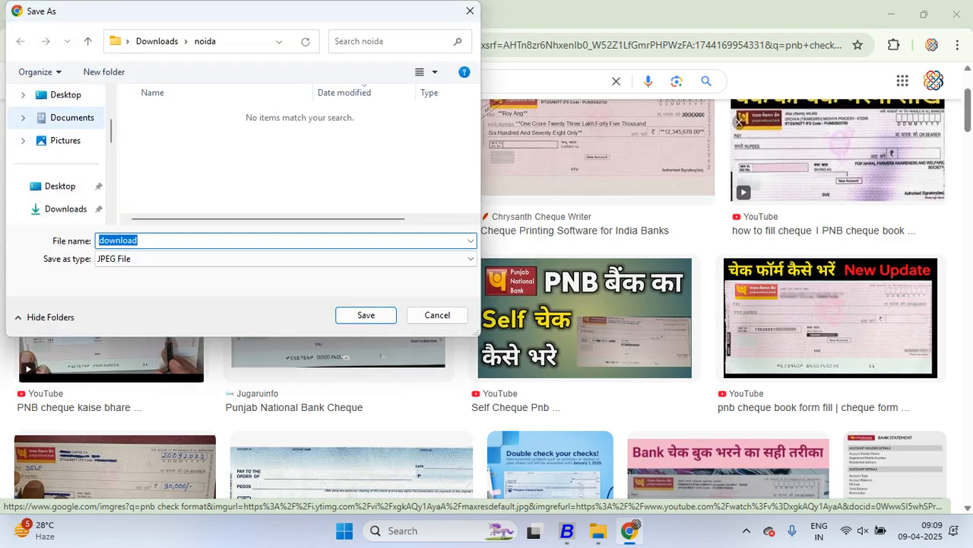
click(65, 208)
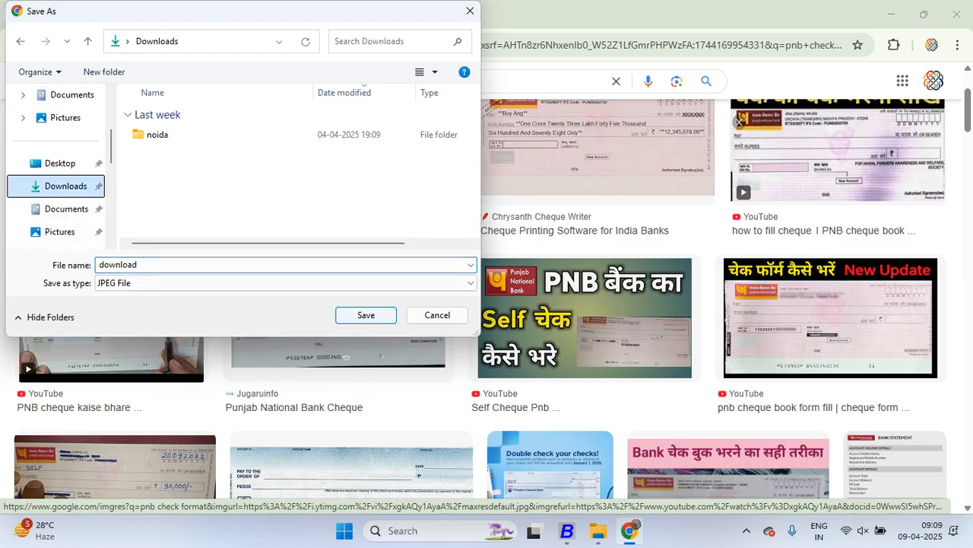
click(366, 315)
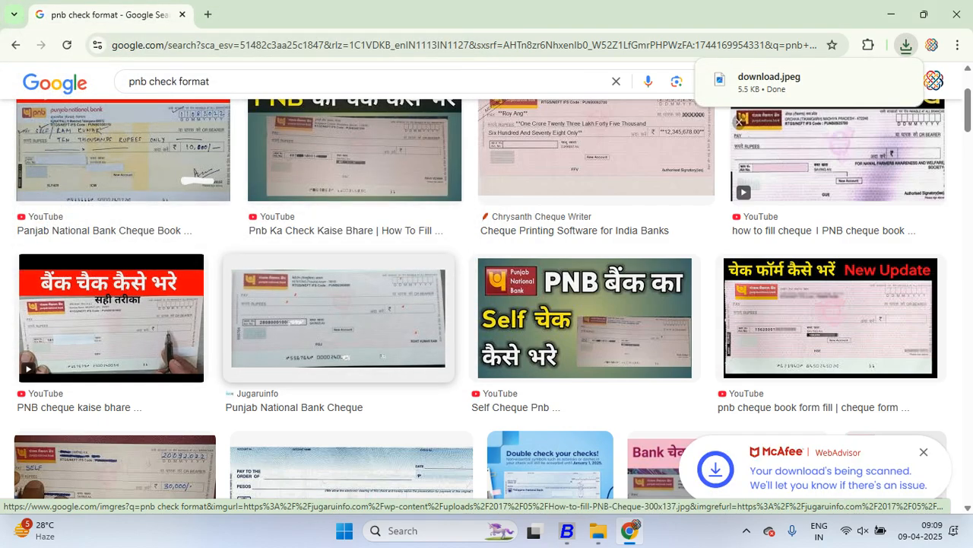
Switch back to Busy, use the download image from Downloads as the cheque preview image, and leave the cheque configuration
click(567, 530)
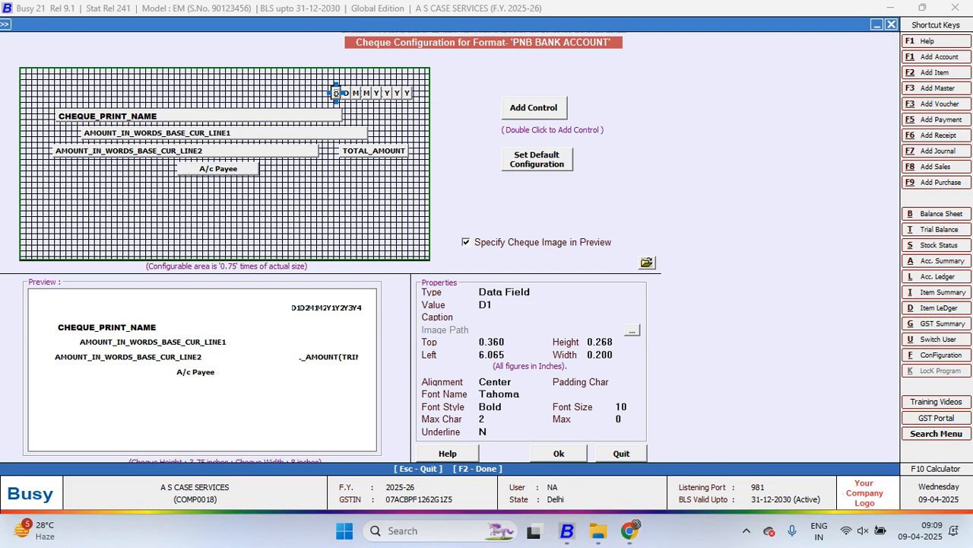
click(647, 262)
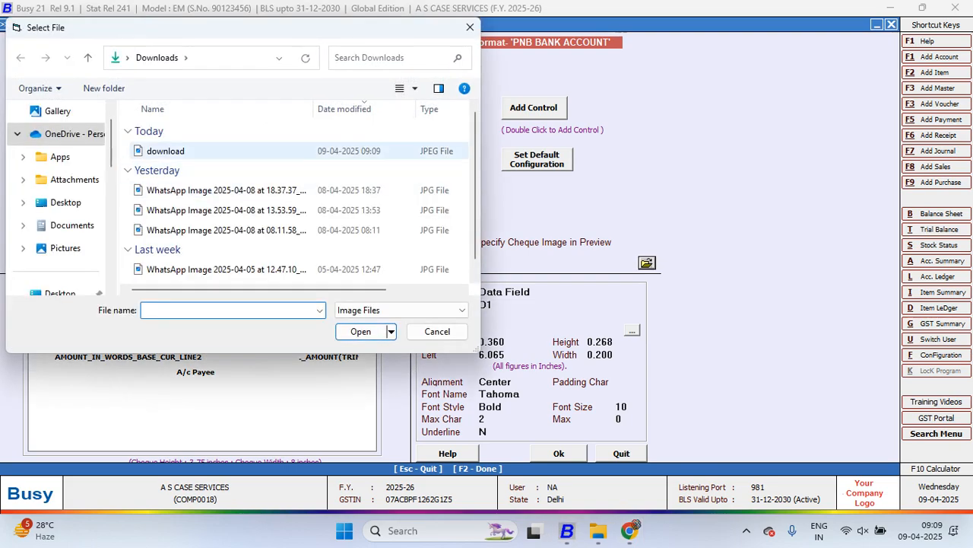
click(165, 150)
click(361, 332)
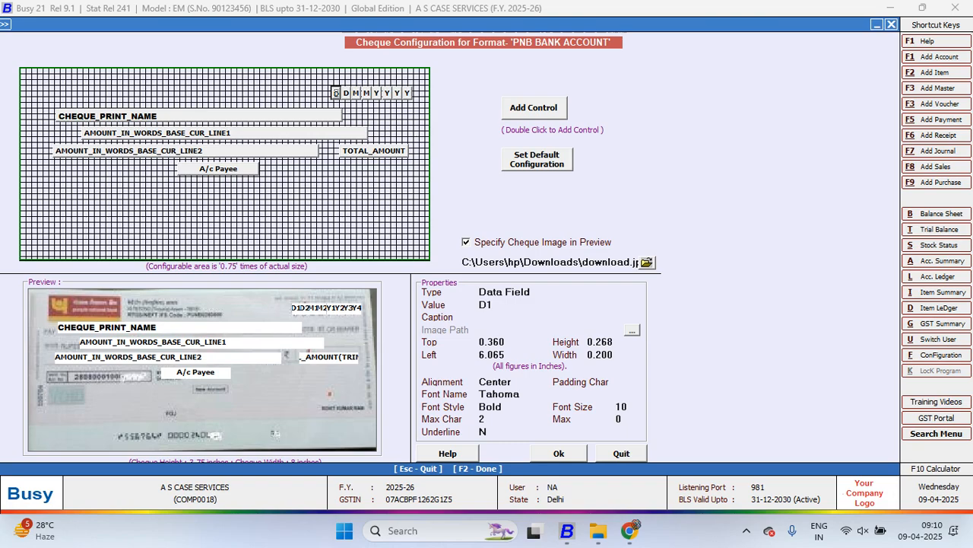
key(Escape)
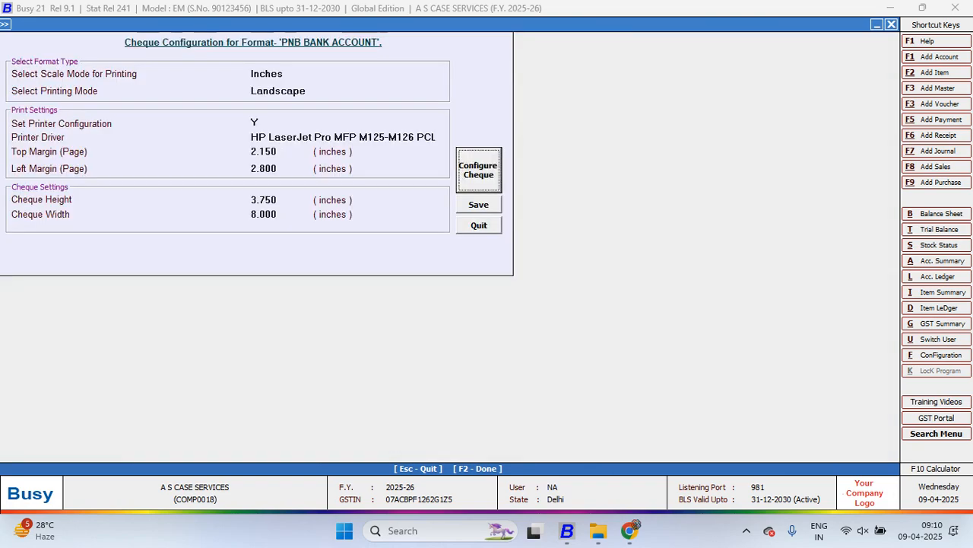
key(Escape)
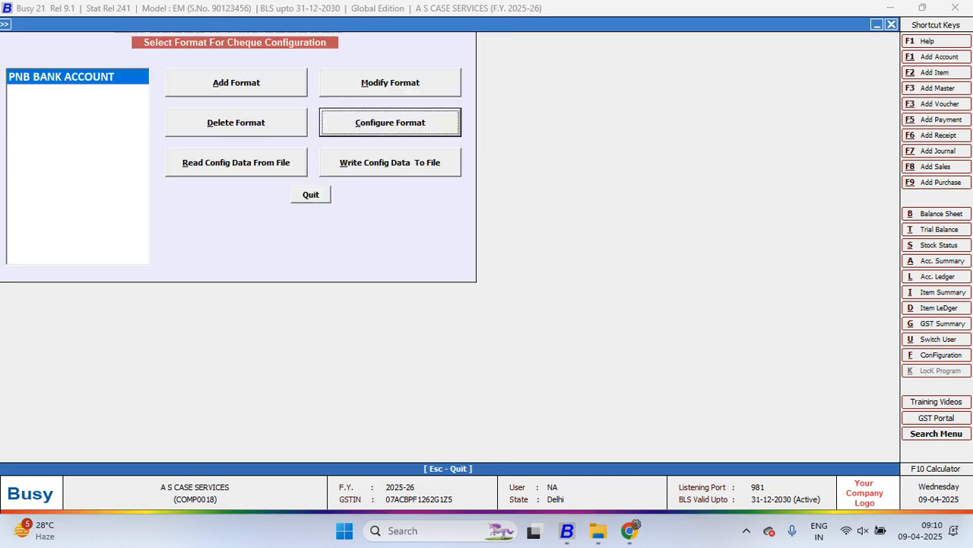
key(Escape)
Open the Pnb account master for modification
key(Return)
key(Up)
key(Up)
key(Up)
key(Up)
key(Up)
key(Up)
key(Up)
key(Up)
key(Up)
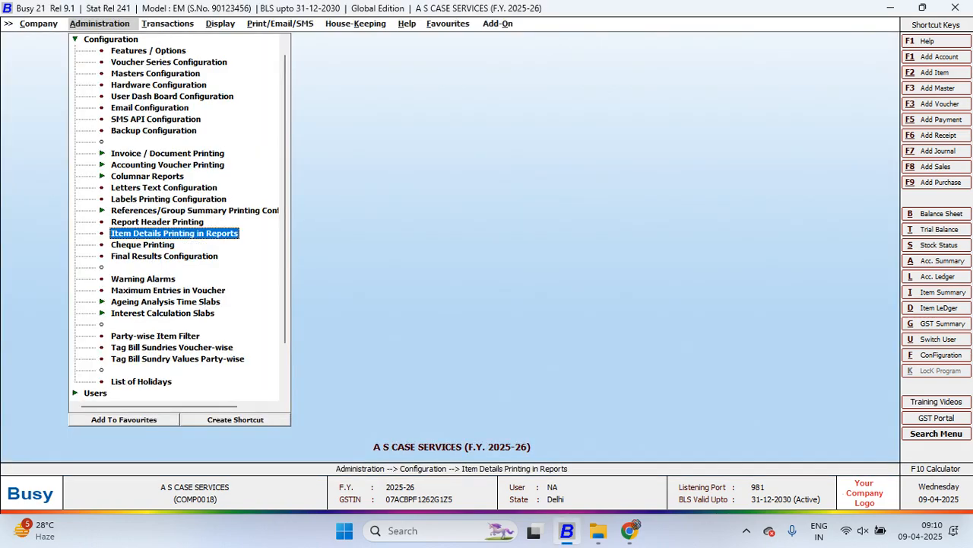
key(Up)
key(Up)
key(Up)
key(Up)
key(Escape)
key(Up)
key(Return)
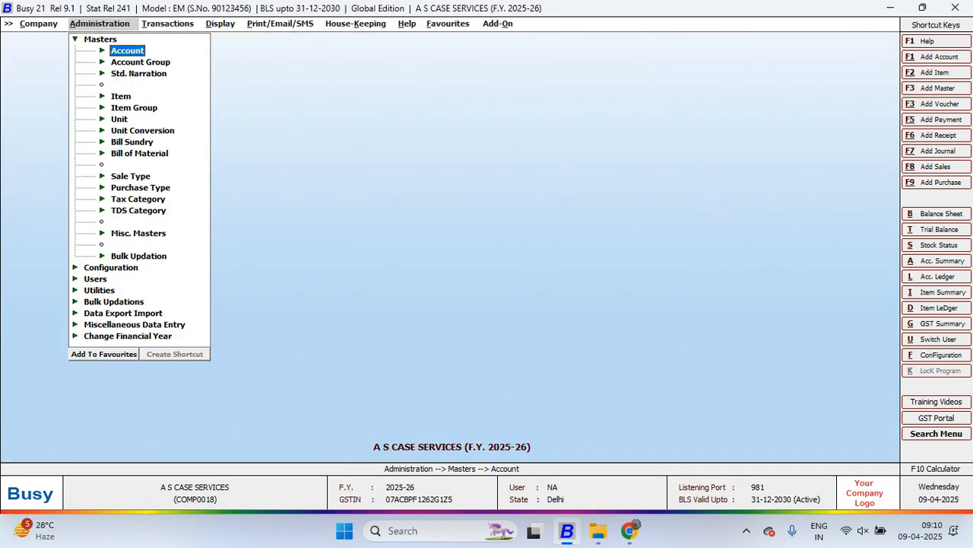
key(Return)
key(Down)
key(Return)
text(N)
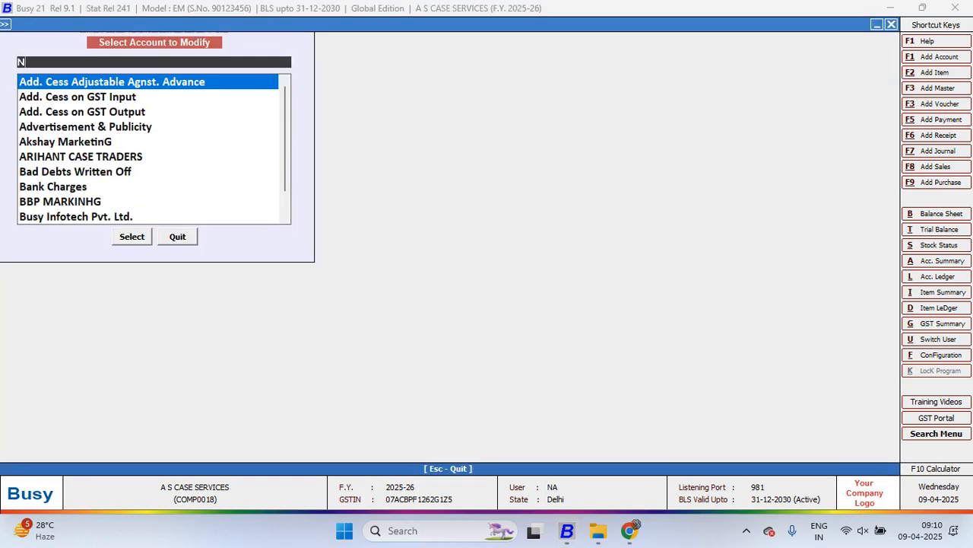
key(BackSpace)
text(PNB)
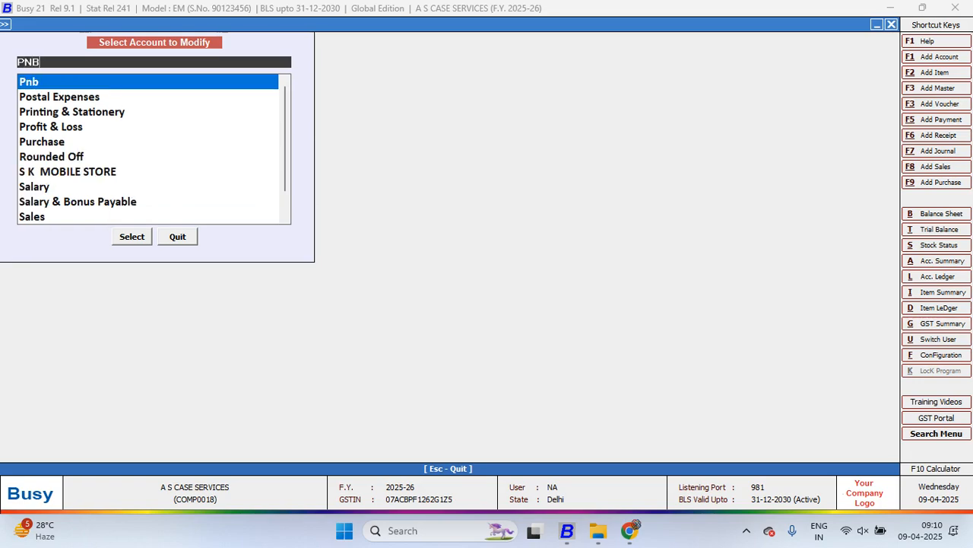
key(Return)
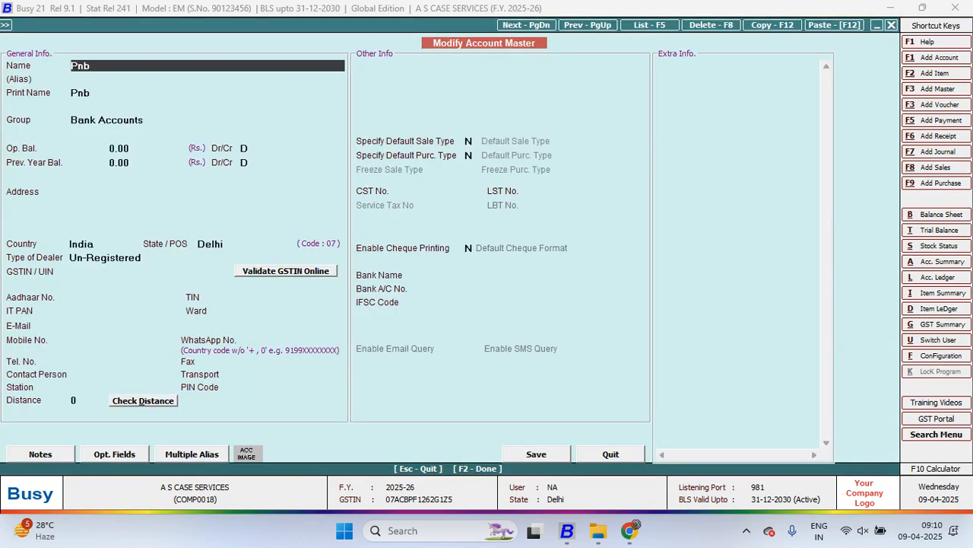
Enable cheque printing for the Pnb account with PNB BANK ACCOUNT as its default cheque format
click(469, 248)
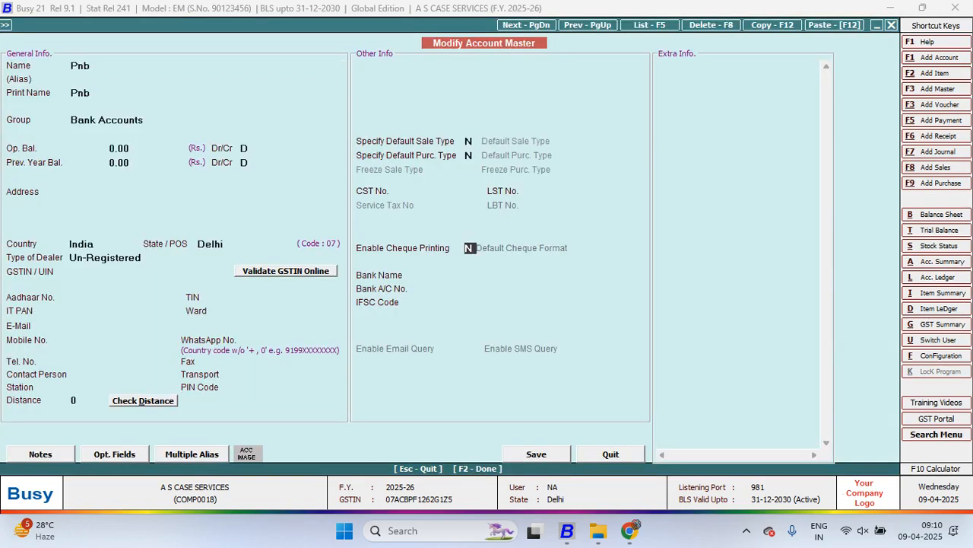
text(Y)
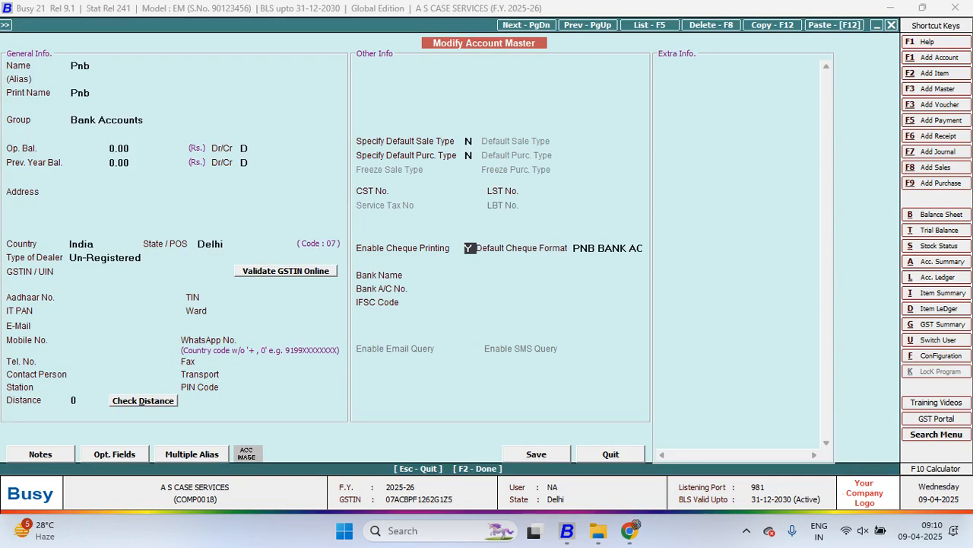
key(Return)
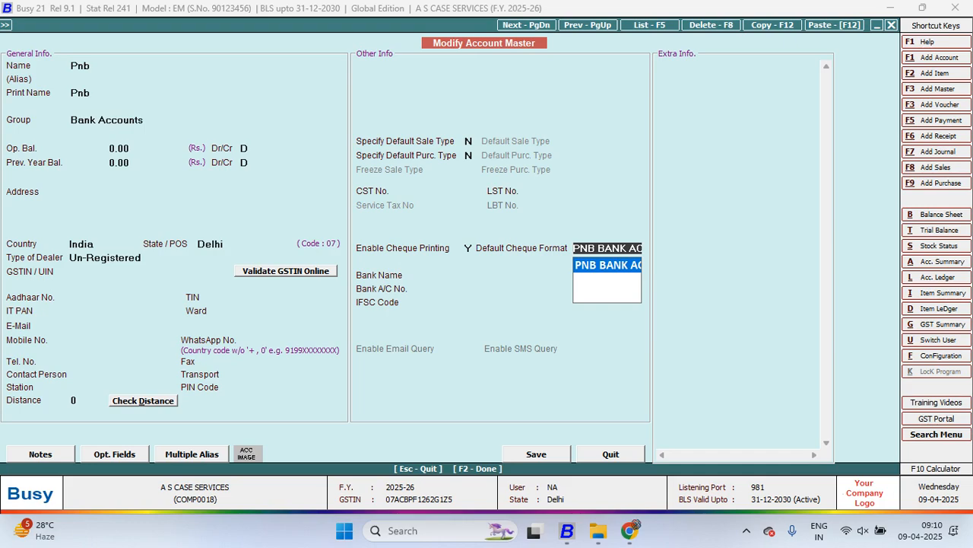
key(Return)
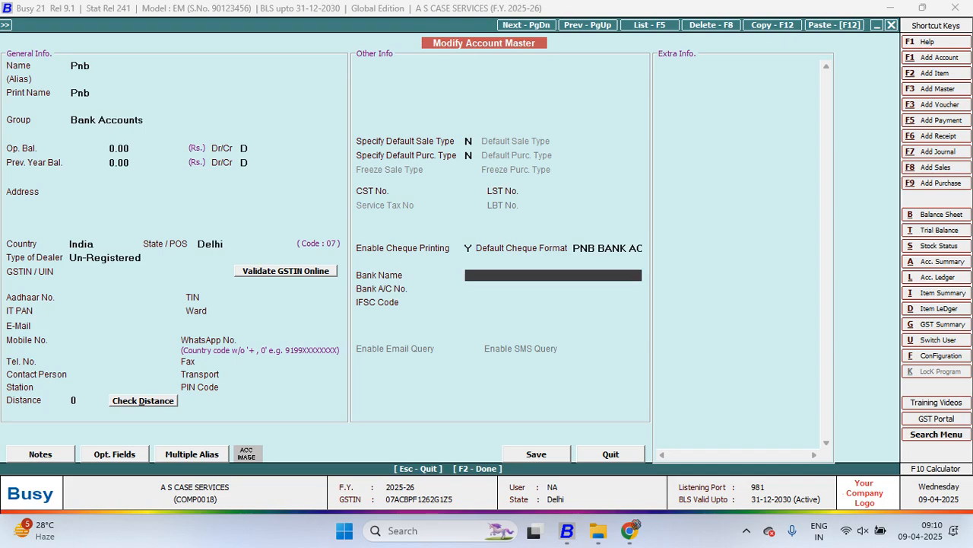
Save the modified Pnb account master and leave the account selection
key(F2)
key(F2)
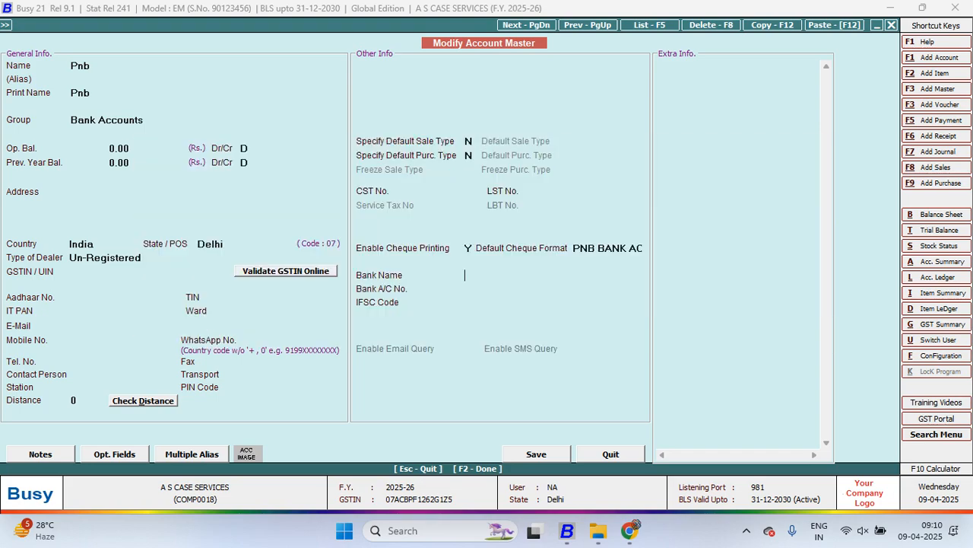
key(F2)
key(Return)
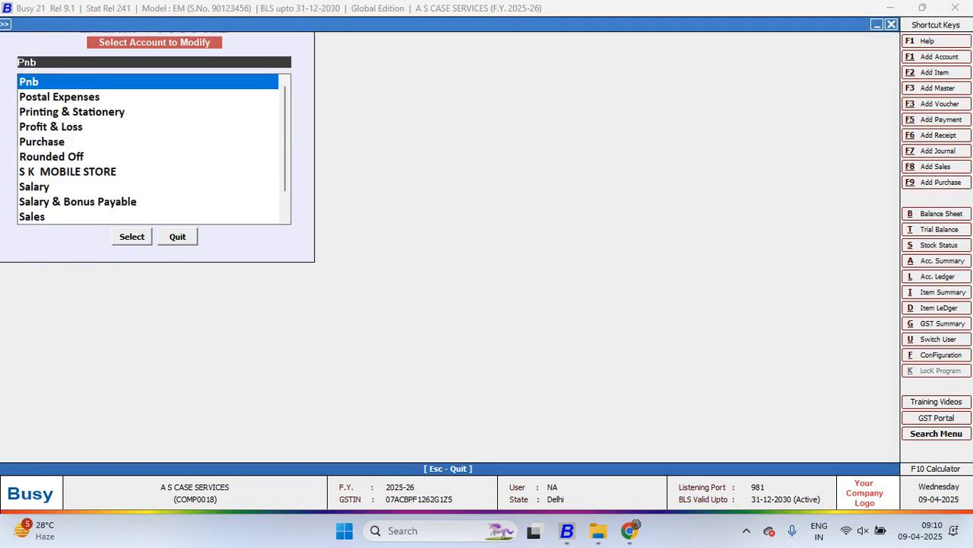
key(Escape)
key(Escape)
Start a new Regular payment voucher in the Main series dated 16-03-2026 with GST nature Not Applicable
key(Right)
key(Down)
key(Down)
key(Down)
key(Down)
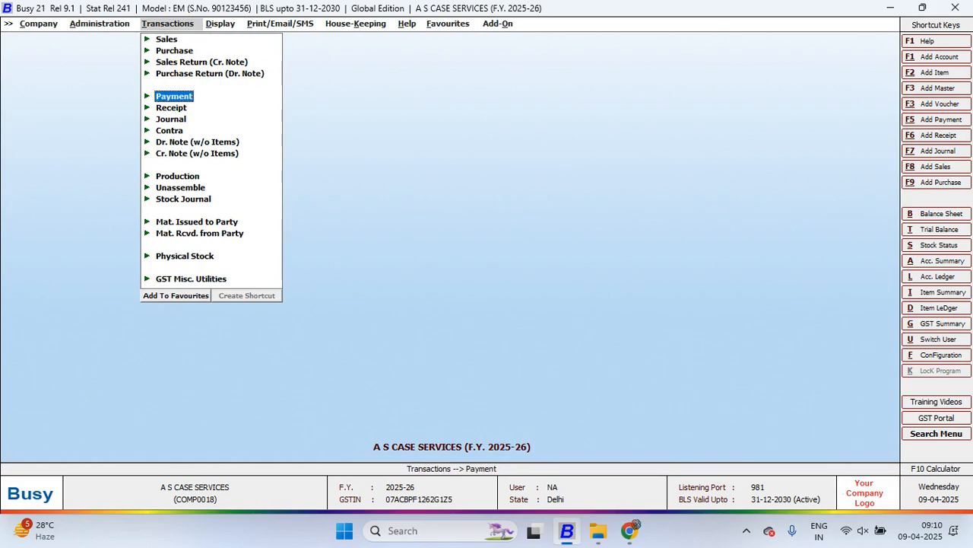
key(Return)
key(Return)
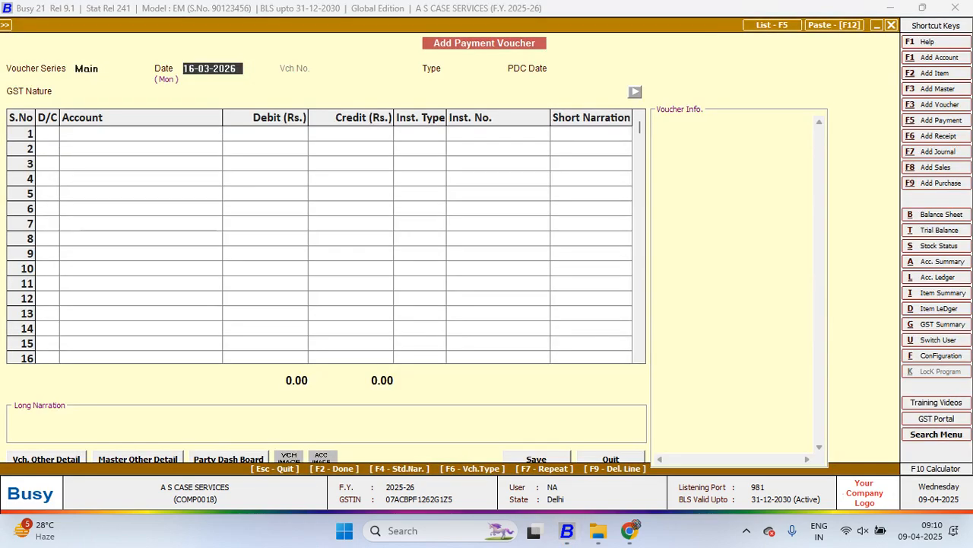
key(Return)
key(Return)
key(Return)
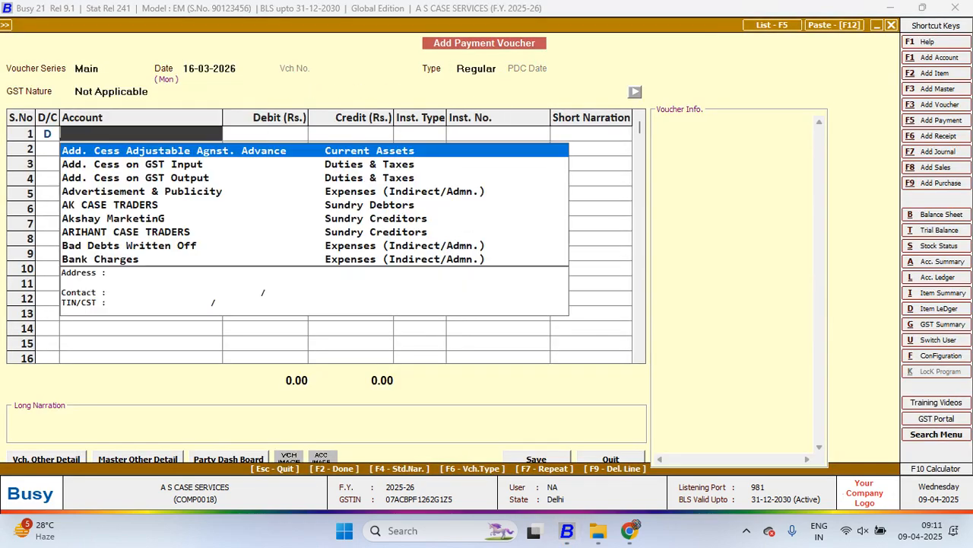
Debit CANVAS WALLET COMPANY with Rs. 1,01,201 in the first voucher row
text(CO)
key(BackSpace)
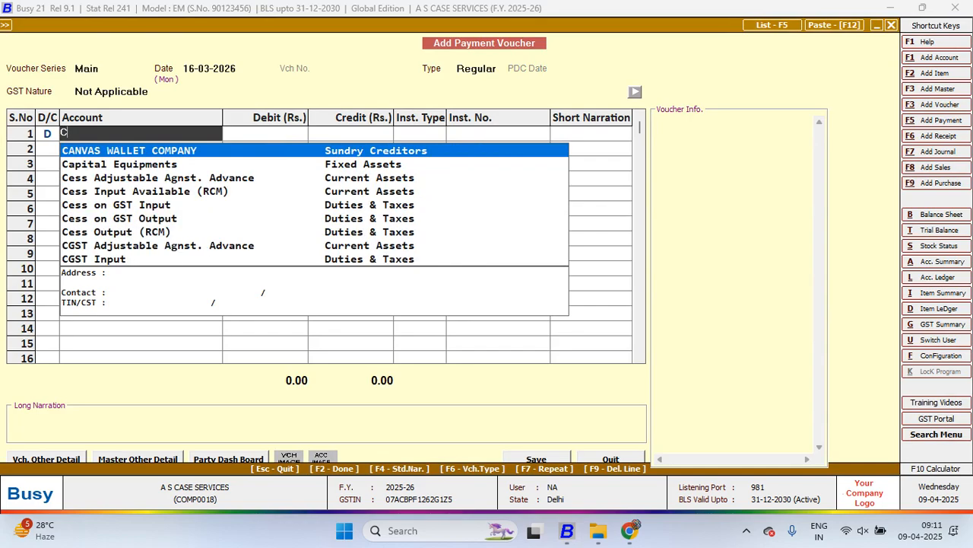
key(Return)
text(1,01,20)
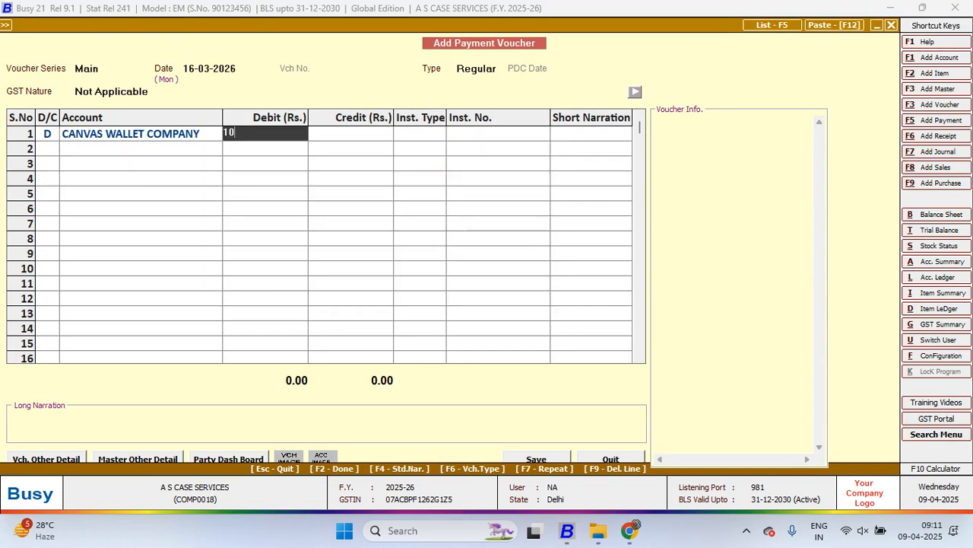
text(1201)
key(Return)
Record the debit entry's instrument as CHQ. with number 002000 and begin the credit row
text(C)
key(Return)
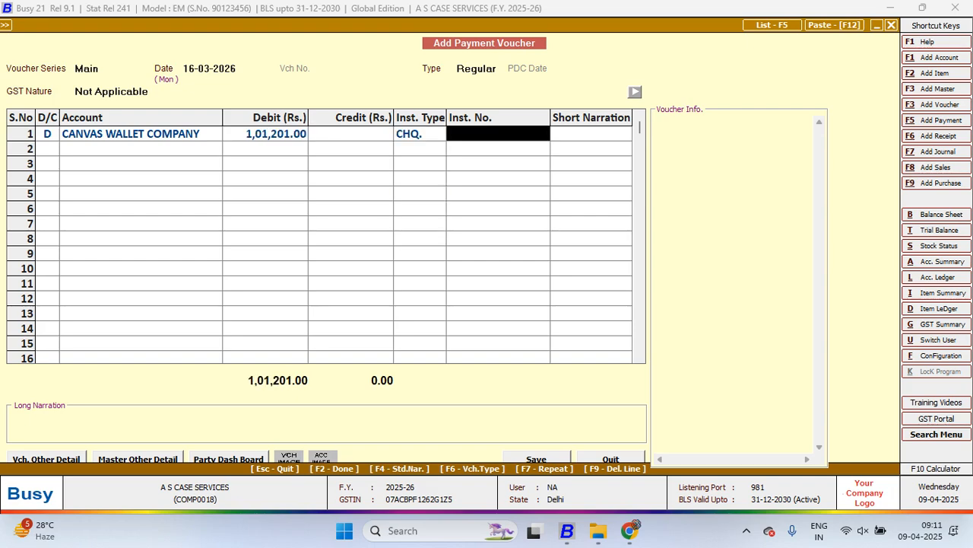
text(00200)
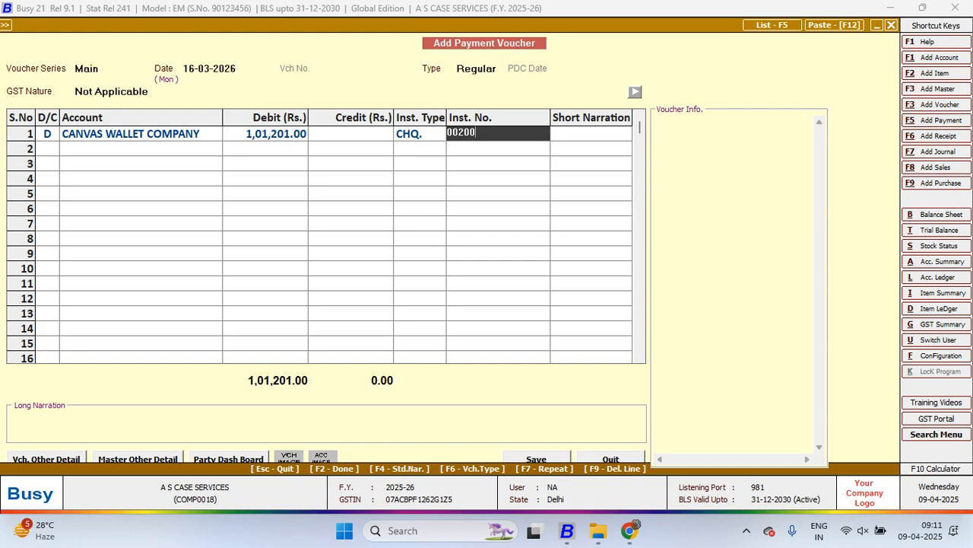
text(0)
key(Return)
key(Return)
Credit the full amount to the Pnb bank account and save the payment voucher
key(Return)
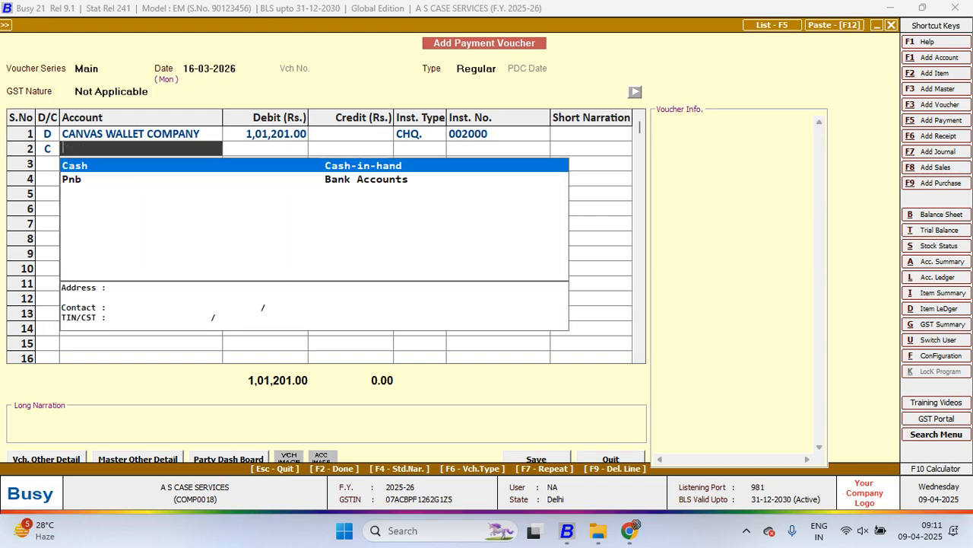
key(Down)
key(Return)
Preview the CANVAS WALLET COMPANY cheque in the PNB BANK ACCOUNT format with Account Amount
key(Return)
key(Return)
key(Return)
key(Return)
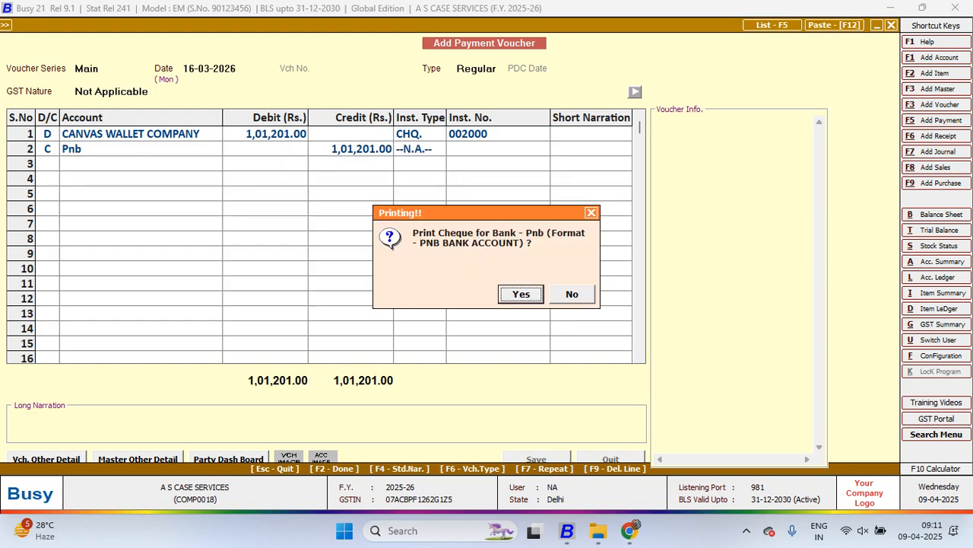
key(Return)
key(Return)
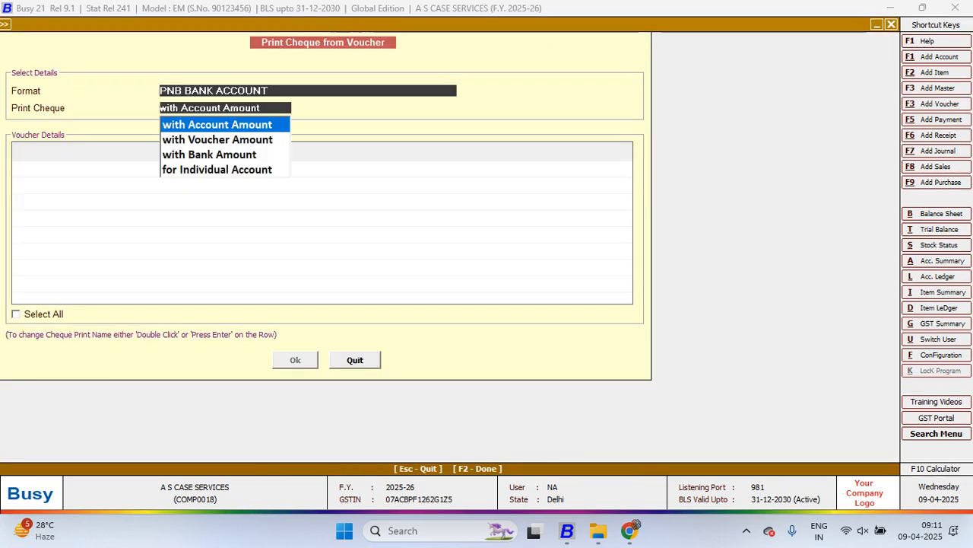
key(Return)
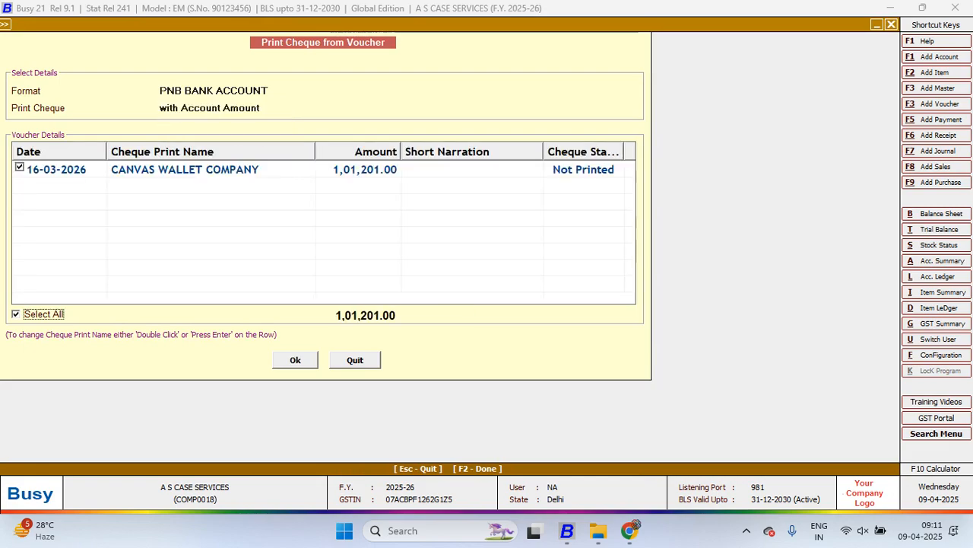
key(Return)
key(Return)
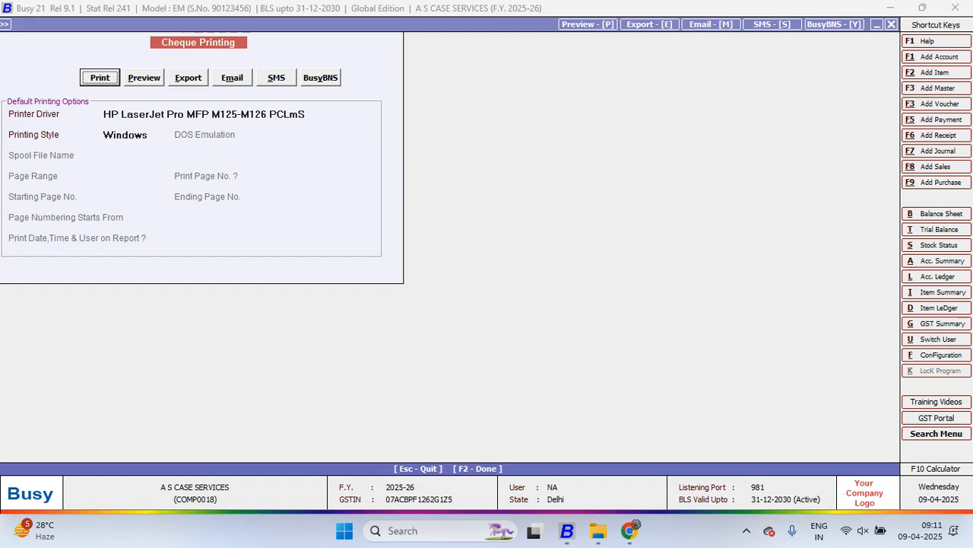
key(Right)
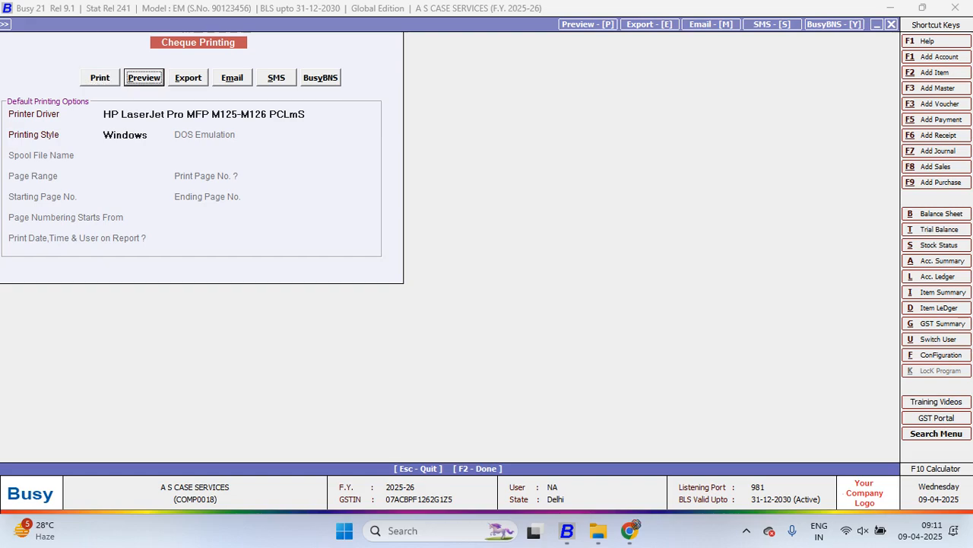
key(Return)
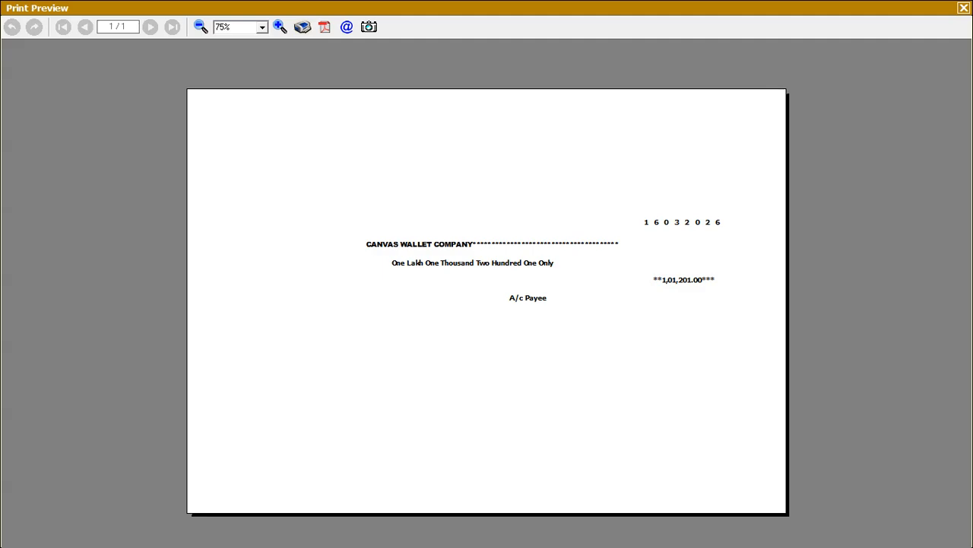
Switch to Chrome to compare the Punjab National Bank cheque image with the print preview, return to Busy, and close the preview and voucher
key(alt+Tab)
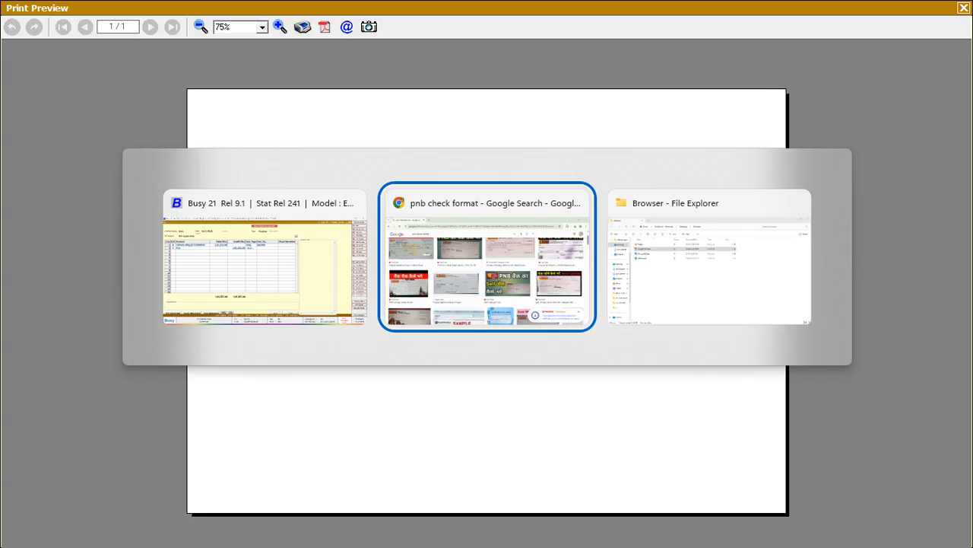
click(338, 318)
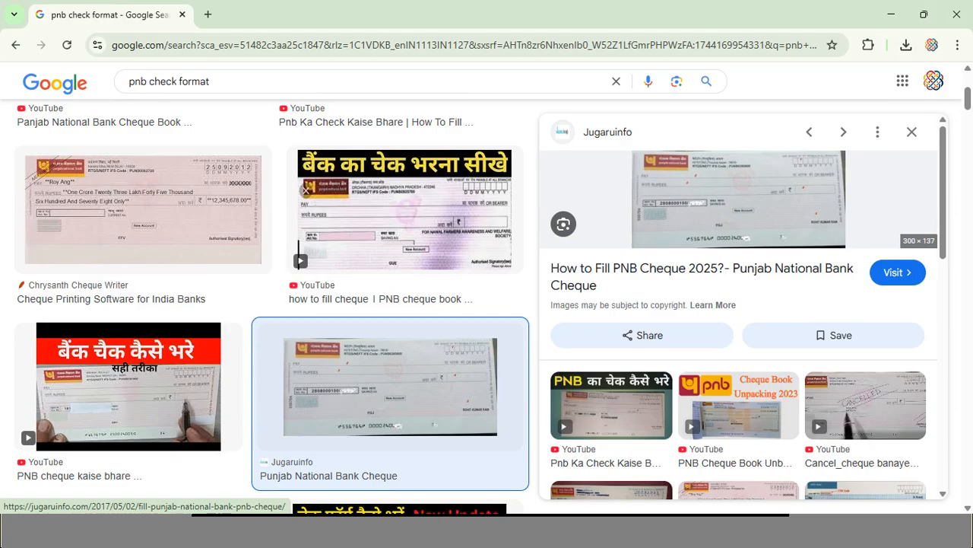
key(alt+Tab)
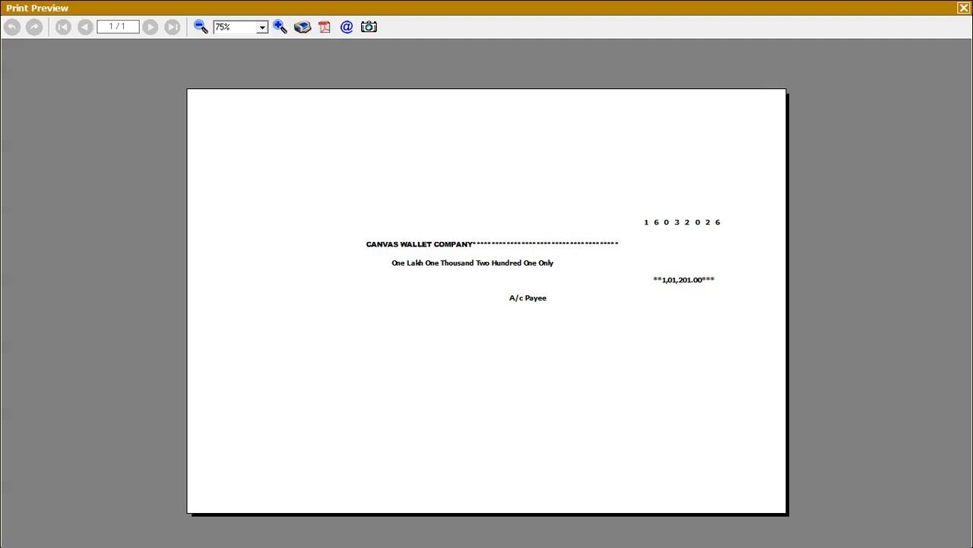
key(Escape)
Open the Accounts section of the Features / Options configuration
key(Escape)
key(Escape)
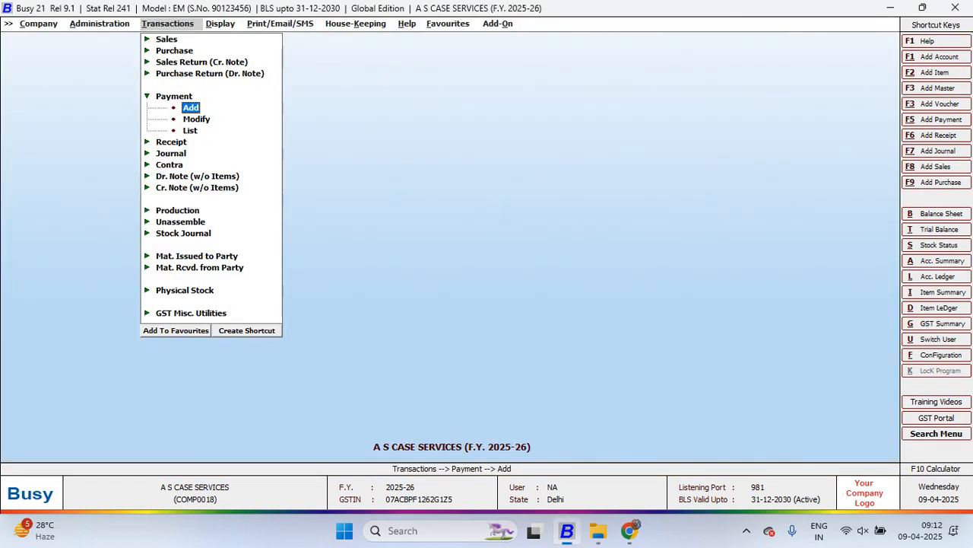
key(Escape)
key(Left)
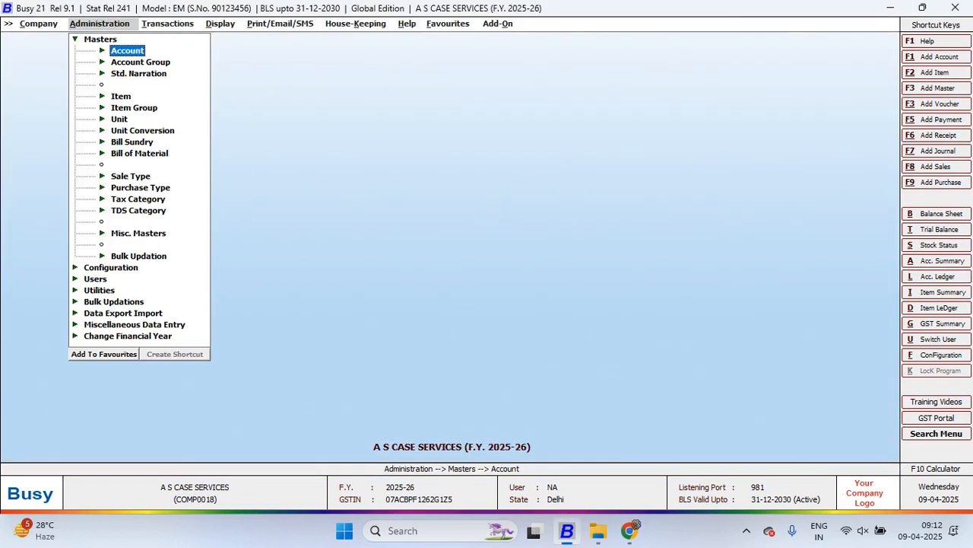
key(Escape)
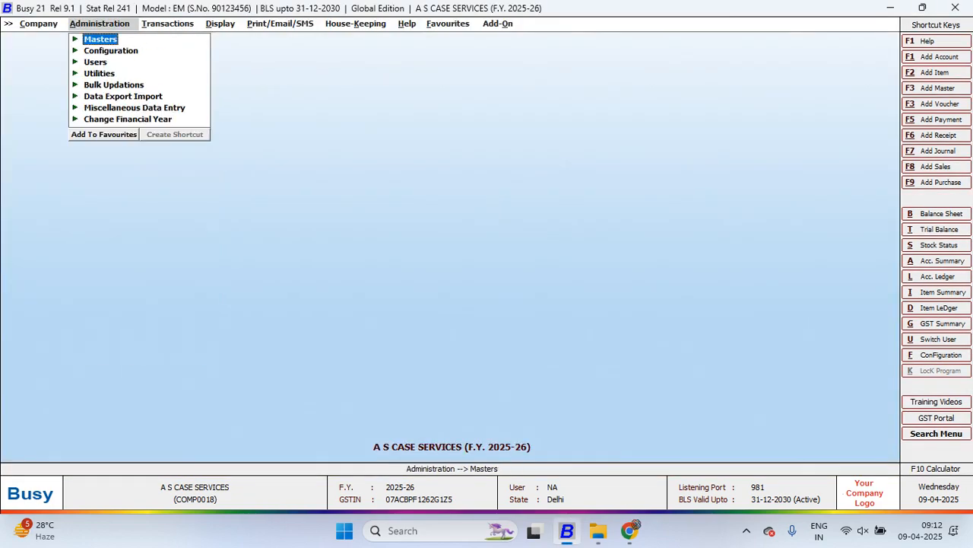
key(alt+Tab)
key(alt+Tab)
key(Down)
key(Return)
key(Return)
key(Down)
key(Down)
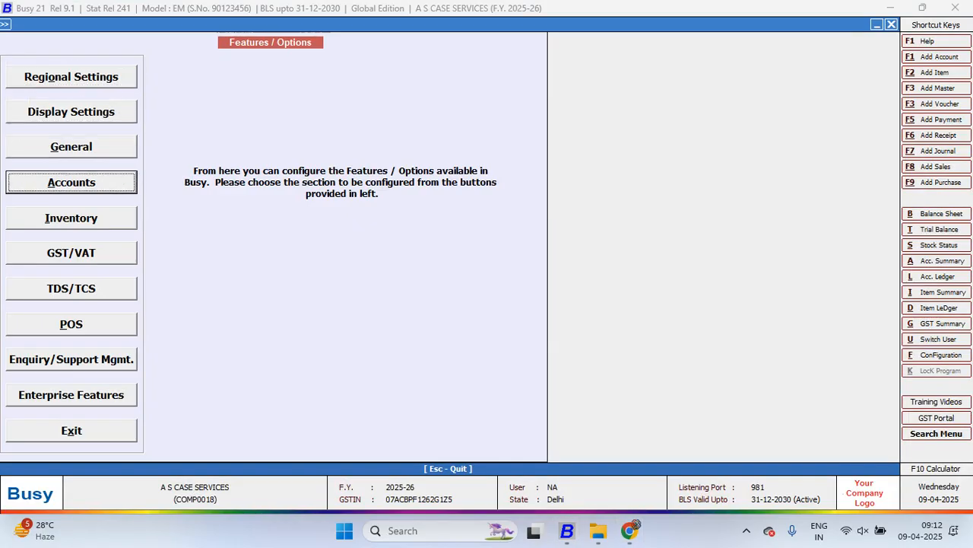
key(Return)
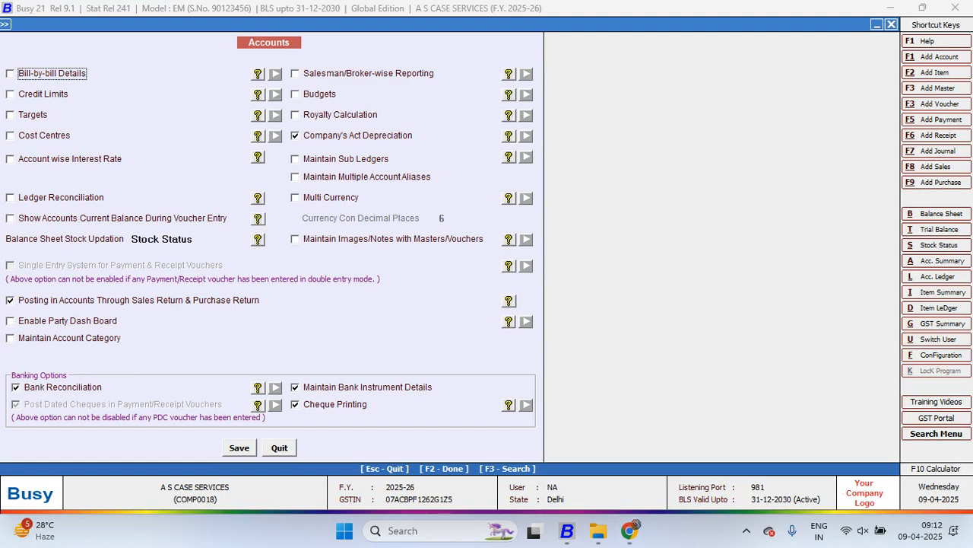
Enable Salesman/Broker-wise Reporting at Voucher Level with captions Salesman and Commission, keeping Sales selected and deselecting Purchase
click(295, 74)
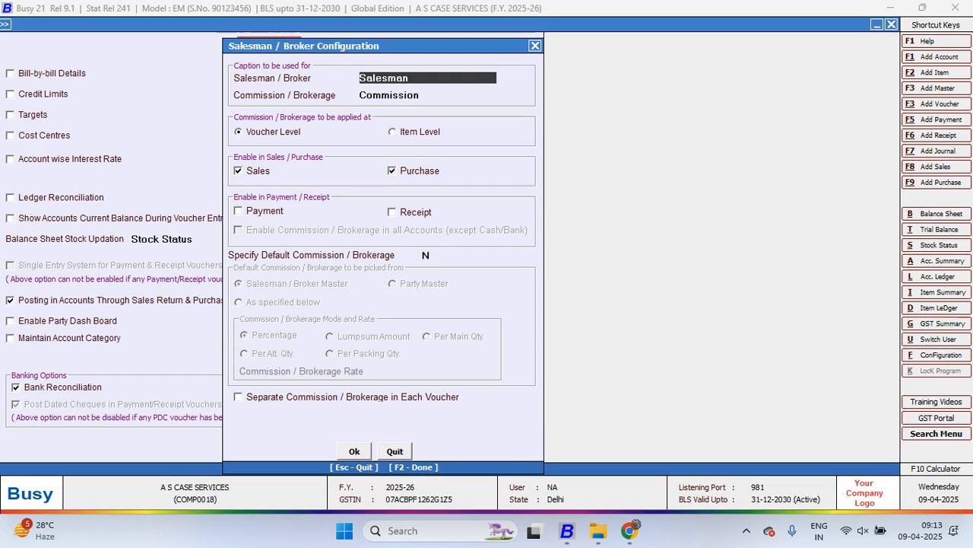
key(Return)
key(Return)
key(Return)
key(Return)
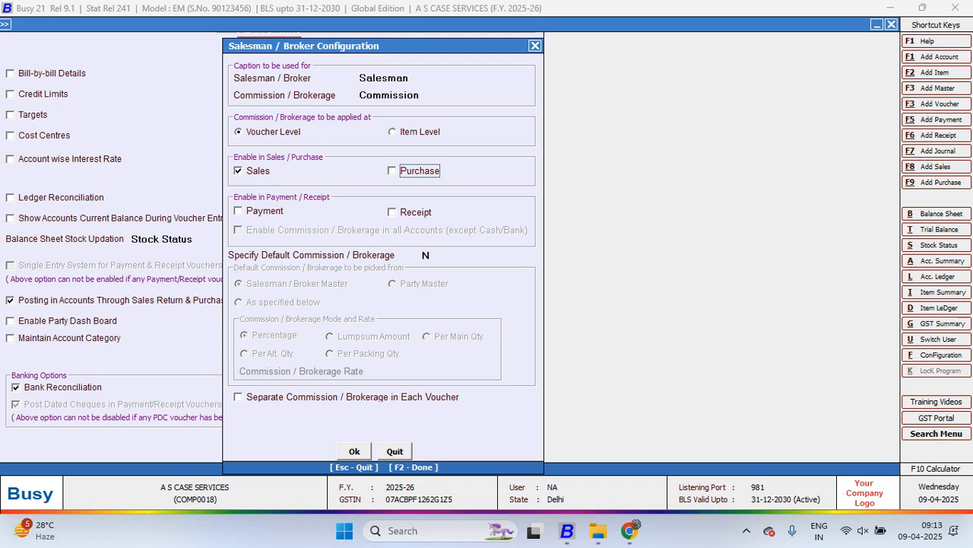
Try enabling the salesman option in Payment and Receipt, and clear both selections again
key(Return)
key(space)
key(Return)
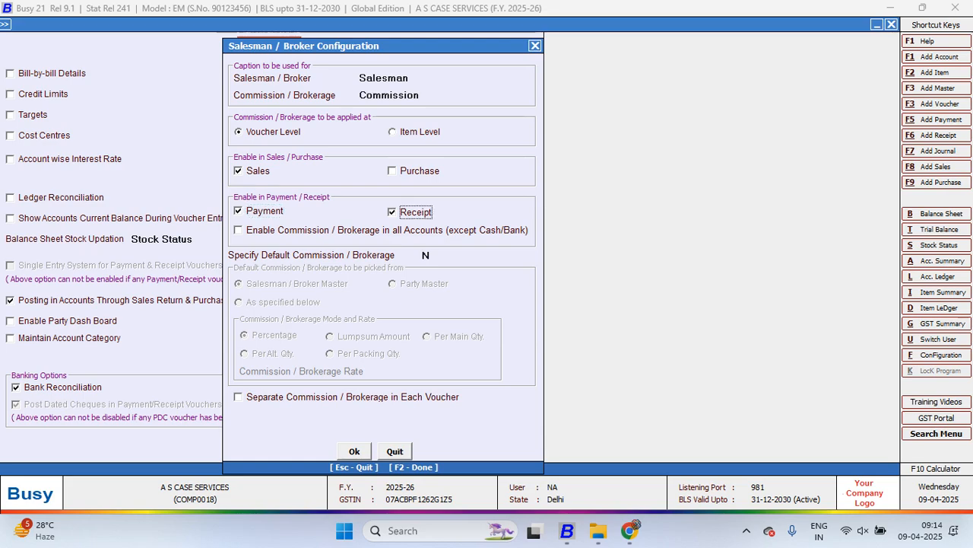
key(Up)
key(space)
key(Return)
key(space)
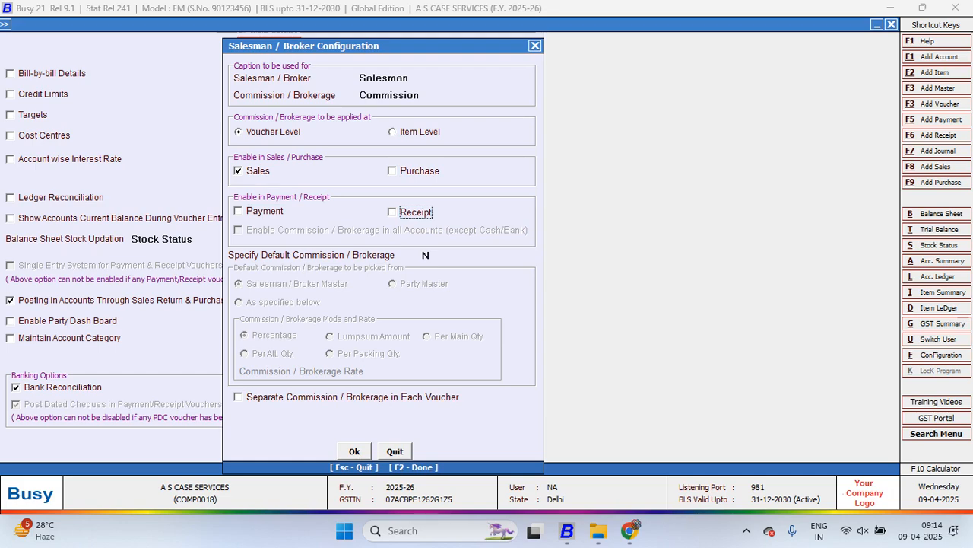
Set Specify Default Commission / Brokerage to Y and have the default picked As specified below, in Percentage mode
key(Return)
text(Y)
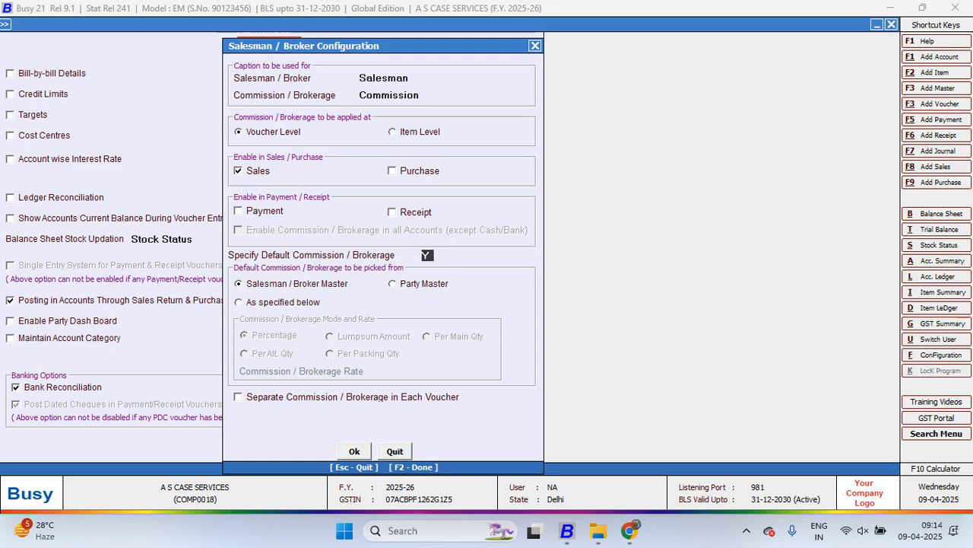
click(282, 302)
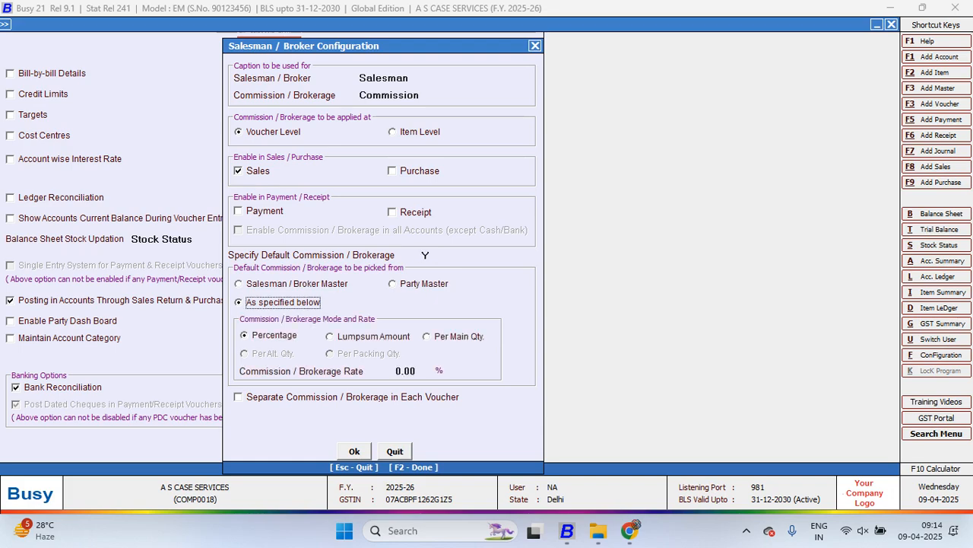
click(289, 283)
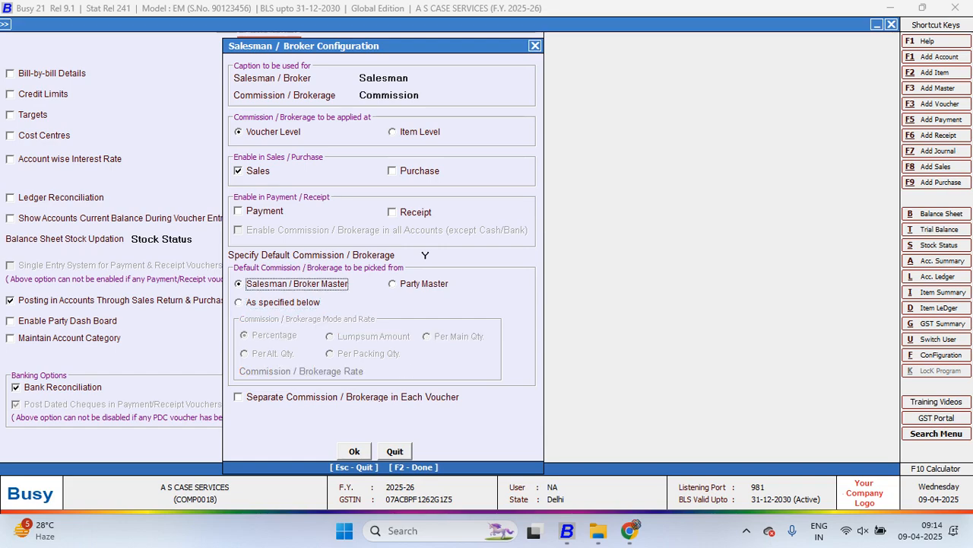
click(282, 303)
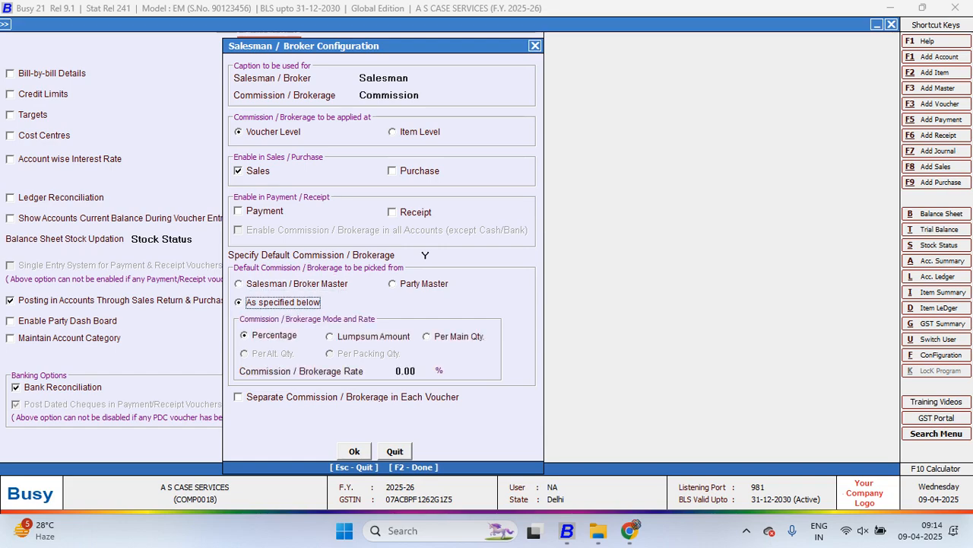
Enable separate commission in each voucher and posting of commission in accounts, confirm the salesman configuration, and leave the Accounts options
click(239, 397)
click(238, 414)
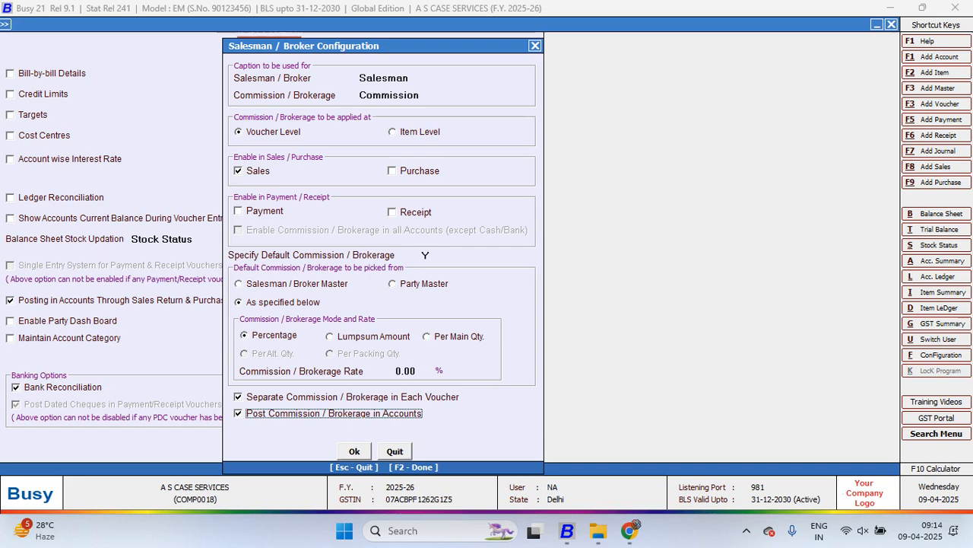
key(F2)
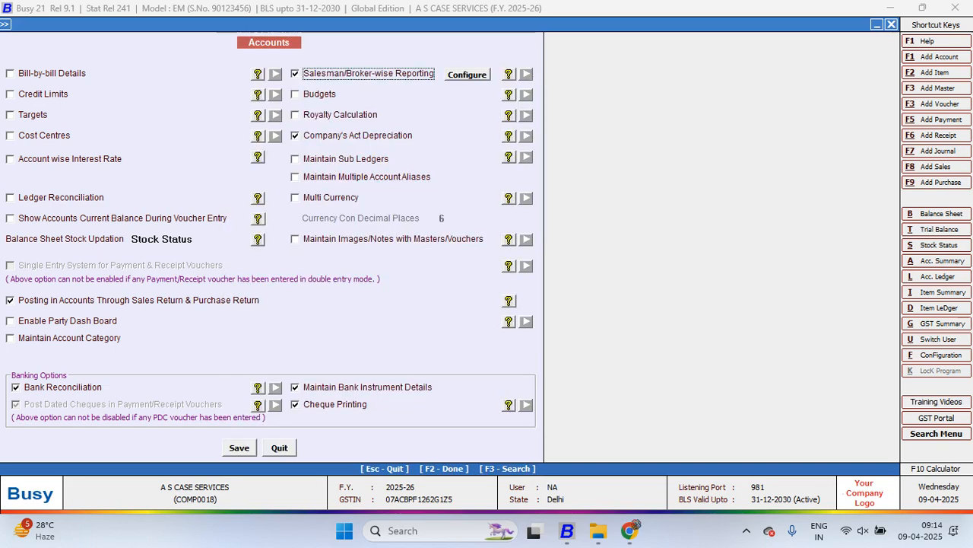
key(Escape)
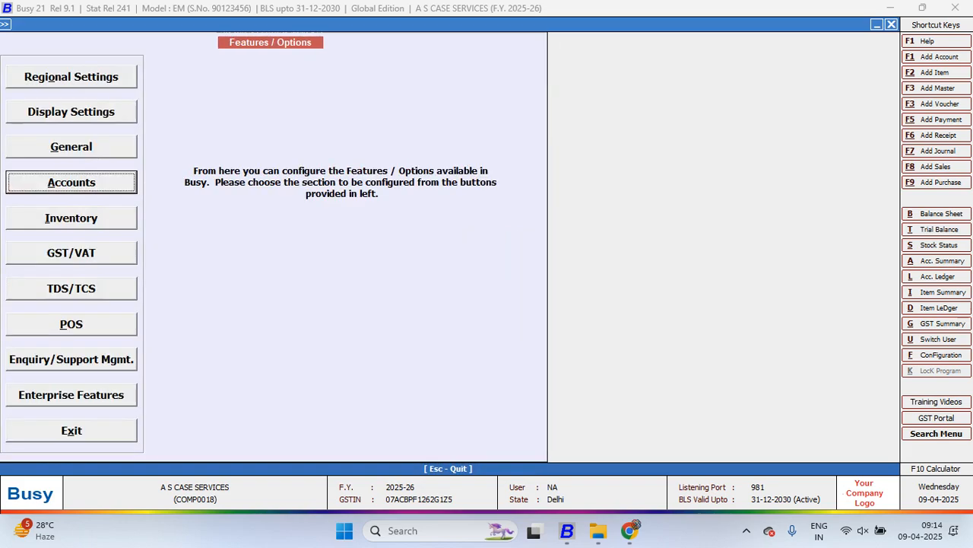
Start a new sales voucher dated 14-05-2025 with sale type Local-ItemWise for the party AK CASE TRADERS
key(Escape)
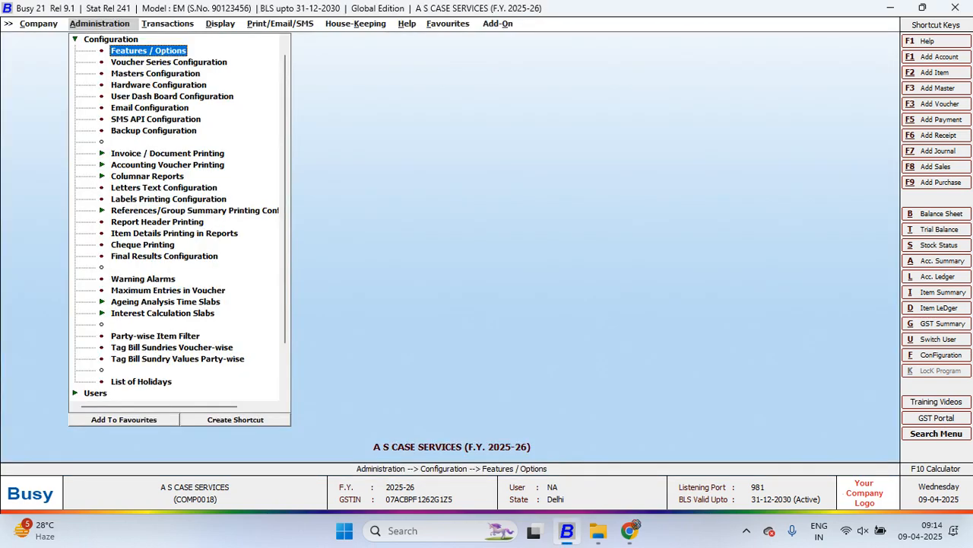
key(Escape)
key(Right)
key(Return)
key(Return)
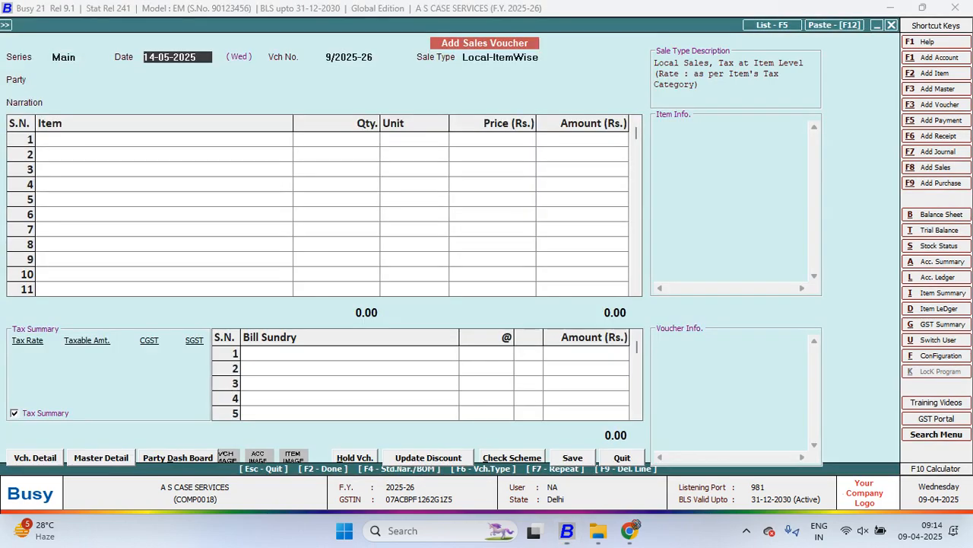
Add 10 Pcs. of BLACK COVER GIONE ELITE HINDI at a price of 600.00 and finish the voucher's item list
key(Return)
key(Return)
key(Return)
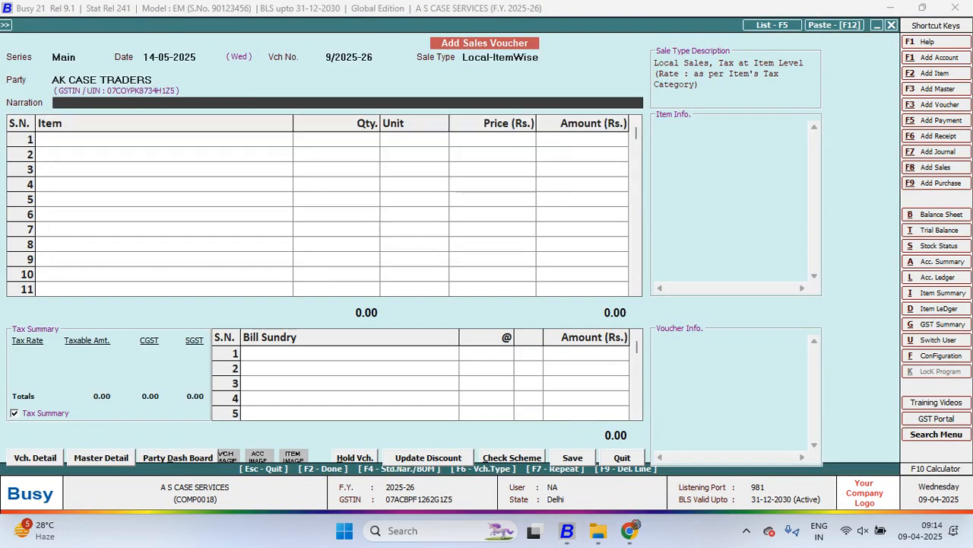
key(Return)
key(Return)
text(10)
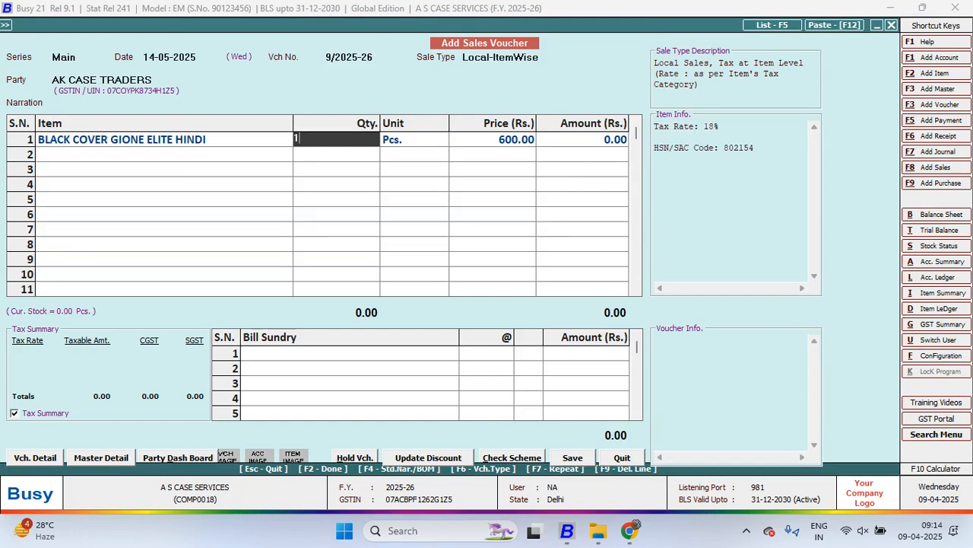
key(Return)
key(Return)
key(Return)
key(Return)
key(Return)
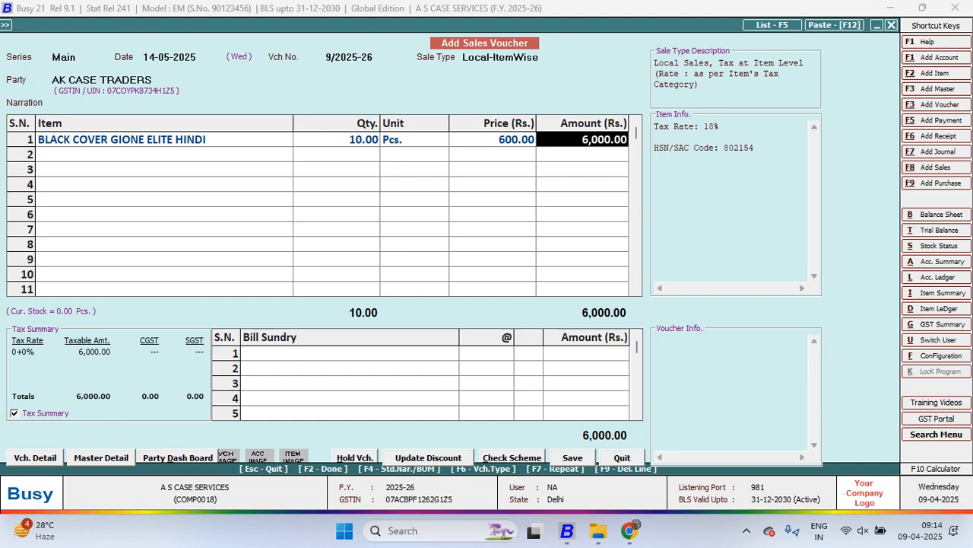
key(Return)
key(Return)
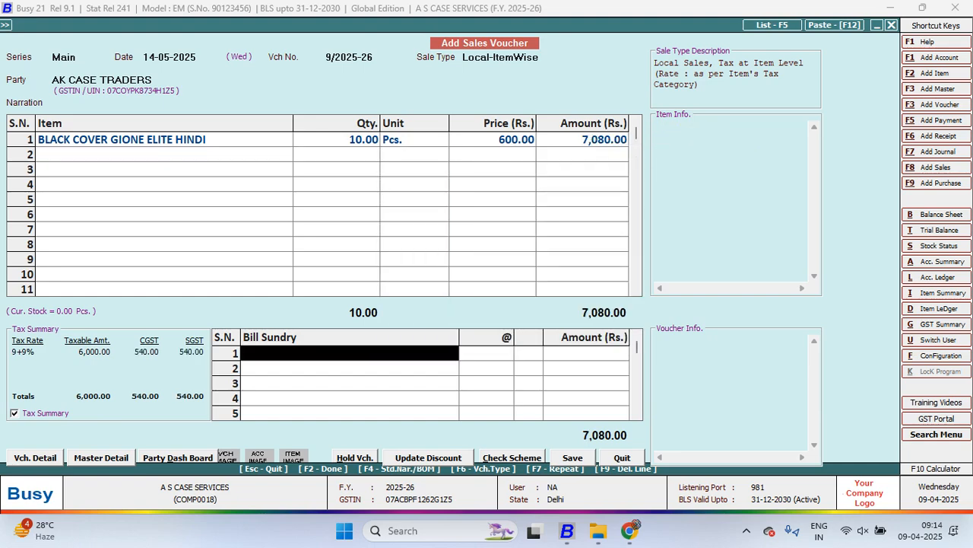
key(Return)
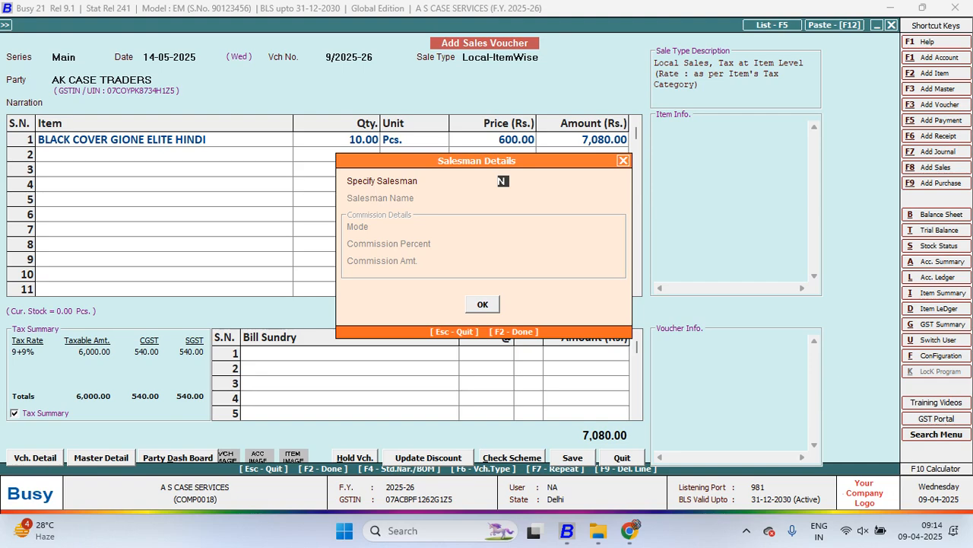
key(y)
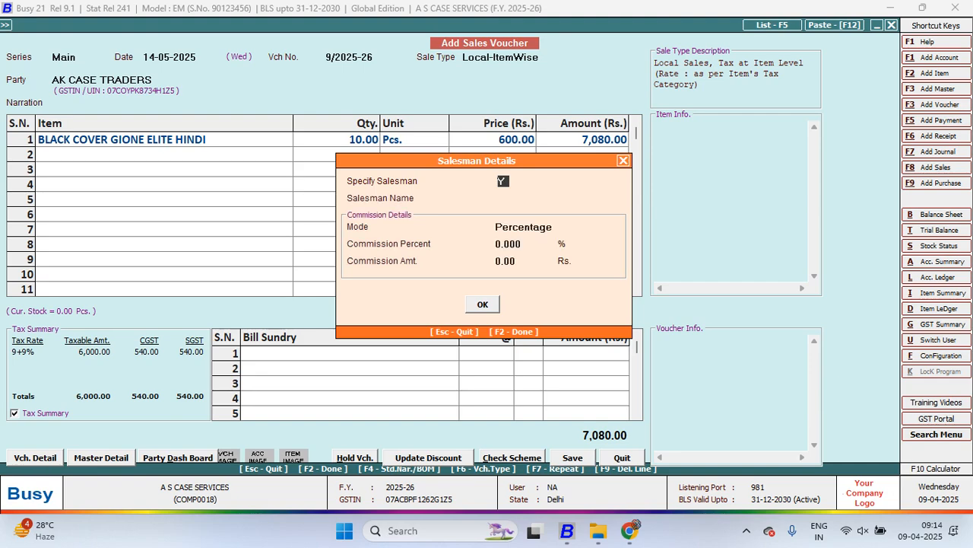
key(Return)
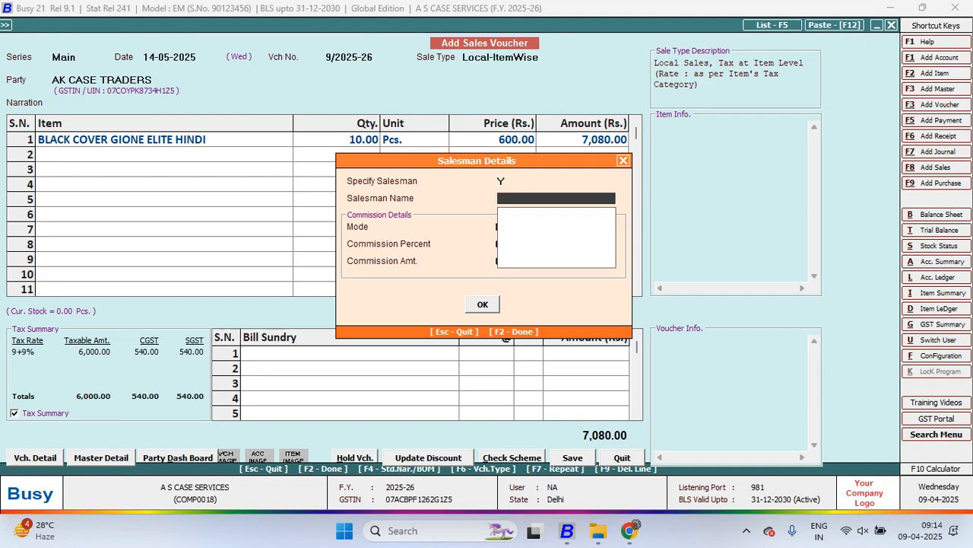
key(F3)
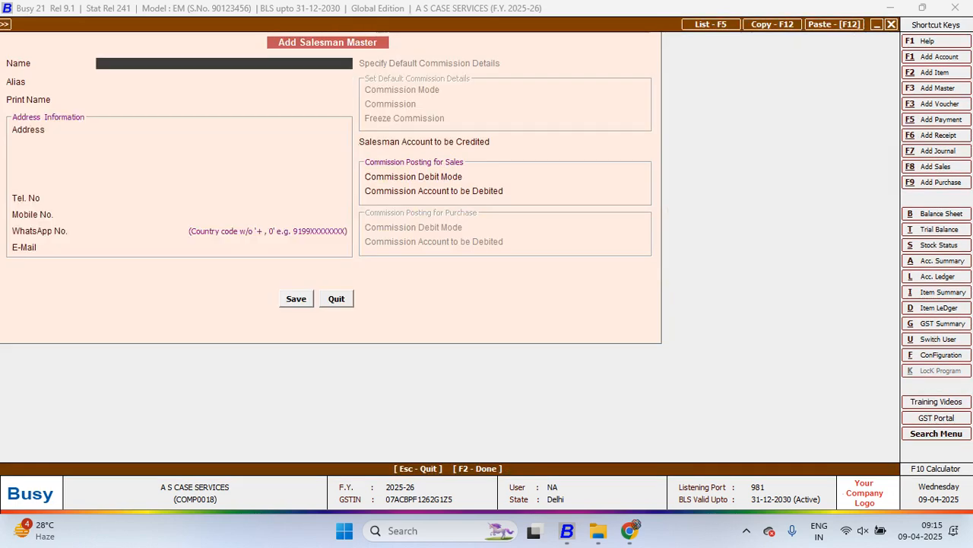
key(Return)
key(Return)
key(Return)
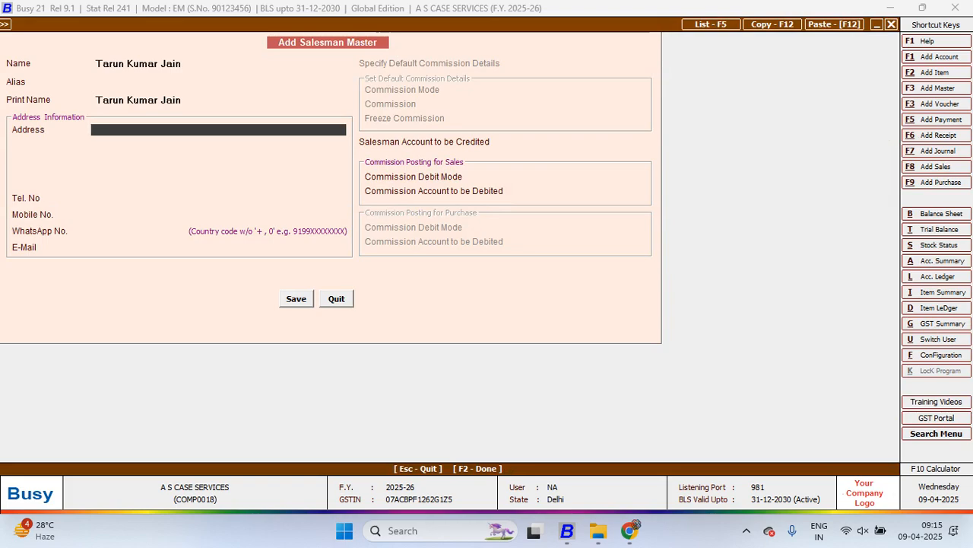
key(Escape)
key(Return)
key(Escape)
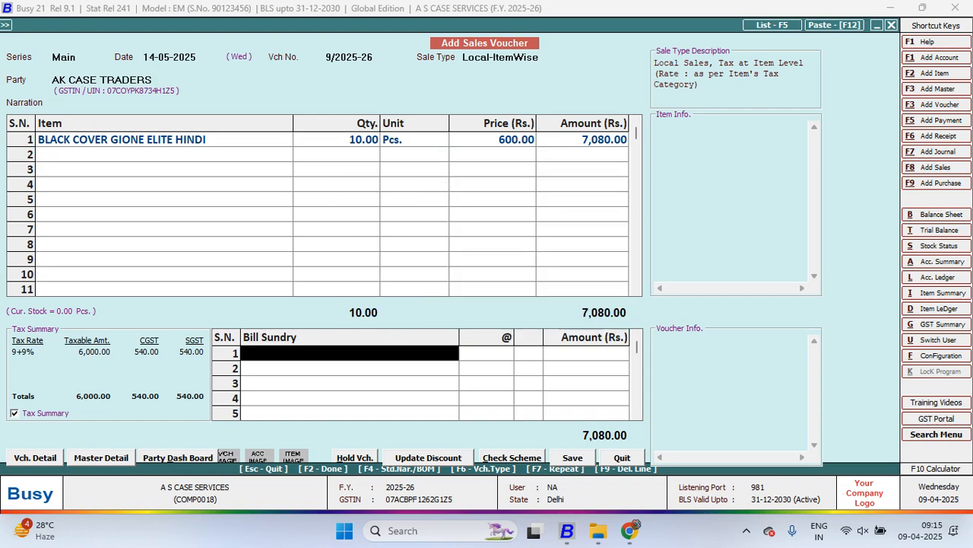
In the Accounts salesman configuration, have the default commission picked from Salesman / Broker Master, and return to the sales voucher
key(alt+f)
key(Return)
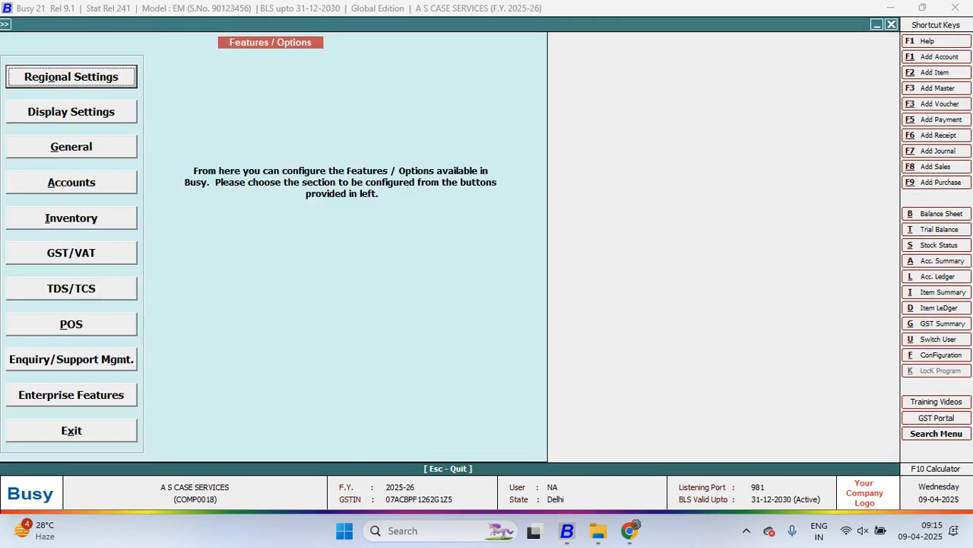
key(Down)
key(Down)
key(Down)
key(Return)
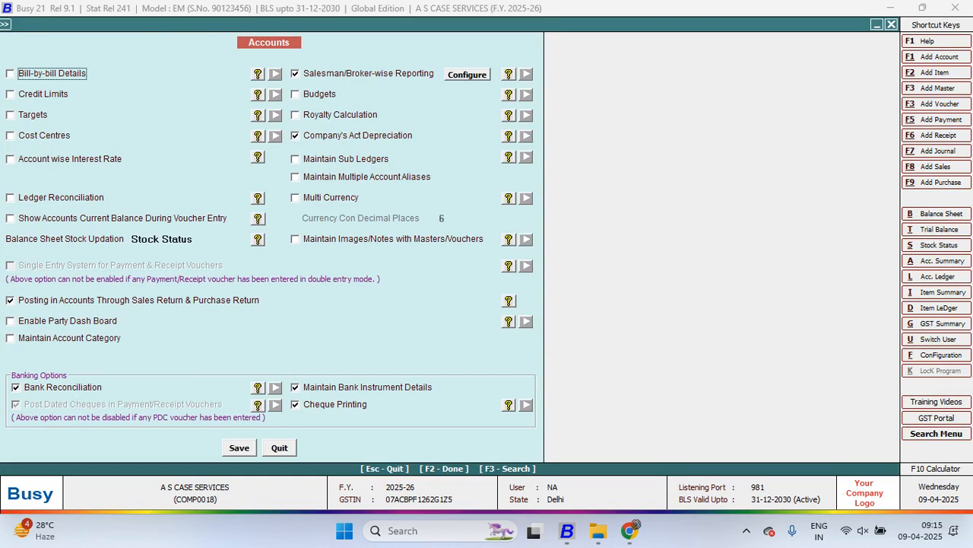
click(467, 74)
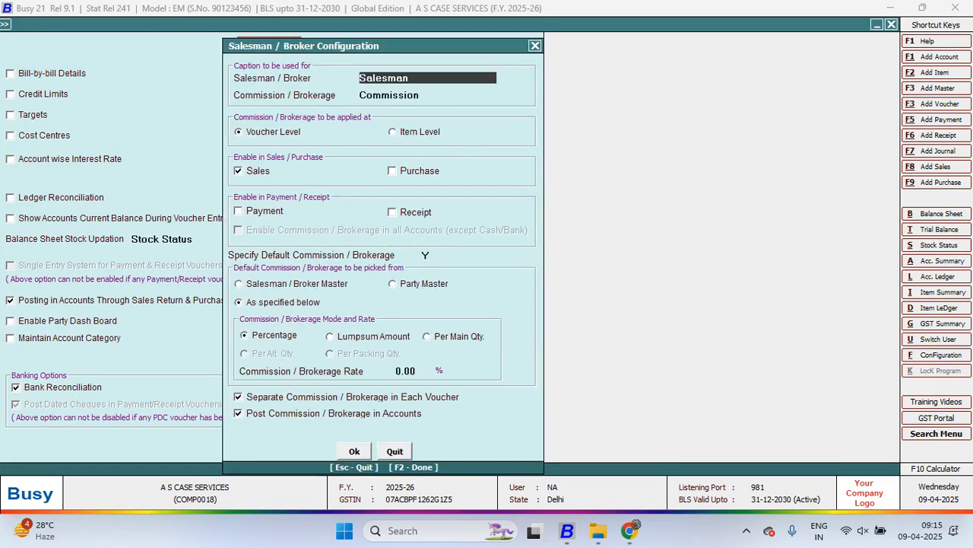
click(241, 284)
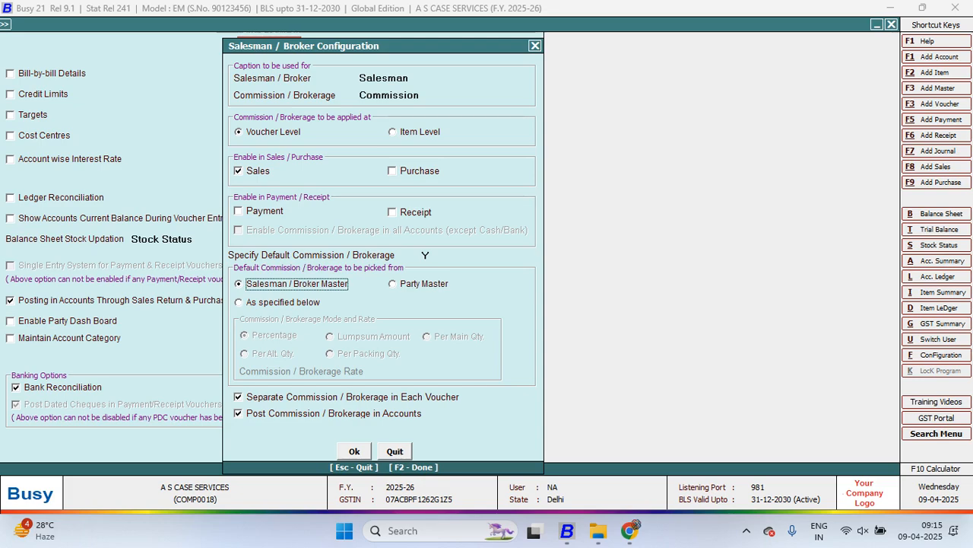
key(F2)
key(Escape)
key(Return)
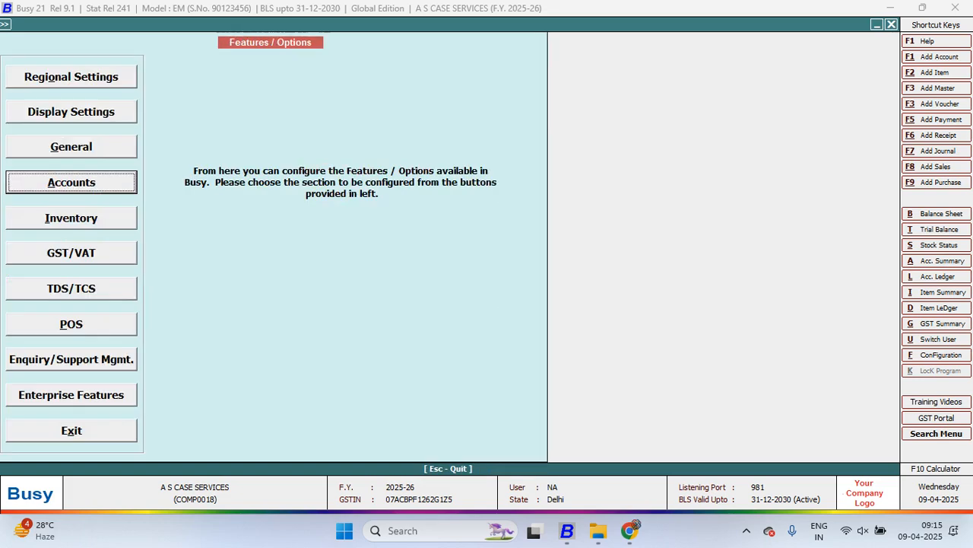
key(Escape)
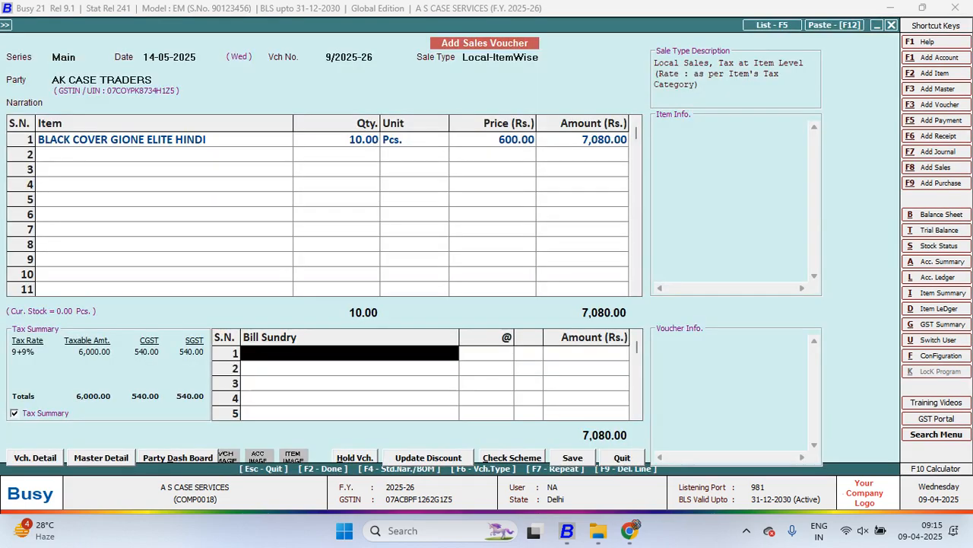
Set Specify Salesman to Y for the voucher and start a new salesman master with the salesman's full name, leaving the address information blank
key(Return)
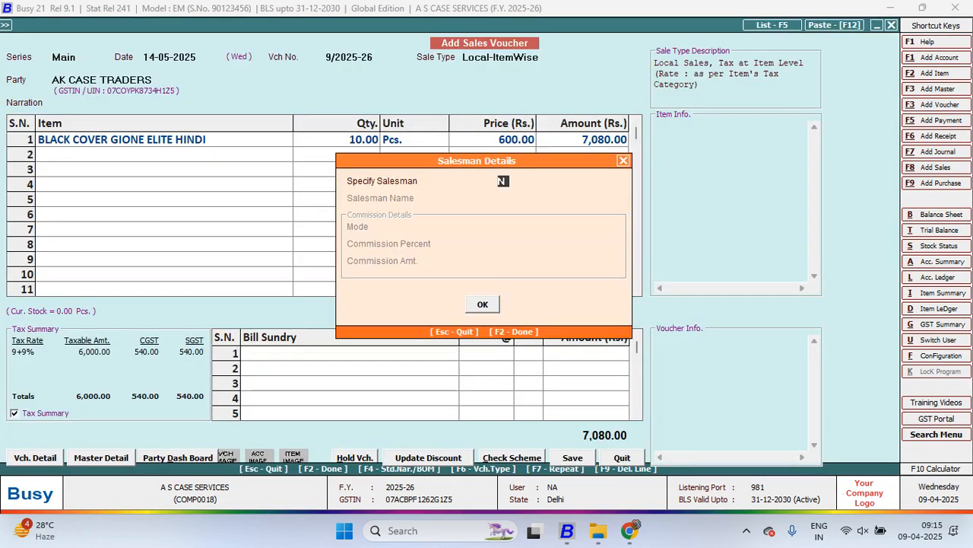
text(Y)
key(Return)
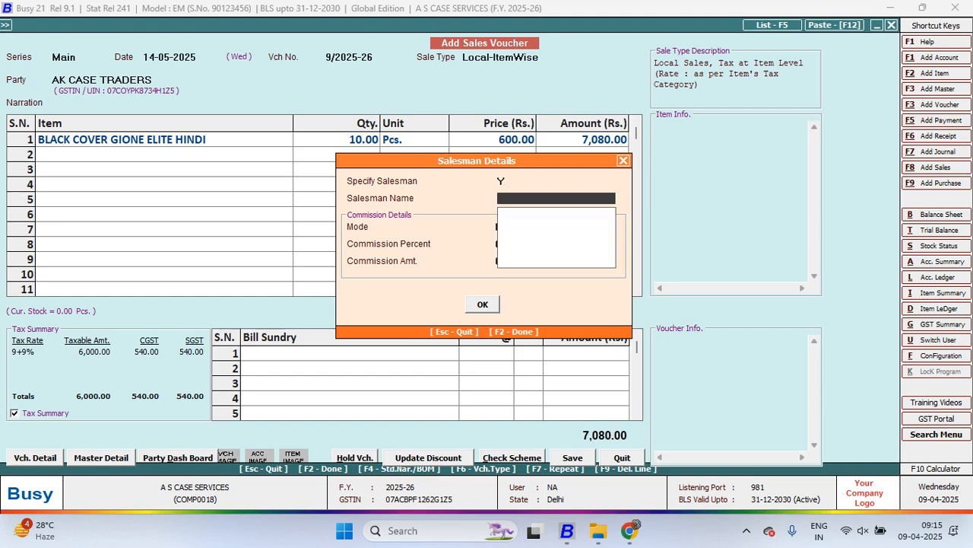
key(F3)
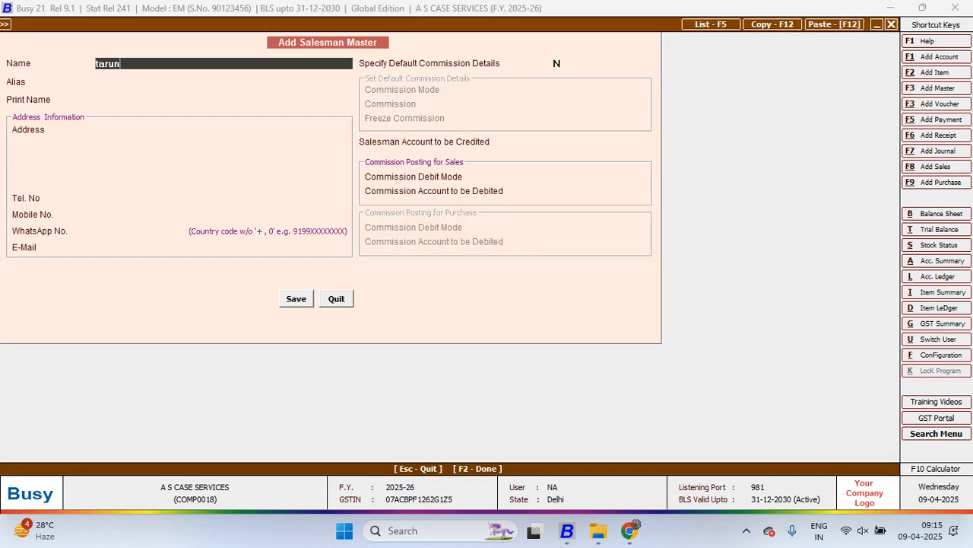
key(Return)
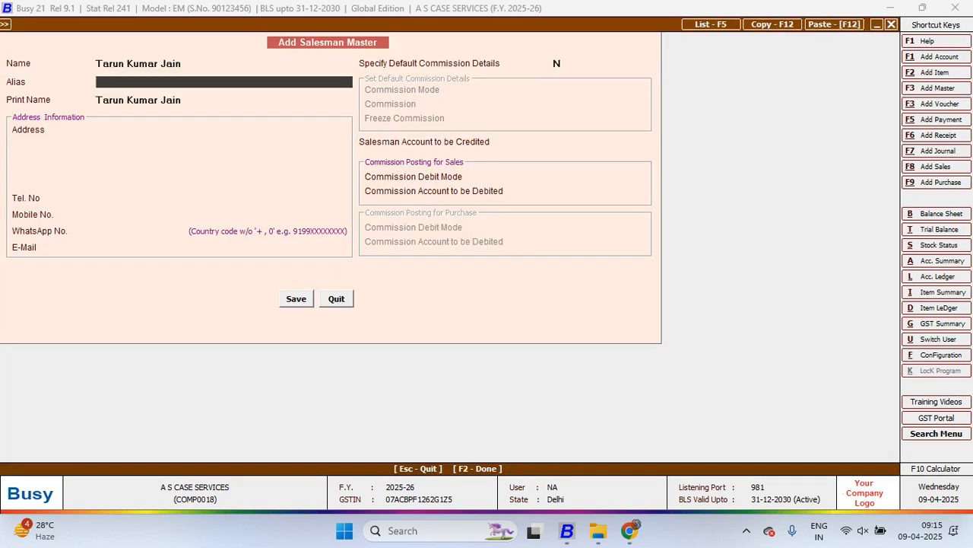
key(Return)
key(Return)
key(Return)
key(Return)
key(Return)
key(Return)
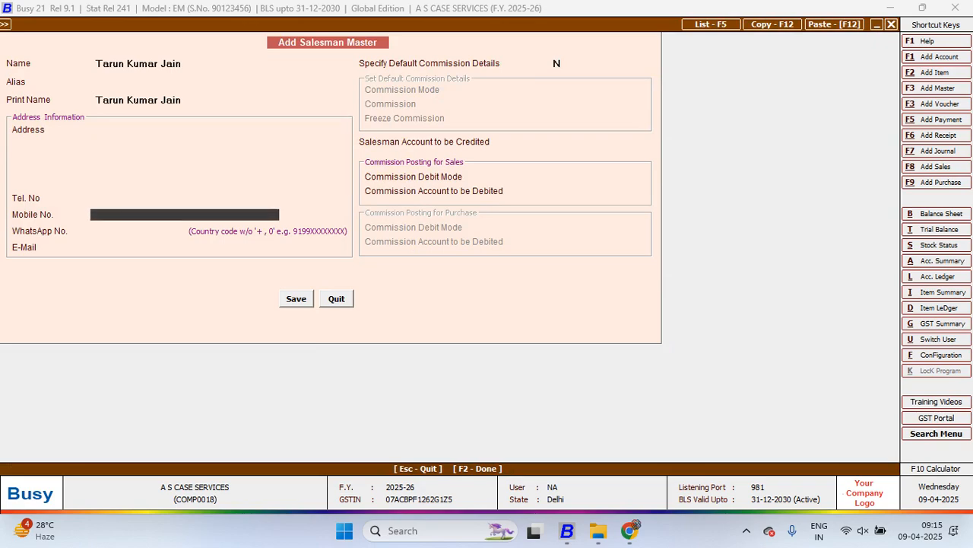
Set Specify Default Commission Details to Y for the new salesman and choose Percentage as the commission mode
key(Return)
key(Return)
key(Return)
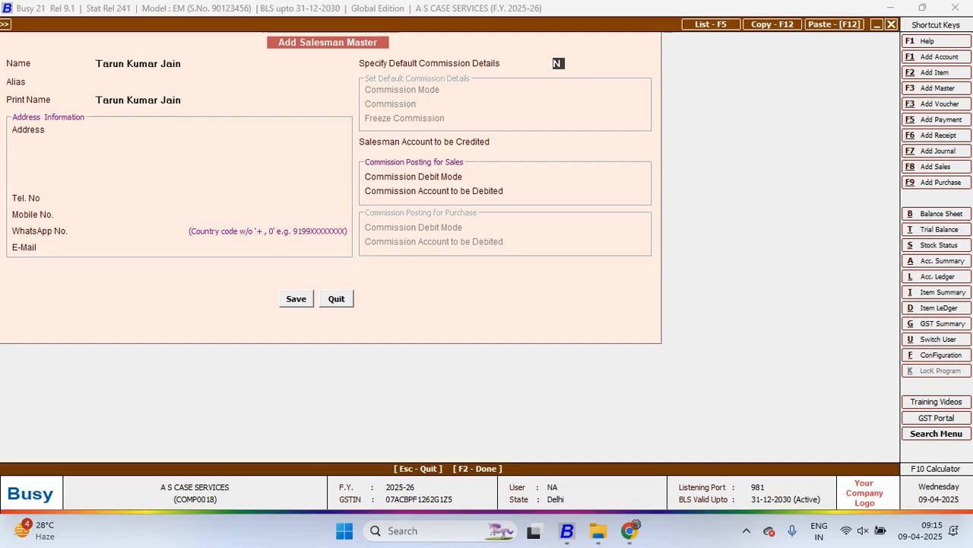
key(y)
key(Return)
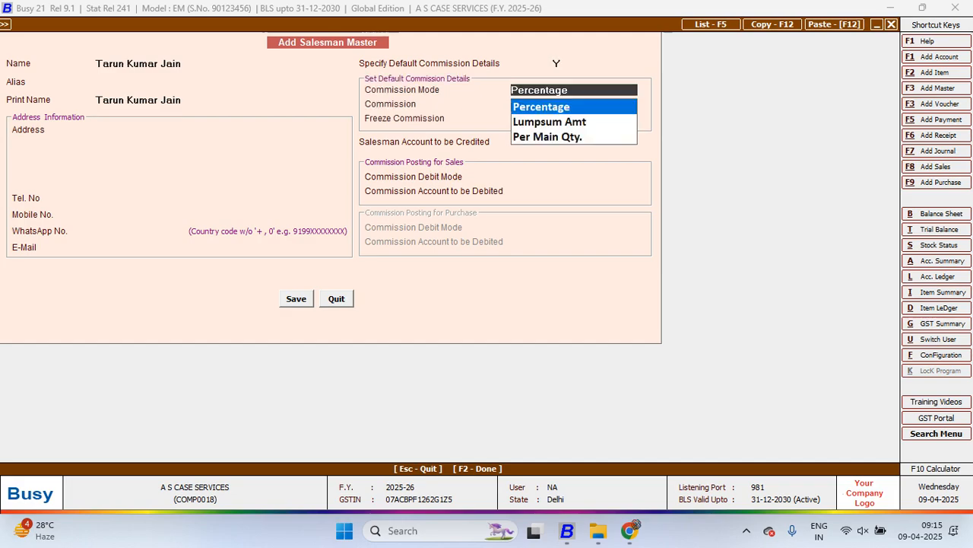
key(Return)
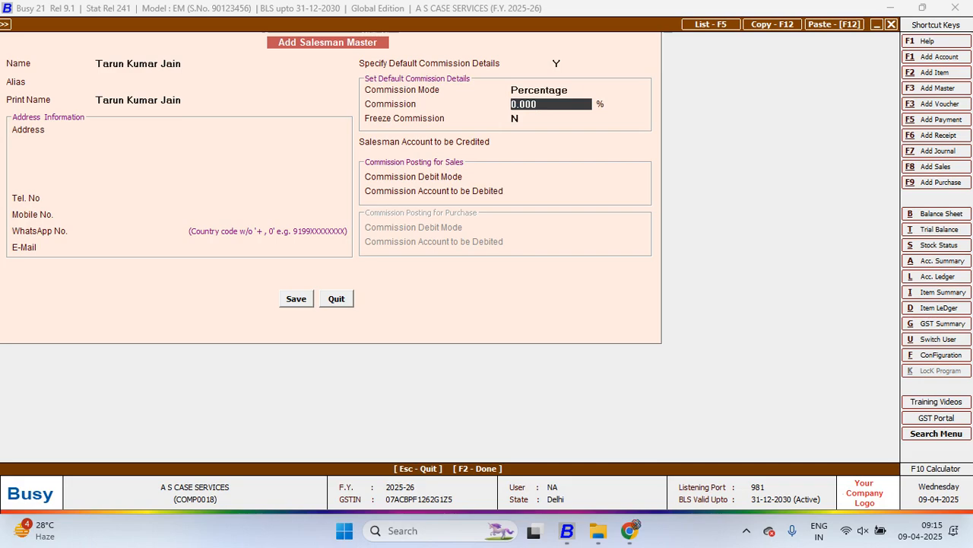
key(Up)
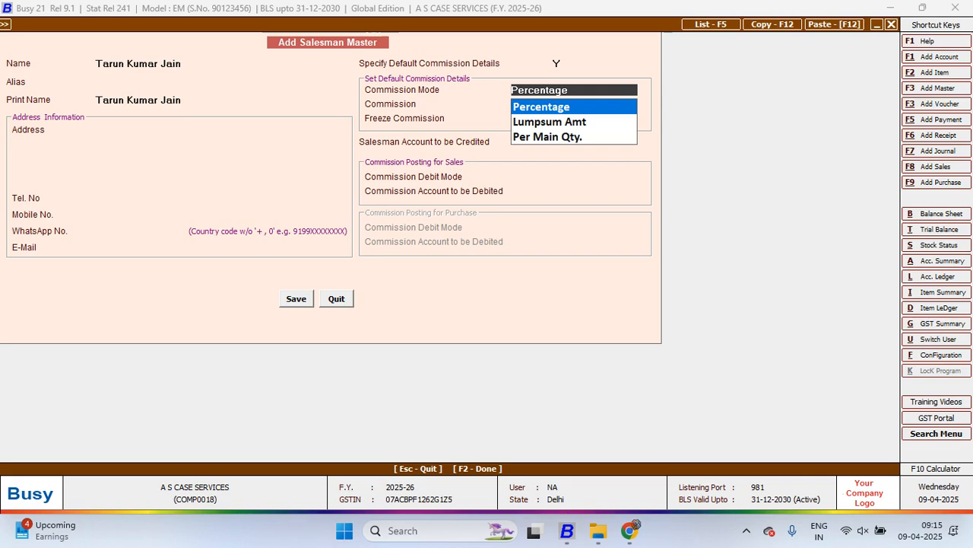
key(Down)
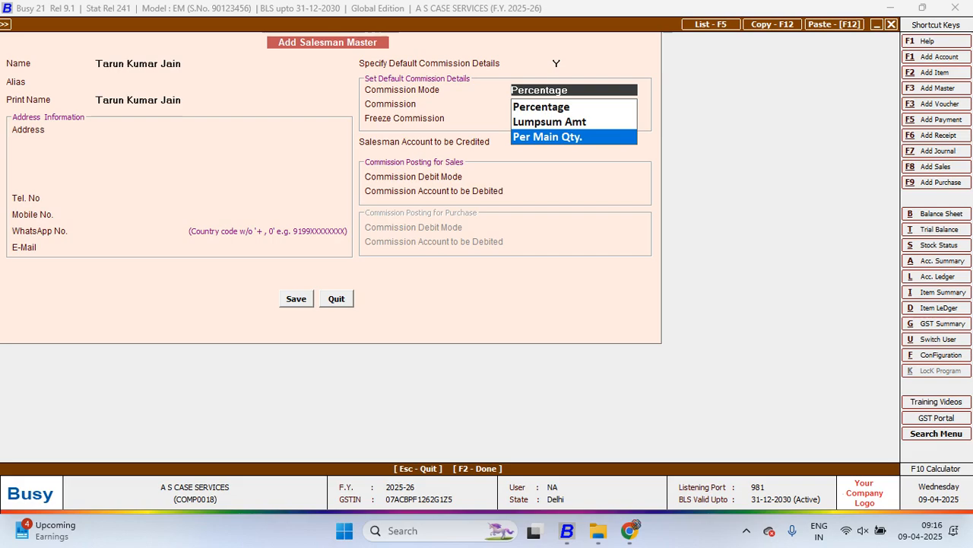
key(Up)
key(Up)
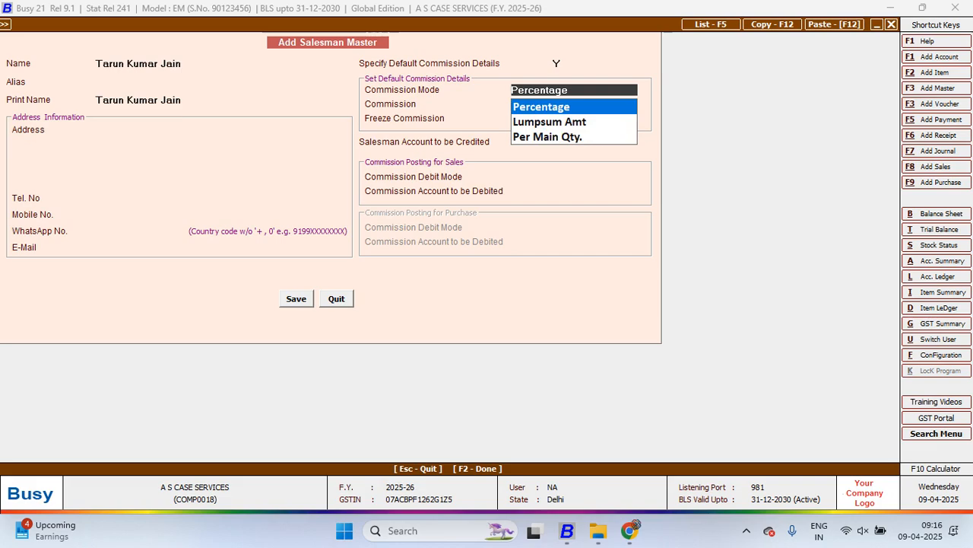
key(Down)
key(Down)
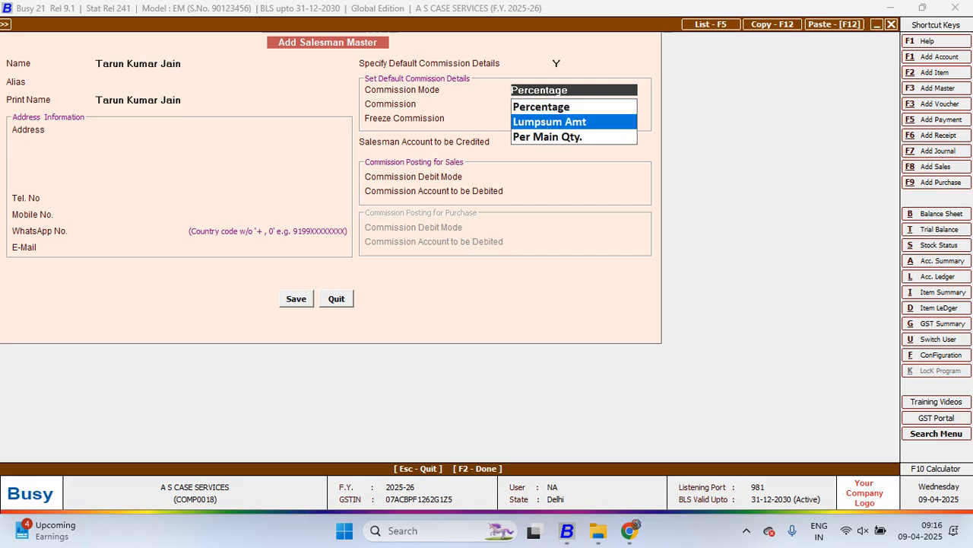
key(Up)
key(Up)
key(Return)
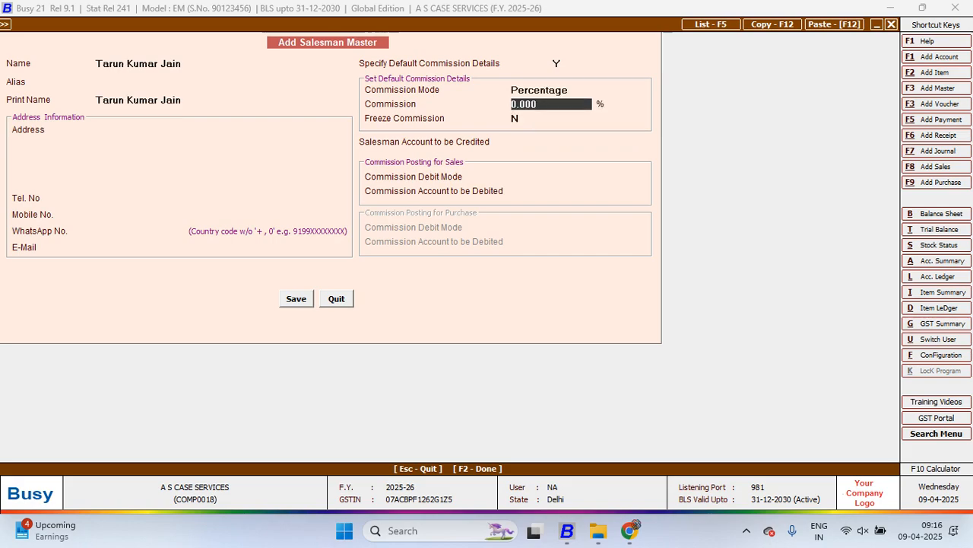
Set the salesman's default commission to 0.50 % and keep Freeze Commission at N
text(0.50)
key(Return)
key(Return)
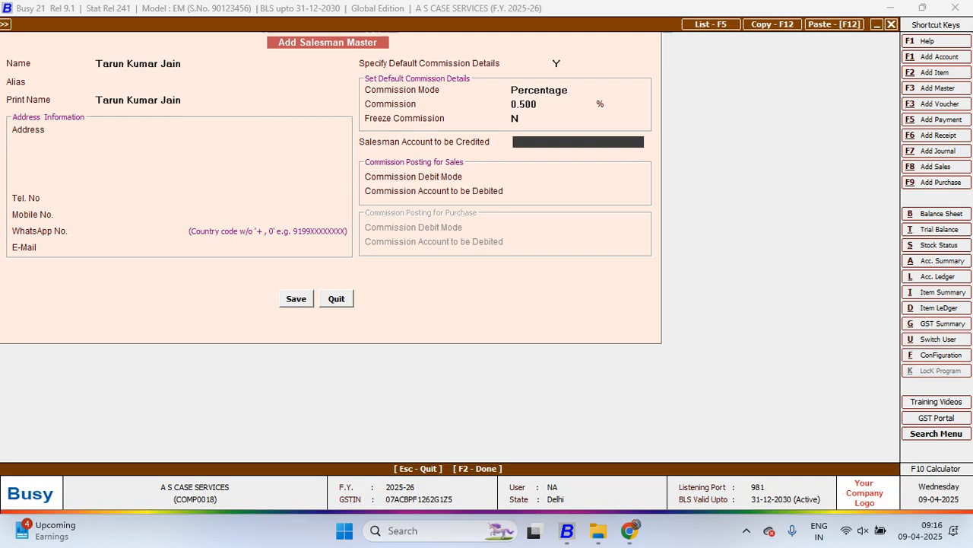
Start a new account master for the Salesman Account to be Credited, entering the salesman's full name as account and print name
text(ta)
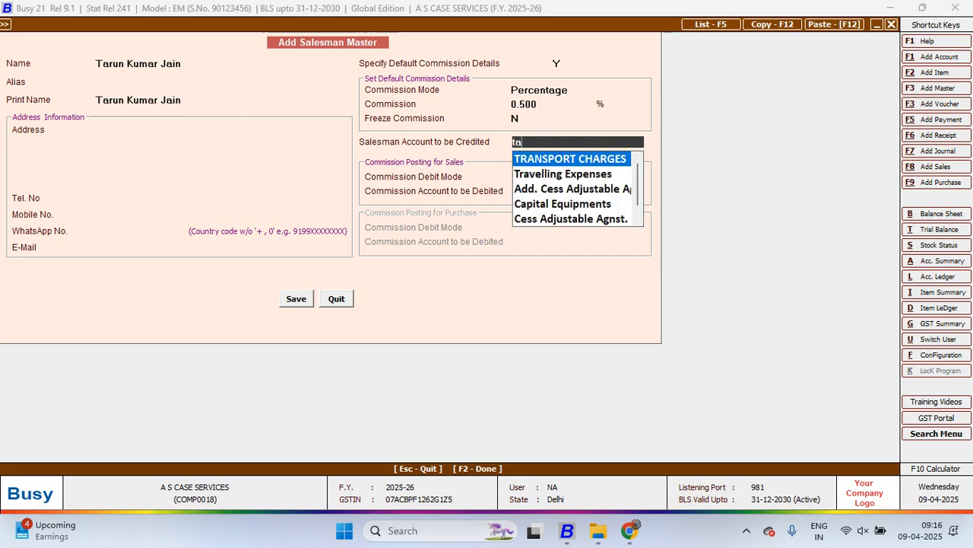
key(alt+F1)
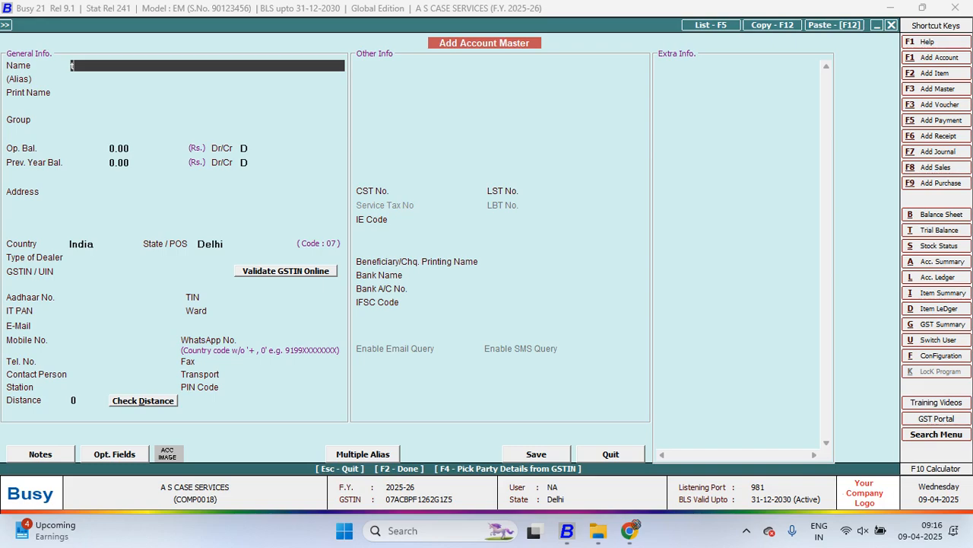
key(Return)
key(Return)
key(Return)
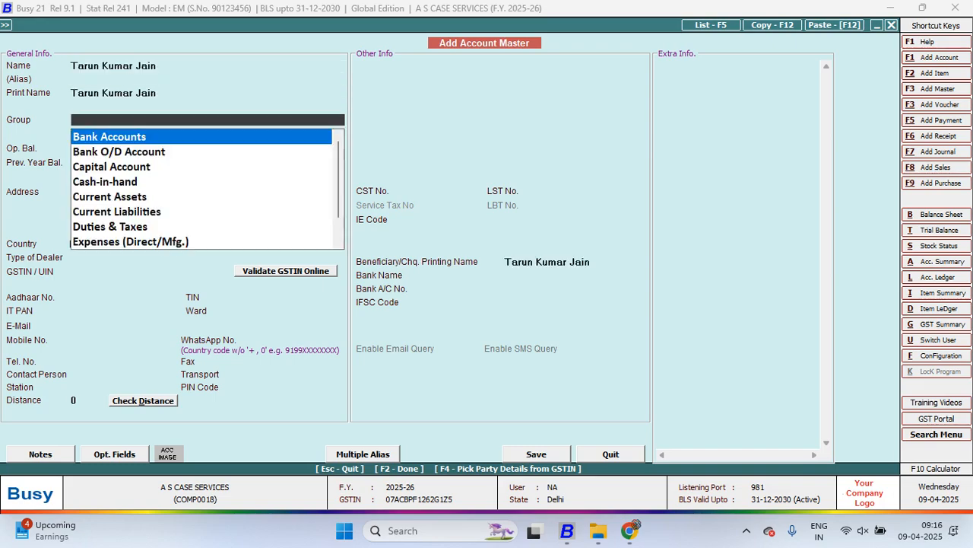
Create a non-primary account group named Sales Man under Sundry Creditors and assign it to the new account
key(F3)
text(sal)
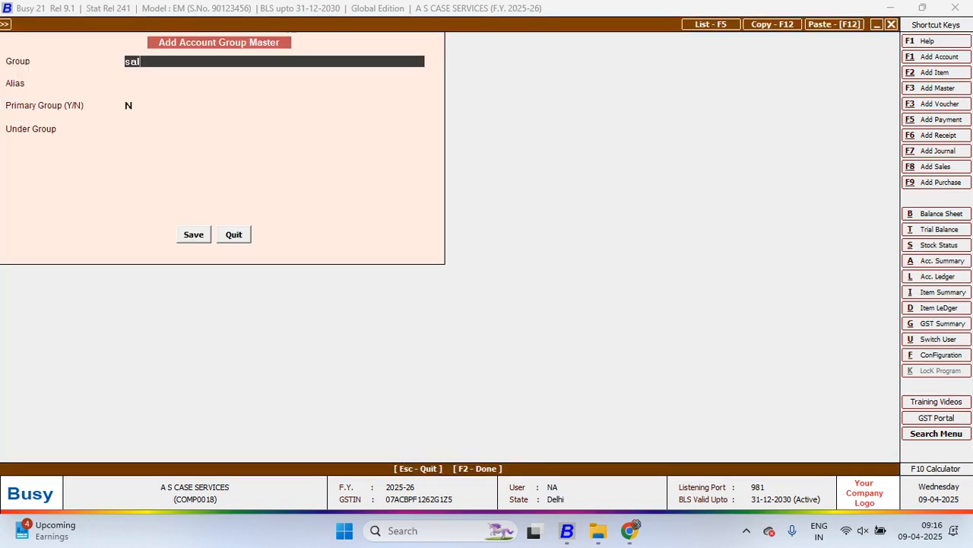
text(es man)
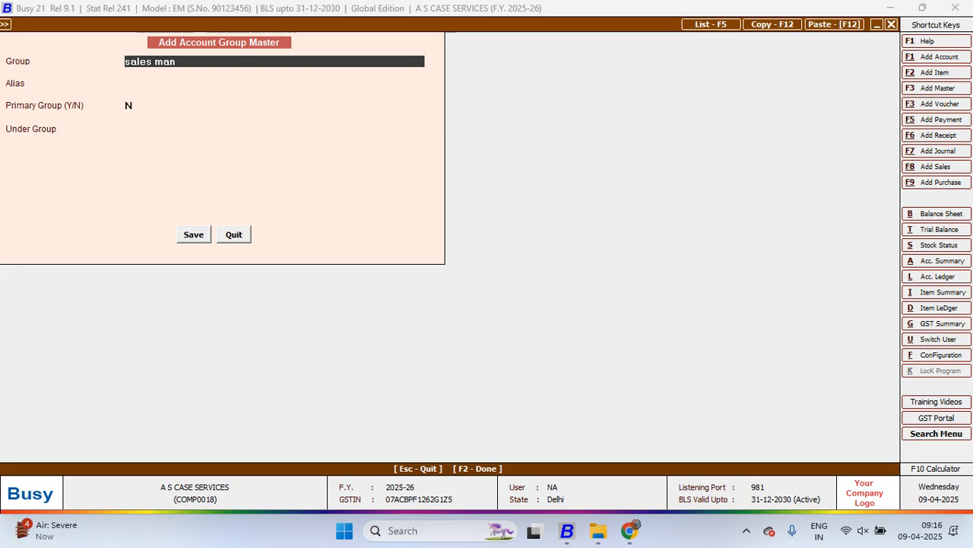
key(Return)
key(Return)
key(Return)
text(sun)
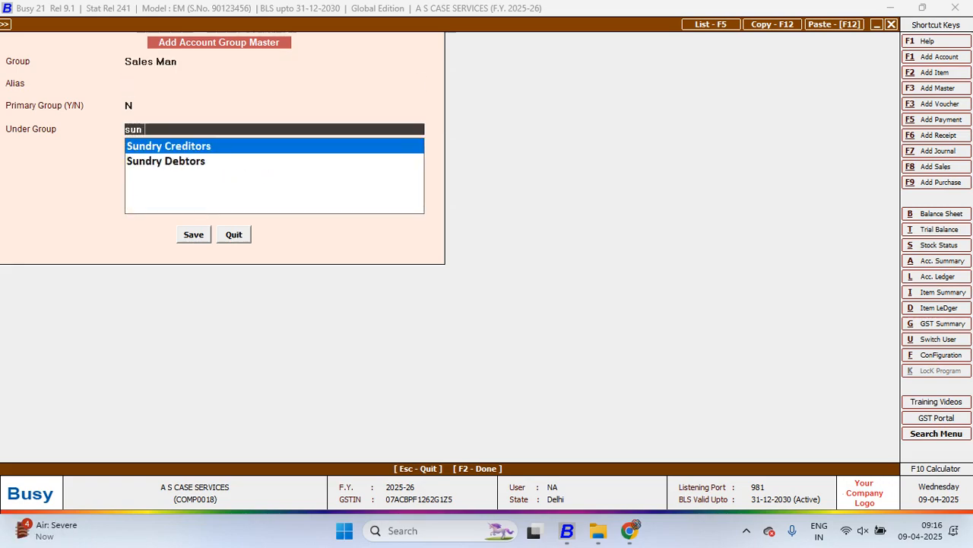
key(Return)
key(Return)
key(Return)
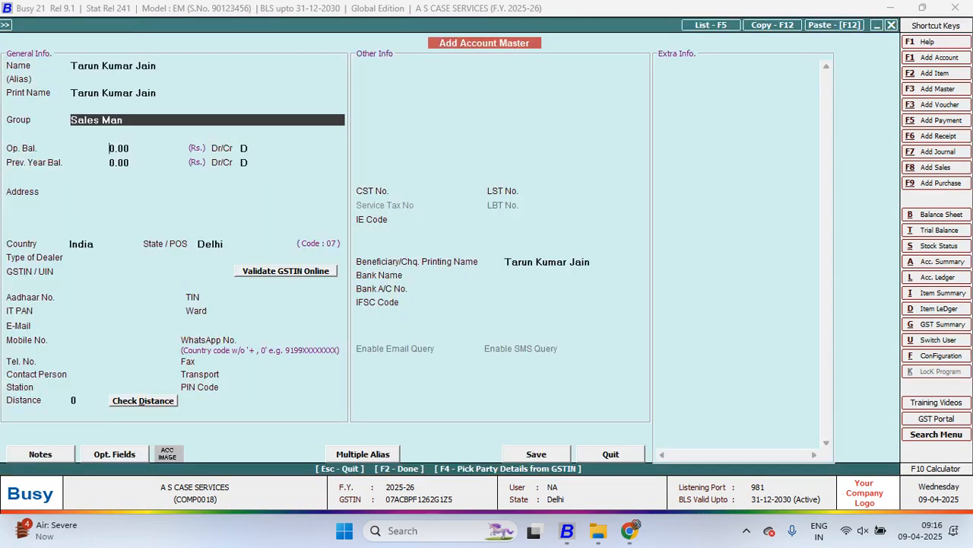
Set the new account's dealer type to Un-Registered and save it with Specify Default Salesman left at N
key(Return)
key(Return)
key(Return)
key(Return)
key(Return)
key(Return)
key(Return)
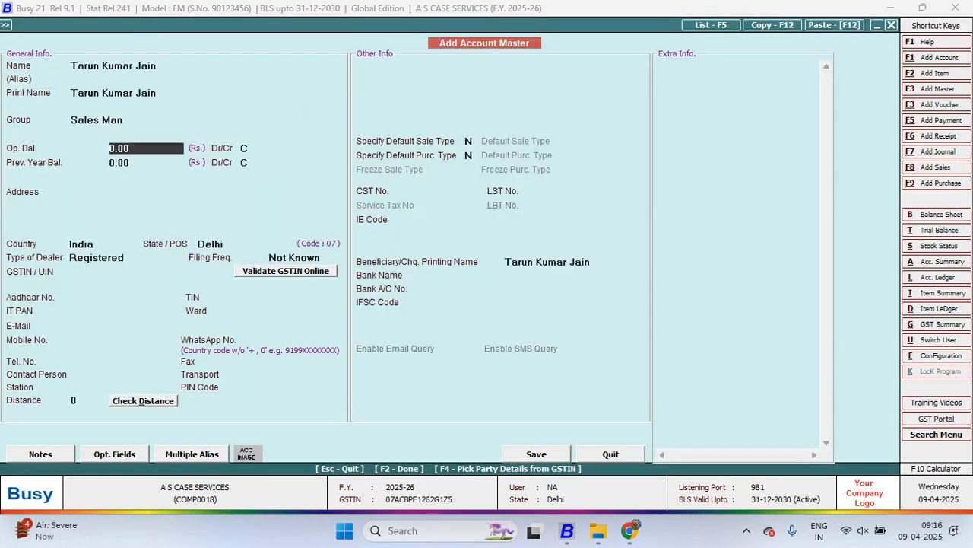
key(Return)
key(Return)
key(Return)
key(Return)
key(Return)
key(Return)
key(Return)
key(Return)
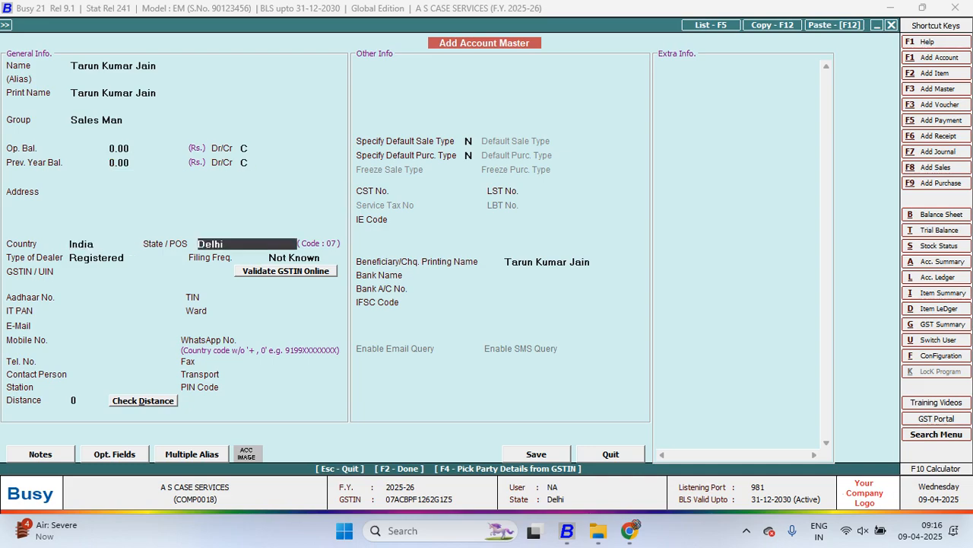
key(Down)
key(Return)
key(Return)
key(Return)
key(Return)
key(Return)
key(Return)
key(Return)
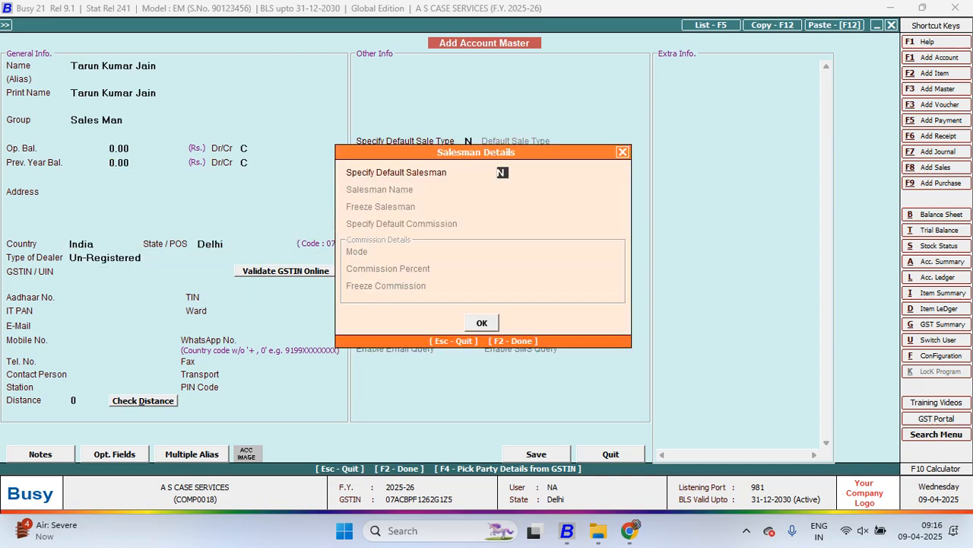
key(Return)
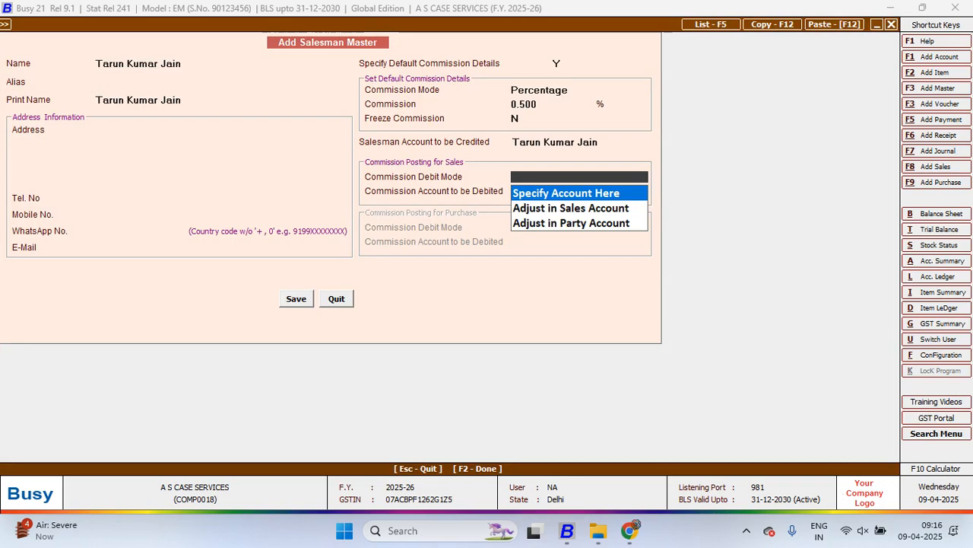
Set the salesman's sales commission debit mode to Specify Account Here and choose Commission on Sales as the account to be debited
key(Return)
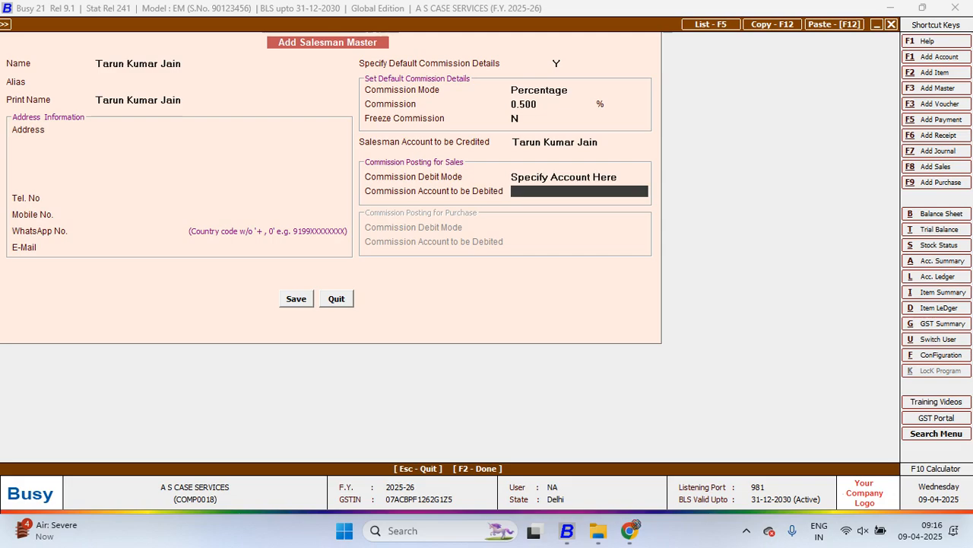
key(space)
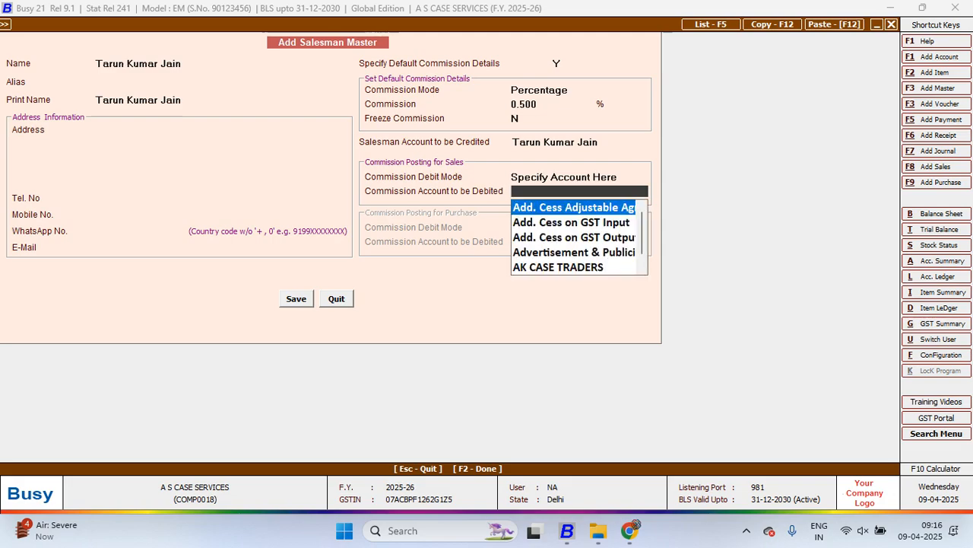
text(comm)
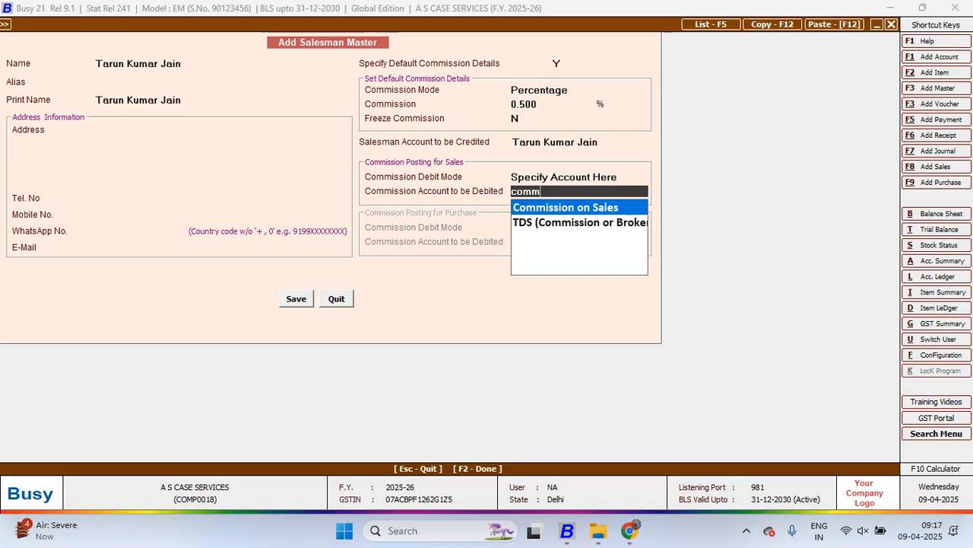
key(Return)
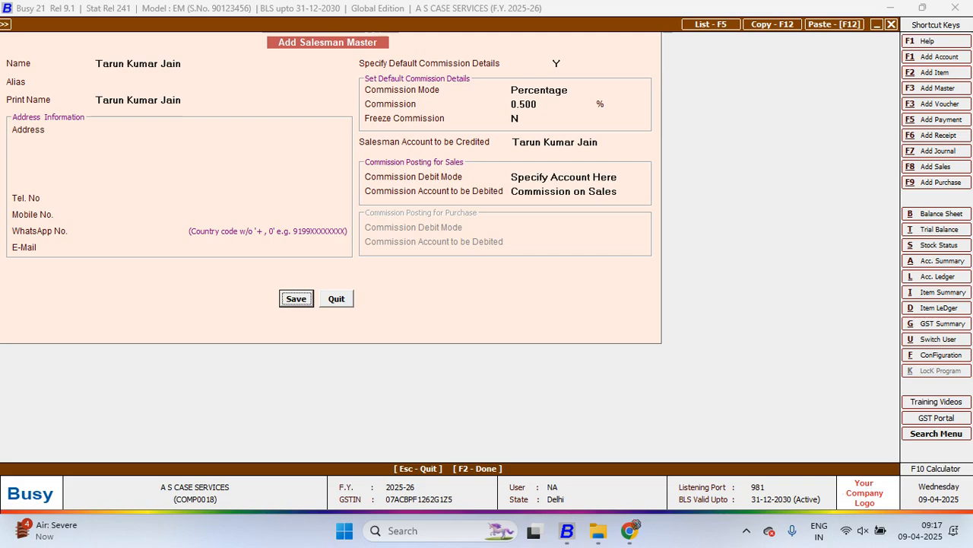
Save the new salesman master and return to the sales voucher for AK CASE TRADERS
key(Return)
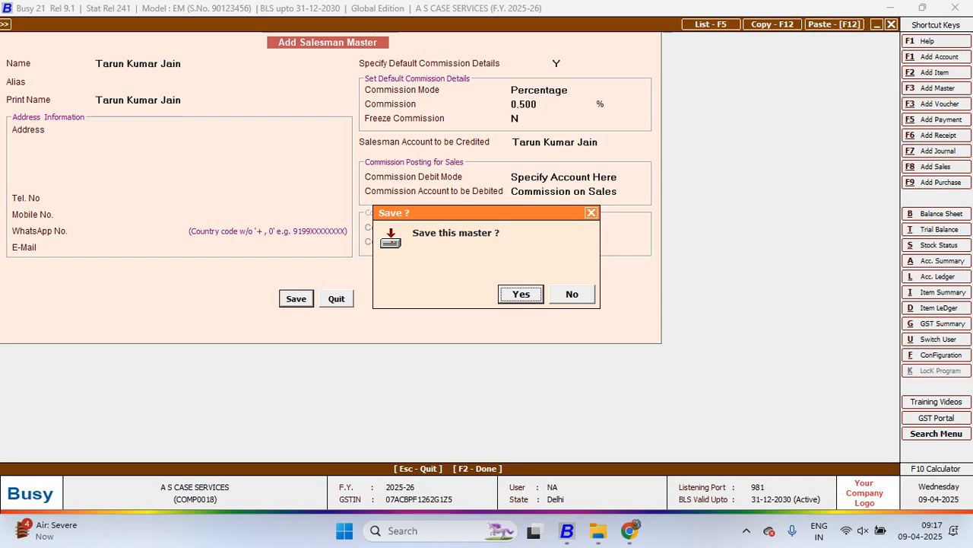
key(Return)
key(Return)
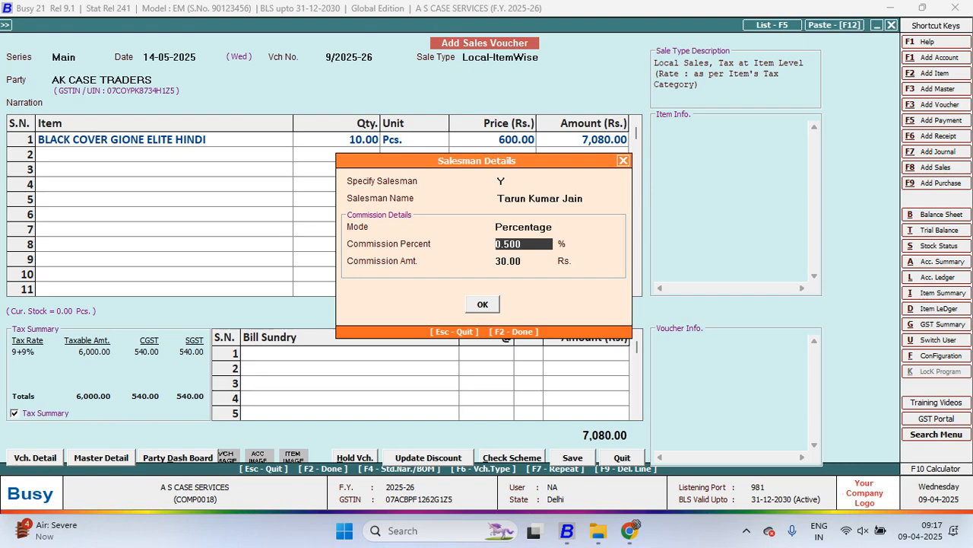
key(Return)
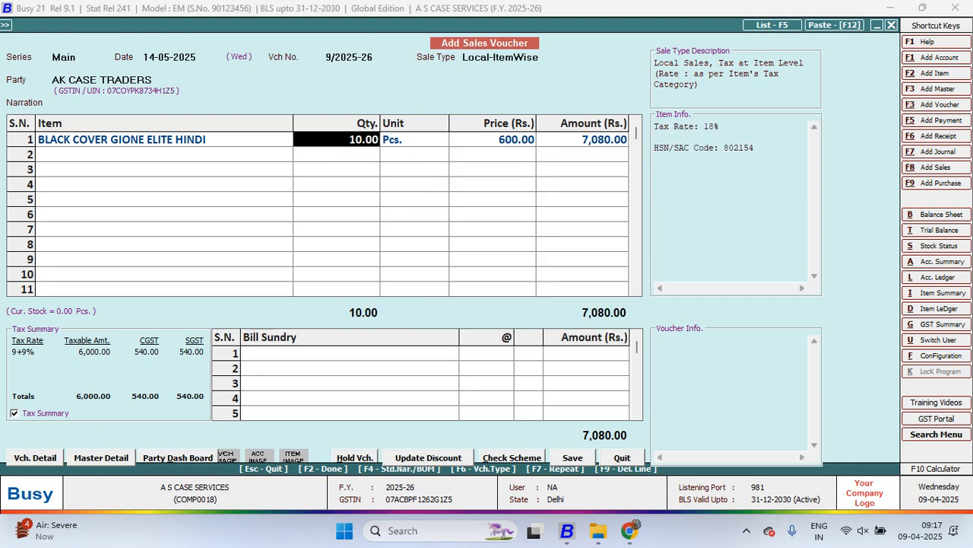
Set the quantity of BLACK COVER GIONE ELITE HINDI to 100 Pcs., keeping the price at 600.00 without discount
text(1)
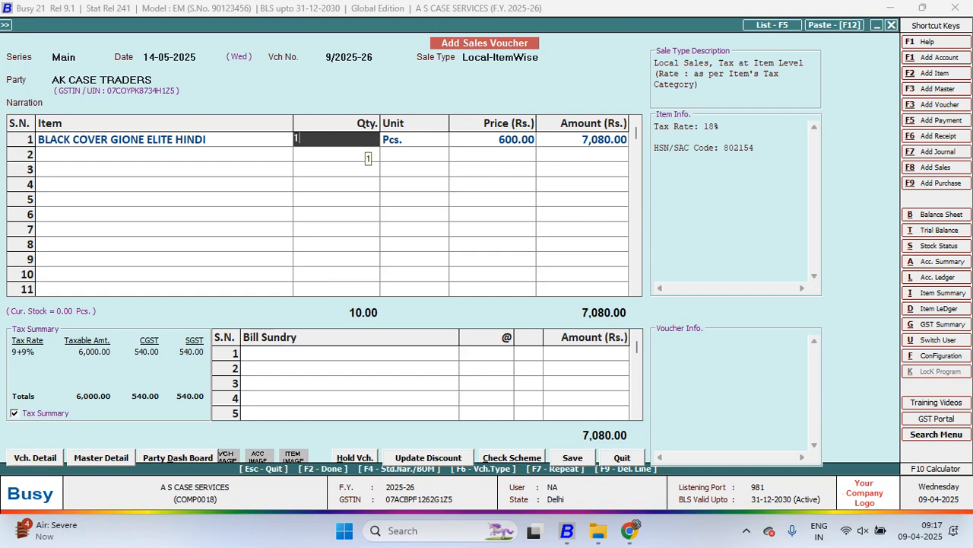
text(00)
key(Return)
key(Return)
key(Return)
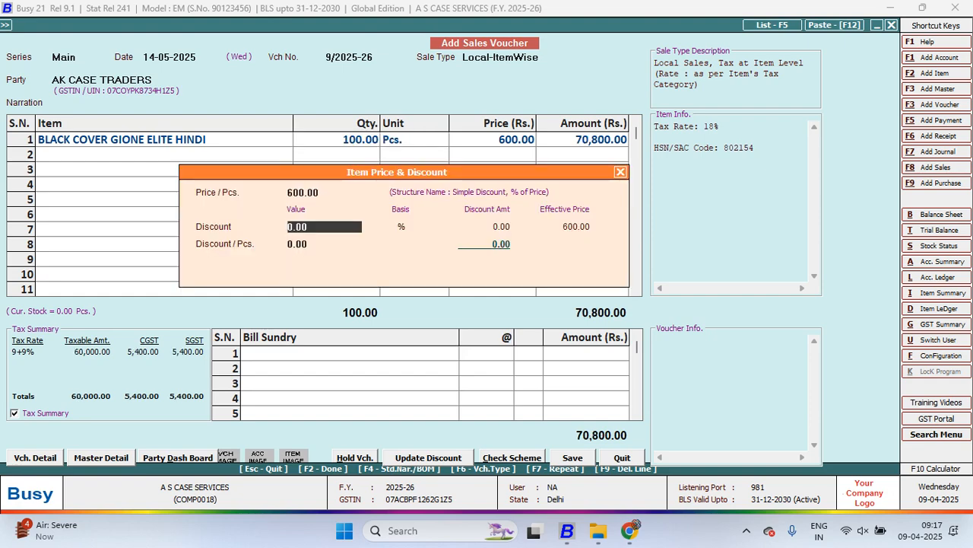
key(Return)
Set Specify Salesman to Y, choose the newly created salesman, and accept the 0.500 percent commission for the voucher
key(Return)
key(Return)
key(Return)
key(Return)
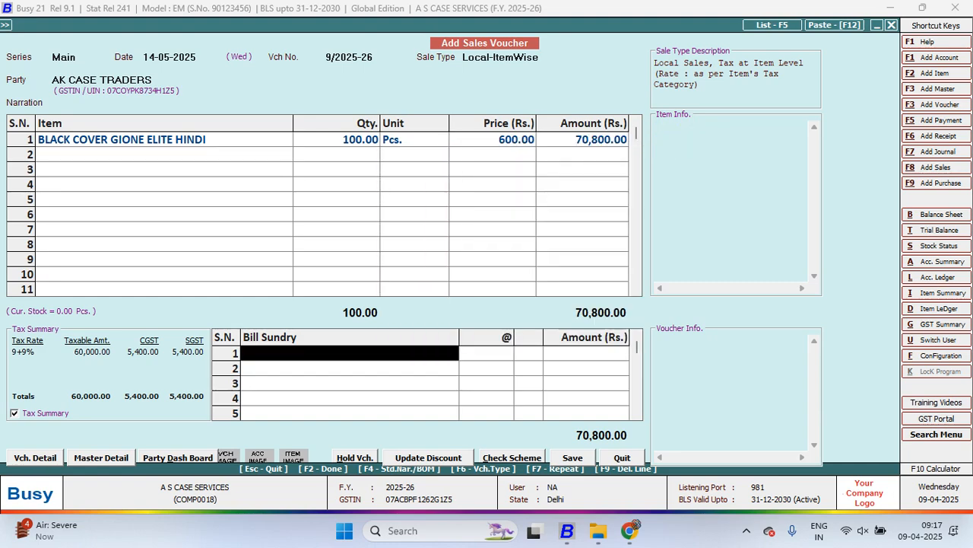
key(y)
key(Return)
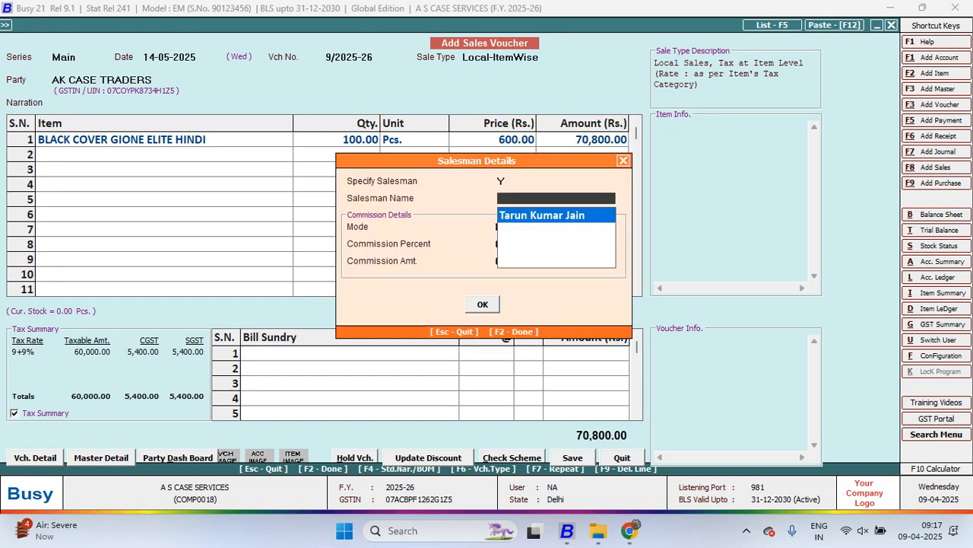
key(Return)
key(Return)
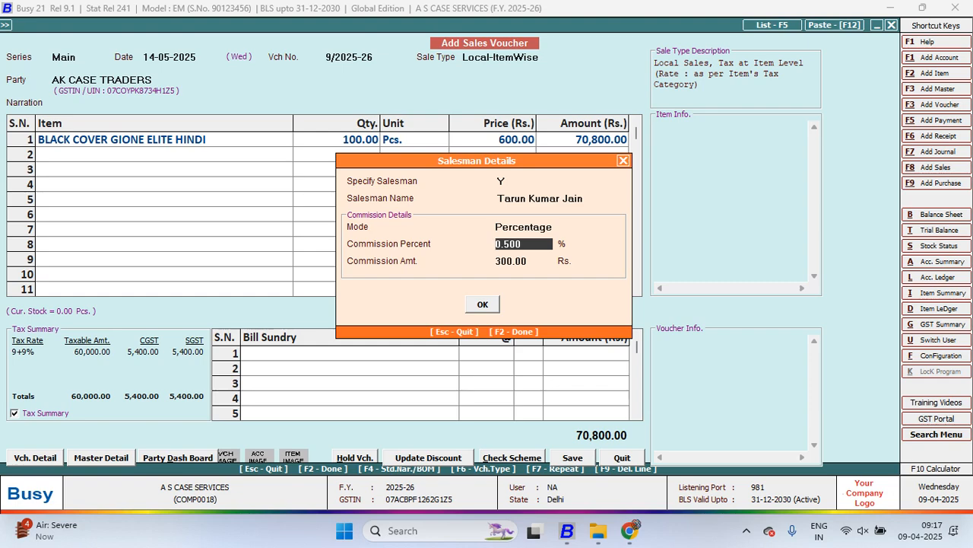
key(Return)
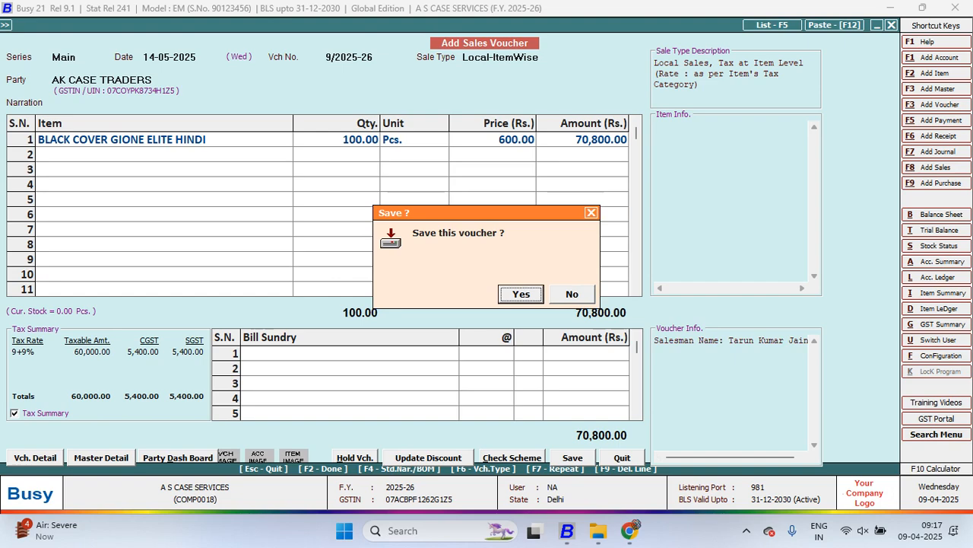
Save the sales voucher and decline printing the standard sales invoice
key(Return)
key(Right)
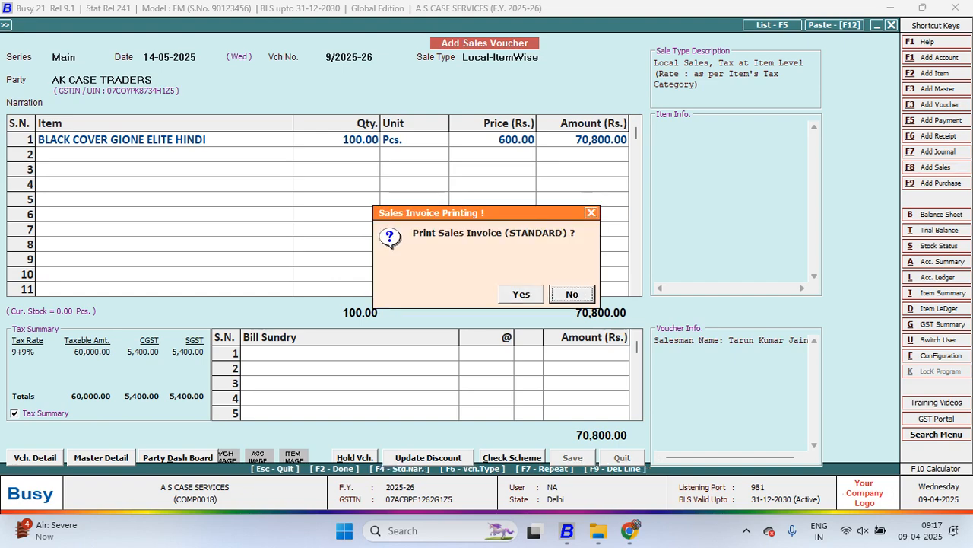
key(Left)
key(Right)
key(Left)
key(Right)
key(Left)
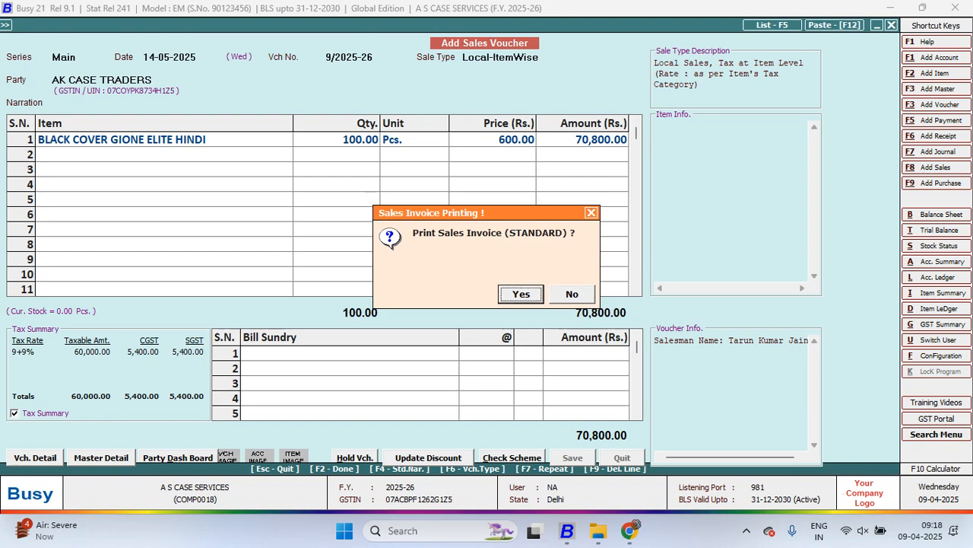
key(Right)
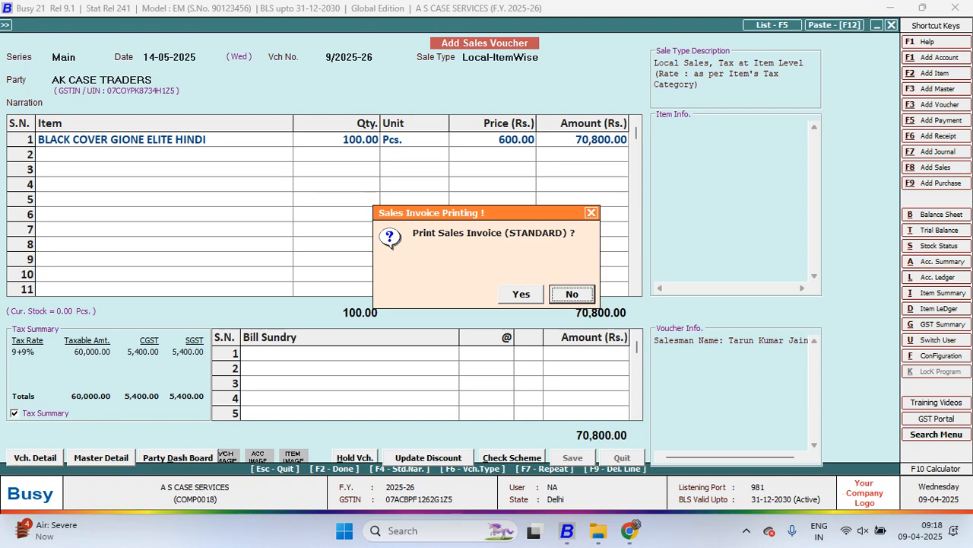
key(Return)
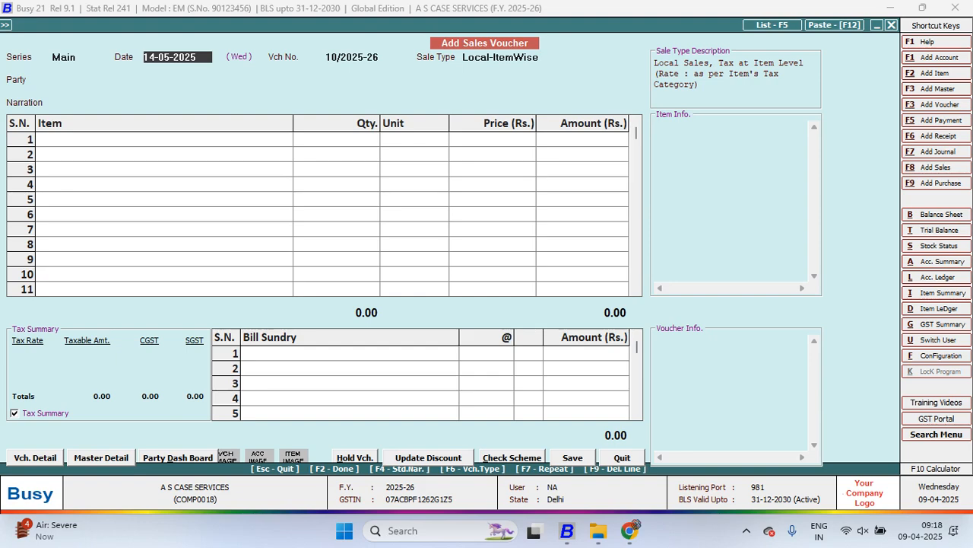
Begin the new sales voucher dated 14-05-2025 and choose BBP MARKINHG as the party
key(Return)
key(Return)
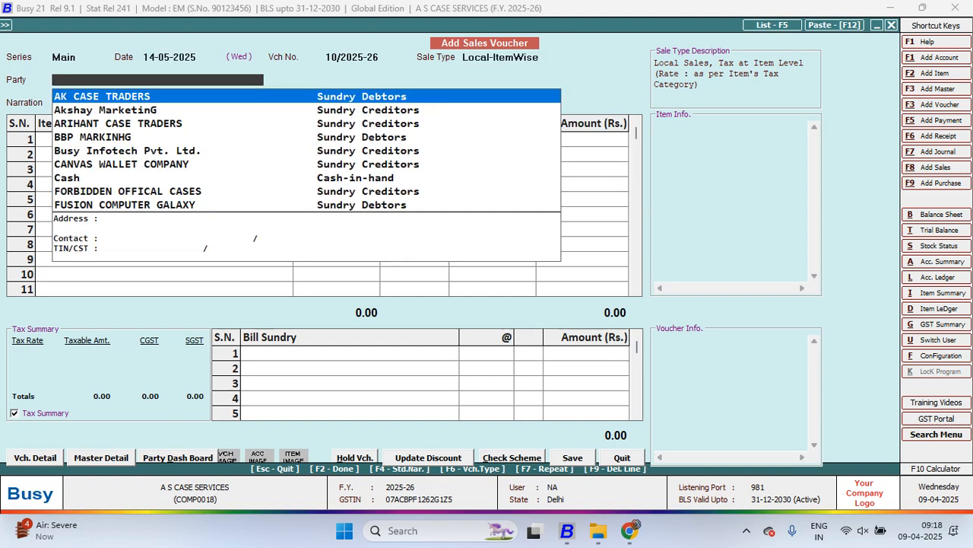
key(Down)
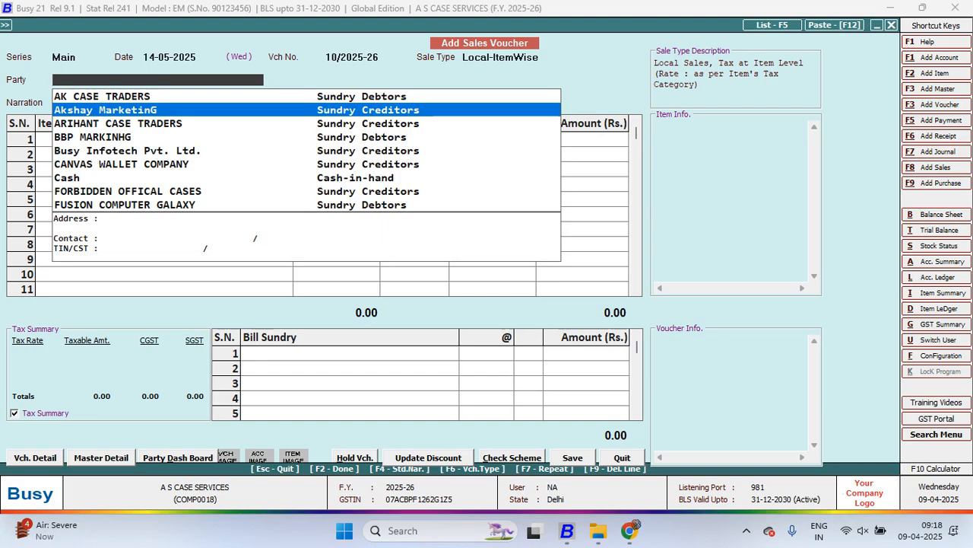
key(Down)
key(Down)
key(Return)
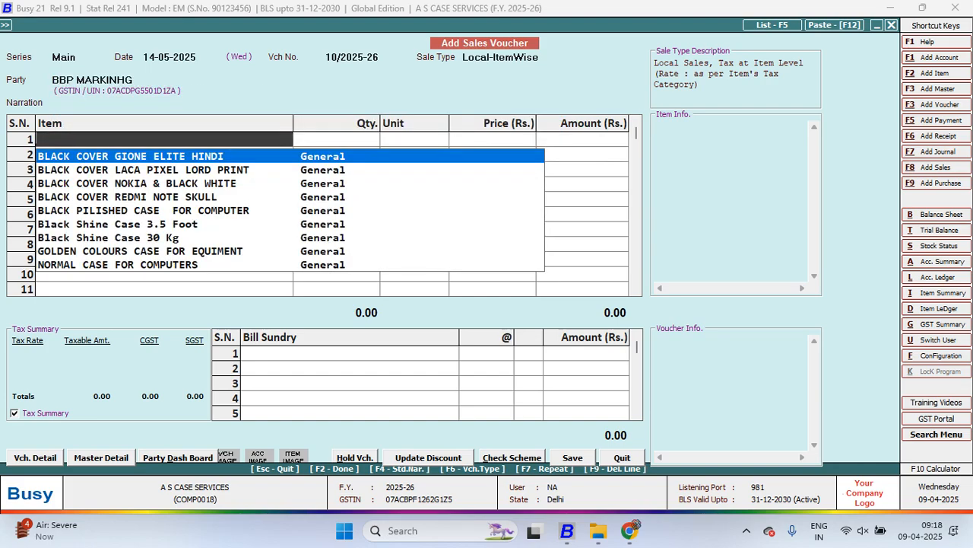
Add 500 Pcs. of BLACK COVER GIONE ELITE HINDI at 600.00 to the voucher and accept its item-wise GST
key(Return)
text(500)
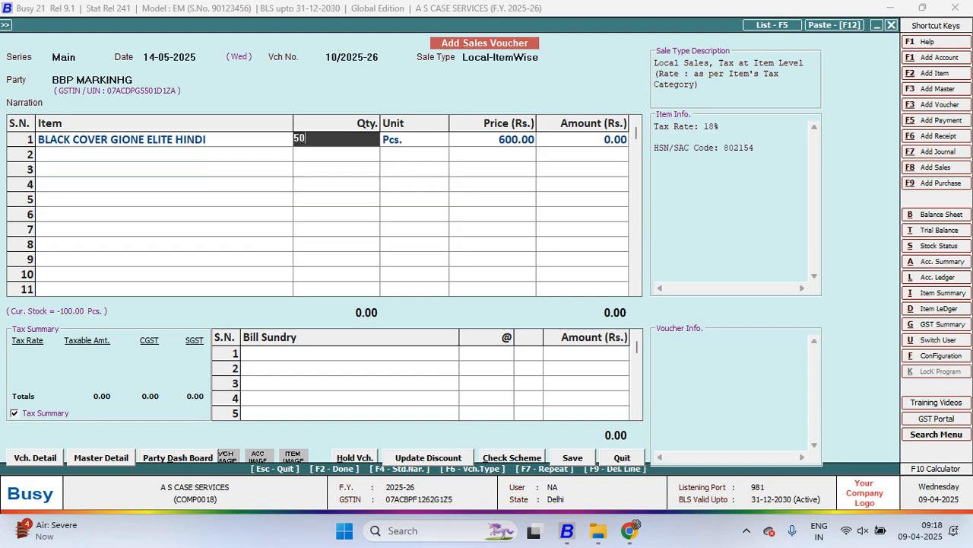
key(Return)
key(Return)
key(Return)
key(Return)
key(Return)
key(Return)
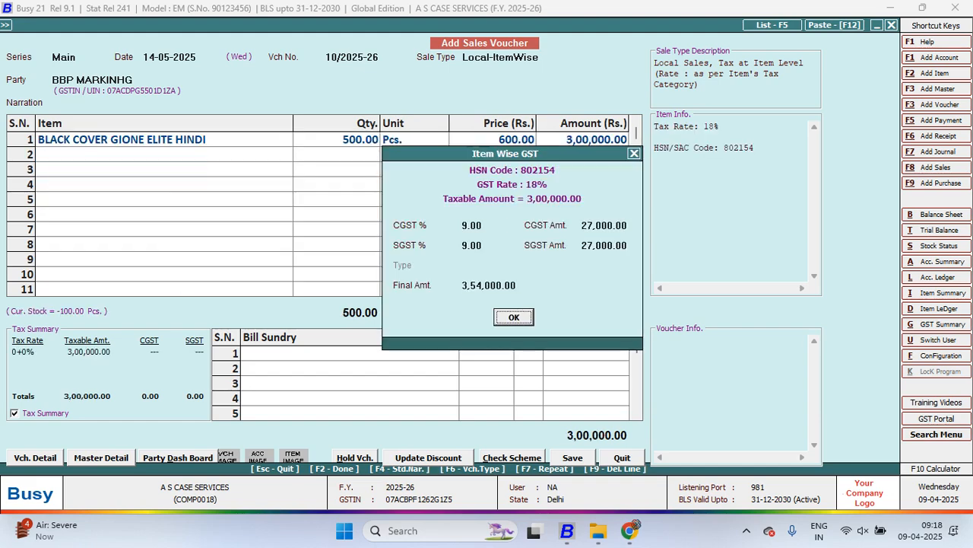
key(Return)
Set Specify Salesman to Y and start another salesman master, entering the salesman's full name as name and print name
key(Return)
key(Return)
key(y)
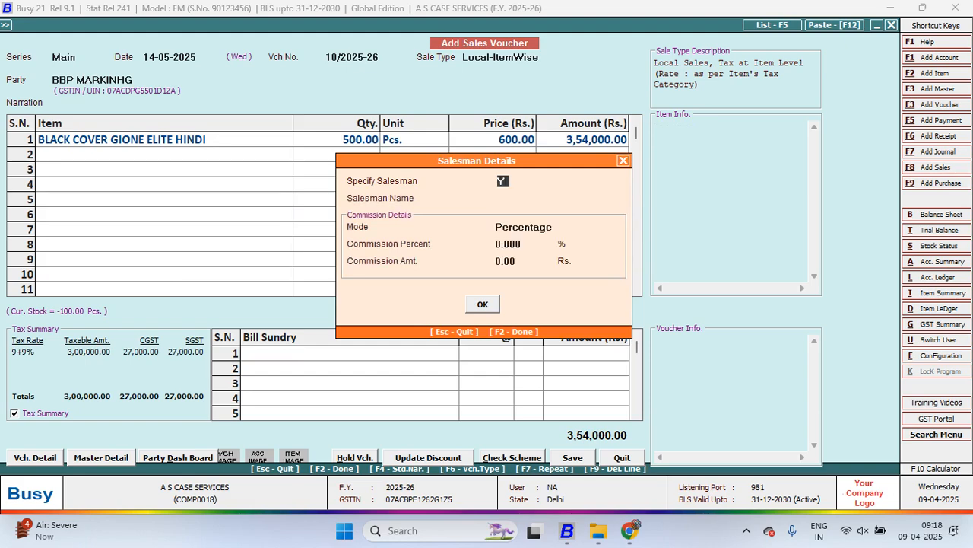
key(Return)
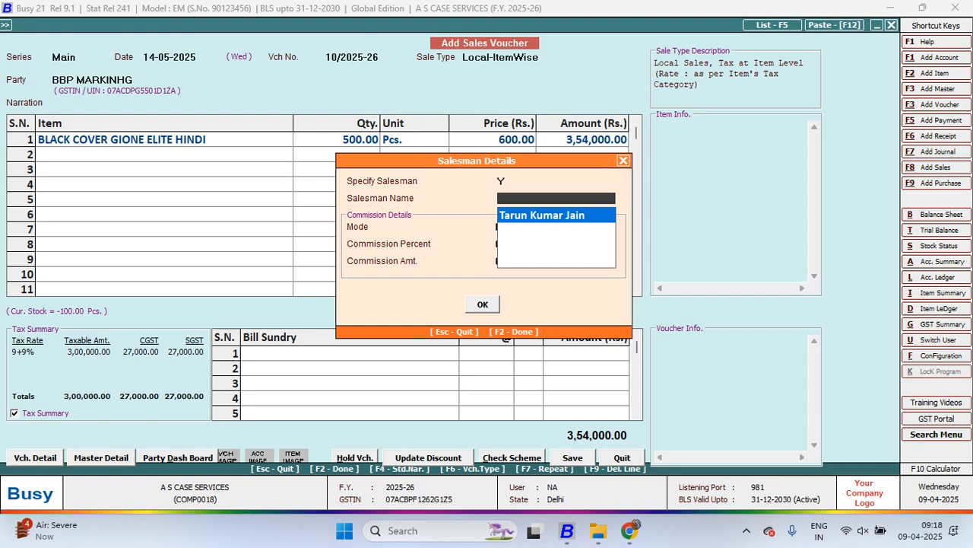
key(F3)
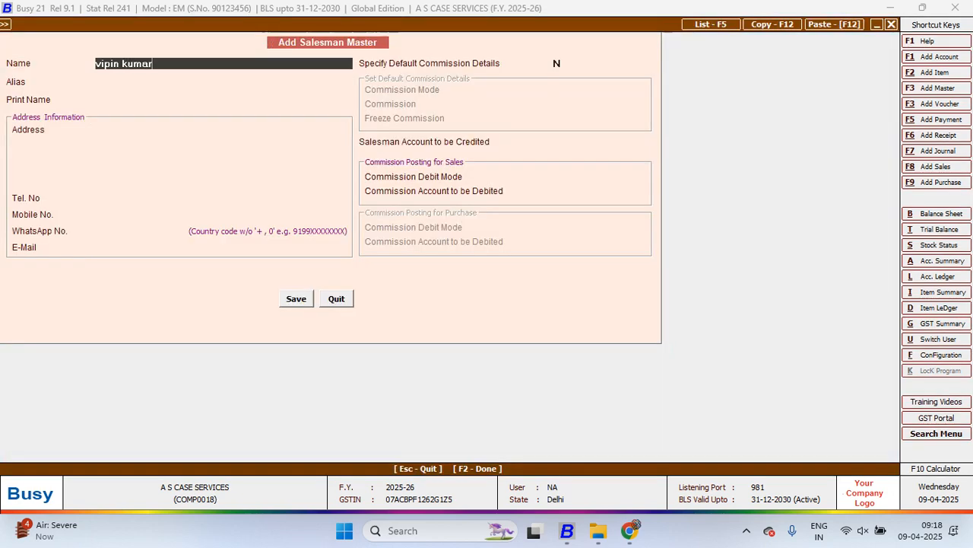
key(Return)
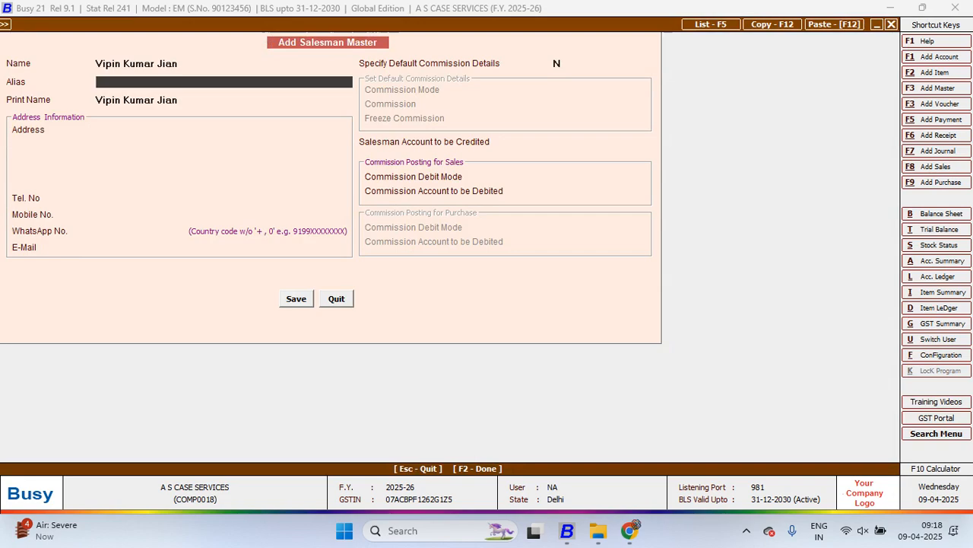
key(Up)
key(BackSpace)
key(BackSpace)
key(BackSpace)
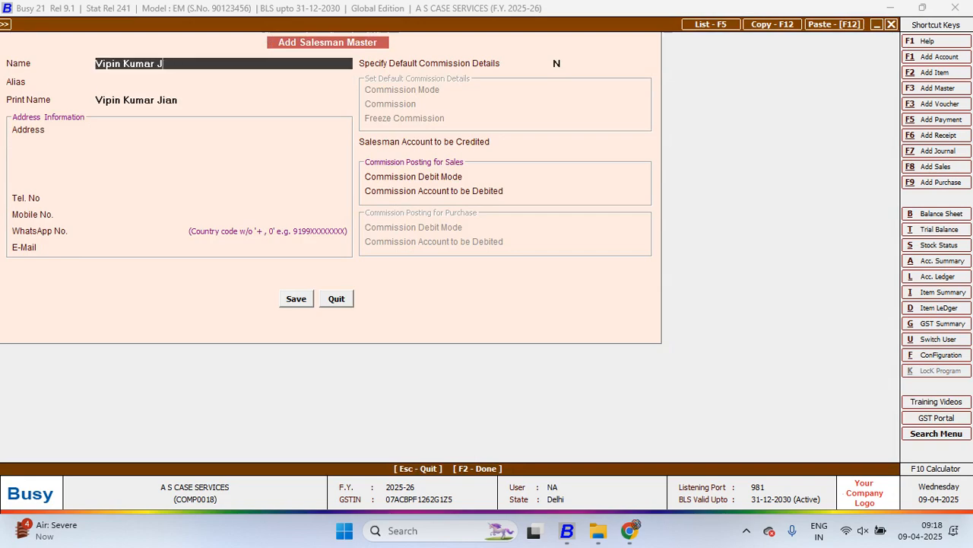
key(BackSpace)
key(Return)
key(Return)
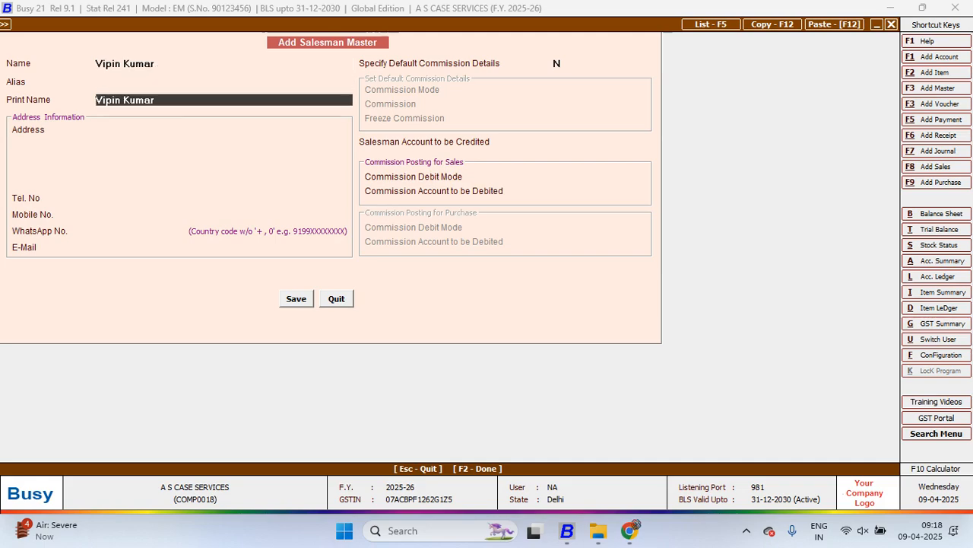
key(Return)
Enable default commission details for the salesman with Percentage mode, 1 percent commission, and Freeze Commission left at N
key(Return)
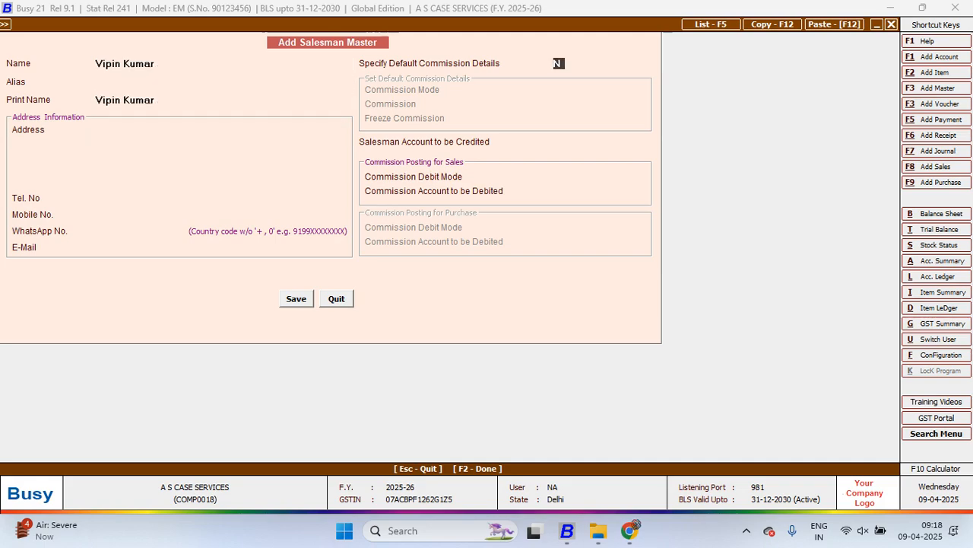
key(y)
key(Return)
key(Return)
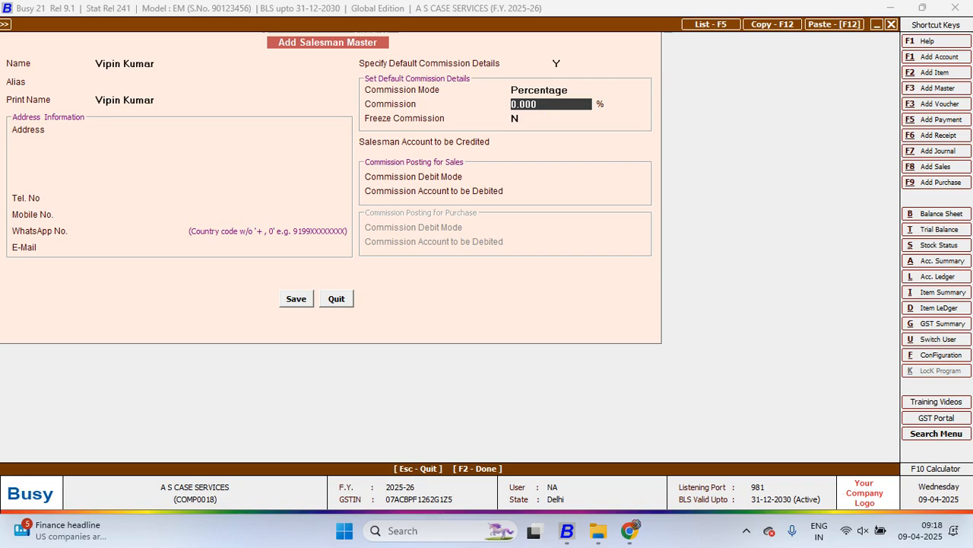
text(1)
key(Return)
key(Return)
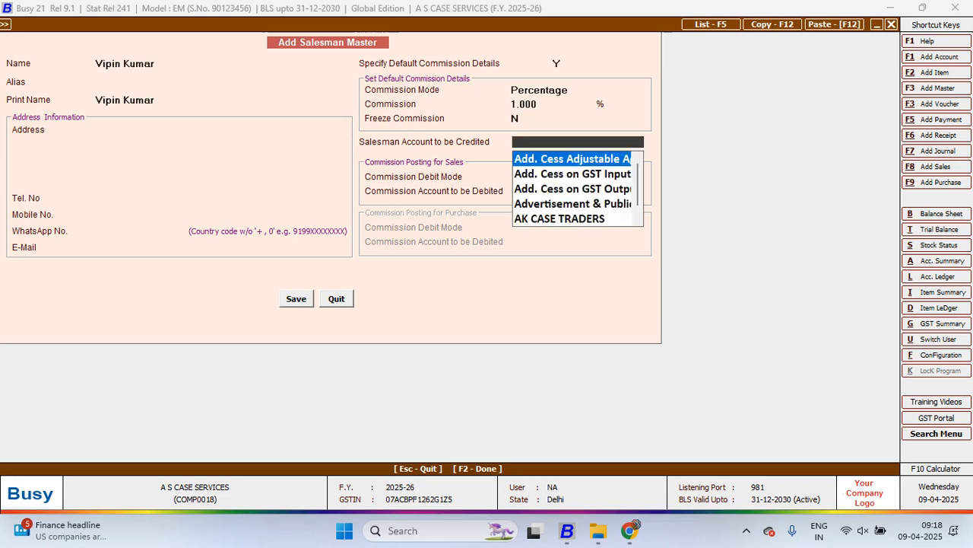
Start a new account for the Salesman Account to be Credited, entering the salesman's name and assigning the Sales Man group
key(F3)
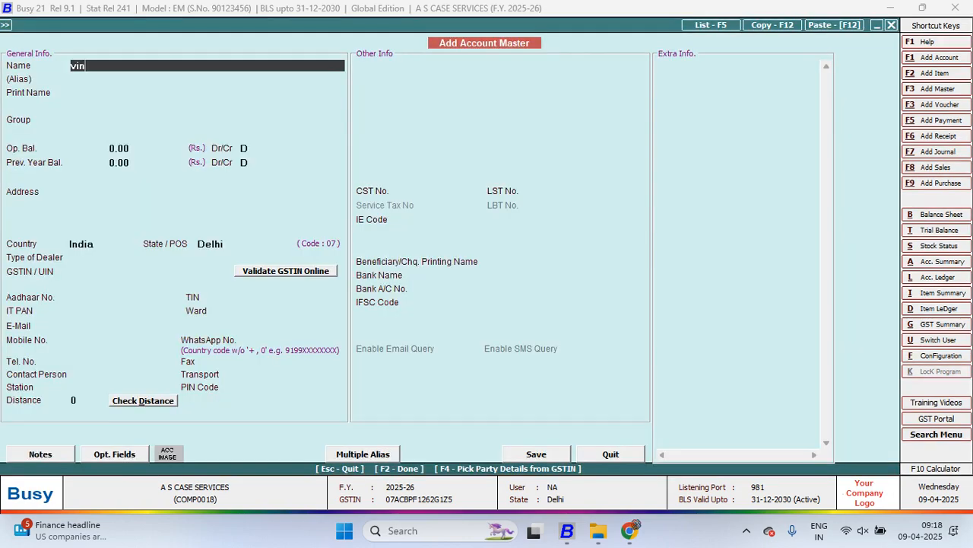
key(BackSpace)
key(BackSpace)
key(Return)
key(Return)
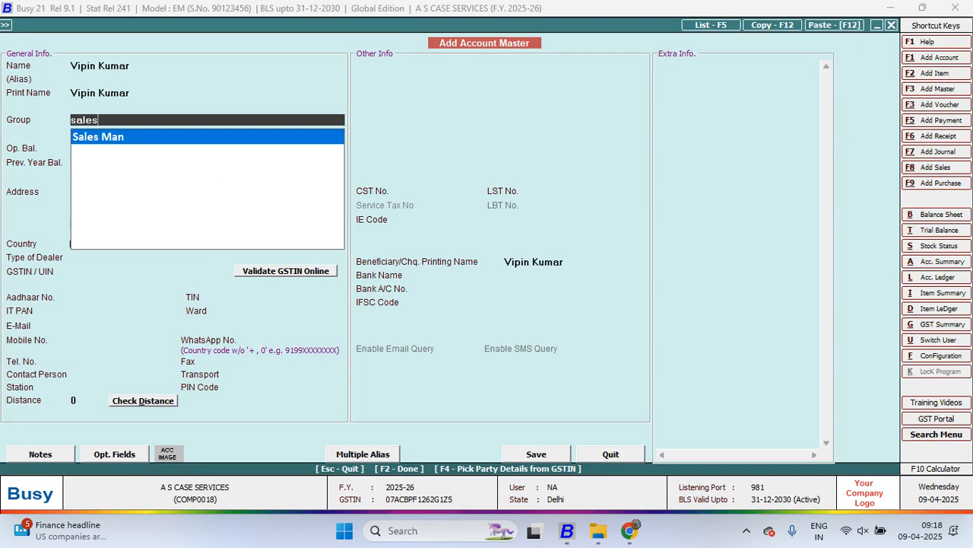
key(Return)
key(Return)
key(Return)
key(Return)
key(Return)
key(Return)
key(Return)
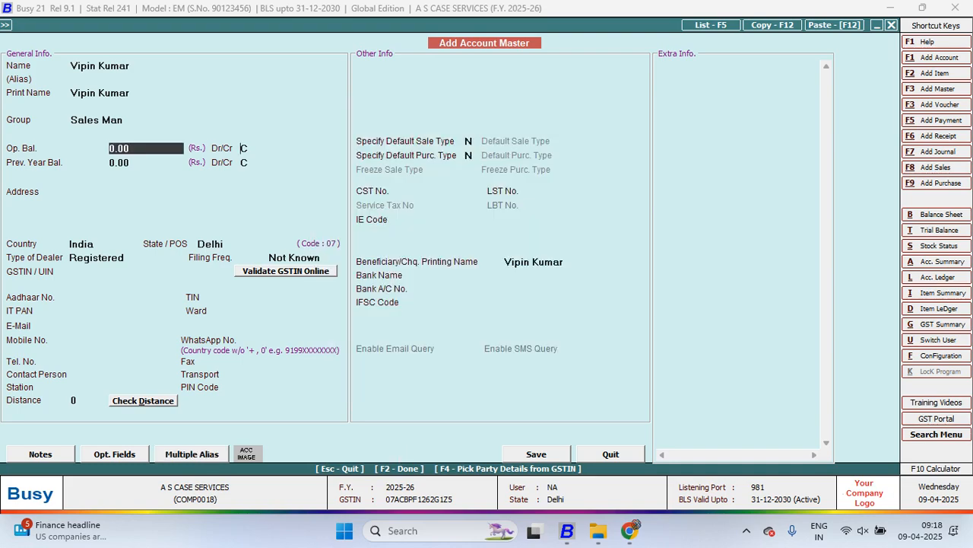
Set the account's dealer type to Un-Registered and save it as the credited account, leaving Specify Default Salesman at N
key(Return)
key(Return)
key(Return)
key(Return)
key(Return)
key(Return)
key(Return)
key(Return)
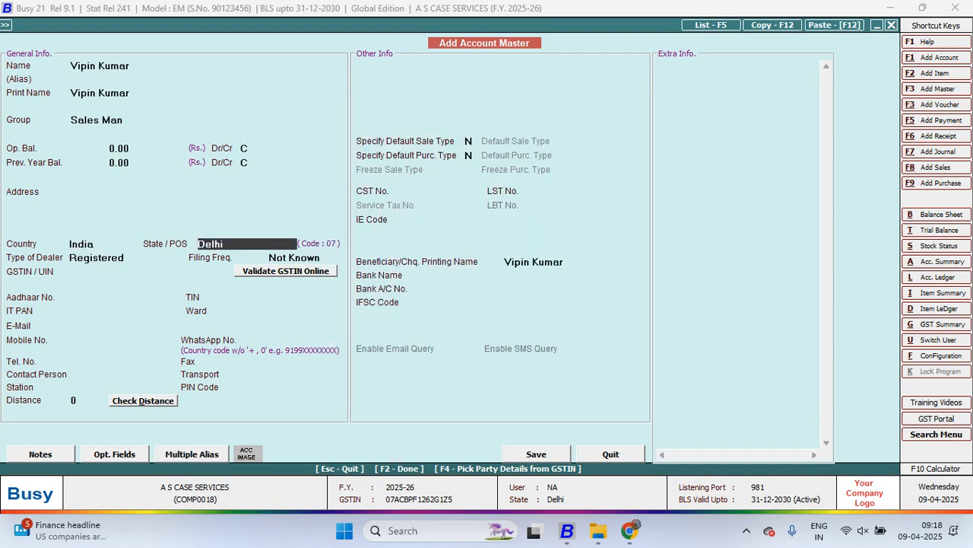
key(Return)
key(Down)
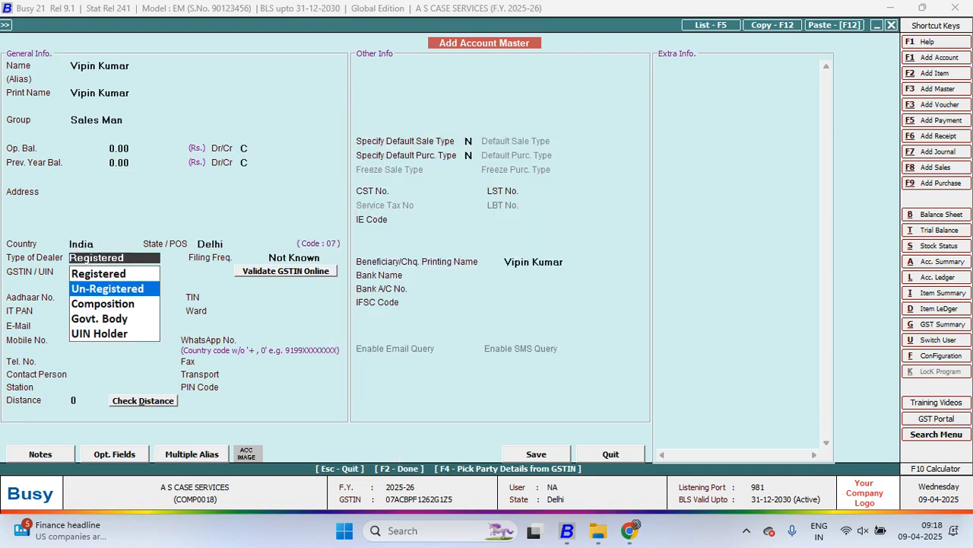
key(Return)
key(Return)
key(Return)
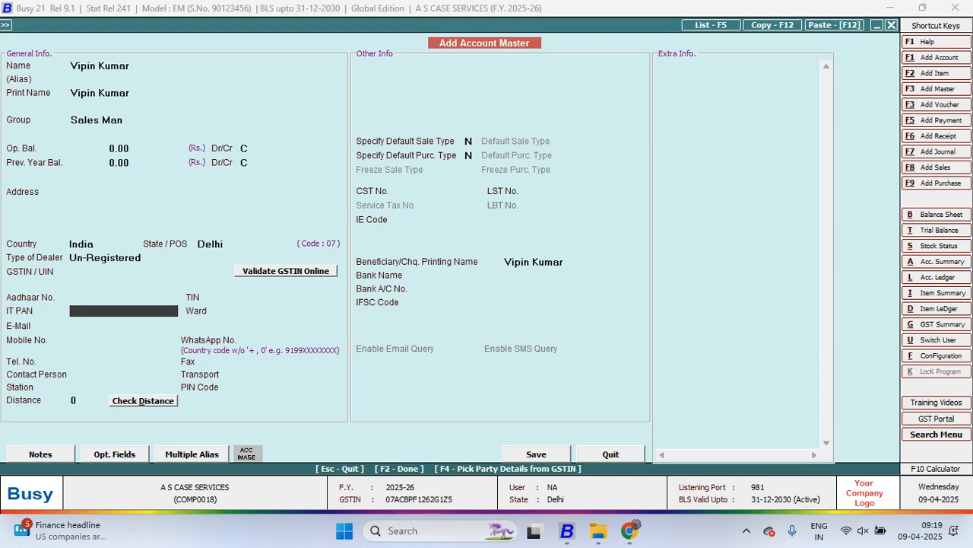
key(F2)
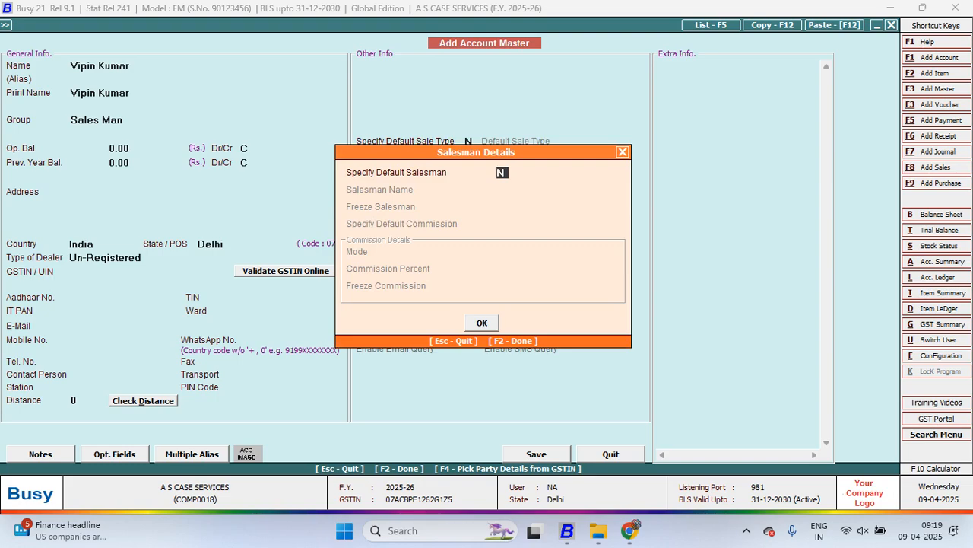
key(F2)
key(F2)
key(Return)
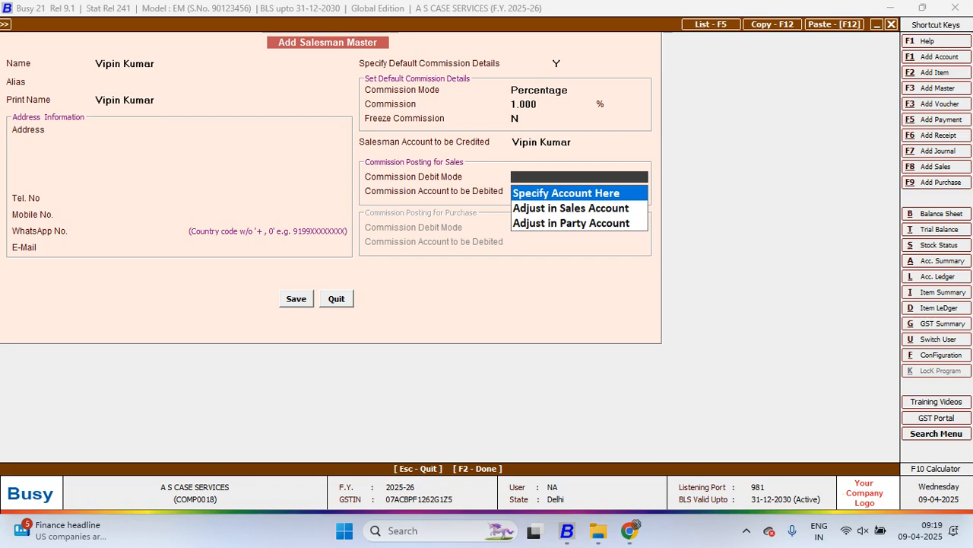
Set the commission debit mode to Specify Account Here with Commission on Sales as the debited account, and save the salesman master
key(Return)
text(com)
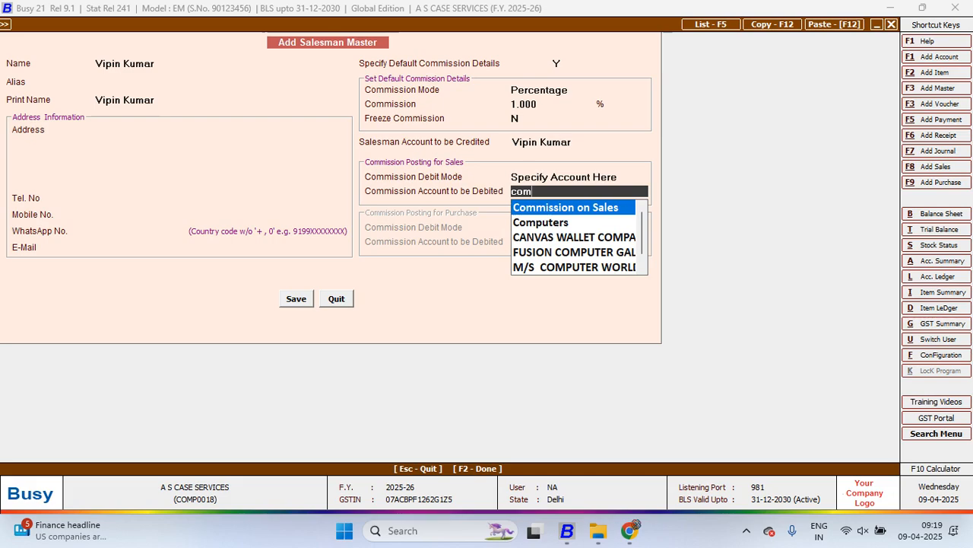
key(Return)
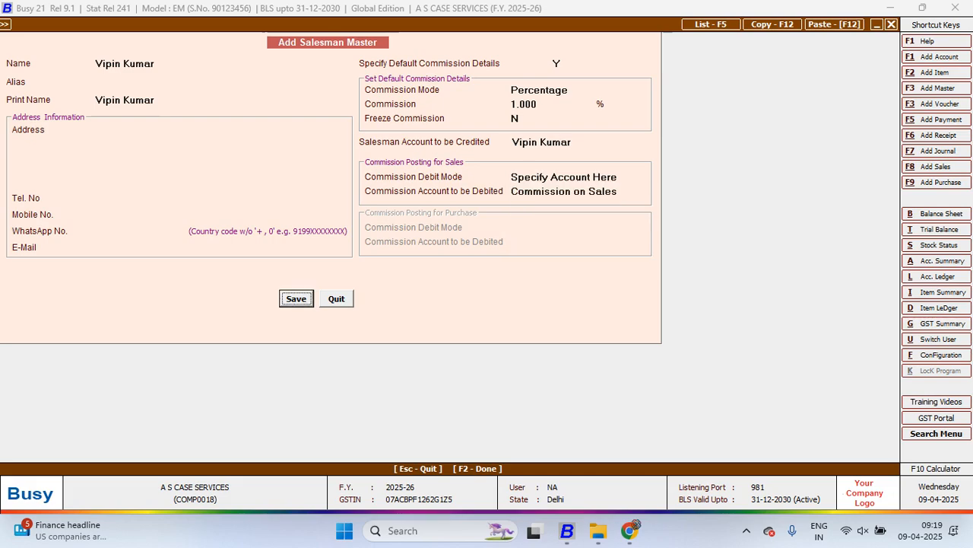
key(Return)
key(Return)
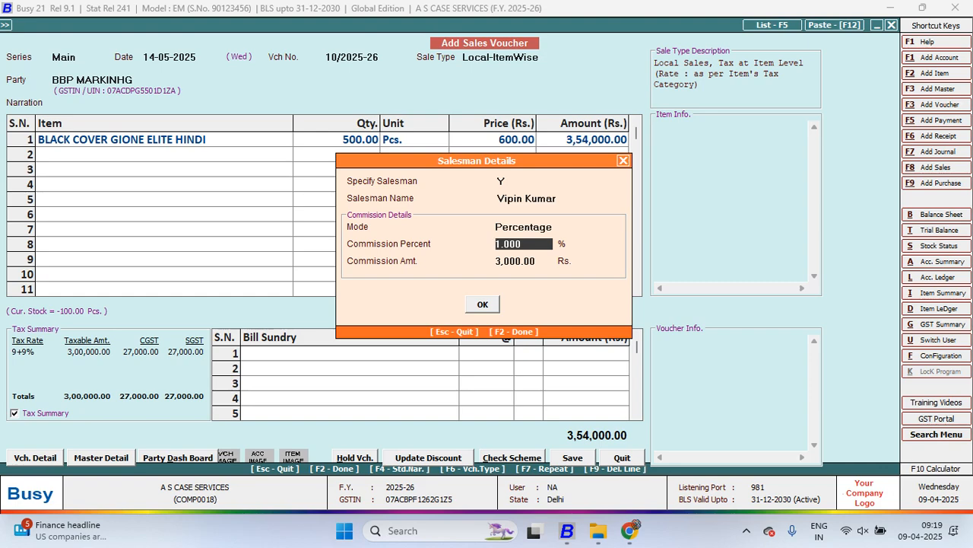
Accept the 1 percent commission in the voucher's salesman details, save the sales voucher without printing the invoice, and quit voucher entry
key(Return)
key(Return)
key(Return)
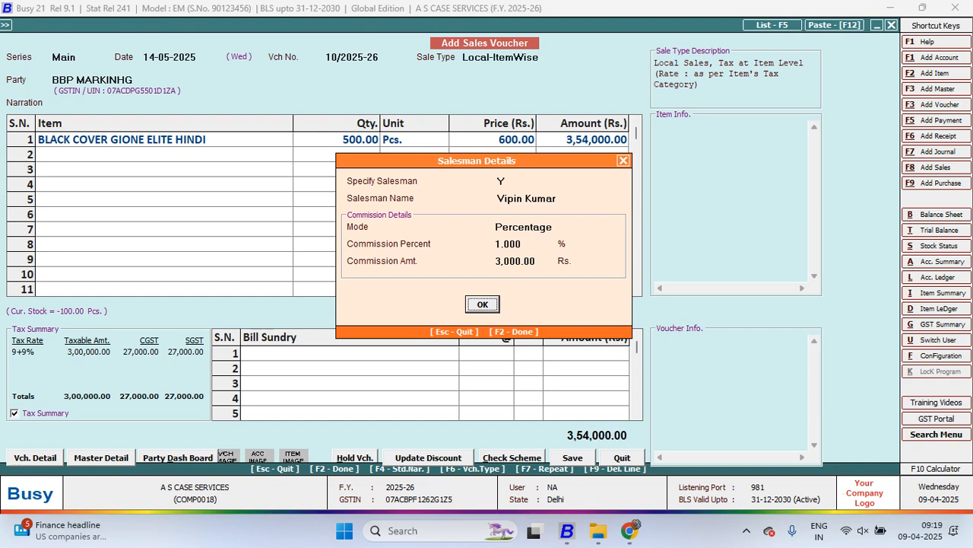
key(Return)
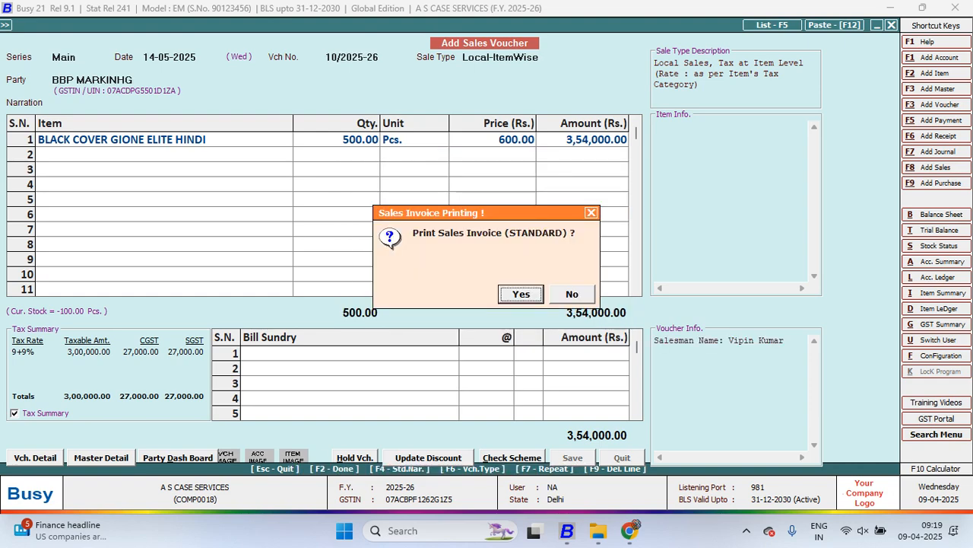
key(Right)
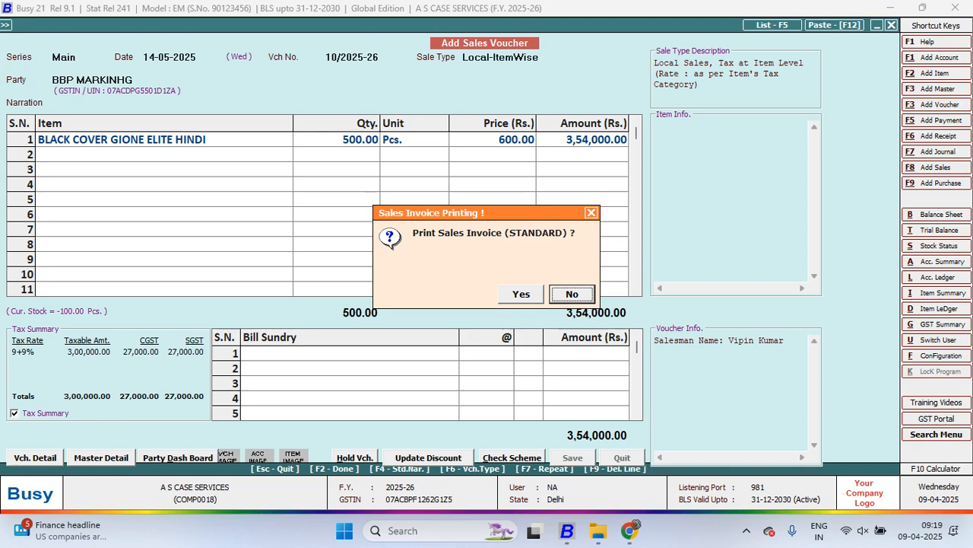
key(Left)
key(Right)
key(Return)
key(Escape)
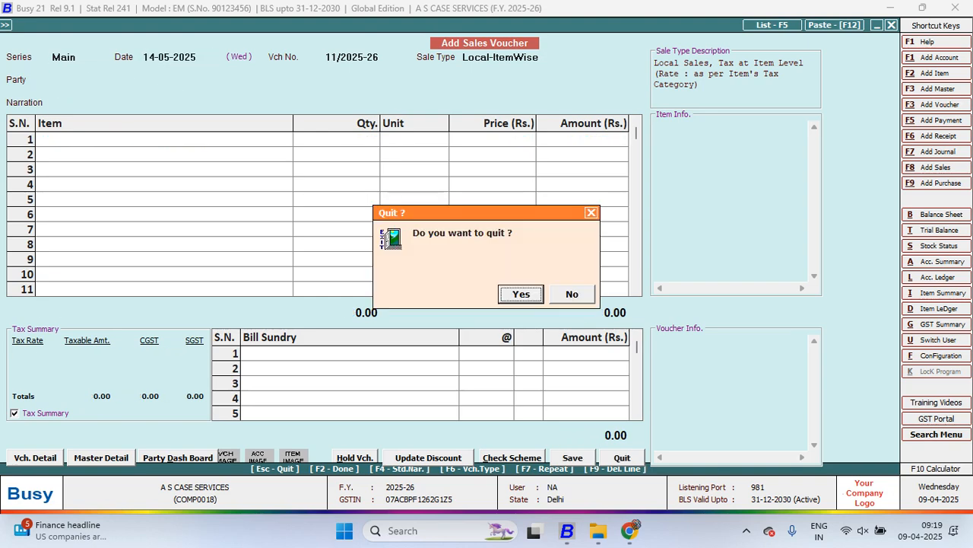
key(Return)
Open the Sale/Purchase commission calculation report
key(Left)
key(Right)
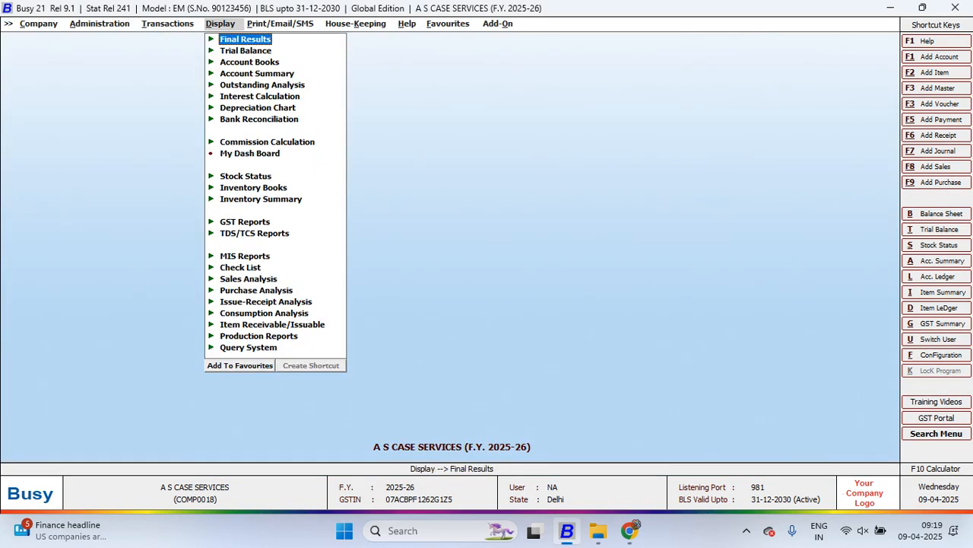
key(Down)
key(Down)
key(Down)
key(Down)
key(Down)
key(Down)
key(Down)
key(Down)
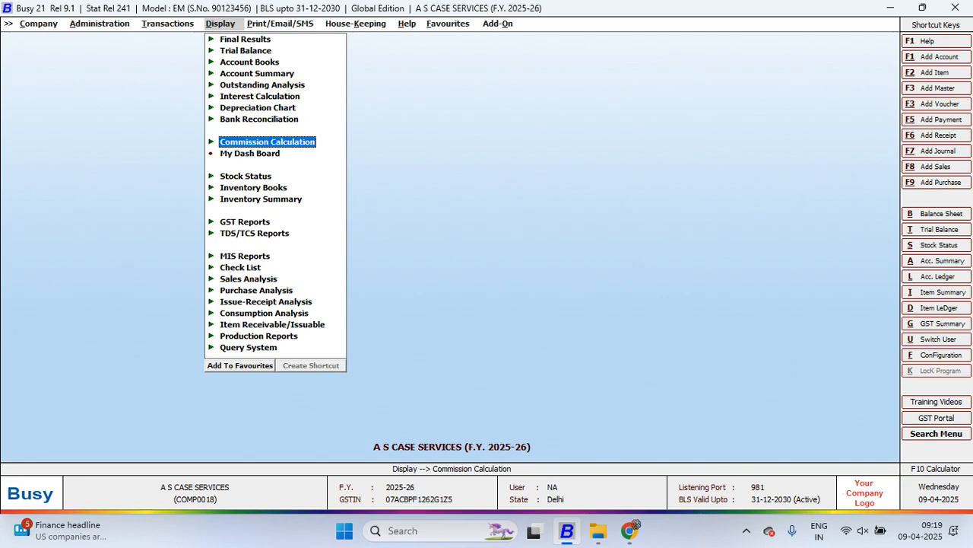
key(Return)
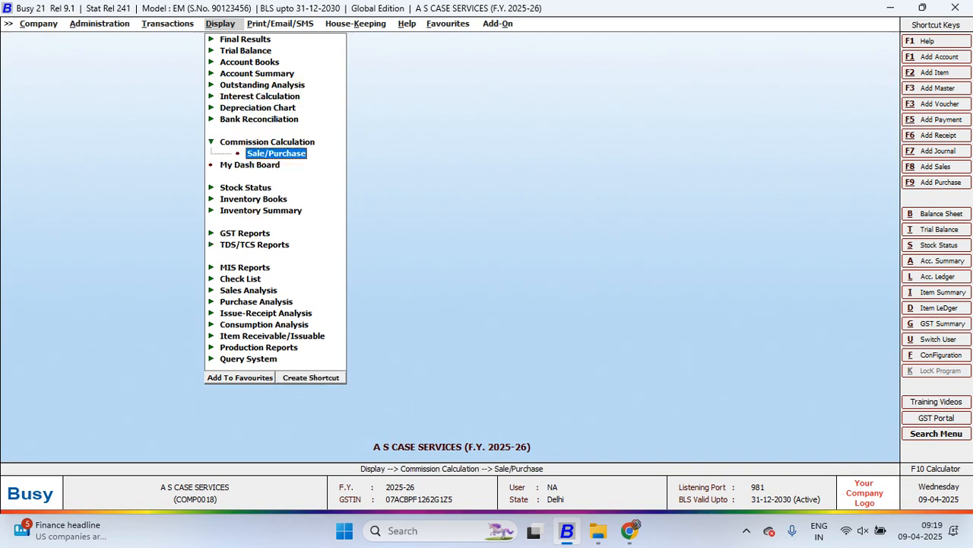
key(Return)
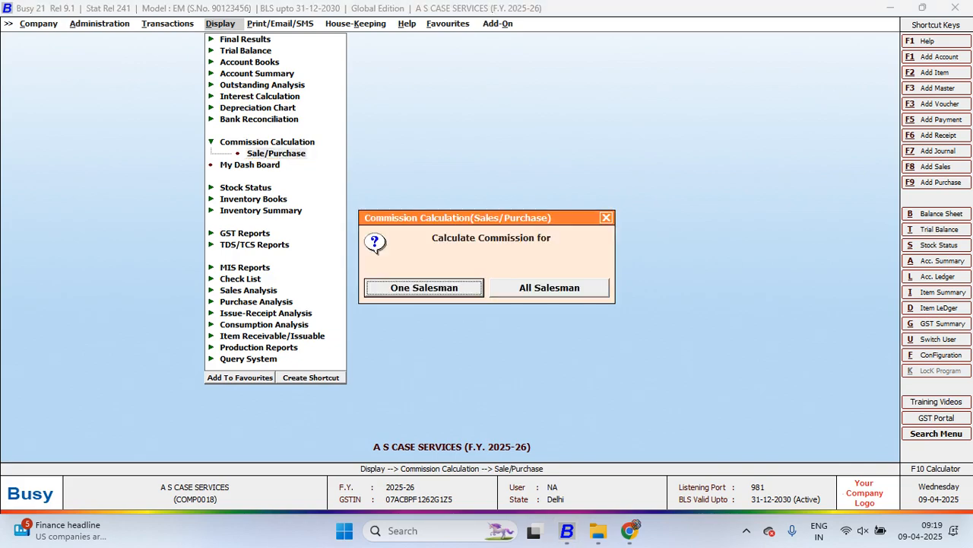
Calculate commission for One Salesman using the first listed salesman, widen the Commission(Sale) column to review the report, and close it
key(Return)
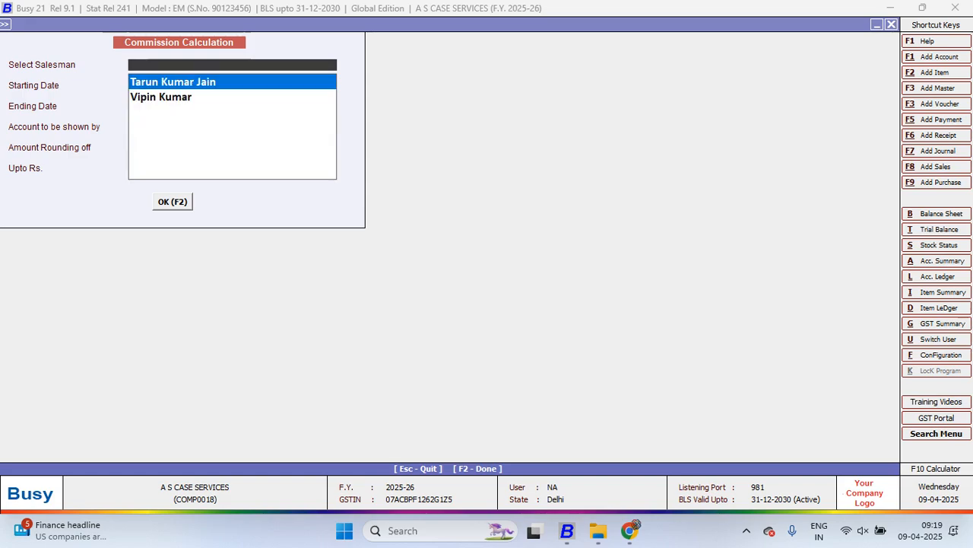
key(Return)
key(Return)
key(Return)
key(Return)
key(Return)
key(Return)
key(Return)
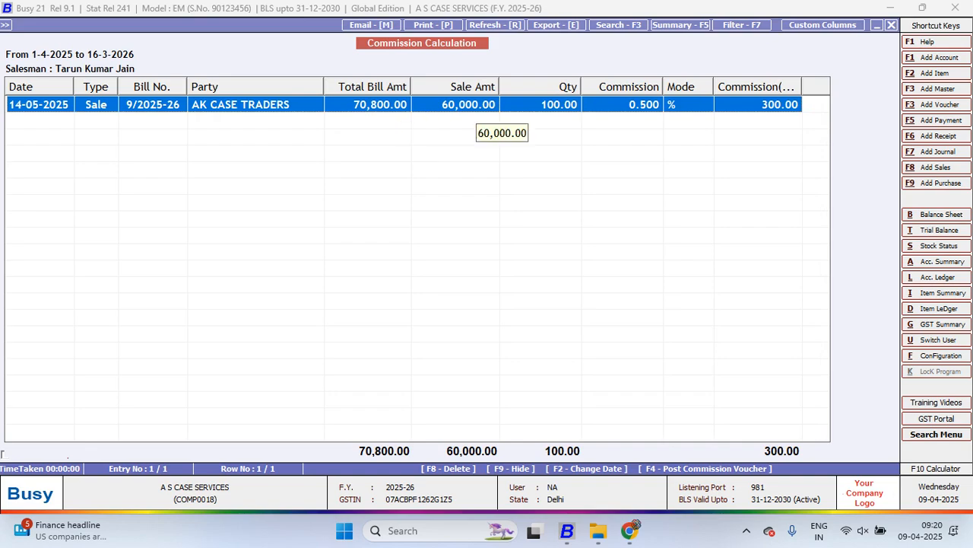
drag(803, 87, 812, 87)
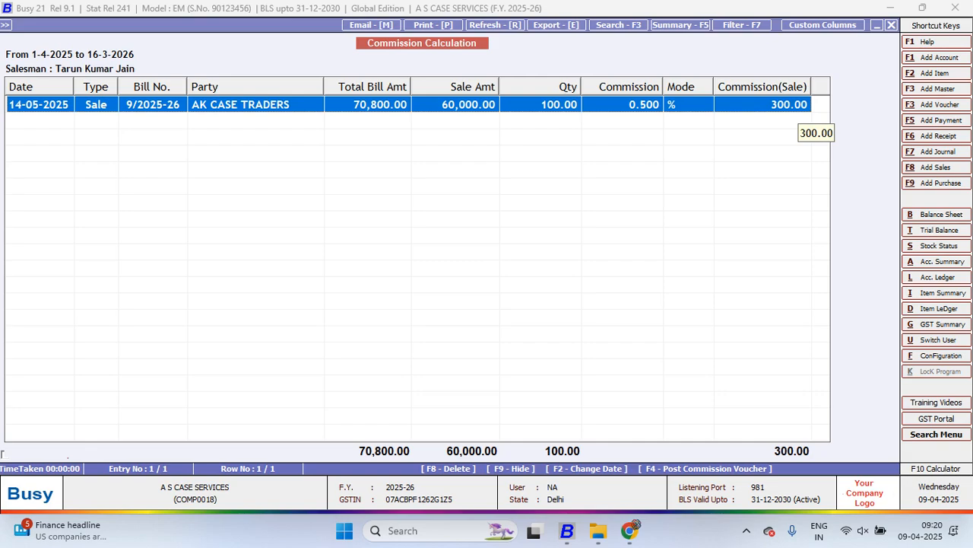
key(Escape)
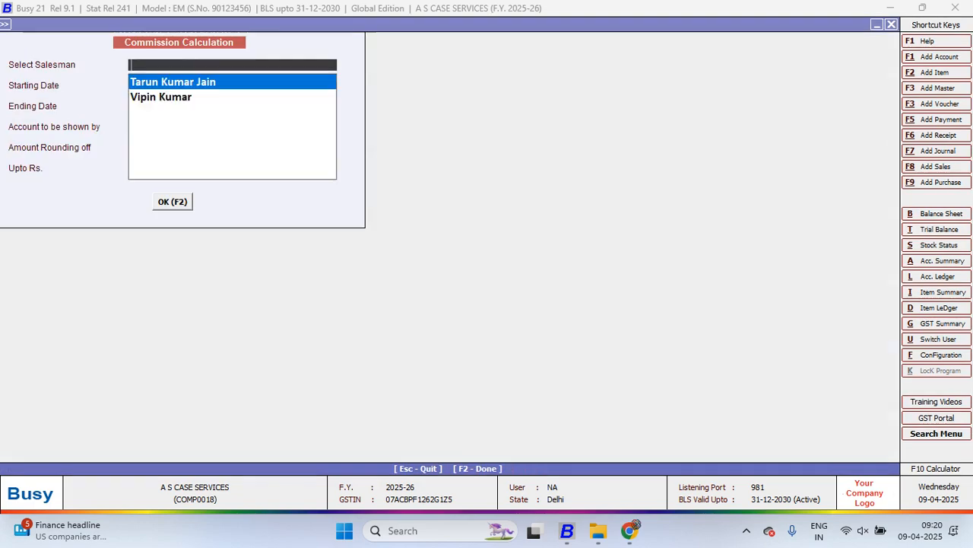
Calculate commission for the second listed salesman from 01-04-2025 to 16-03-2026, showing accounts by Name
key(Down)
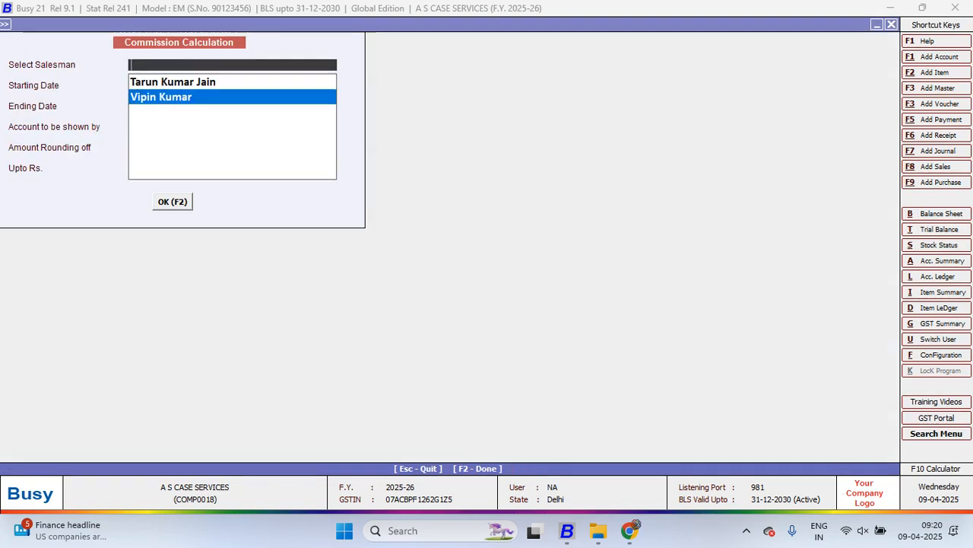
key(Return)
key(Return)
key(Return)
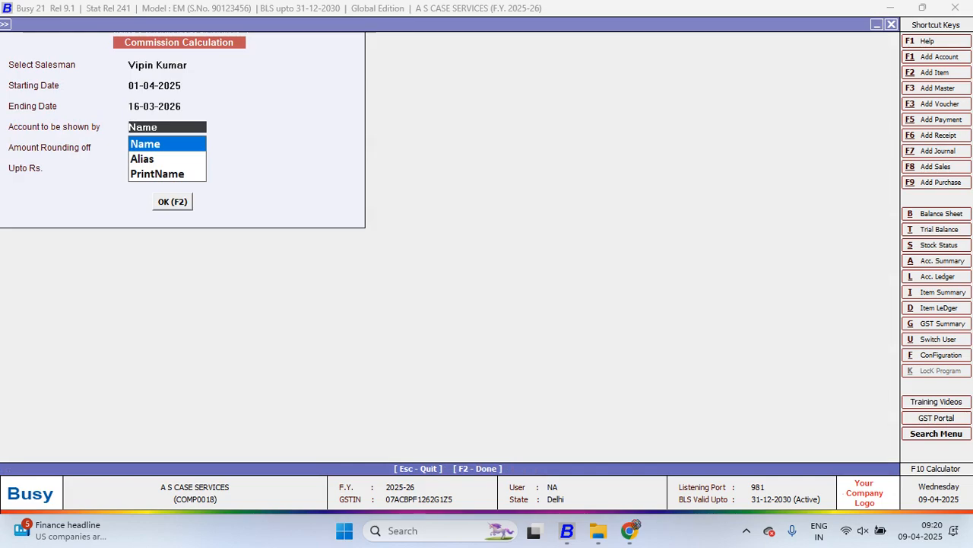
key(F2)
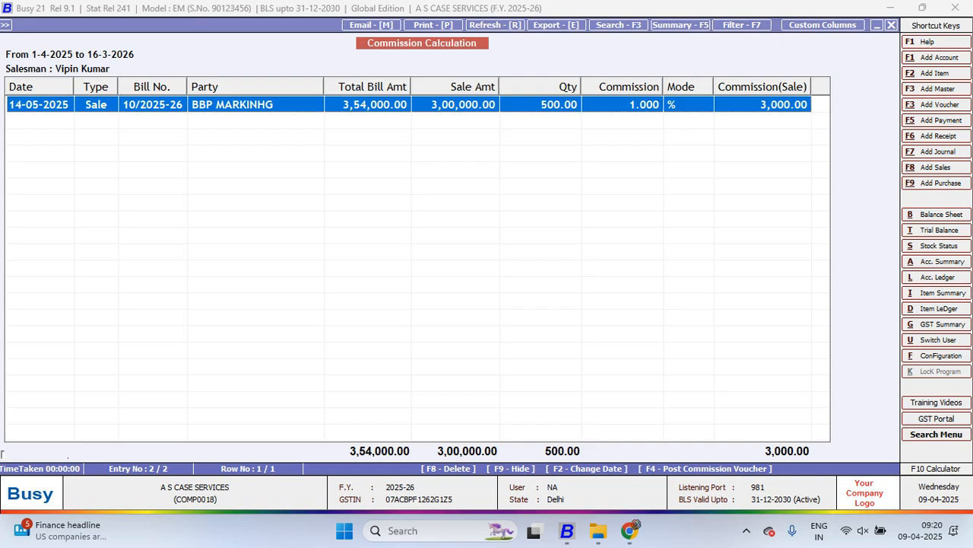
Generate the balance sheet for 01-04-2025 to 16-03-2026 without second level group details and select Current Liabilities
key(alt+b)
key(Return)
key(Return)
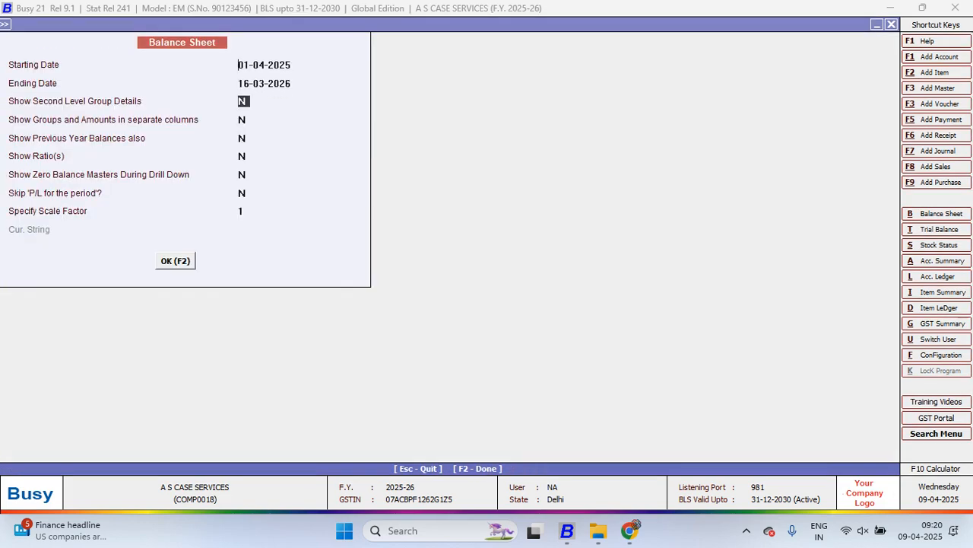
key(F2)
key(Down)
key(Down)
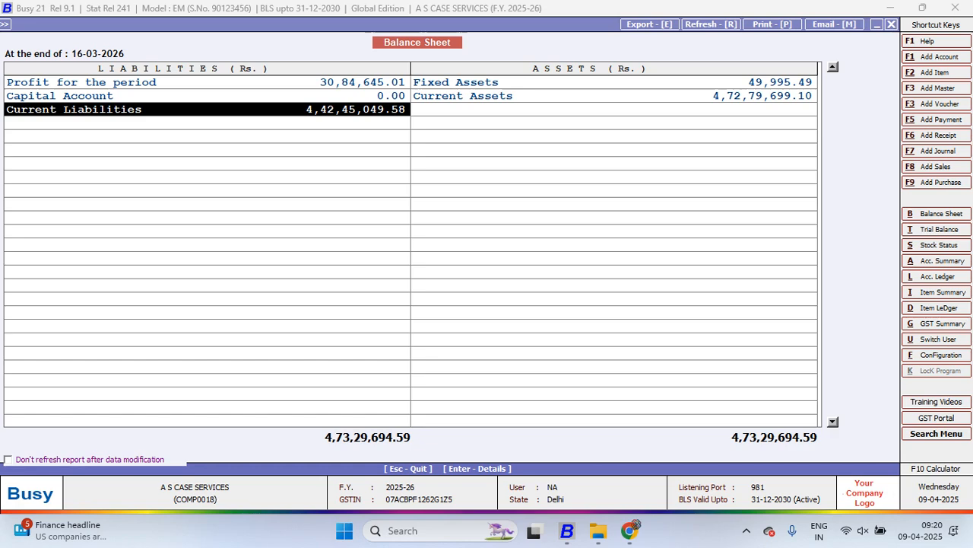
Drill down from Current Liabilities through Sundry Creditors to the Sales Man group, review its account balances, and close all reports
key(Return)
key(Down)
key(Return)
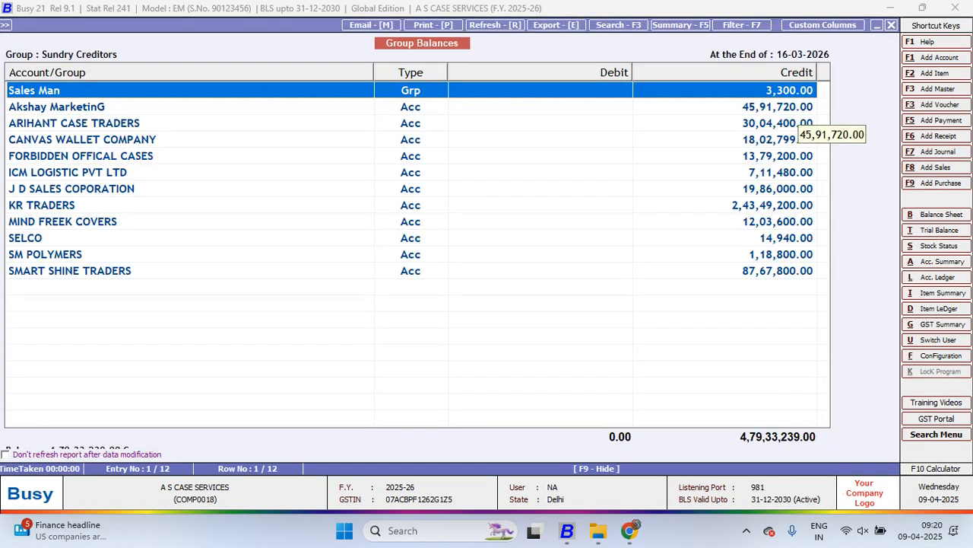
key(Return)
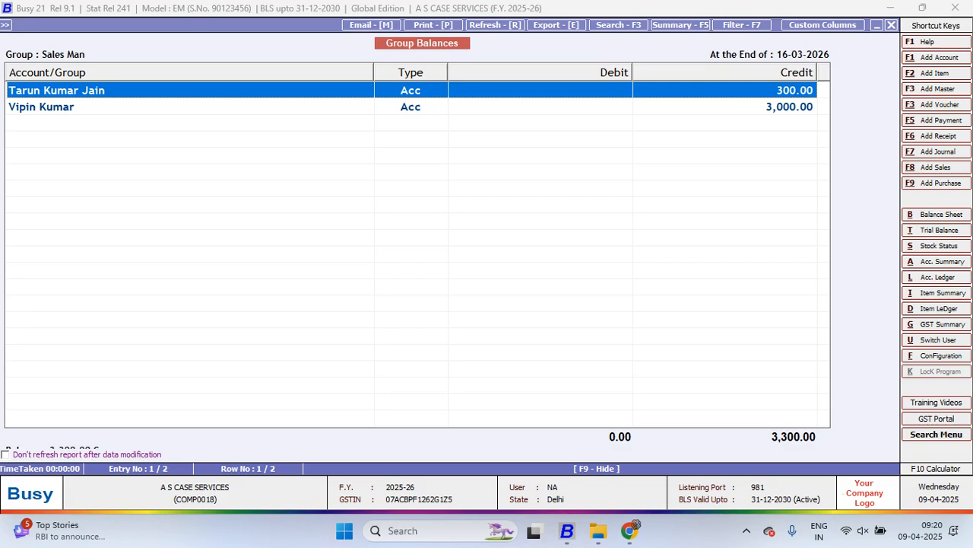
key(Escape)
key(Escape)
key(Escape)
key(Escape)
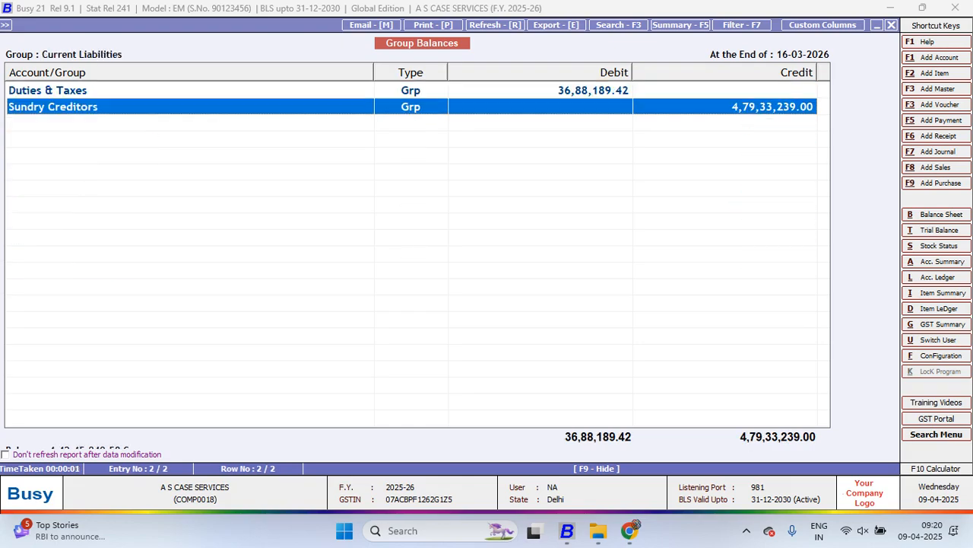
key(Escape)
key(Escape)
key(Escape)
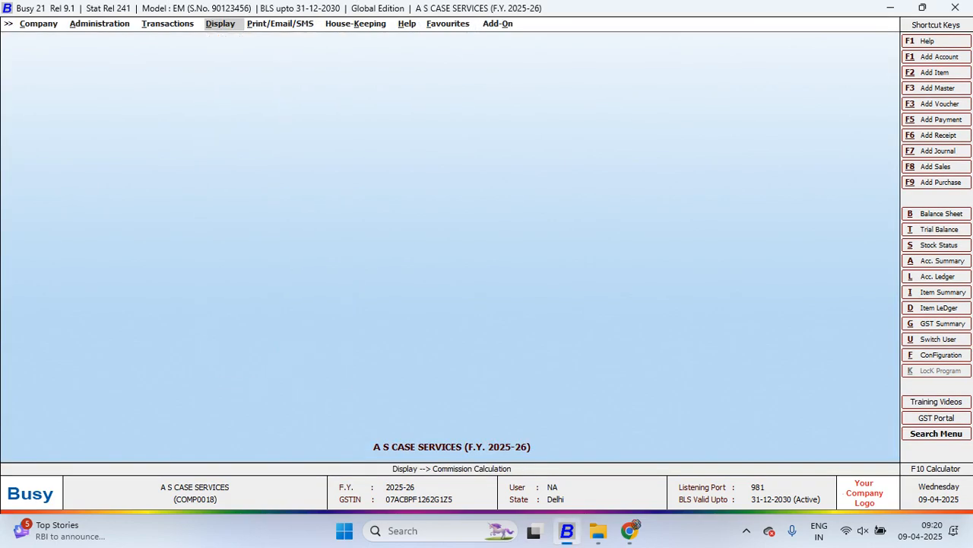
Open the Accounts section of the Features / Options configuration
key(Left)
key(Left)
key(Return)
key(Down)
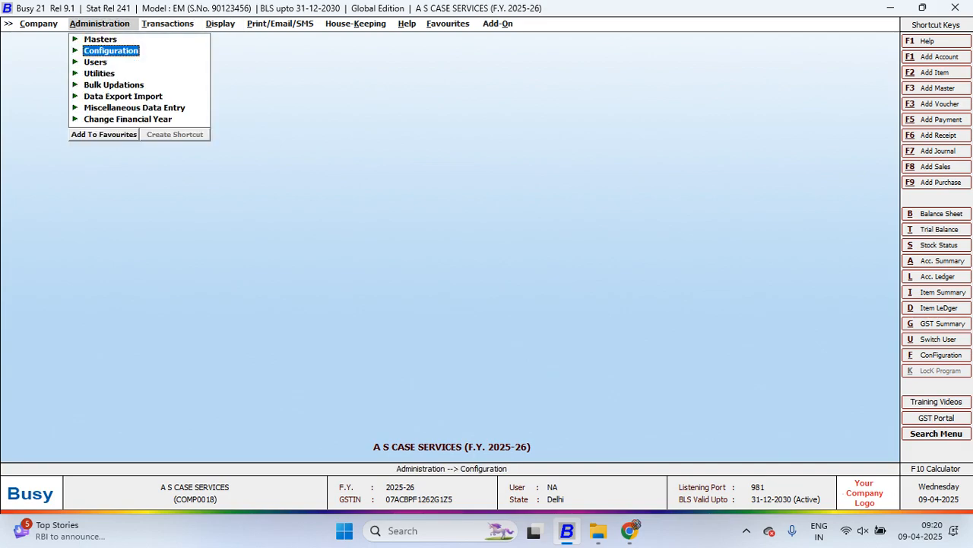
key(Return)
key(Return)
key(Down)
key(Down)
key(Down)
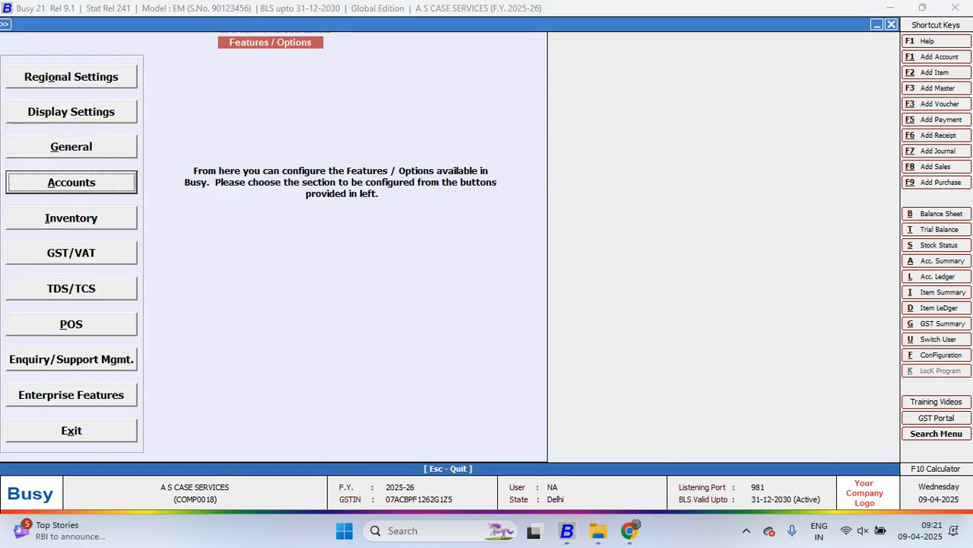
key(Return)
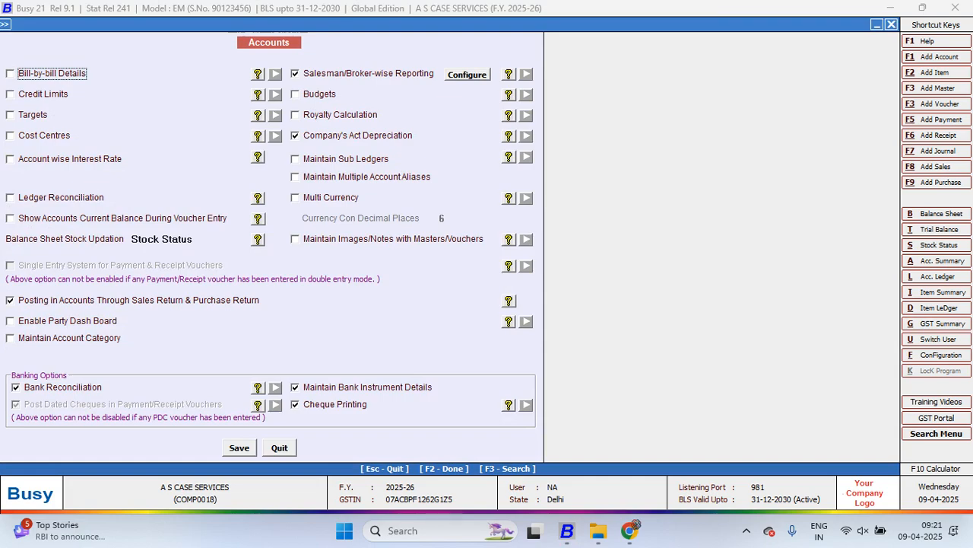
Enable Budgets in the Accounts options, save the configuration, and exit it
click(296, 94)
key(F2)
key(Return)
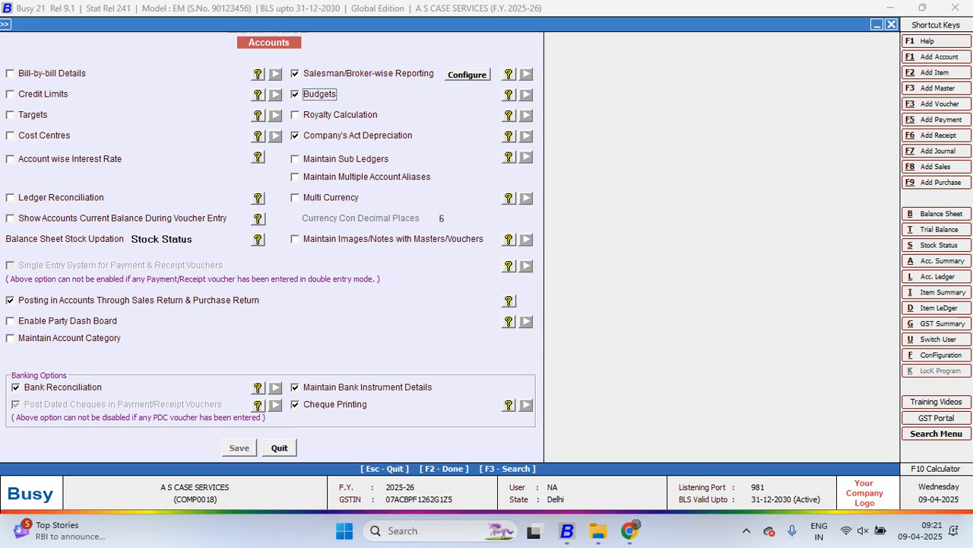
key(Escape)
key(Escape)
Start the account master list with on-screen output for a Group of Accounts
key(Up)
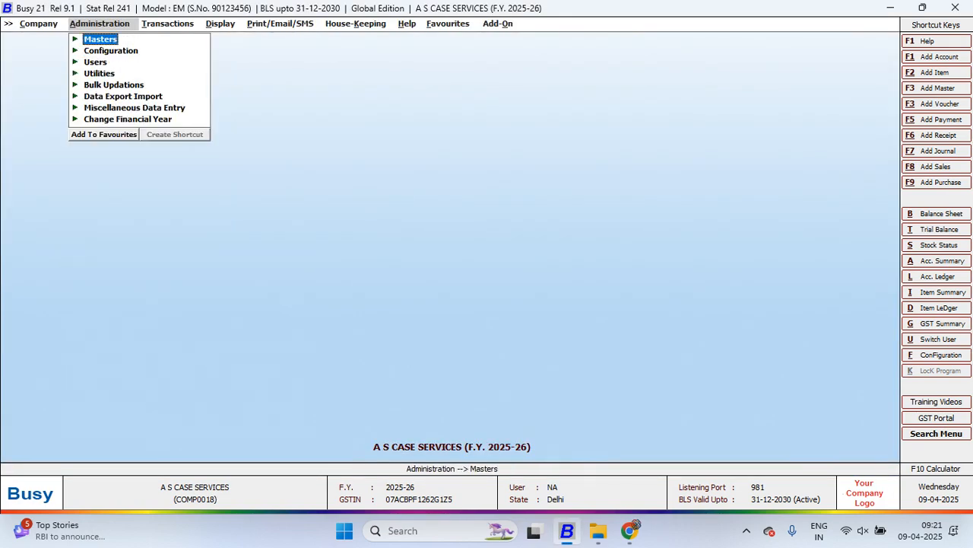
key(Return)
key(Return)
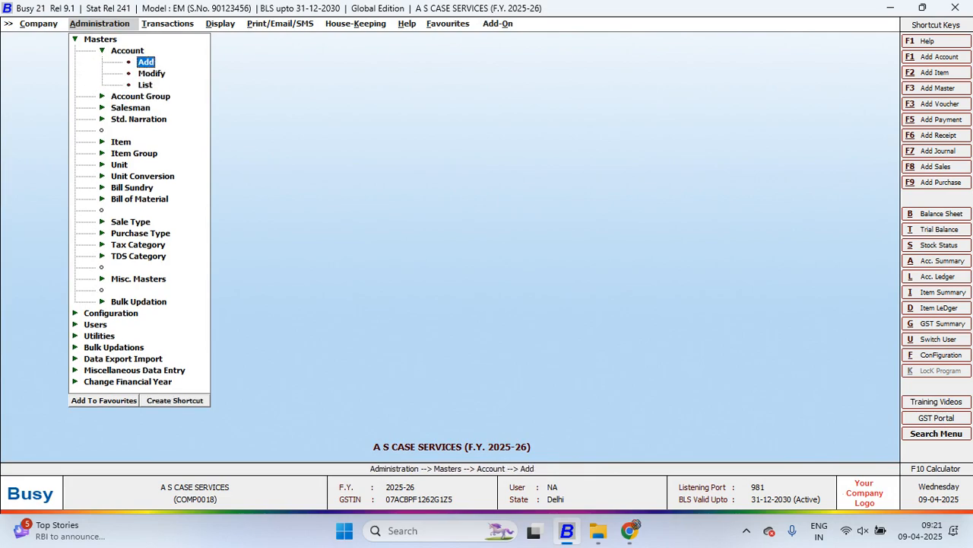
key(Down)
key(Down)
key(Return)
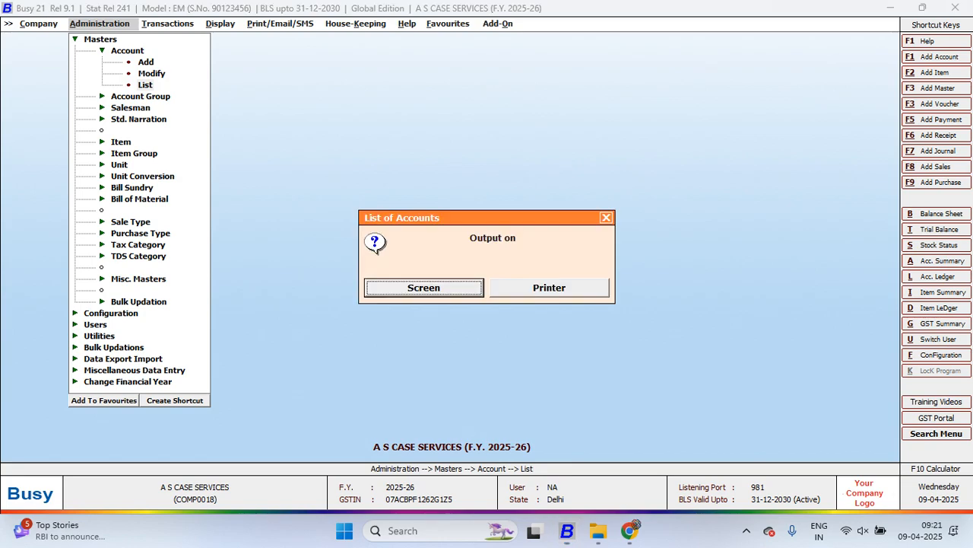
key(Return)
key(Right)
key(Left)
key(Return)
key(Right)
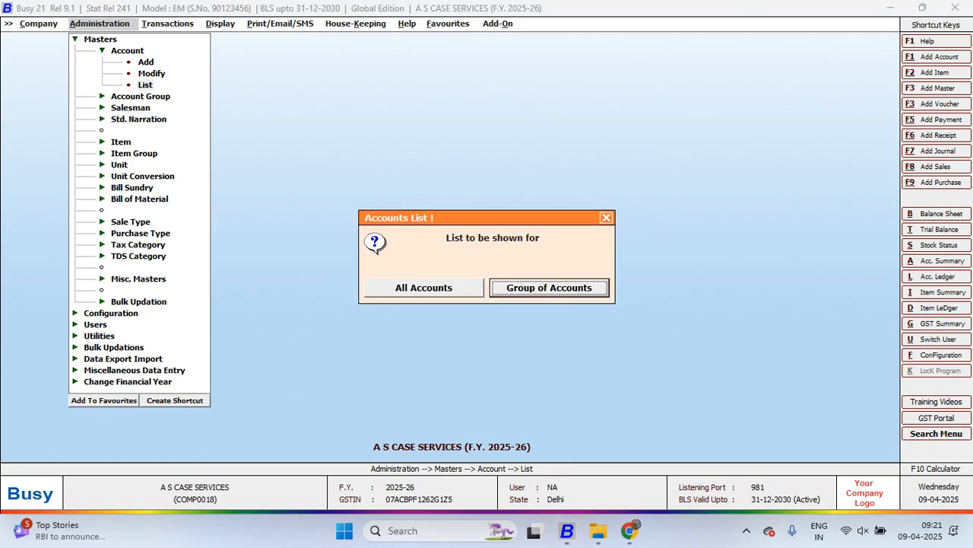
key(Return)
List the accounts of the Expenses (Indirect/Admn.) group with Show GST Details at N, and select the Commission on Sales account
text(ex)
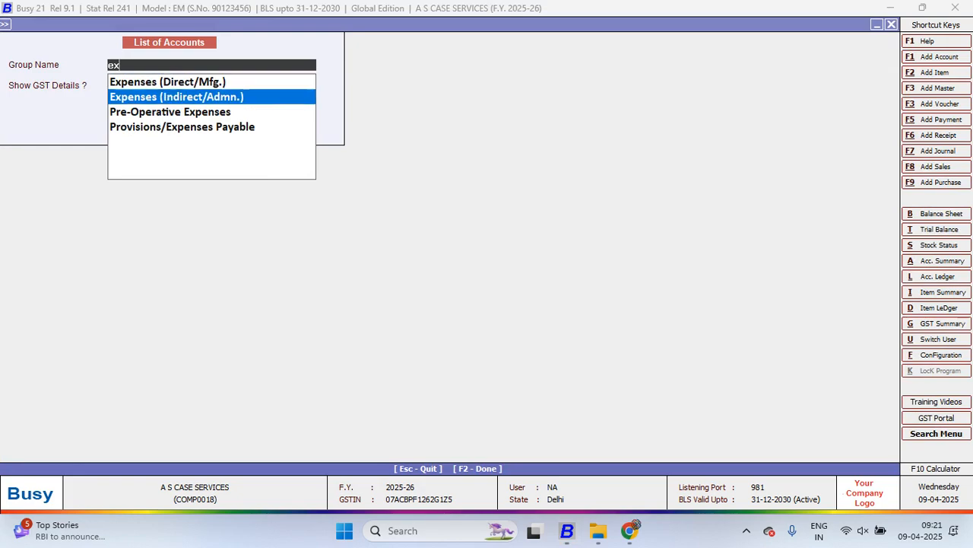
key(Return)
key(Return)
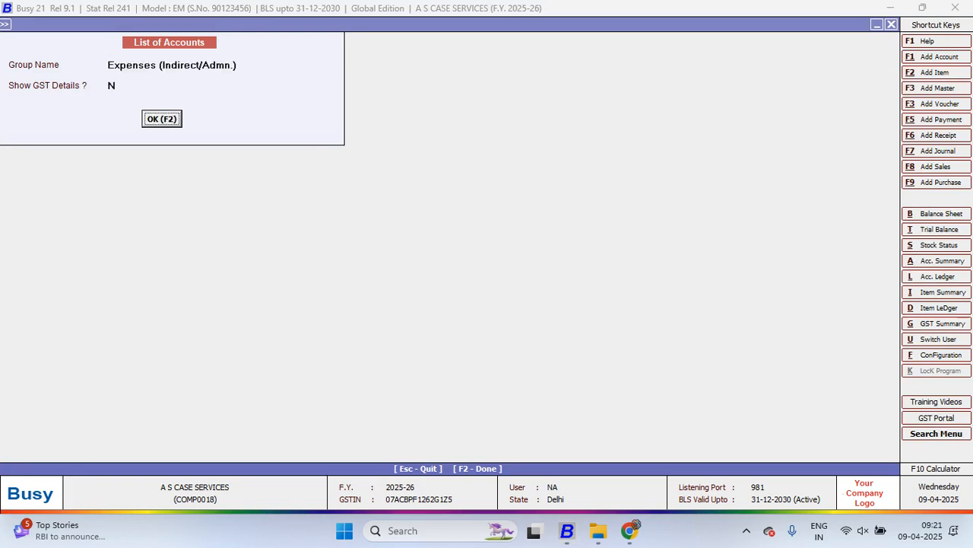
key(Return)
key(Down)
Open the Conveyance Expenses account for modification and turn on Want to Define Budgets
key(Down)
key(Down)
key(Down)
key(Down)
key(Down)
key(Down)
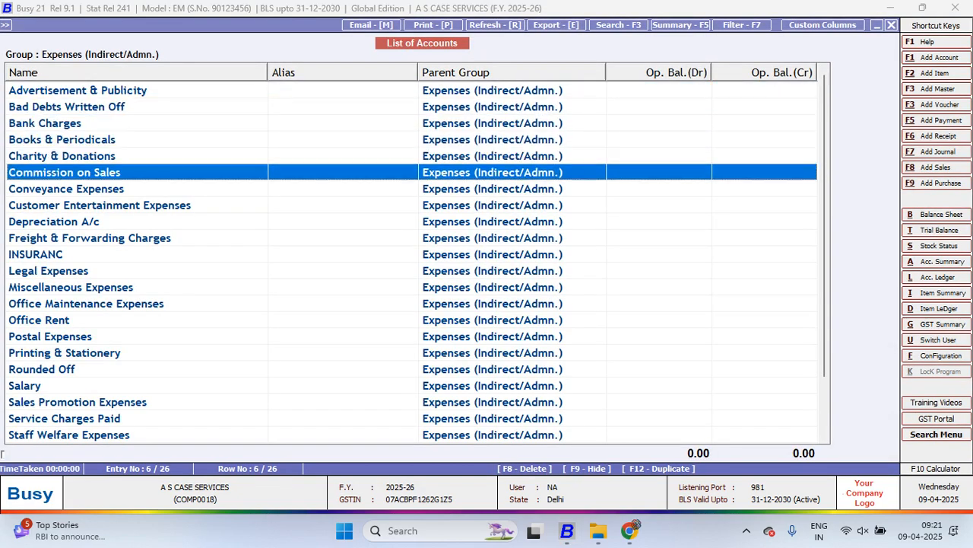
key(Up)
key(Up)
key(Up)
key(Down)
key(Down)
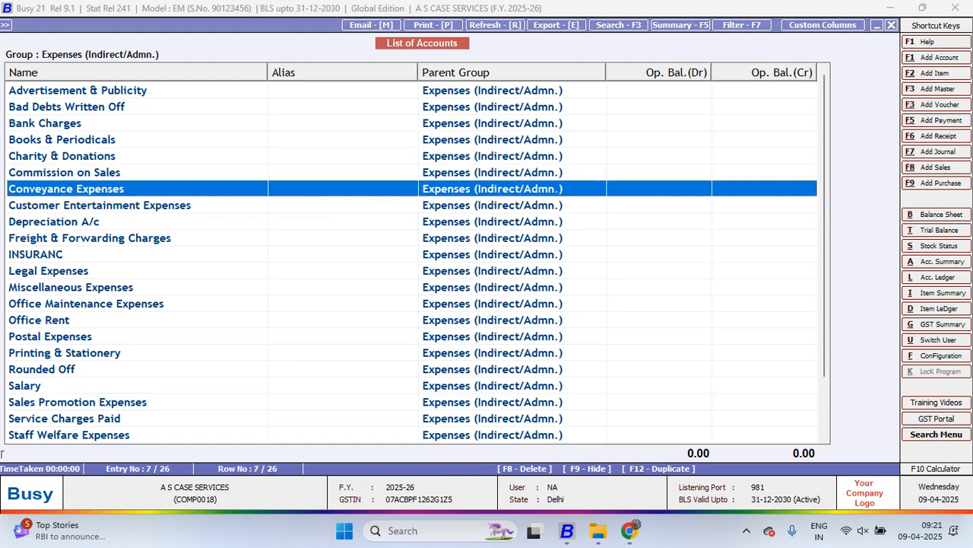
key(Return)
key(Return)
key(Return)
key(Return)
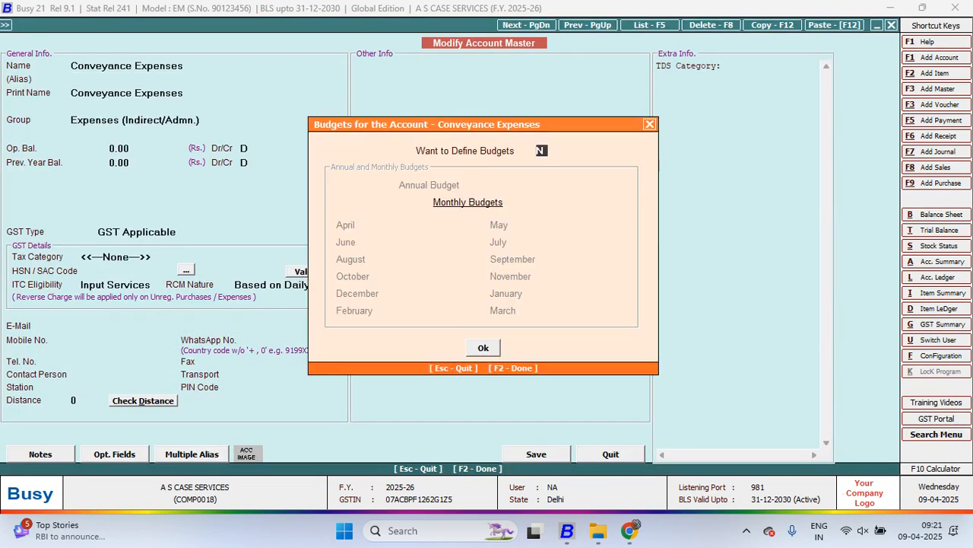
Set the Conveyance Expenses annual budget to 1,20,000, keep the even monthly split, and save the account
key(Return)
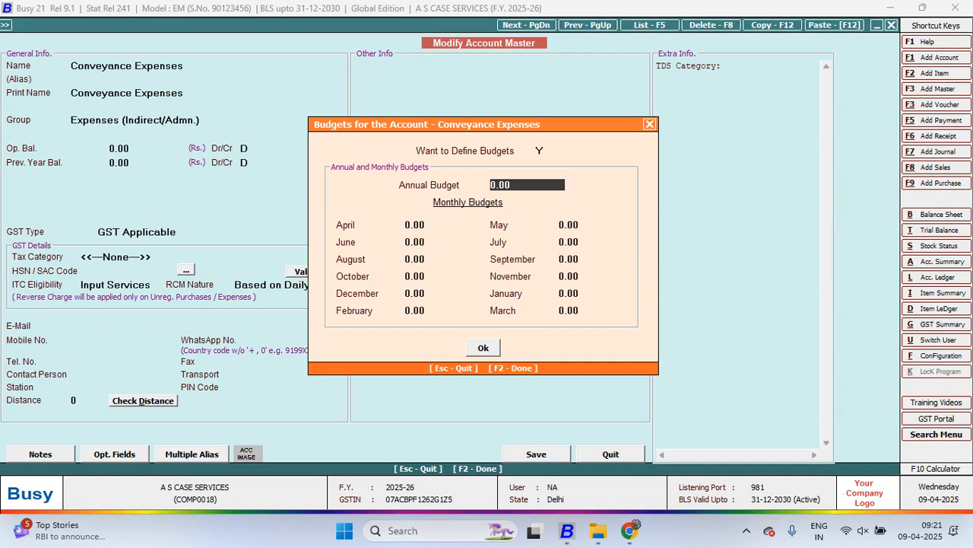
text(120K)
key(Return)
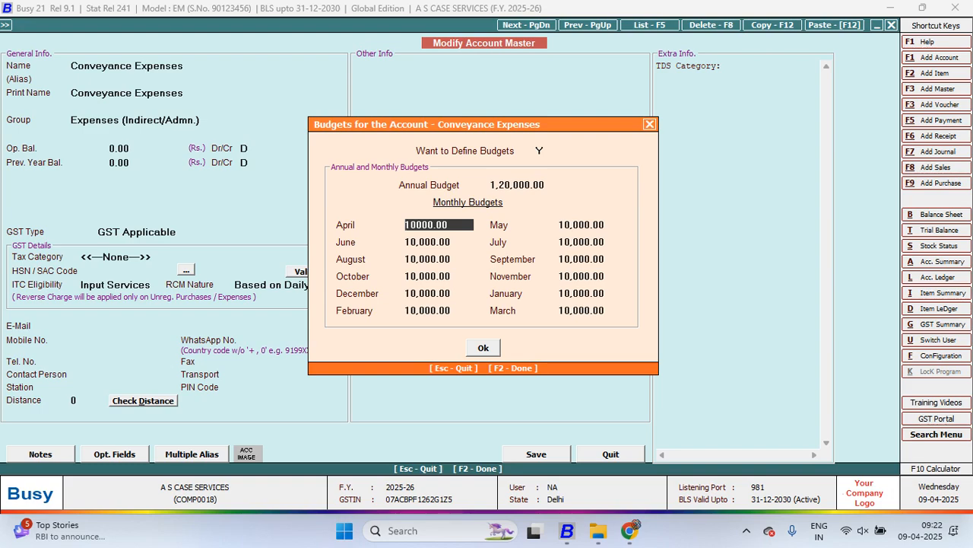
key(F2)
Open the Telephone Expenses account for modification and define an annual budget of 80,000
key(F2)
key(F2)
key(Return)
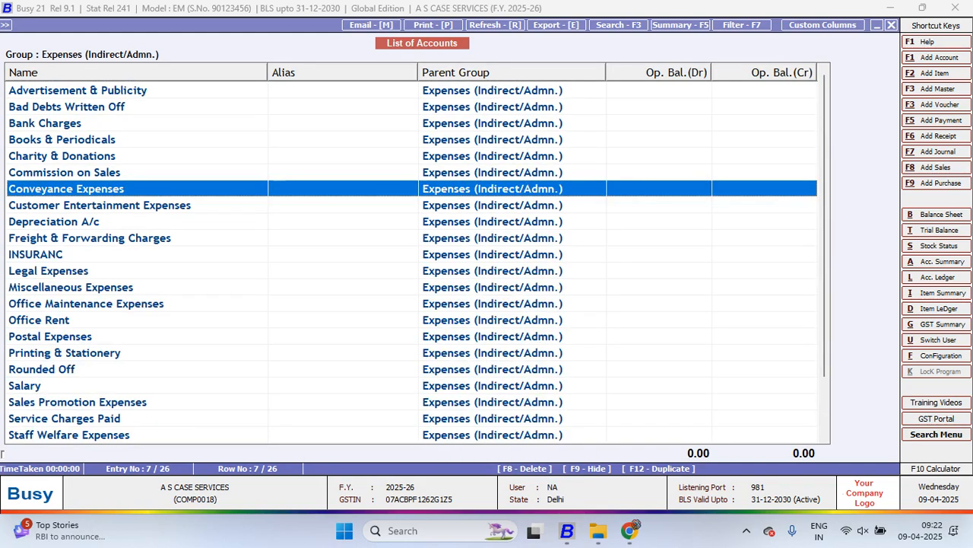
key(Down)
key(Down)
key(Down)
key(Down)
key(Down)
key(Down)
key(Down)
key(Down)
key(Down)
key(Down)
key(Down)
key(Down)
key(Down)
key(Down)
key(Down)
key(Down)
key(Return)
key(F2)
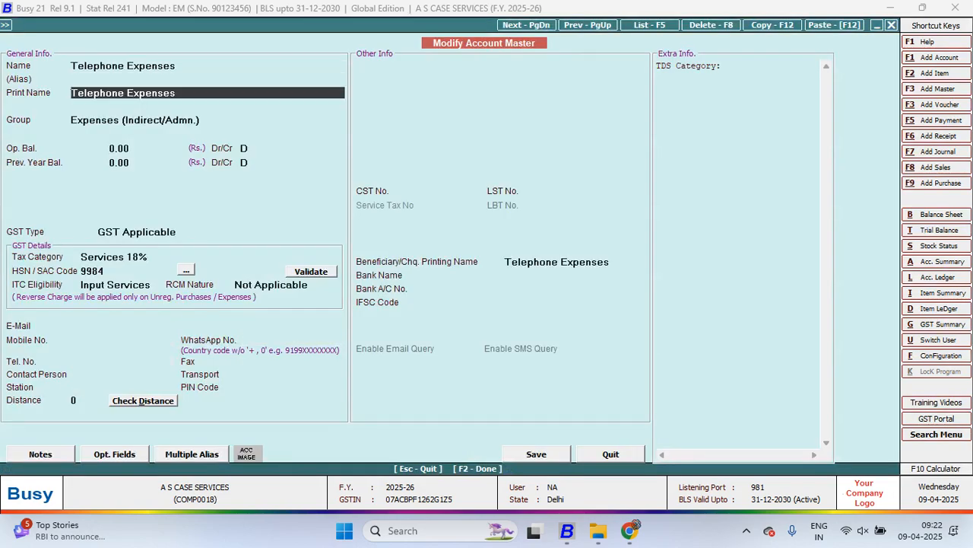
key(Return)
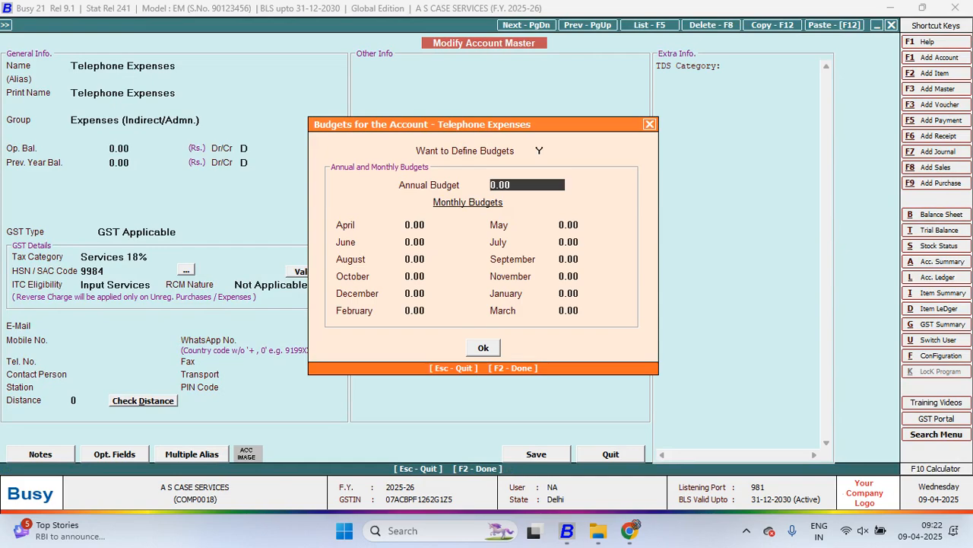
text(80000)
key(Return)
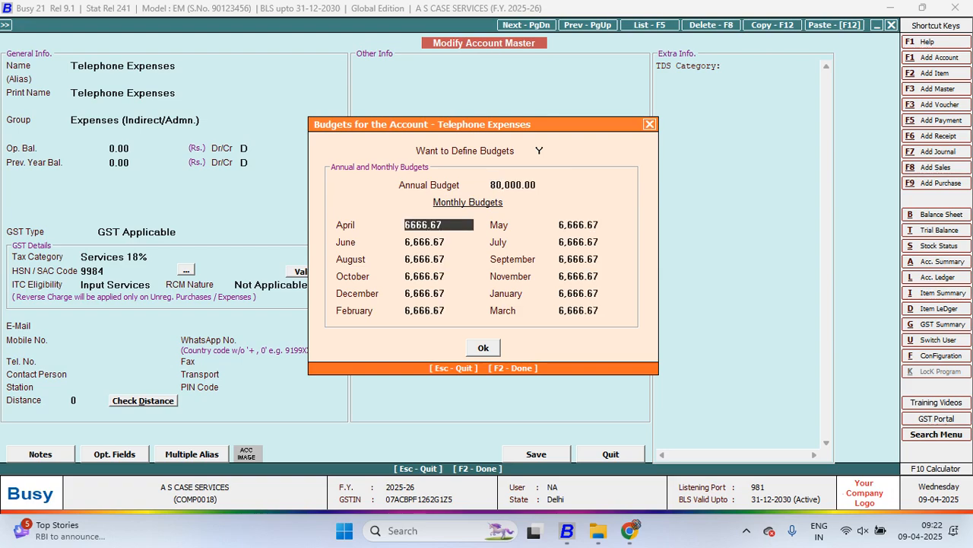
Accept the Telephone Expenses budget with its even monthly split and save the account
key(F2)
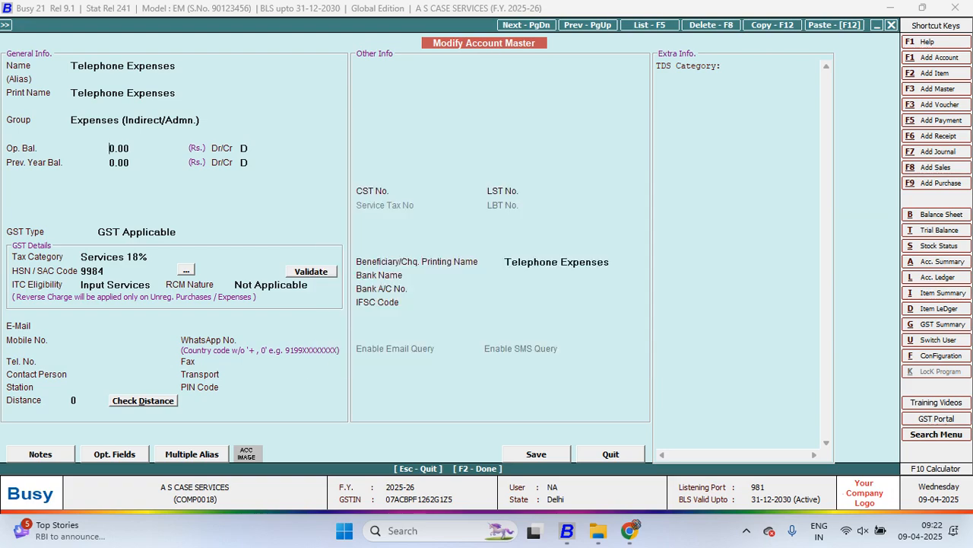
key(Up)
key(F2)
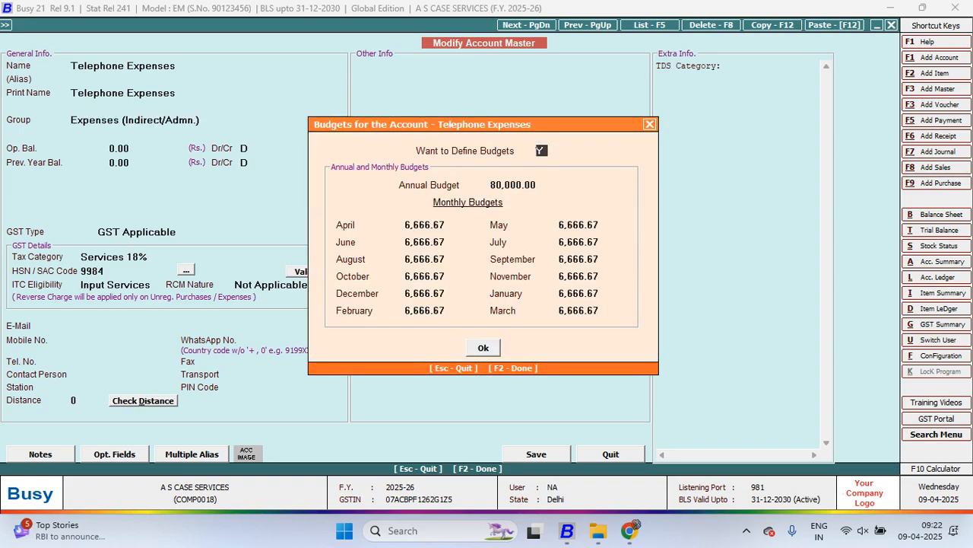
key(F2)
key(F2)
key(Return)
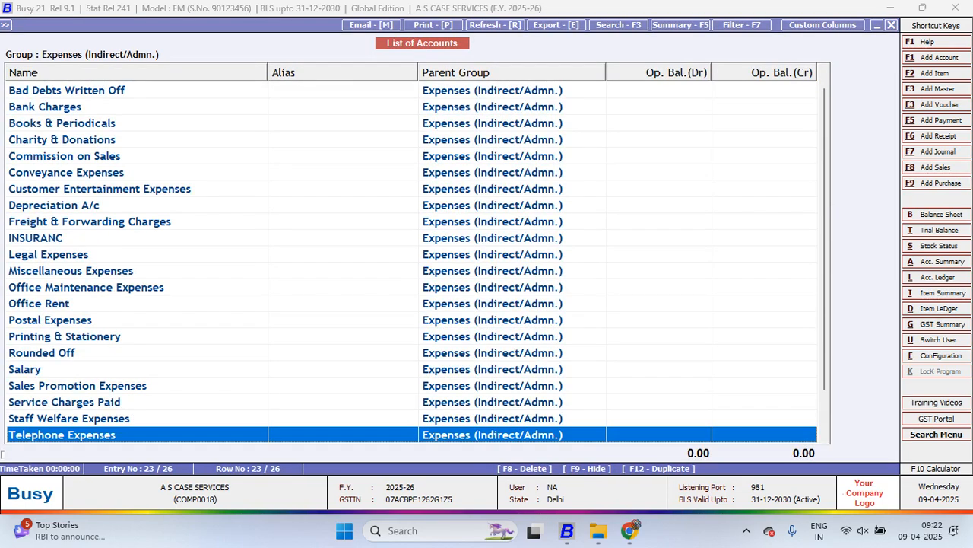
Leave the account list and start adding a new payment voucher
key(Escape)
key(Escape)
key(Escape)
key(Escape)
key(Right)
key(Down)
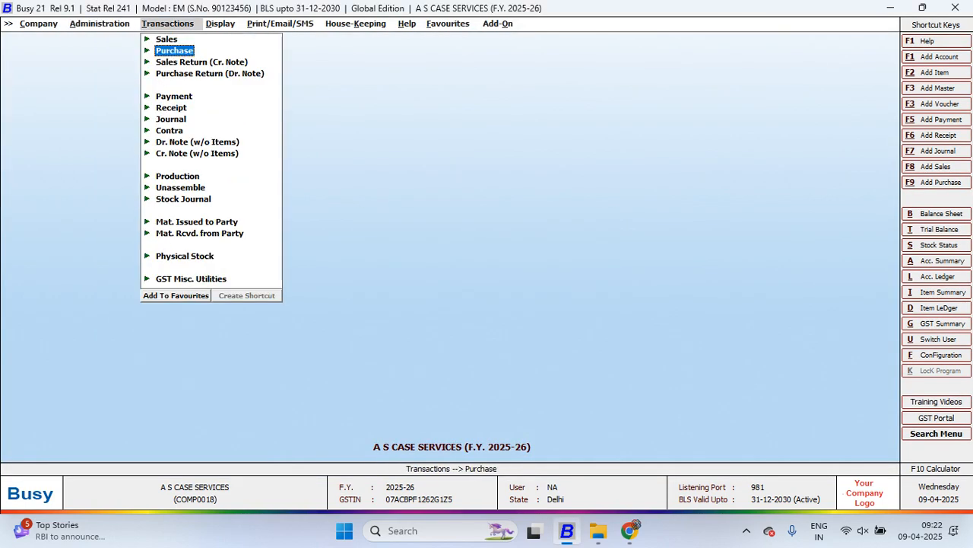
key(Down)
key(Down)
key(Down)
key(Return)
Date the Regular payment voucher 20-04-2025 and choose Conveyance Expenses as the debit account
key(Return)
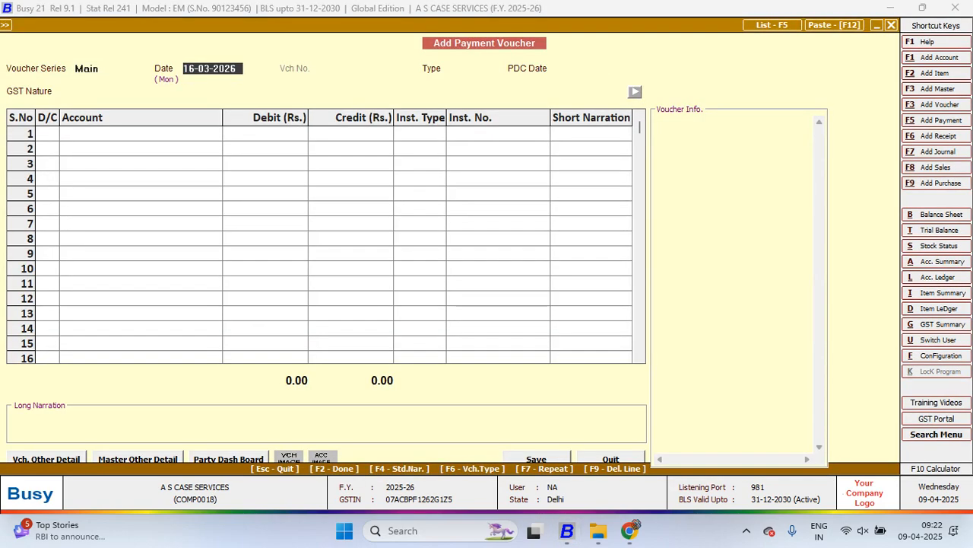
key(BackSpace)
text(20.4)
key(Return)
key(Return)
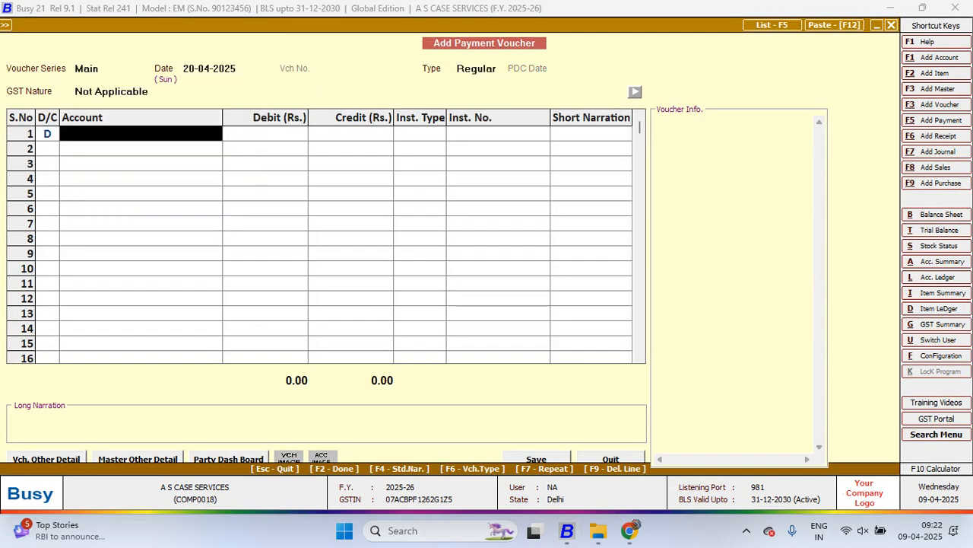
text(con)
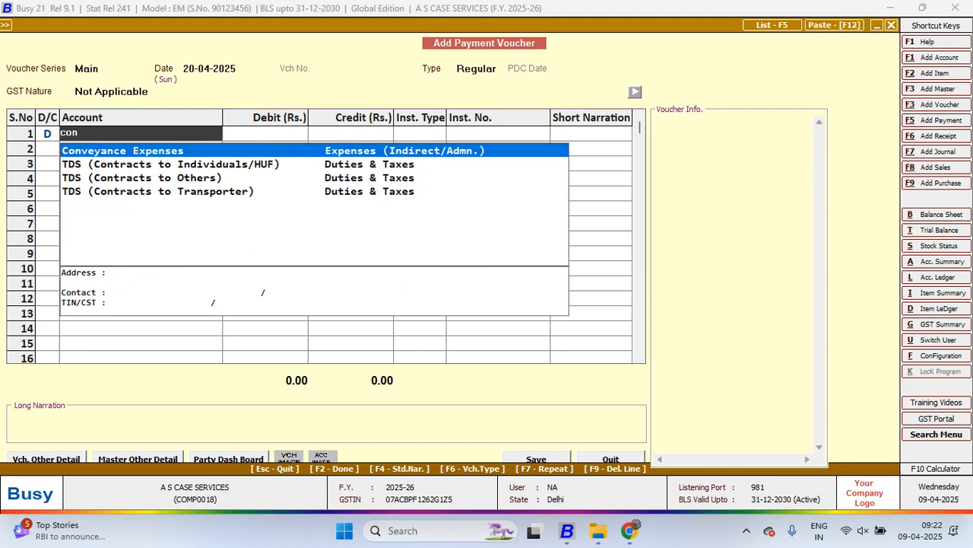
key(Return)
Set the Conveyance Expenses debit to 8,000 and complete the line without instrument details or narration
text(8)
key(Return)
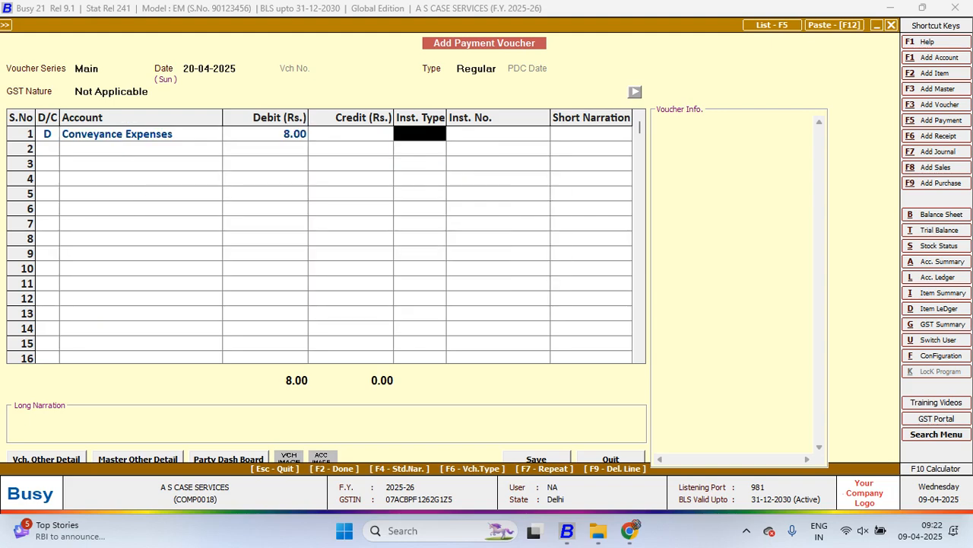
key(Escape)
text(8000)
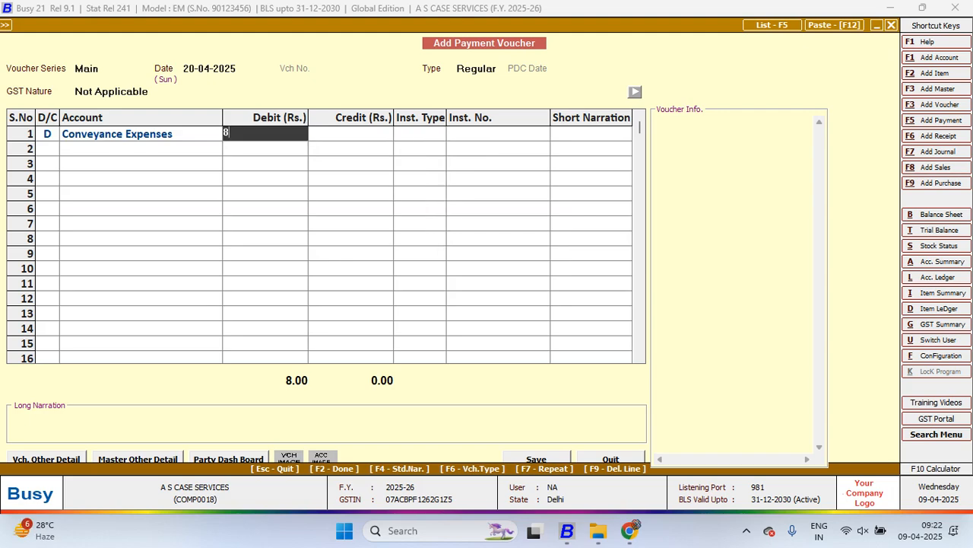
key(Return)
Credit the full amount to Cash and save the payment voucher
key(Return)
key(Return)
key(Return)
text(cas)
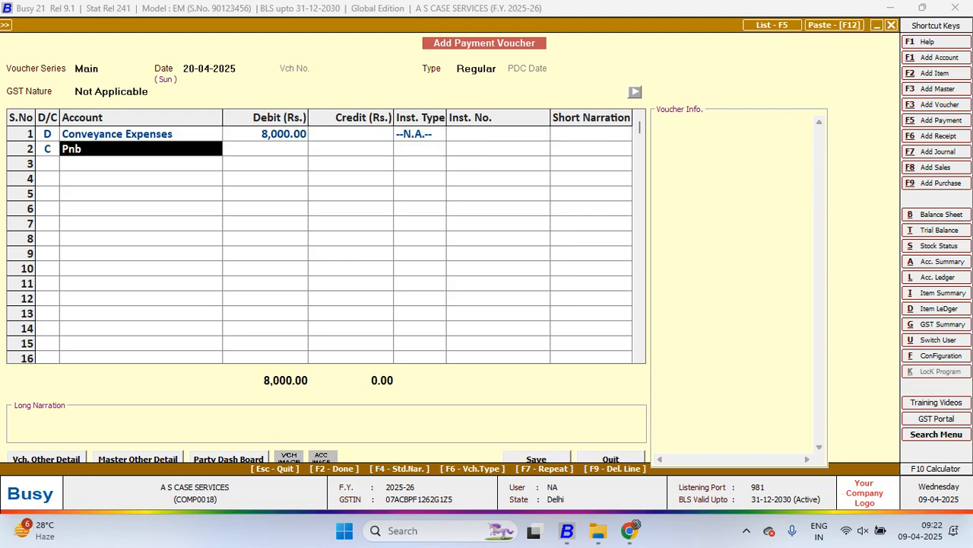
key(Return)
key(Return)
key(Return)
key(Return)
key(Return)
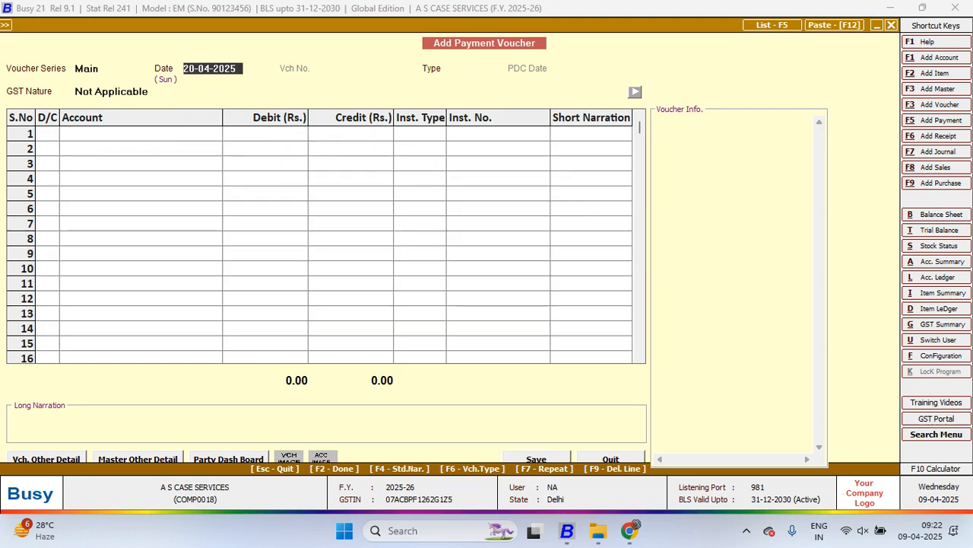
Date the next payment voucher 25-04-2025 and choose Conveyance Expenses as the debit account
text(25)
key(Return)
key(Return)
key(Return)
key(Return)
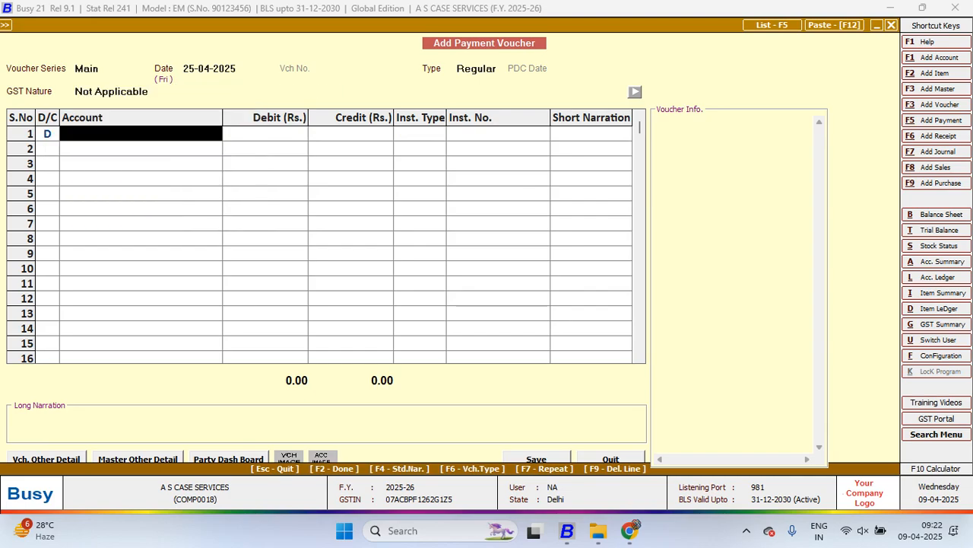
text(co)
key(Down)
key(Down)
Debit Conveyance Expenses with 5,000, credit Cash with 5,000, and try to save the voucher
key(Return)
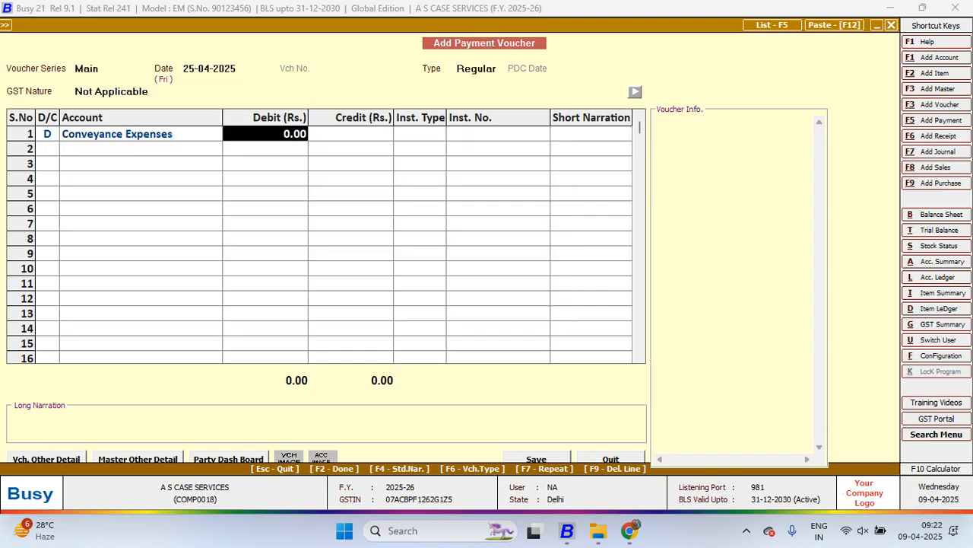
text(5,000)
key(Return)
key(Return)
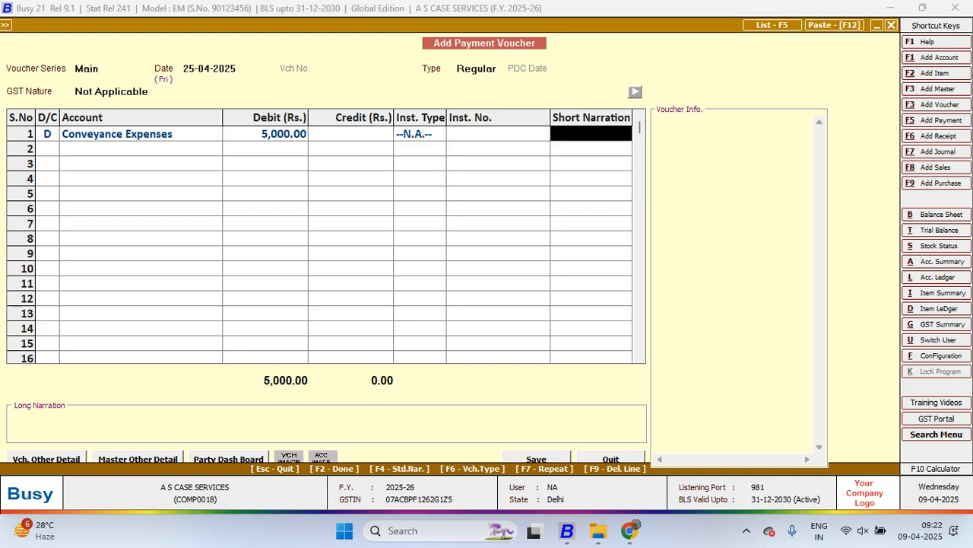
key(Return)
key(Return)
key(Return)
key(Return)
key(Return)
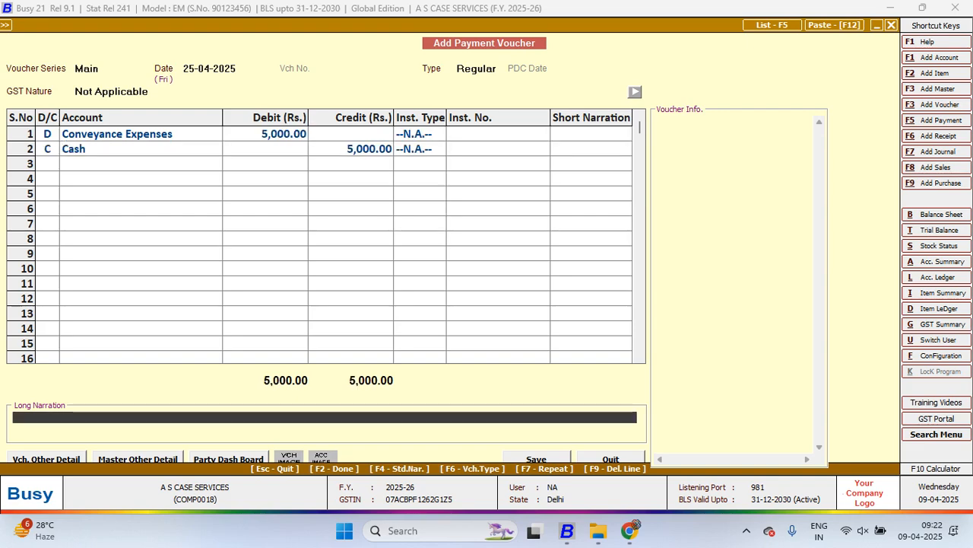
key(Return)
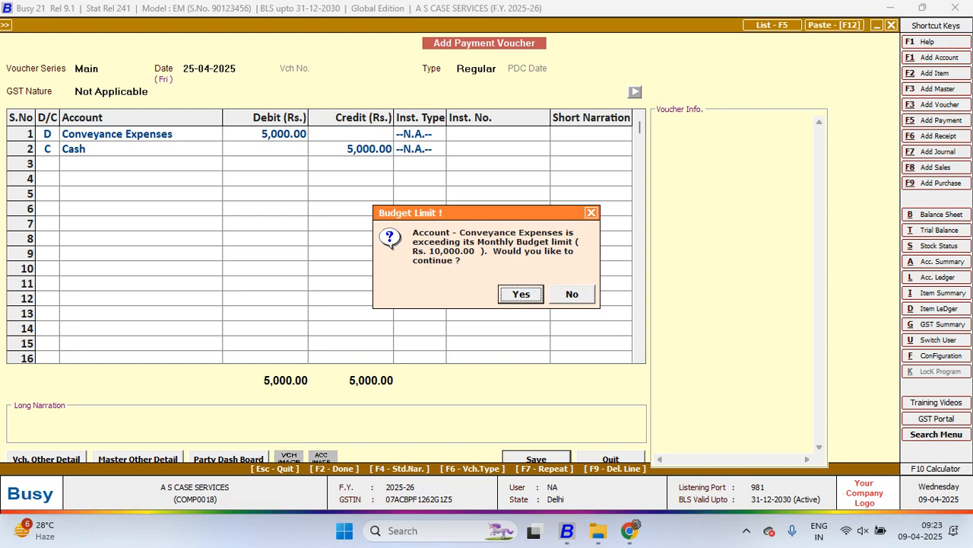
Decline to exceed the monthly budget limit and quit the payment voucher without saving
key(Escape)
key(Escape)
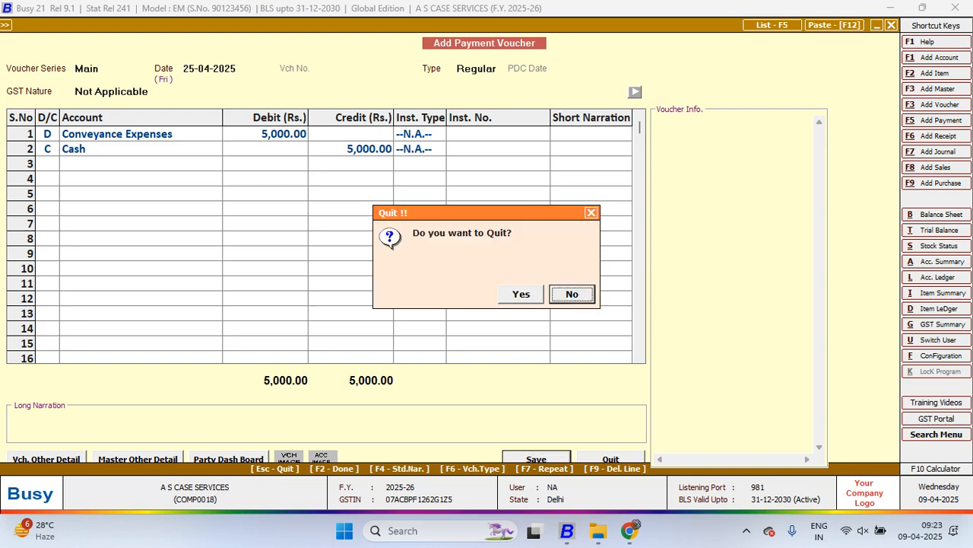
key(Return)
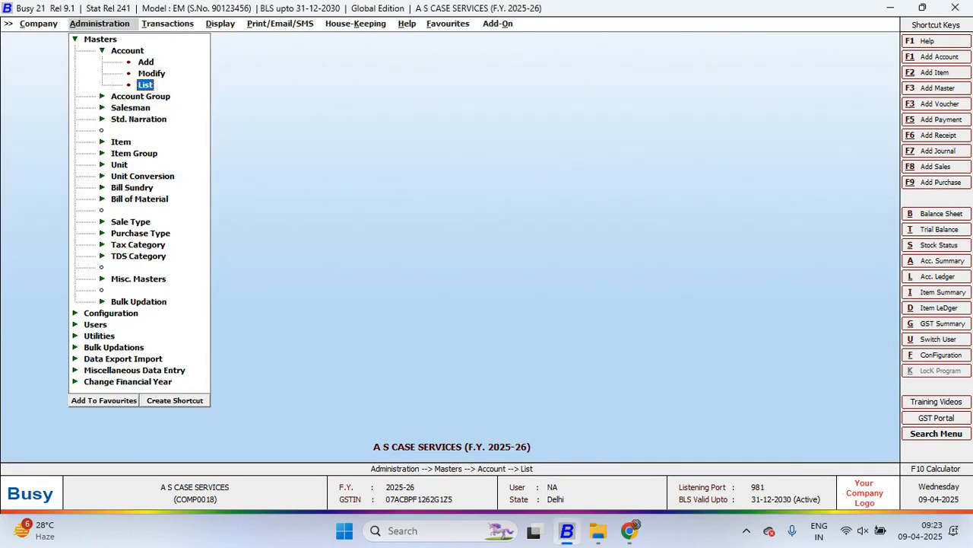
Open the Warning Alarms configuration
key(Escape)
key(Right)
key(Escape)
key(Left)
key(Escape)
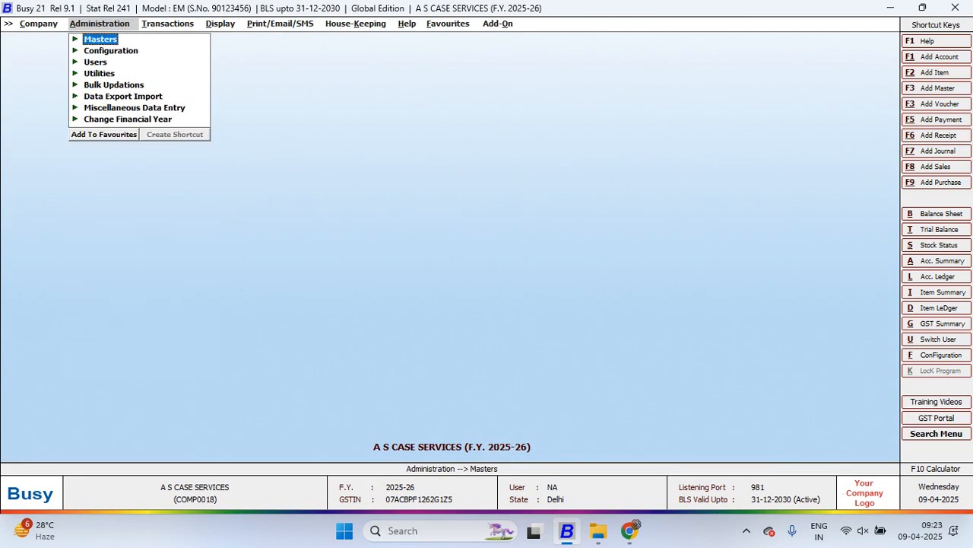
key(Down)
key(Down)
key(Up)
key(Return)
key(Down)
key(Down)
key(Down)
key(Down)
key(Down)
key(Down)
key(Down)
key(Down)
key(Down)
key(Down)
key(Down)
key(Down)
key(Down)
key(Down)
key(Down)
key(Down)
key(Down)
key(Down)
key(Down)
key(Down)
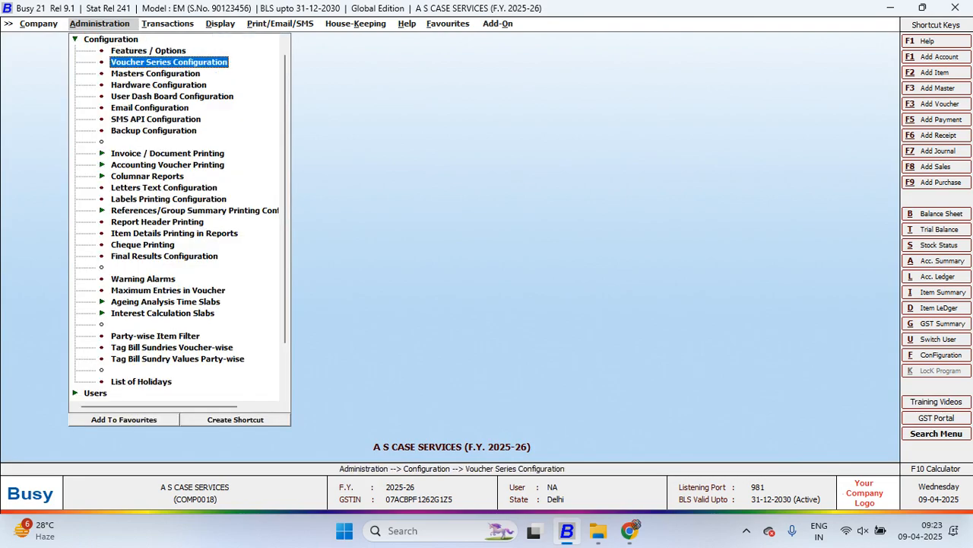
key(Return)
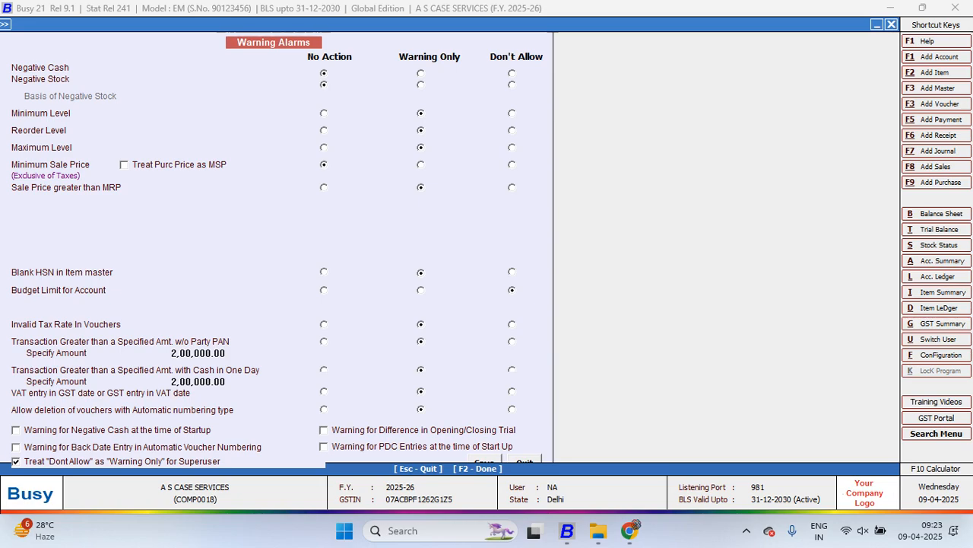
Disable treating "Dont Allow" as "Warning Only" for Superuser, and save the warning alarm settings
click(16, 462)
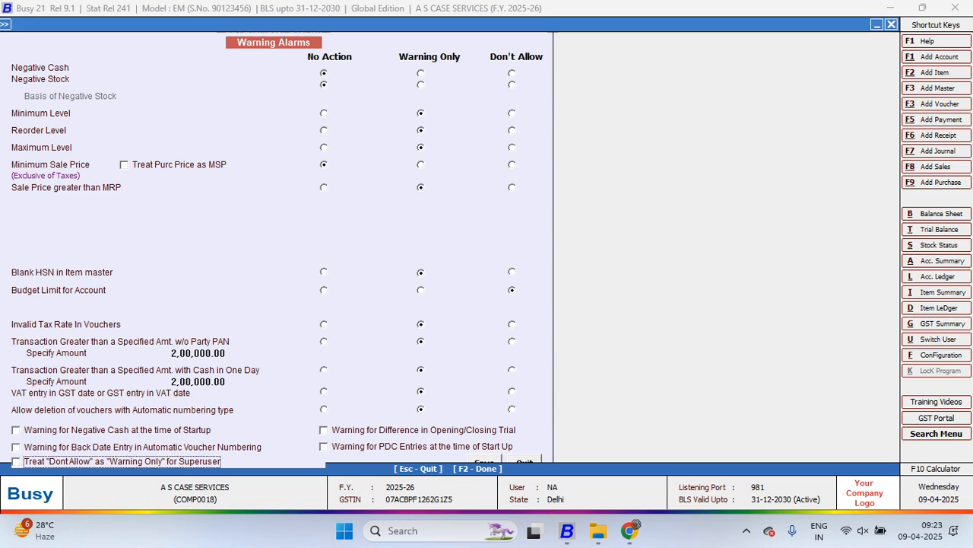
key(F2)
key(Return)
key(Escape)
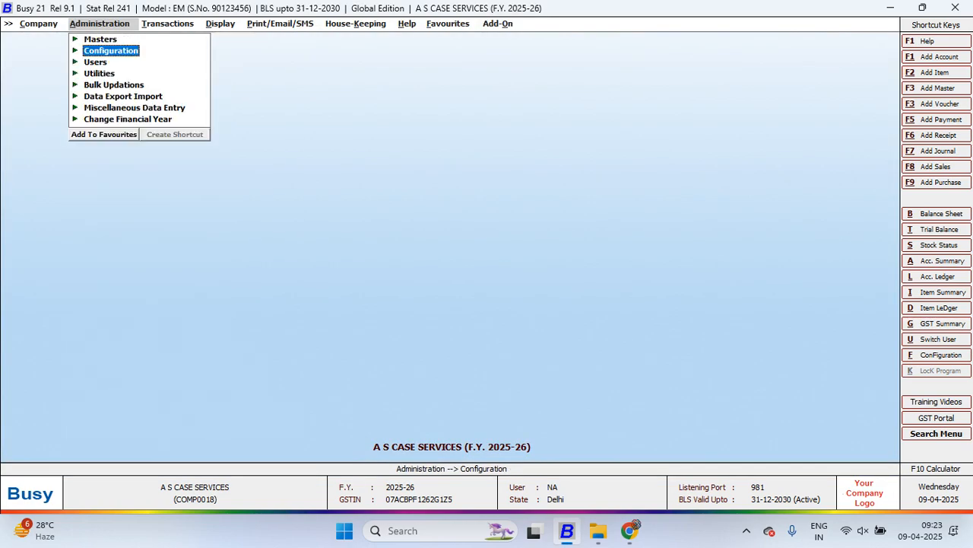
Start adding another payment voucher
key(Right)
key(Down)
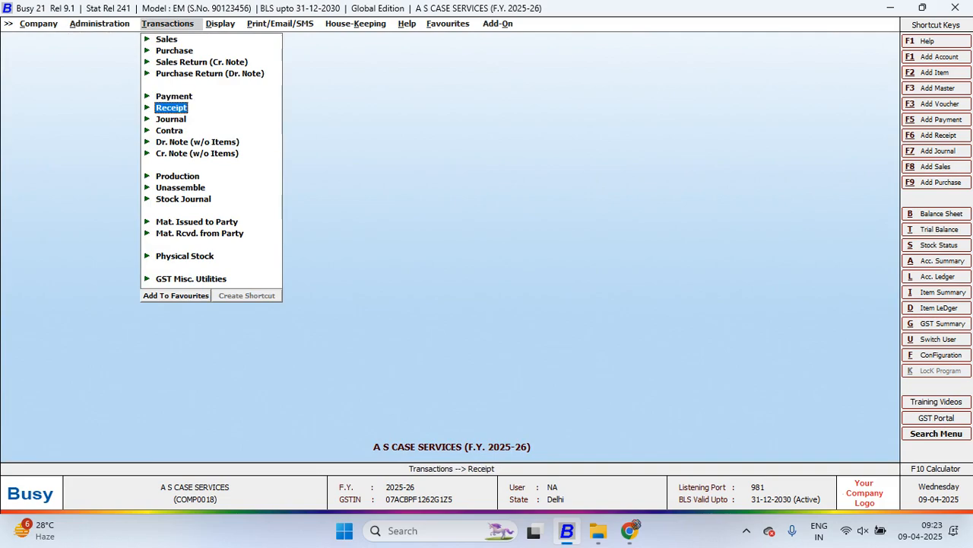
key(Up)
key(Right)
key(Return)
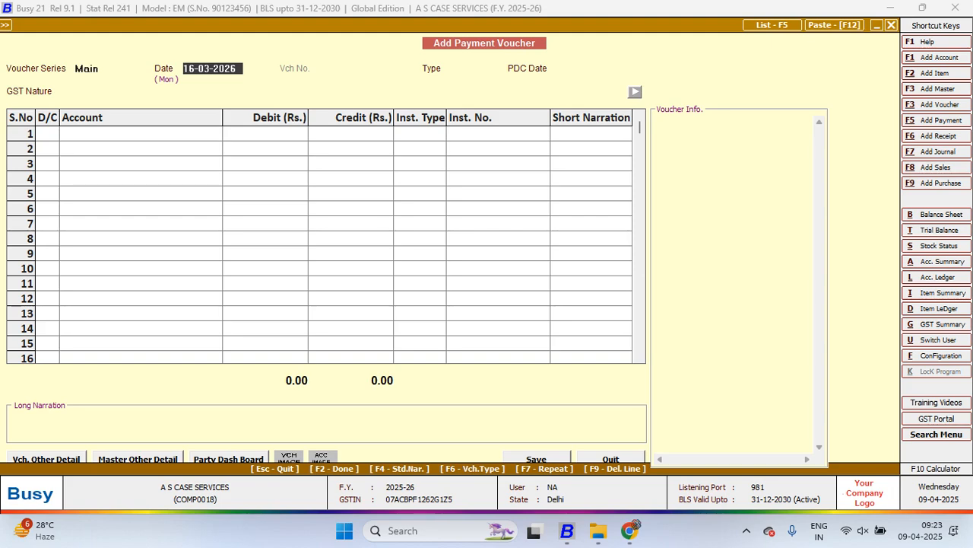
Date the Regular payment voucher 30-04-2025 and choose Conveyance Expenses as the debit account
text(30-4)
key(Return)
key(Return)
key(Return)
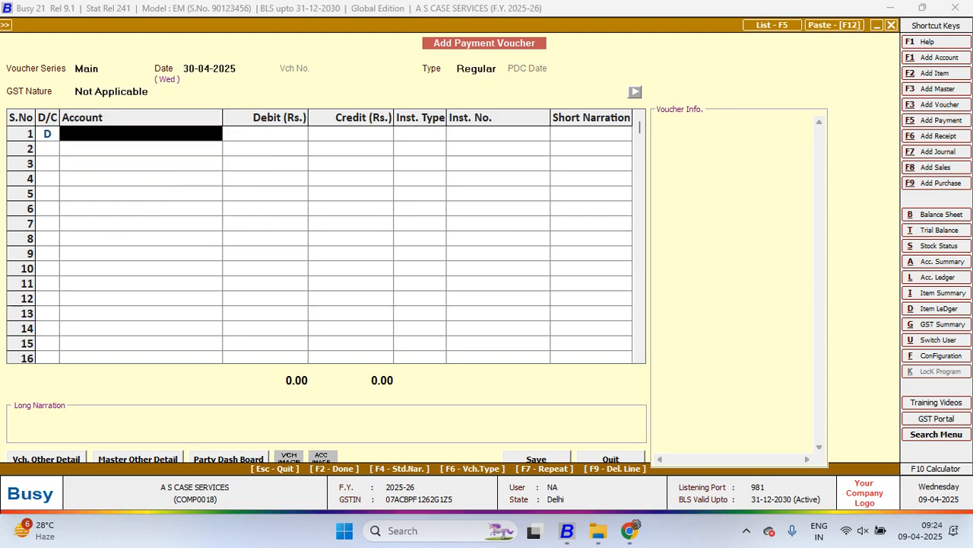
text(con)
Debit Conveyance Expenses with 5,000 and credit Cash with 5,000 in the payment voucher
key(Return)
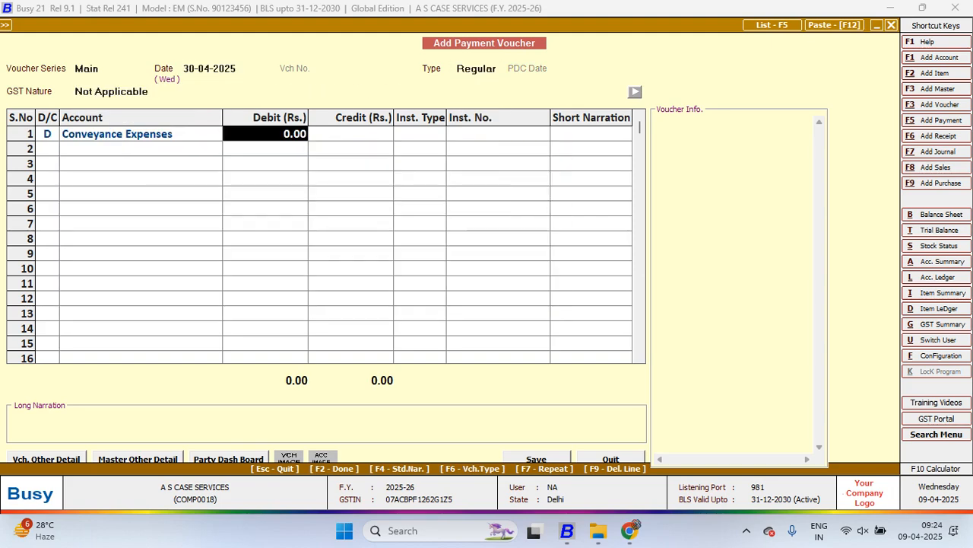
text(5000)
key(Return)
key(Return)
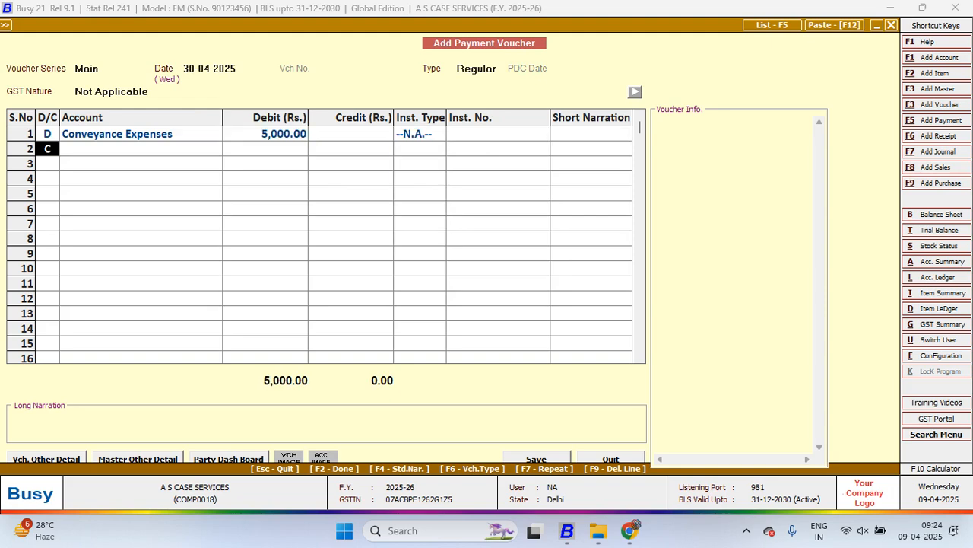
key(Return)
text(cas)
Try to save the over-budget payment voucher, and leave the entry without saving it
key(Return)
key(Return)
key(Return)
key(Return)
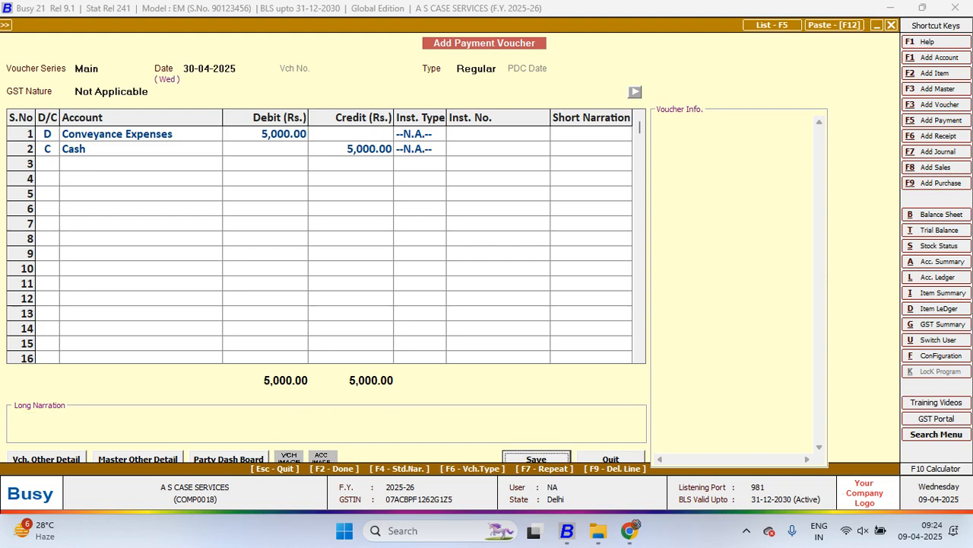
key(Return)
key(Return)
key(Return)
key(Return)
key(Return)
key(Return)
key(Return)
key(Return)
key(Return)
key(Return)
key(Return)
key(Return)
key(Return)
key(Return)
key(Return)
key(Return)
key(Return)
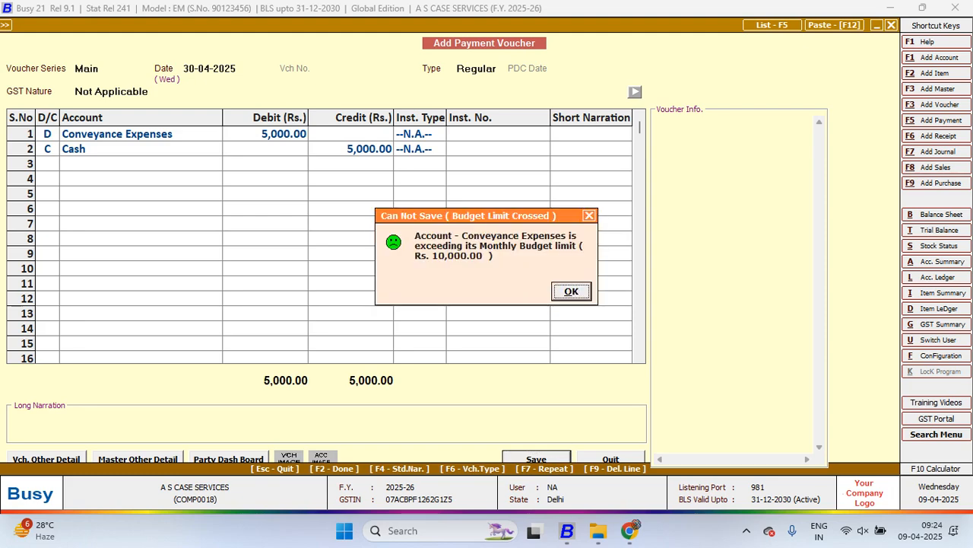
key(Escape)
key(Escape)
key(Escape)
key(Escape)
Open the Accounts section of the Features / Options configuration
key(Left)
key(Return)
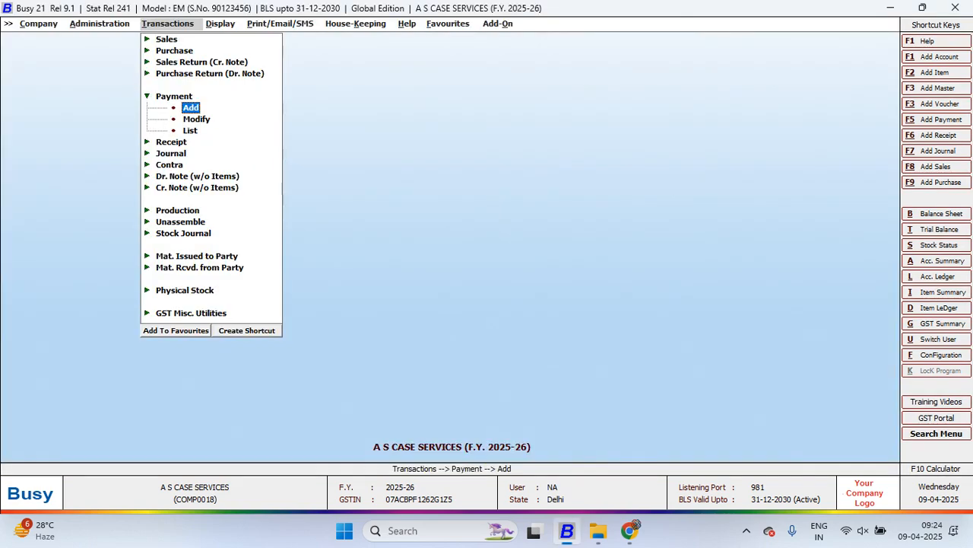
key(Left)
key(Left)
key(Left)
key(Return)
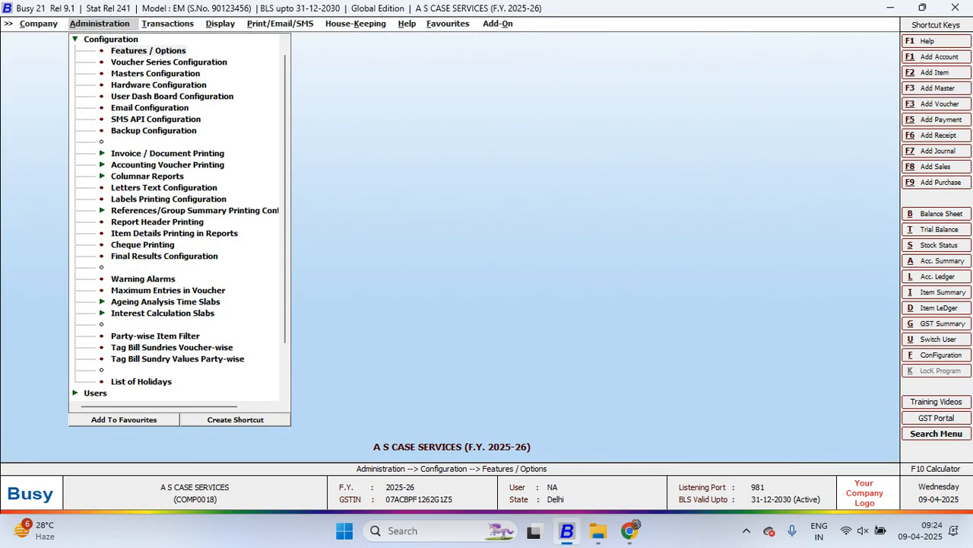
key(Return)
key(Down)
key(Down)
key(Down)
key(Return)
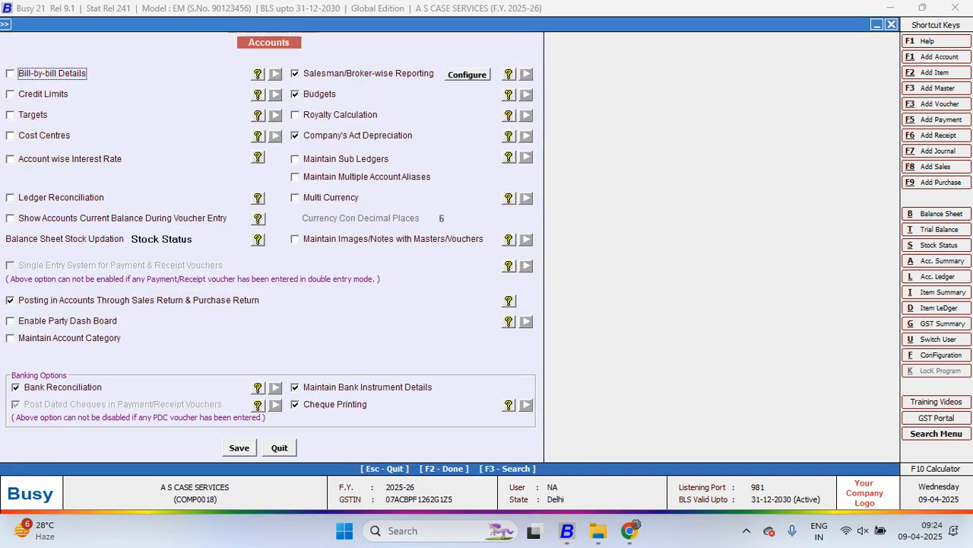
Disable Budgets and Salesman/Broker-wise Reporting, and save the Accounts features
click(296, 115)
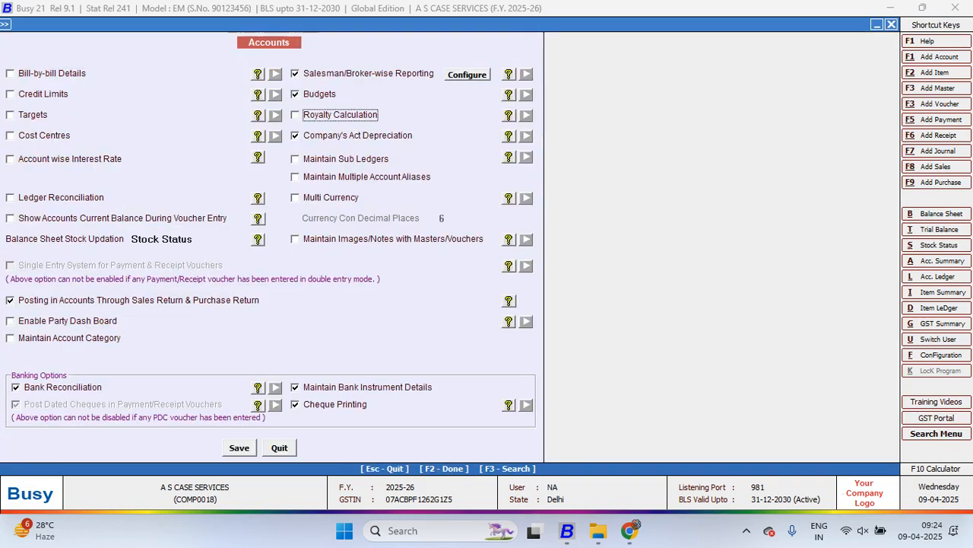
key(Up)
key(space)
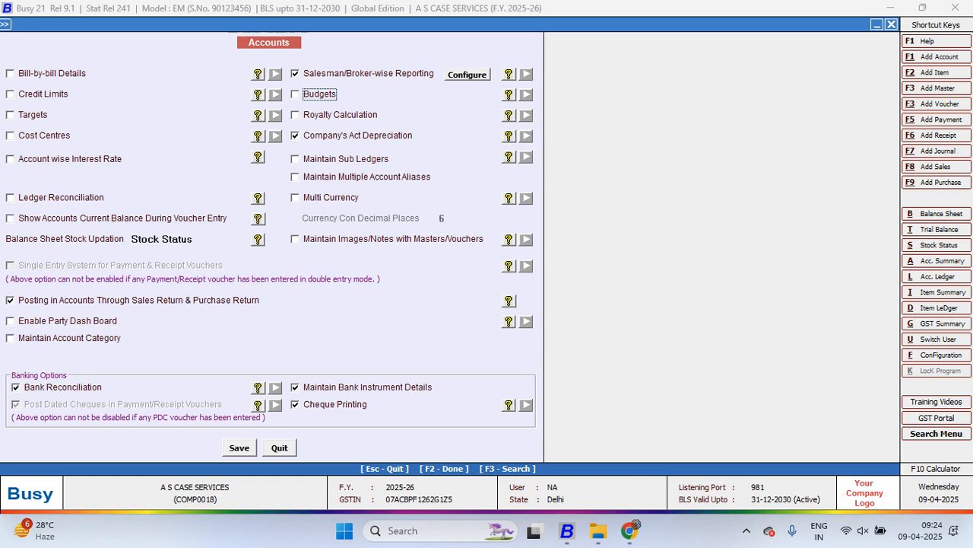
key(Up)
key(space)
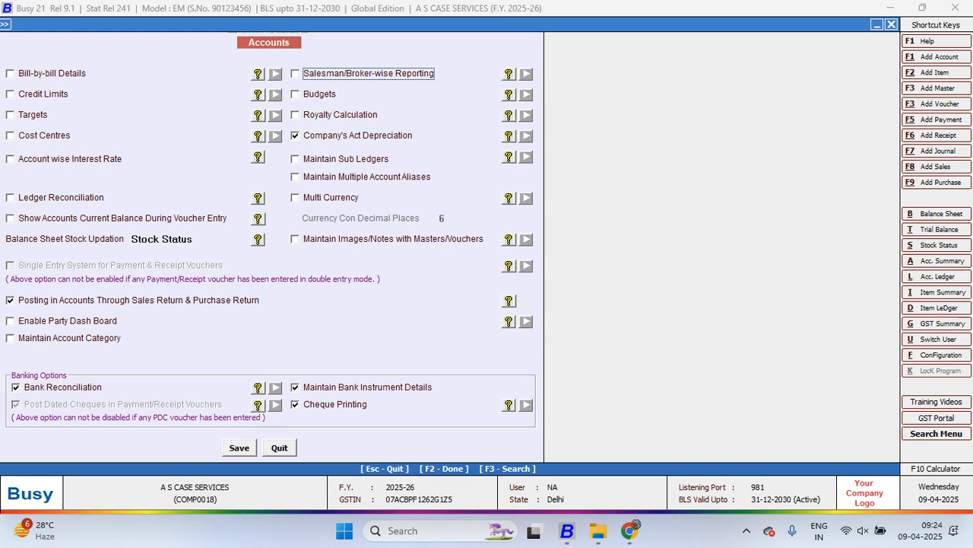
key(F2)
key(Return)
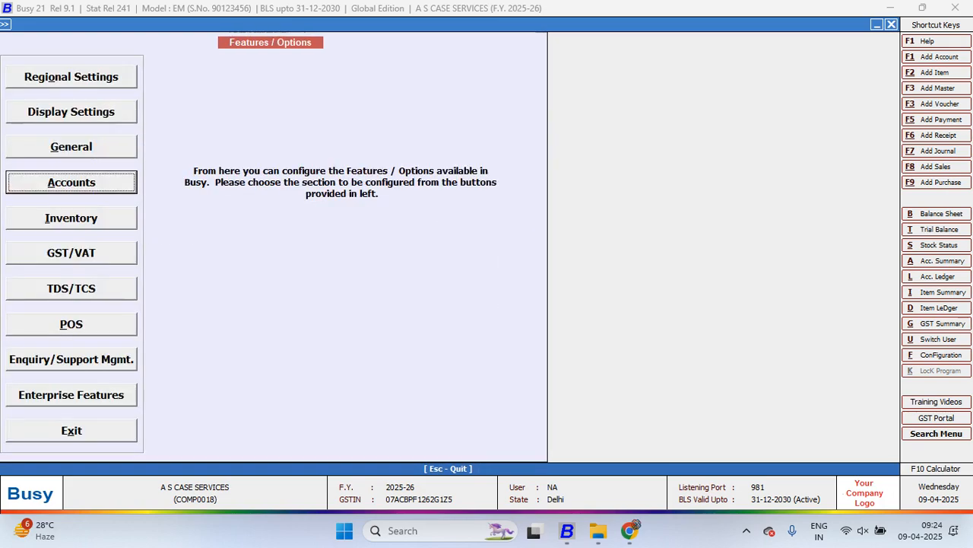
Leave the features configuration and request the list of account masters
key(Escape)
key(Escape)
key(Up)
key(Return)
key(Down)
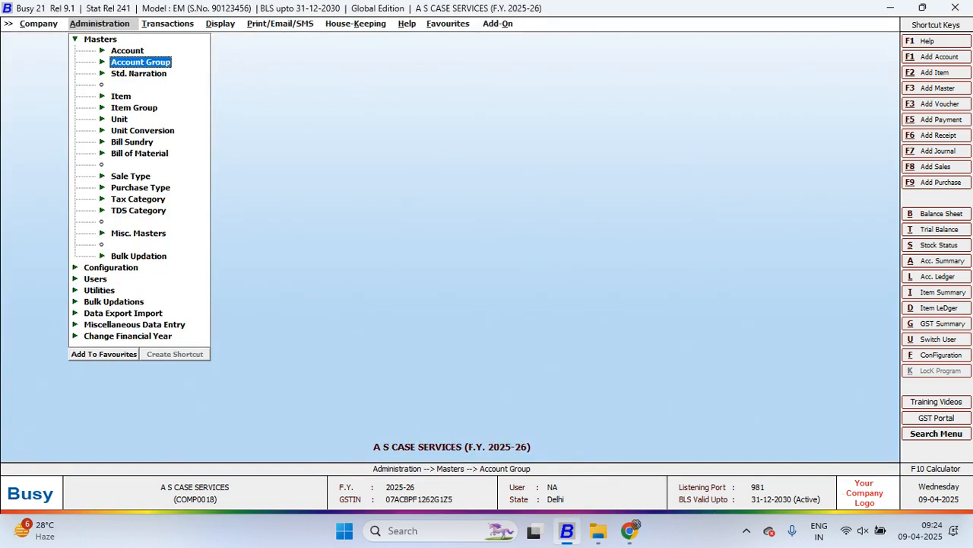
key(Up)
key(Return)
key(Down)
key(Down)
key(Return)
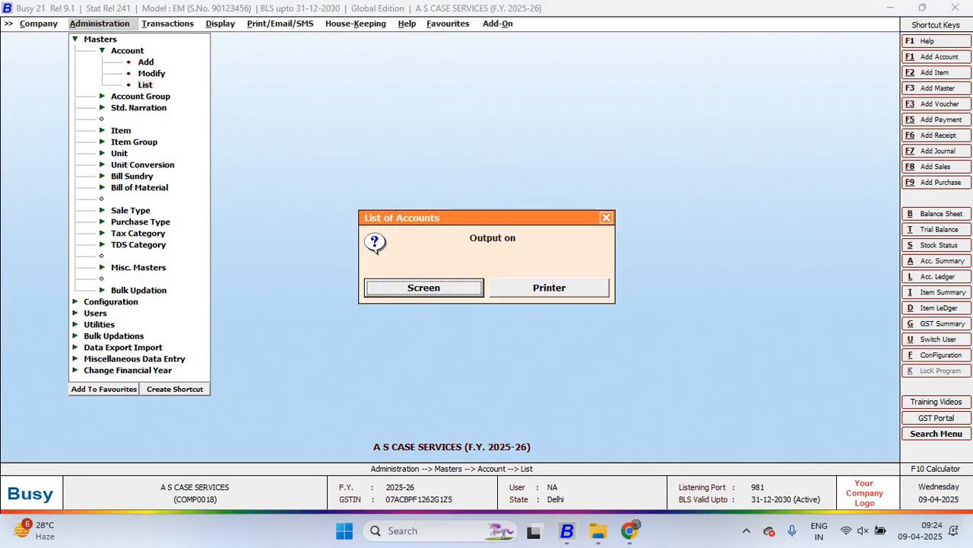
Output the account list on screen for the Fixed Assets group
key(Return)
key(Return)
key(Return)
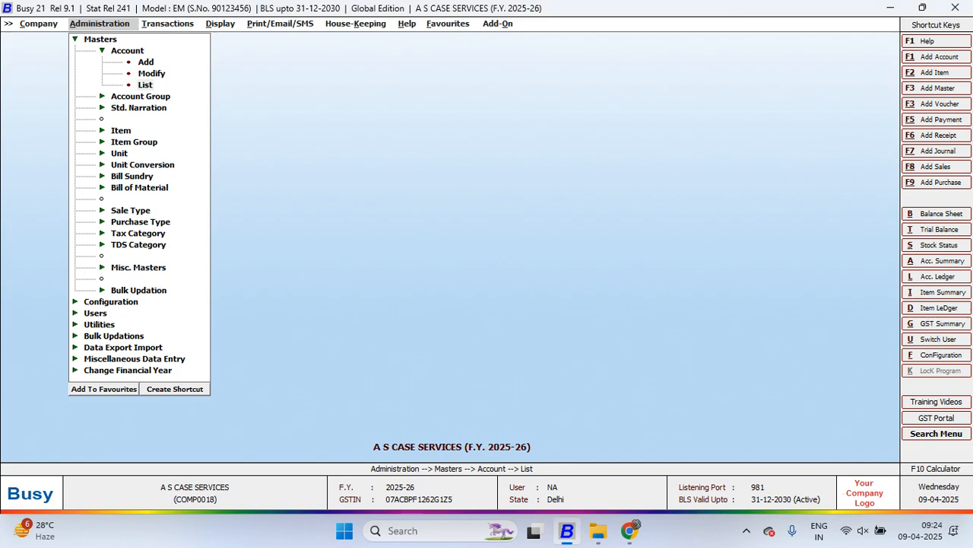
text(f)
key(Return)
key(Return)
key(Return)
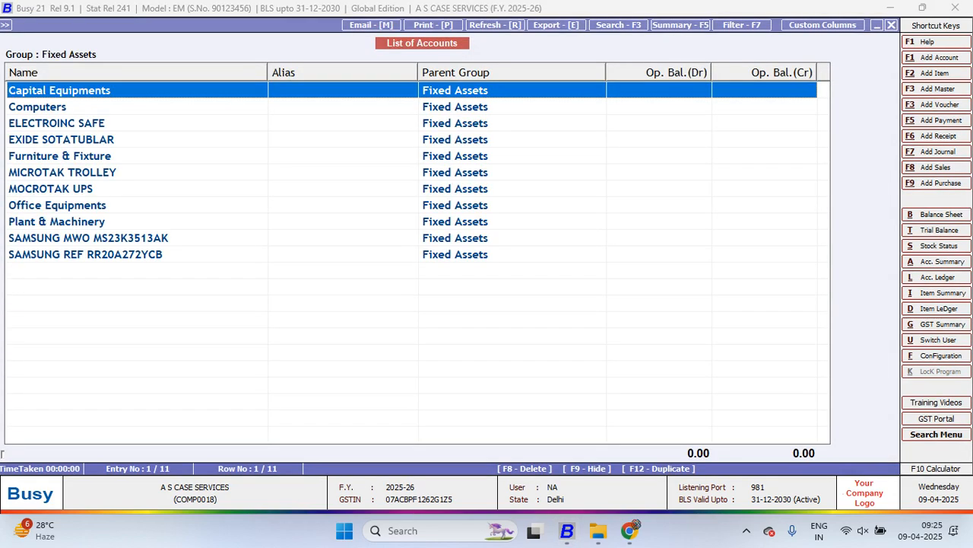
Delete the Capital Equipments and Computers accounts together from the Fixed Assets list
key(shift+Down)
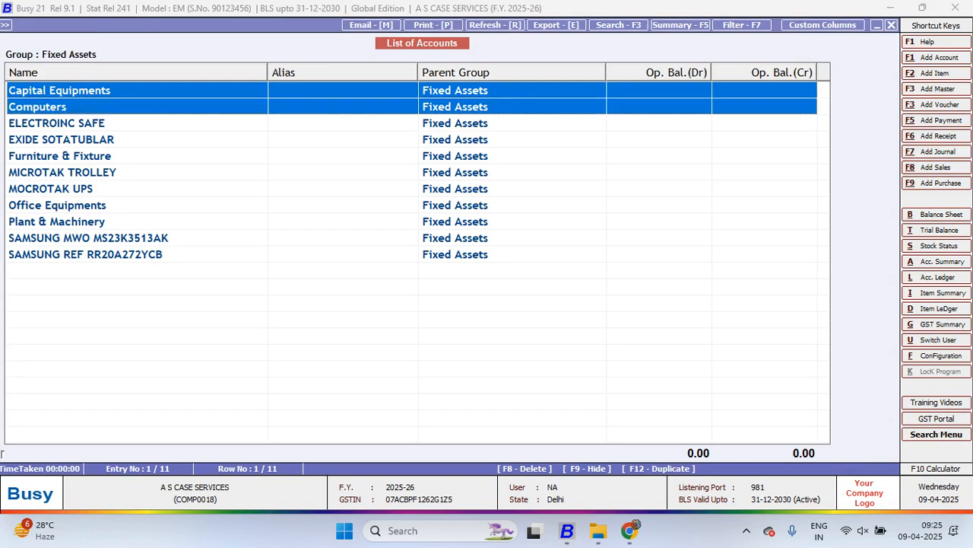
key(F8)
key(Return)
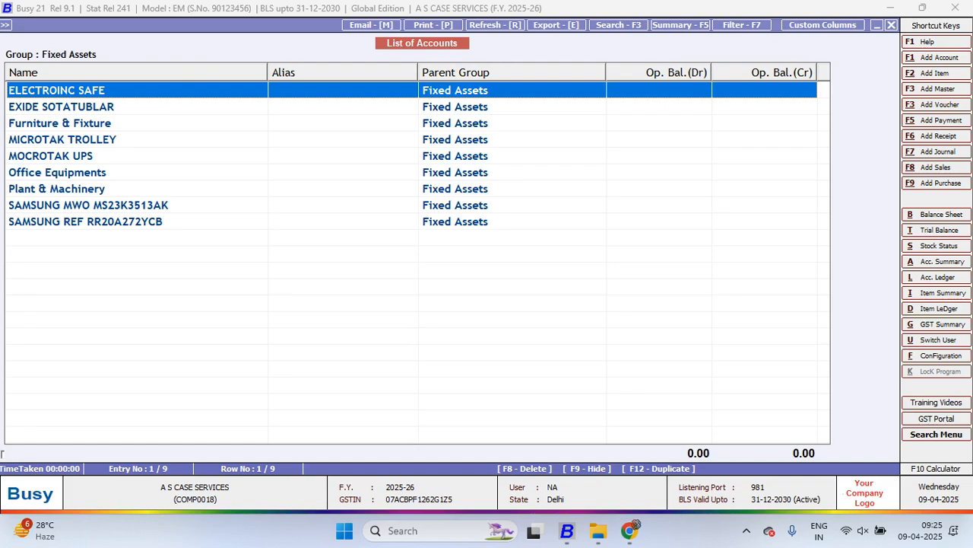
Select Office Equipments and Plant & Machinery in the Fixed Assets list and try to delete both accounts
key(Down)
key(Down)
key(Down)
key(Down)
key(Down)
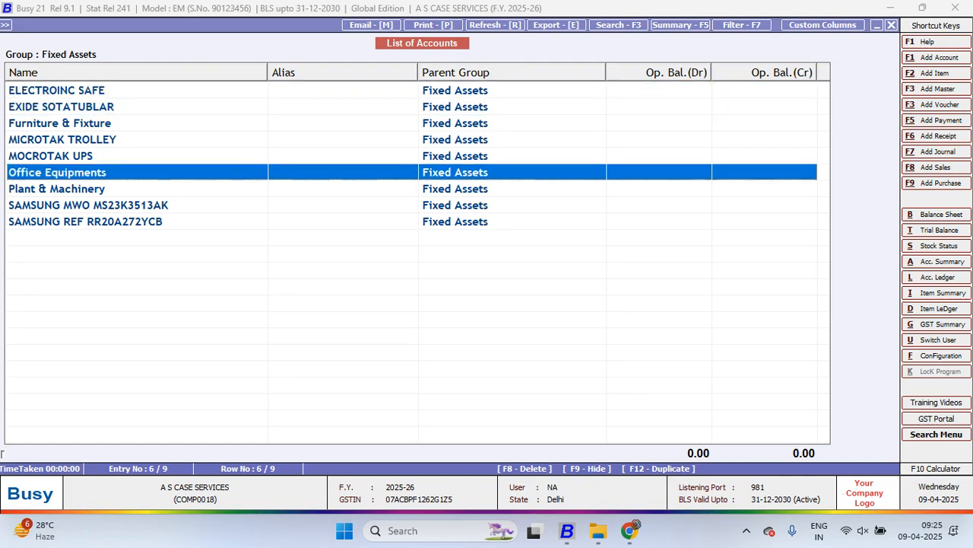
key(shift+Down)
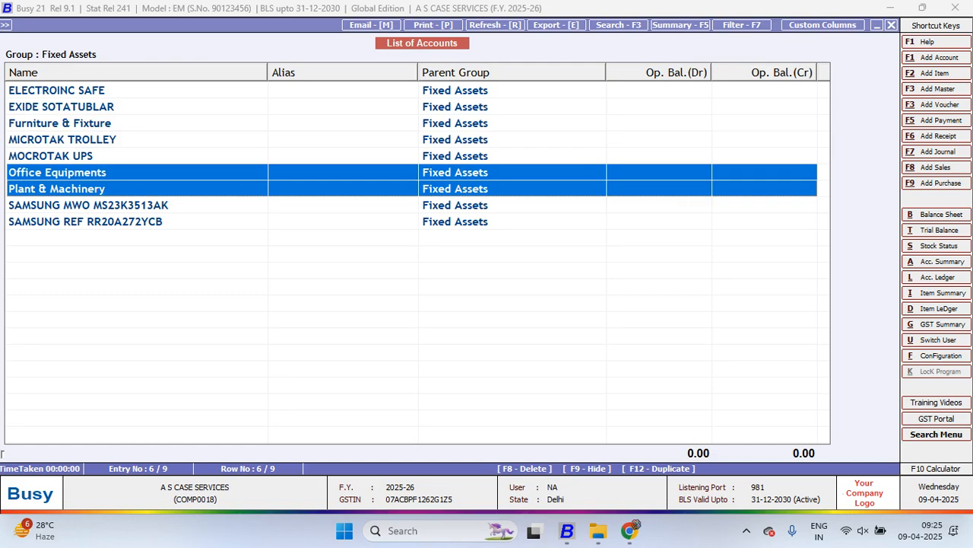
key(F9)
key(F8)
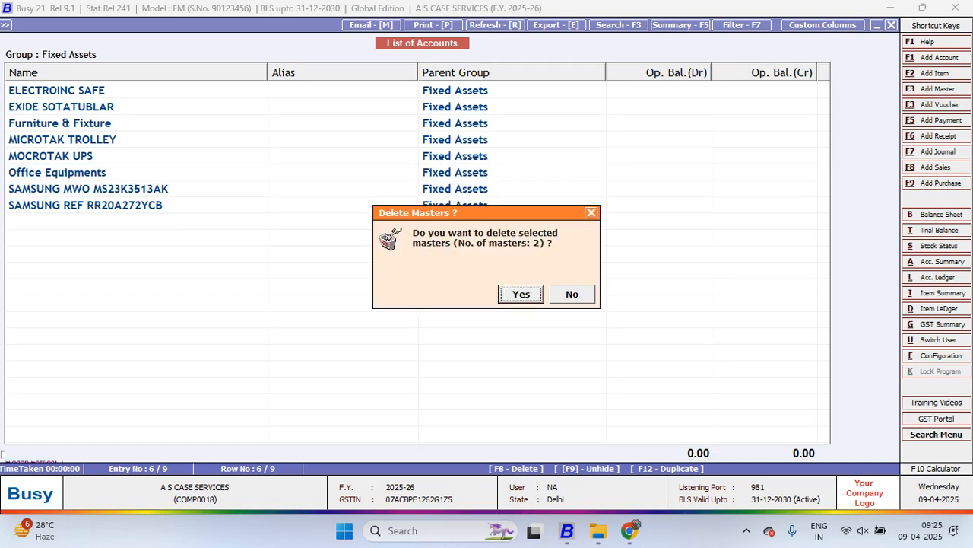
key(Return)
Modify the ELECTROINC SAFE account, setting its Income Tax Act annual rate of depreciation to 10%
key(Return)
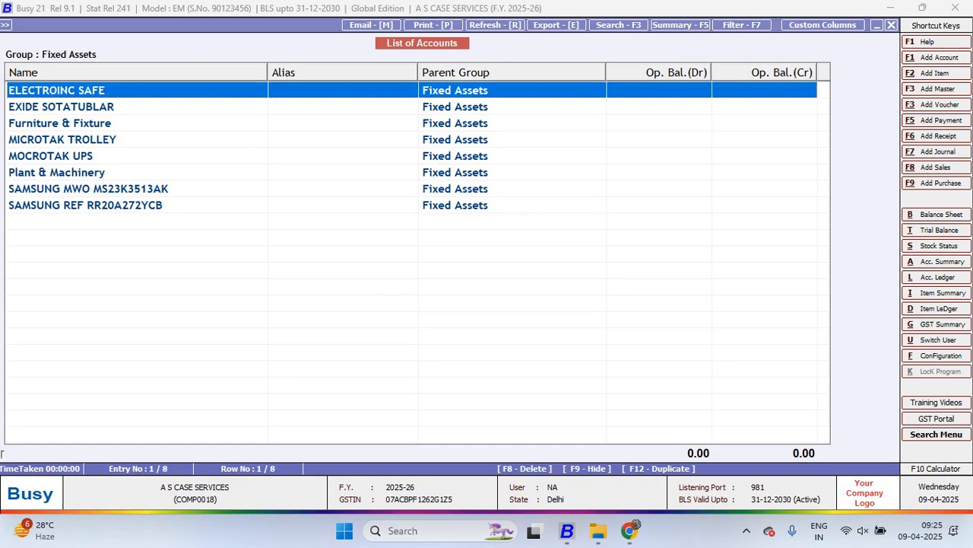
key(Return)
key(Return)
key(Return)
key(Return)
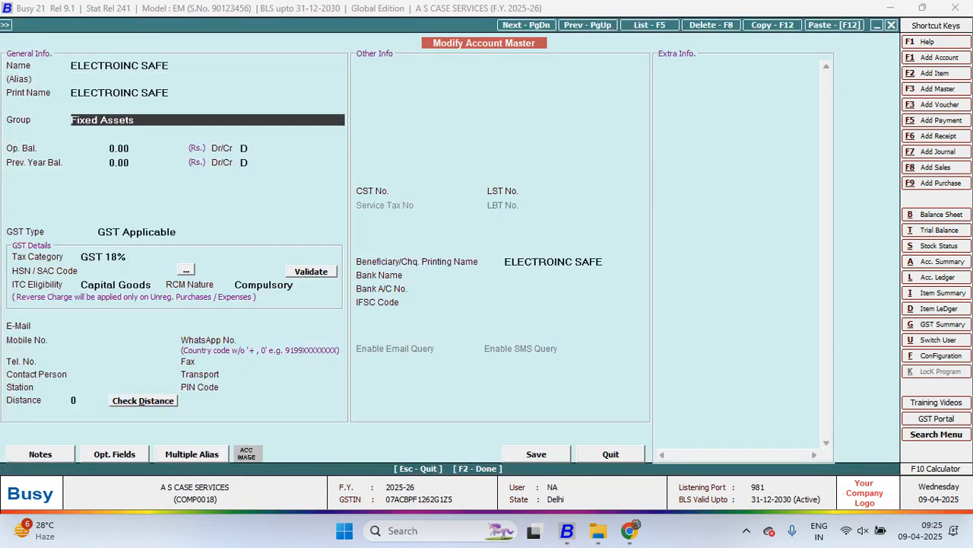
key(Return)
text(10)
key(Return)
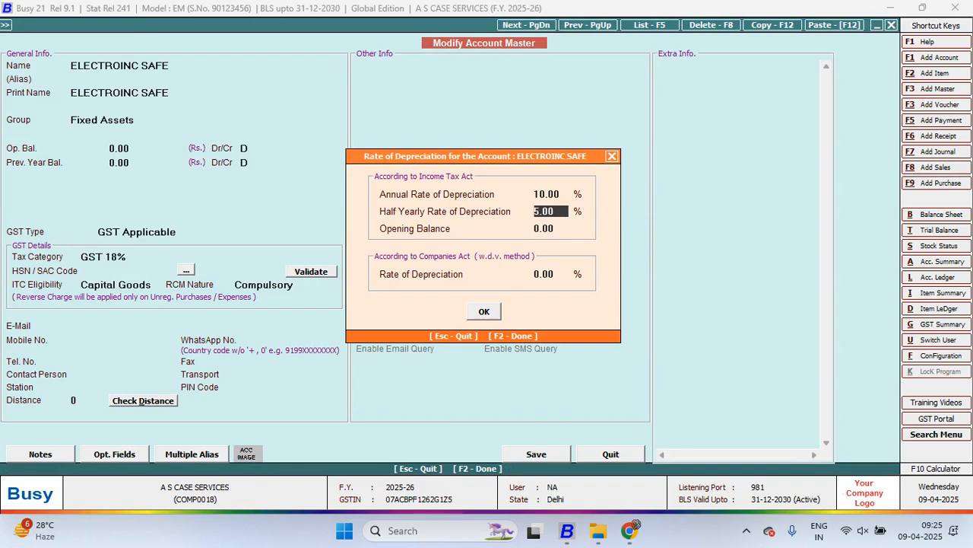
key(Return)
key(Return)
key(Return)
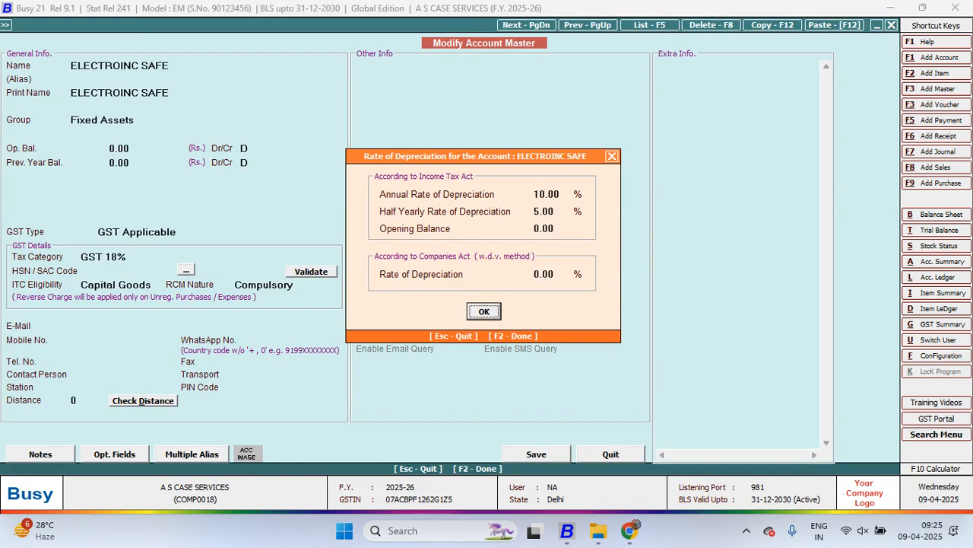
Set the Companies Act depreciation rate of ELECTROINC SAFE to 10% and save the account
key(Tab)
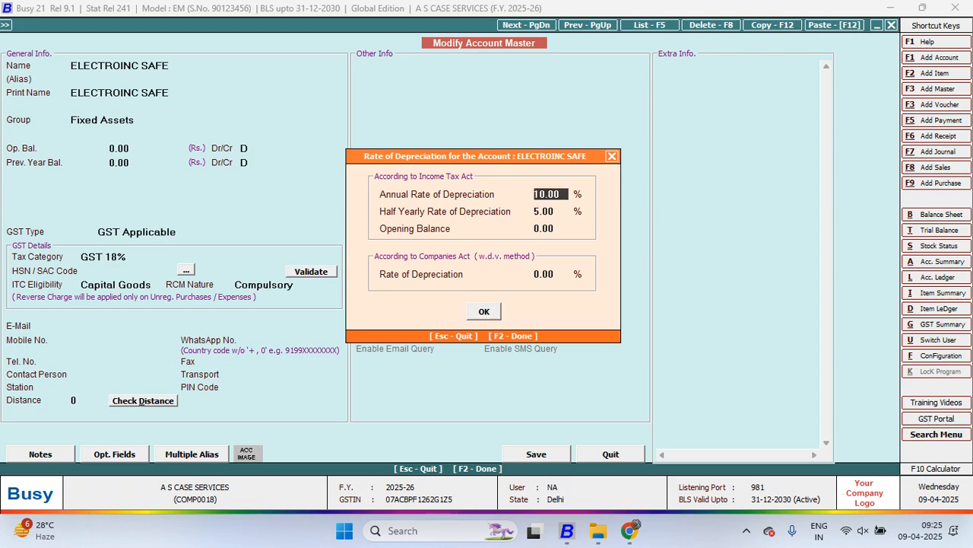
key(Return)
key(Return)
key(Return)
text(10)
key(Return)
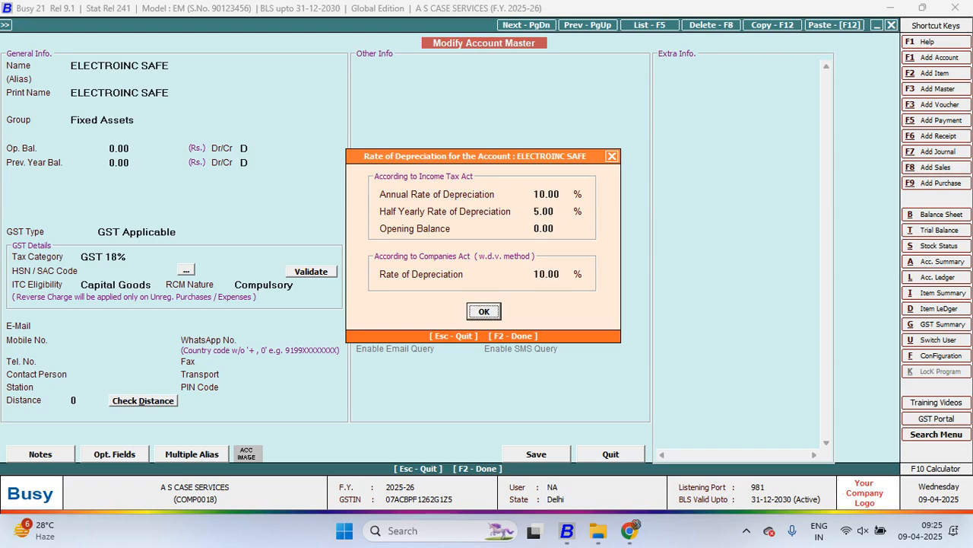
key(Return)
key(Return)
Modify the EXIDE SOTATUBLAR account, setting its Income Tax Act annual rate of depreciation to 10%
key(Return)
key(F2)
key(Return)
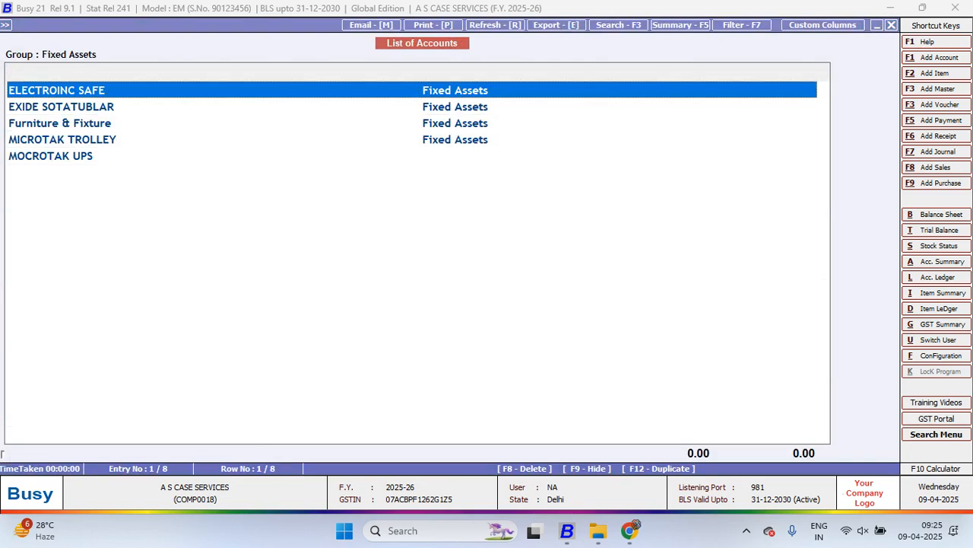
key(Down)
key(Return)
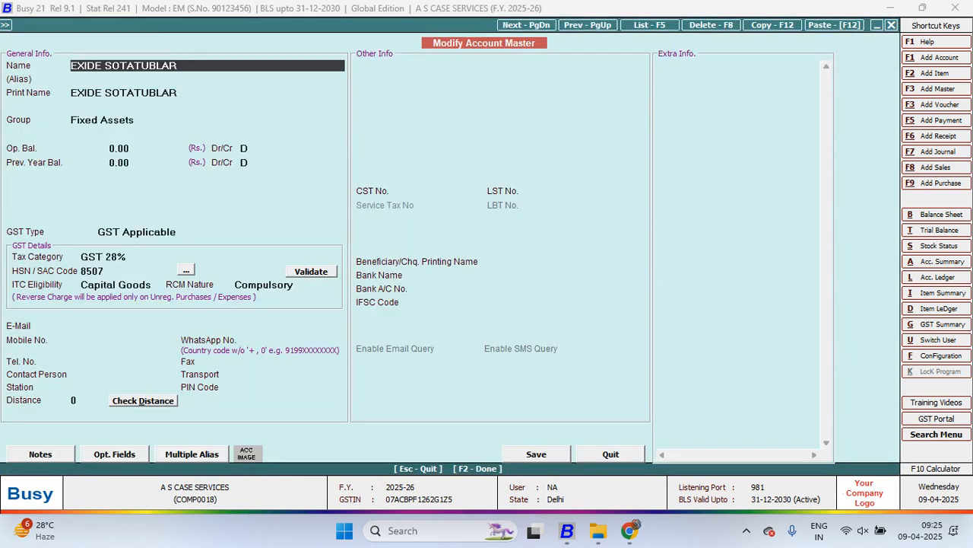
key(Return)
key(Return)
key(Return)
key(Return)
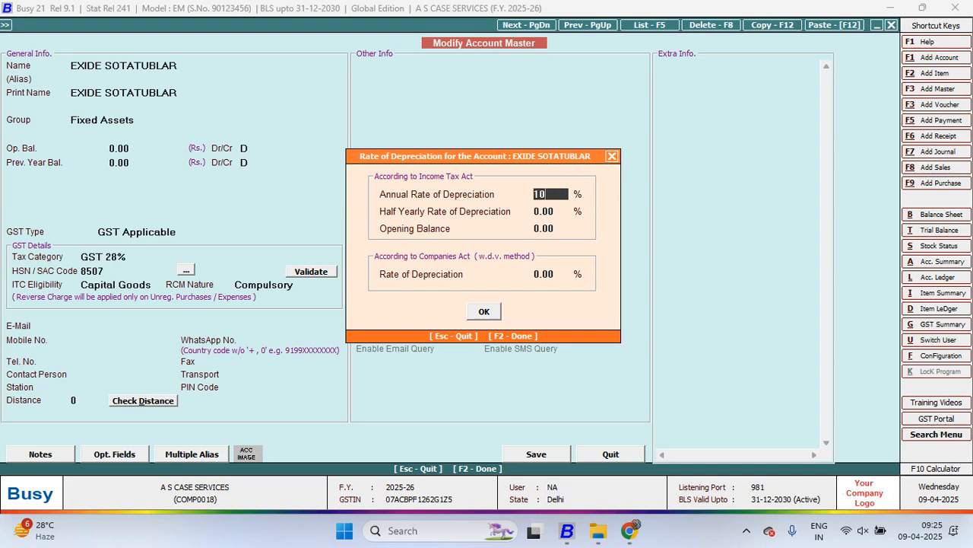
key(Return)
key(Return)
key(Return)
key(Return)
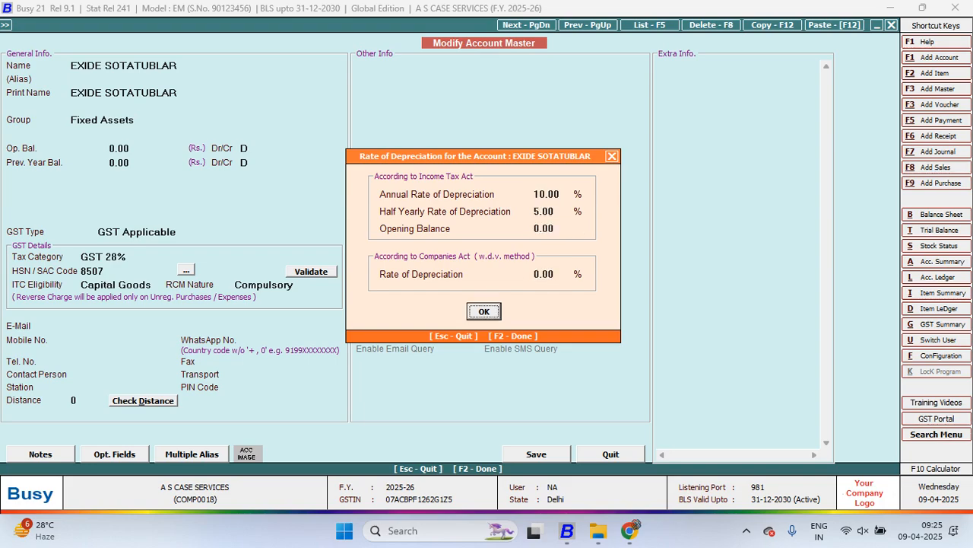
Set the Companies Act depreciation rate of EXIDE SOTATUBLAR to 10% and save the account
key(Up)
key(Up)
key(Return)
text(10)
key(Return)
key(Return)
Open the Furniture & Fixture account from the Fixed Assets list and delete it
key(Return)
key(F2)
key(Down)
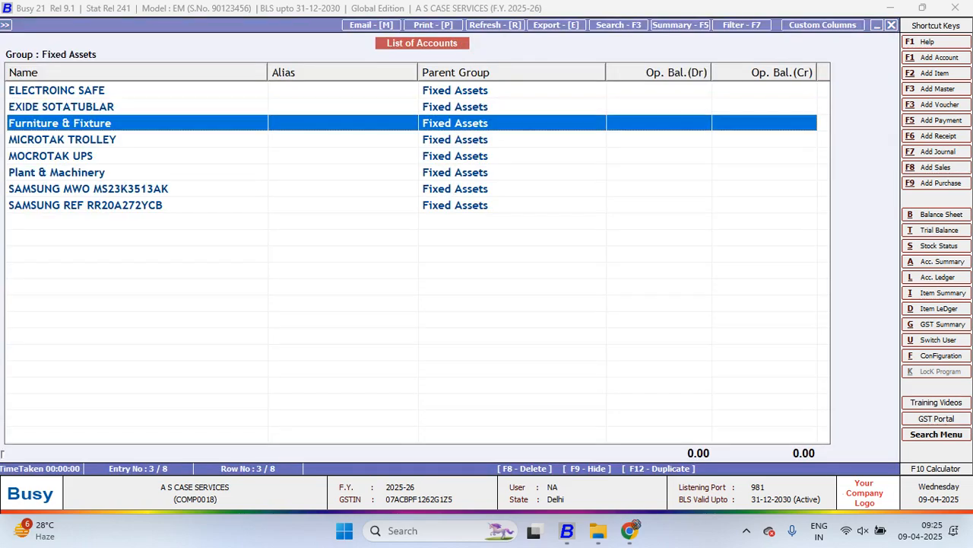
key(Return)
key(F8)
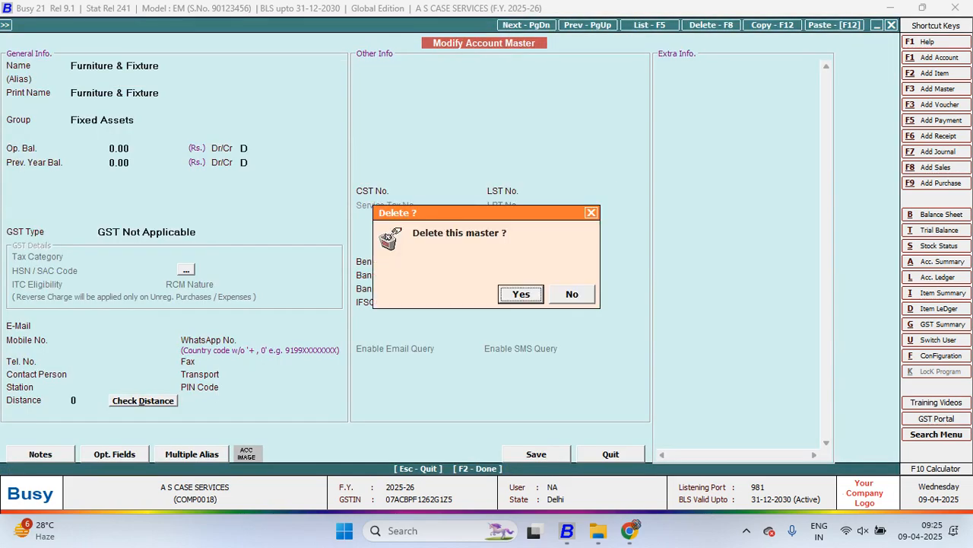
Open the MICROTAK TROLLEY account and set its Income Tax Act annual rate of depreciation to 10%
key(Return)
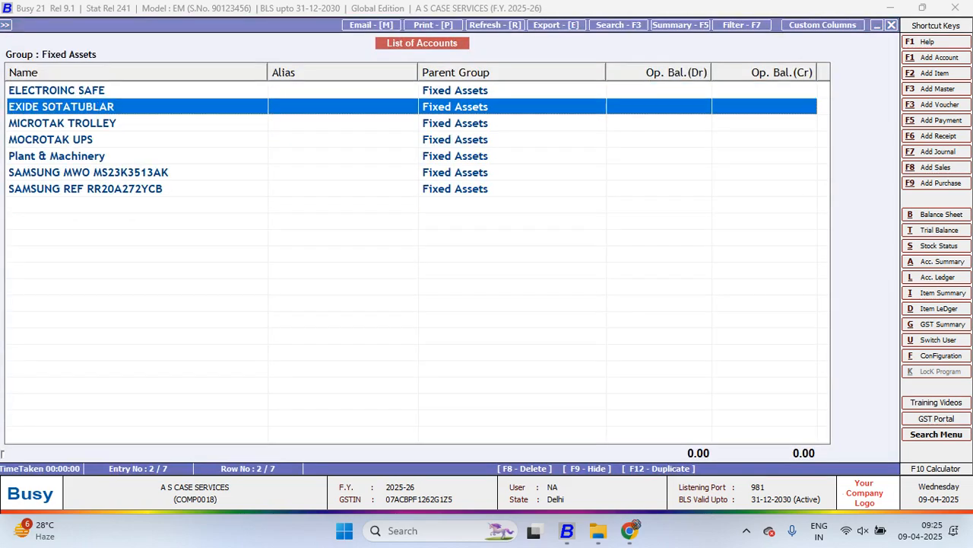
key(Down)
key(Return)
key(Return)
key(Return)
key(Return)
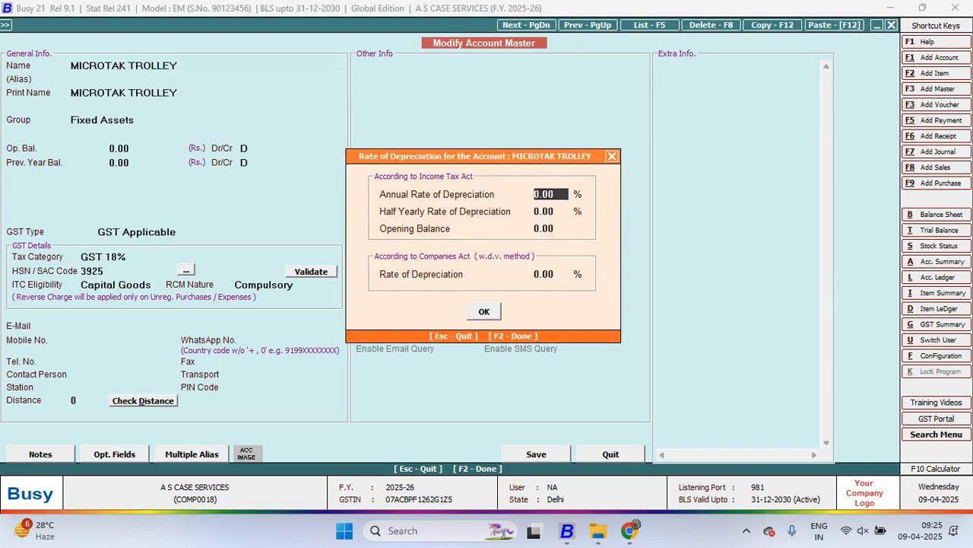
text(10)
Accept the depreciation rates of MICROTAK TROLLEY and save the account
key(Return)
key(Return)
key(Return)
key(Return)
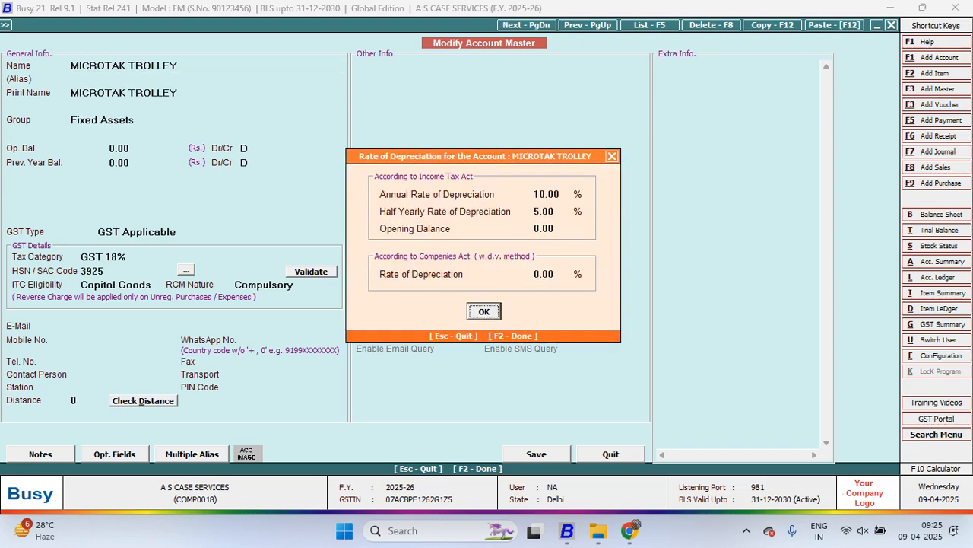
key(Return)
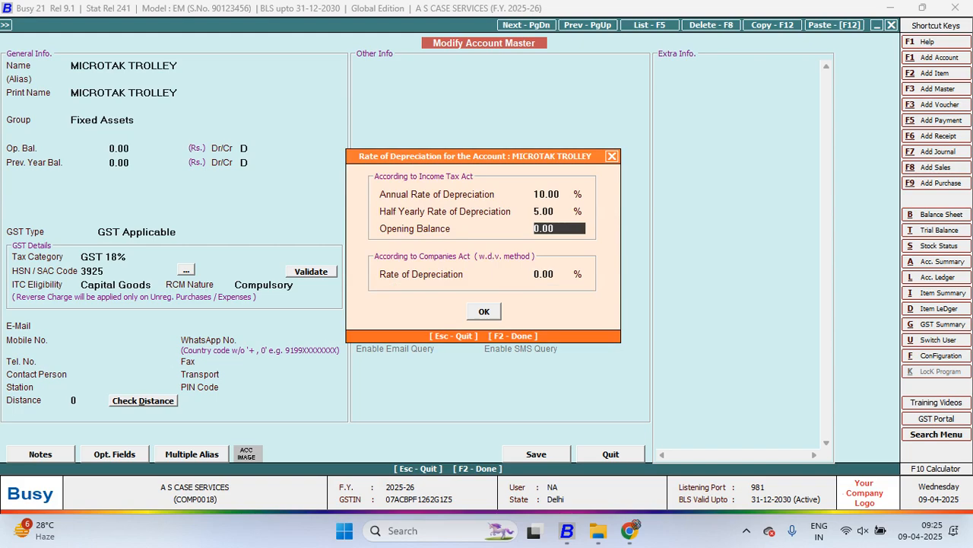
key(Return)
key(Return)
key(Return)
Modify the MOCROTAK UPS account, setting its Income Tax Act annual rate of depreciation to 10%
key(Return)
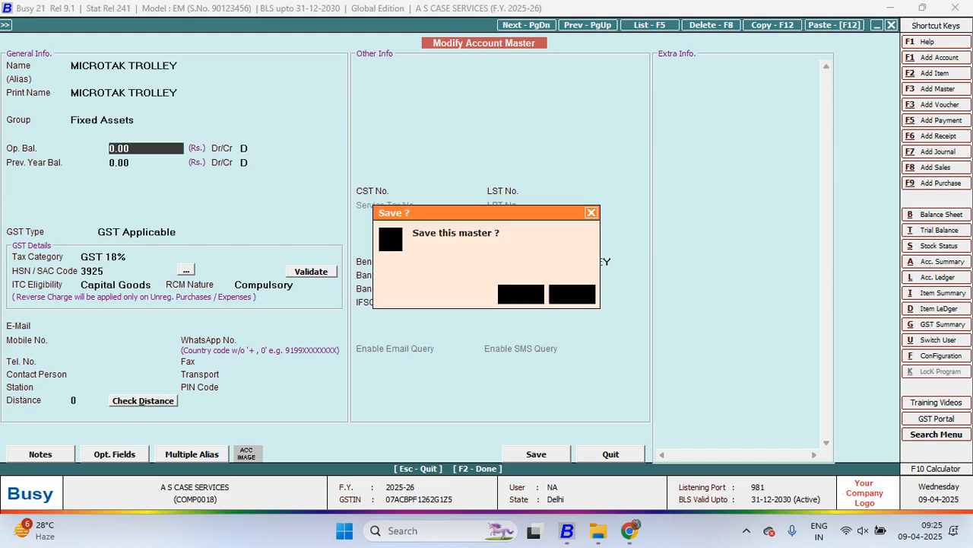
key(Return)
key(Down)
key(Return)
key(Return)
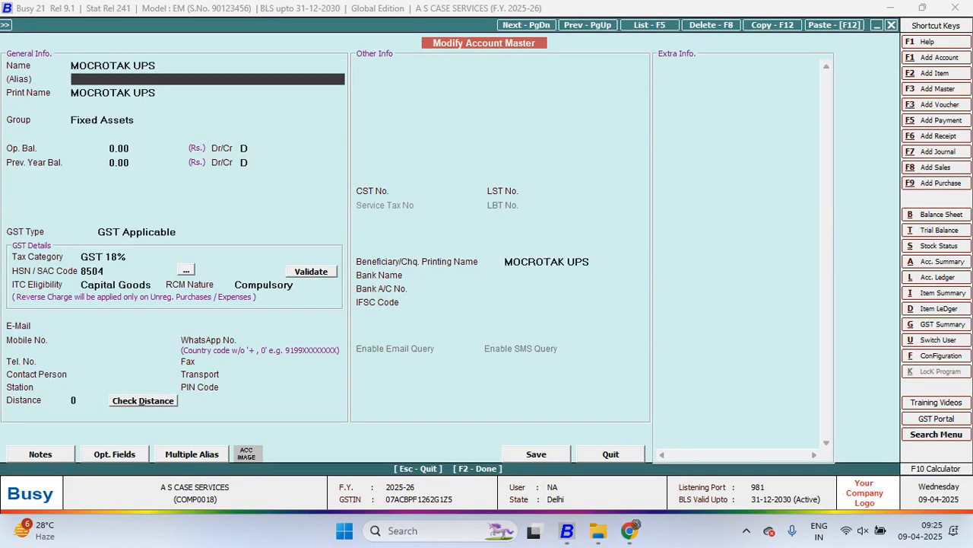
key(Return)
key(Return)
key(Return)
key(Up)
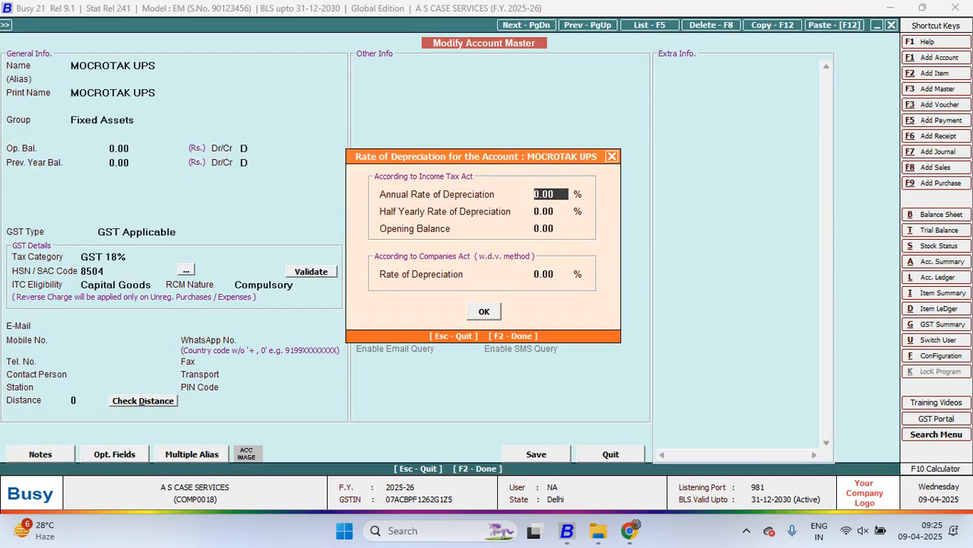
text(10)
key(Return)
Set the Companies Act depreciation rate of MOCROTAK UPS to 10% and save the account
key(Return)
key(Return)
text(1)
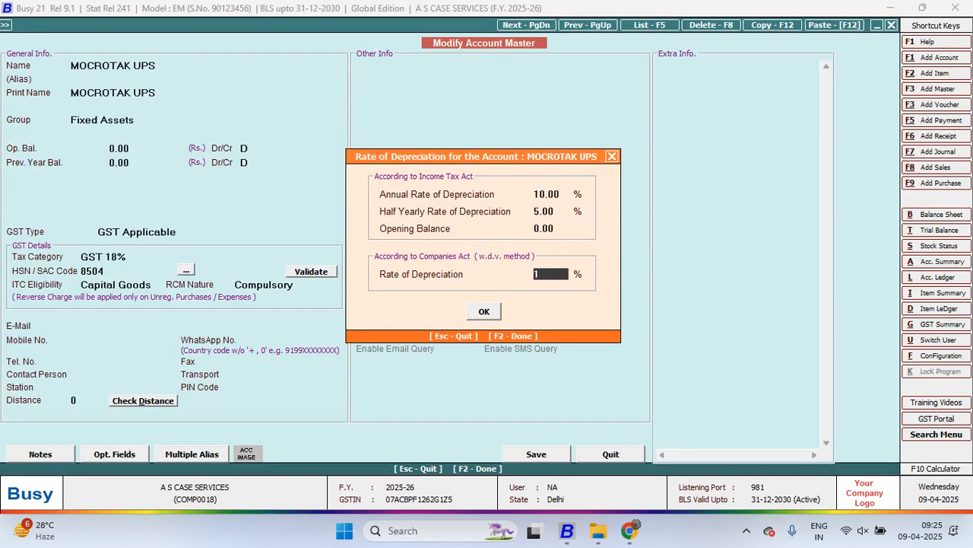
text(0)
key(Return)
key(Return)
key(Return)
key(F2)
key(Return)
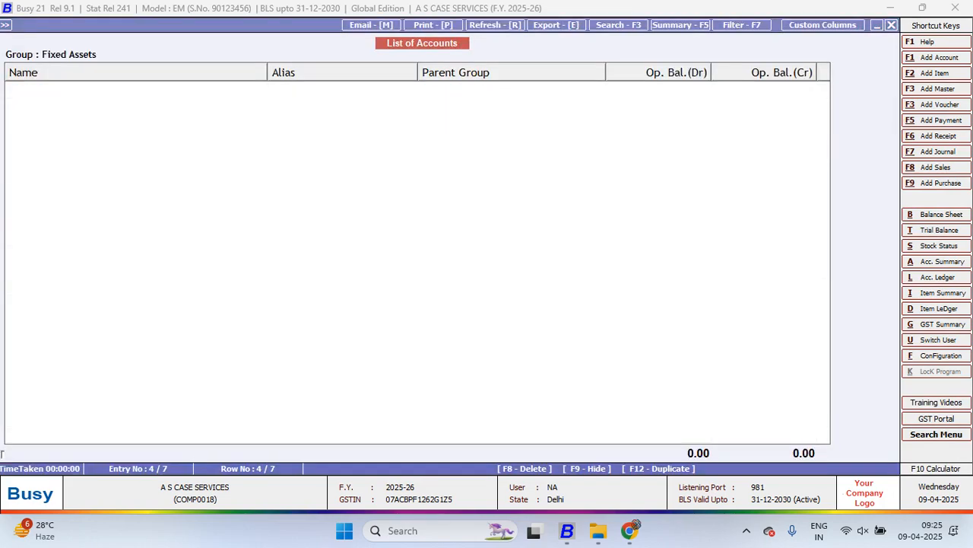
key(Down)
Modify the SAMSUNG MWO MS23K3513AK account, setting its Income Tax Act annual rate of depreciation to 10%
key(Return)
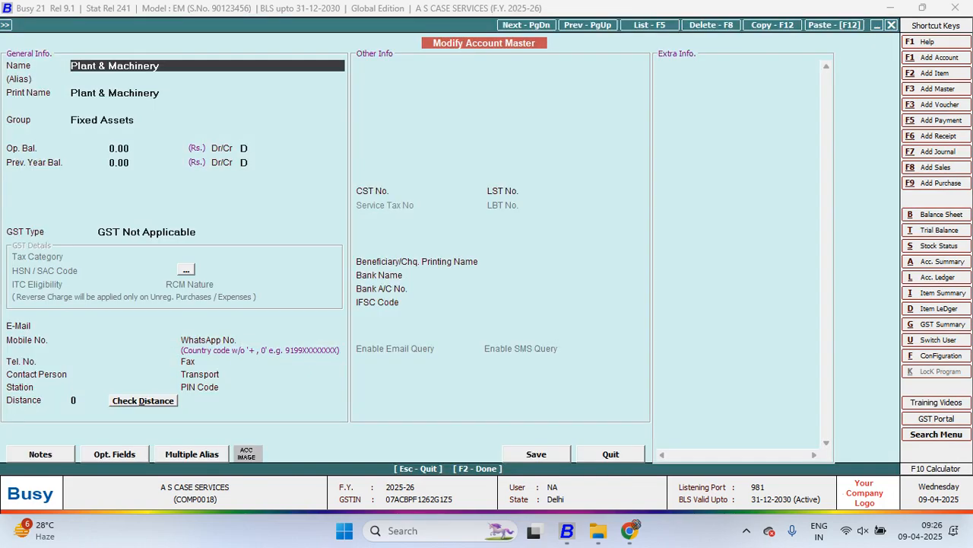
key(Escape)
key(Down)
key(Return)
key(Return)
key(Return)
key(Return)
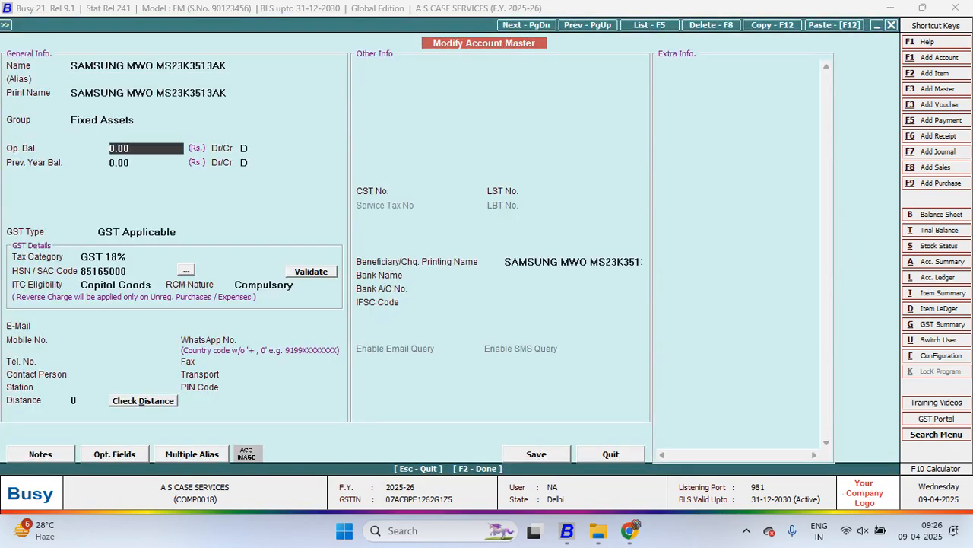
key(Return)
text(10)
Set the Companies Act depreciation rate of SAMSUNG MWO MS23K3513AK to 10% and save the account
key(Return)
key(Return)
key(Return)
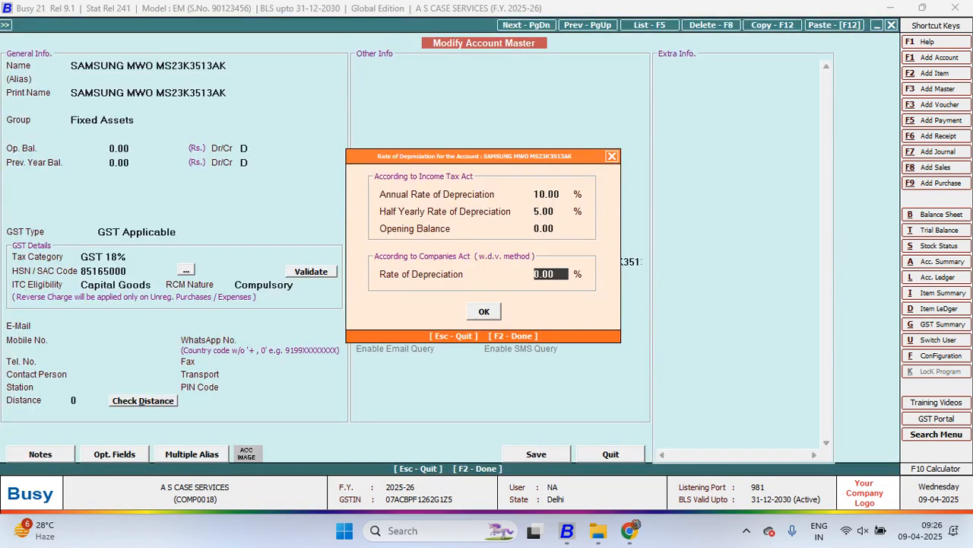
text(10)
Modify the SAMSUNG REF RR20A272YCB account, setting its Income Tax Act annual rate of depreciation to 10%
key(Return)
key(Return)
key(F2)
key(Return)
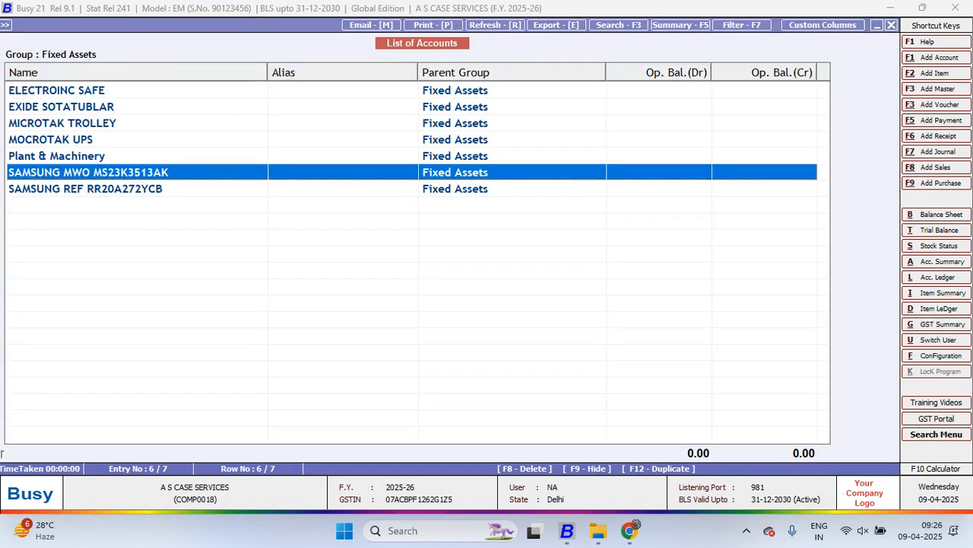
key(Down)
key(Return)
Set the Companies Act depreciation rate of SAMSUNG REF RR20A272YCB to 10% and save the account
key(Return)
key(Return)
key(Return)
key(Return)
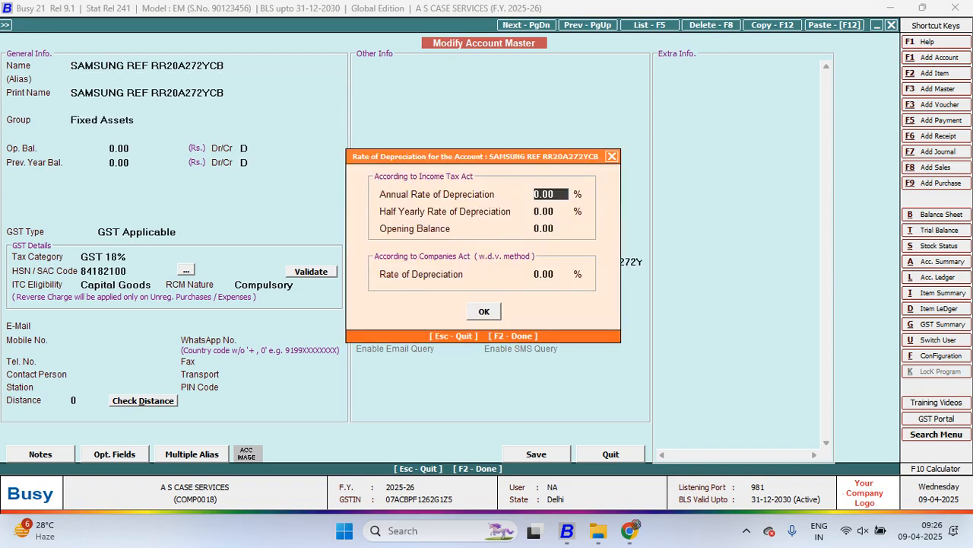
text(10)
key(Return)
key(Return)
key(Return)
text(10)
key(Return)
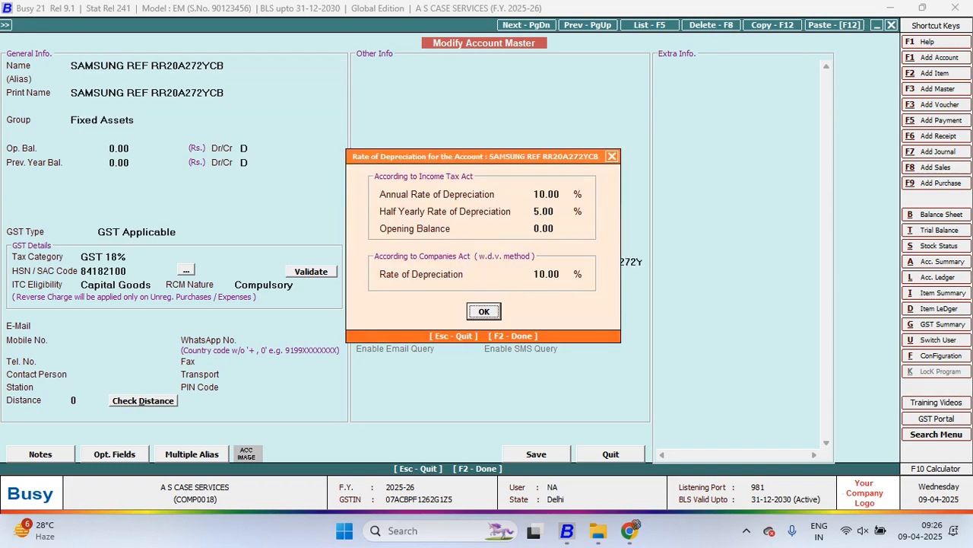
key(Return)
key(F2)
Open the Plant & Machinery account from the Fixed Assets list and delete it
key(Return)
key(Up)
key(Up)
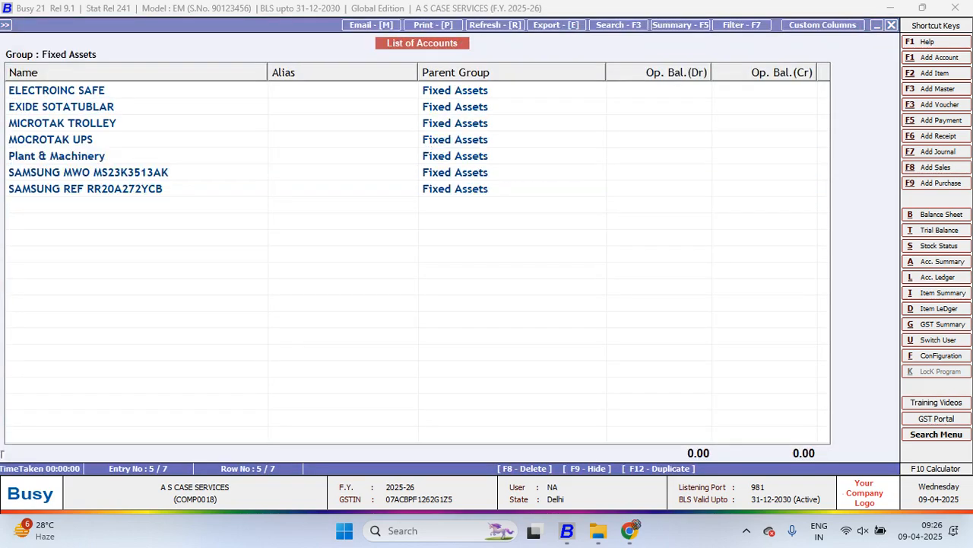
key(Return)
key(F8)
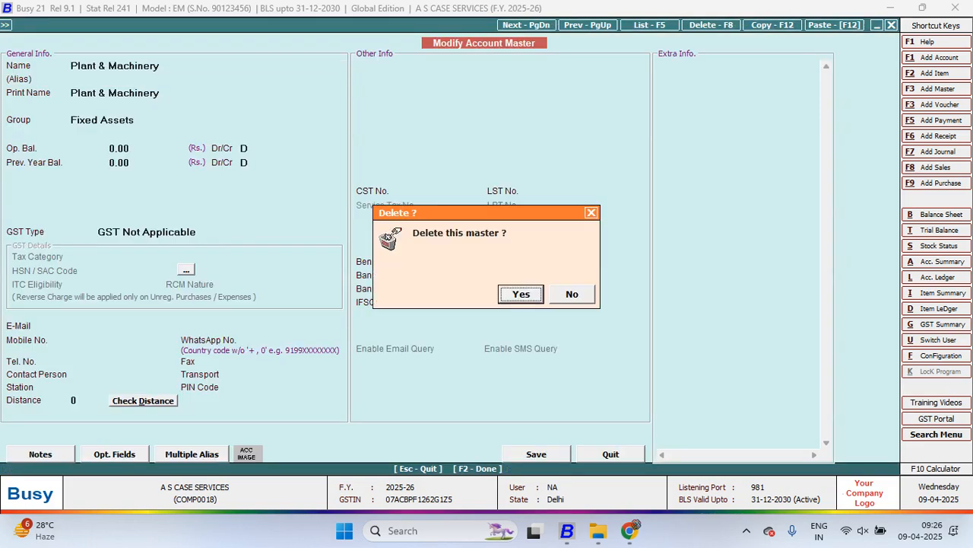
key(Return)
Highlight the remaining Fixed Assets accounts to review them and return to the main menu
key(shift+Down)
key(shift+Down)
key(shift+Down)
key(shift+Down)
key(shift+Down)
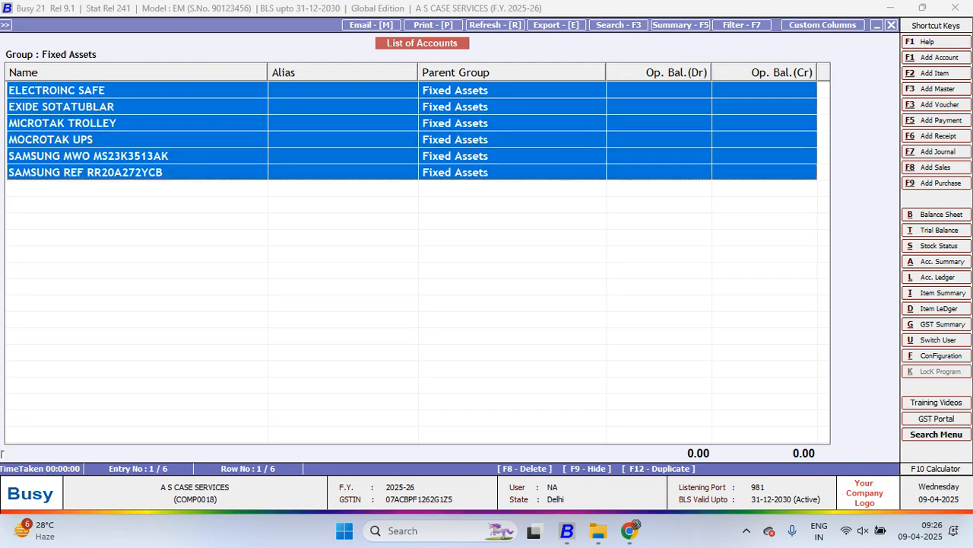
key(Escape)
key(Escape)
key(Escape)
key(Escape)
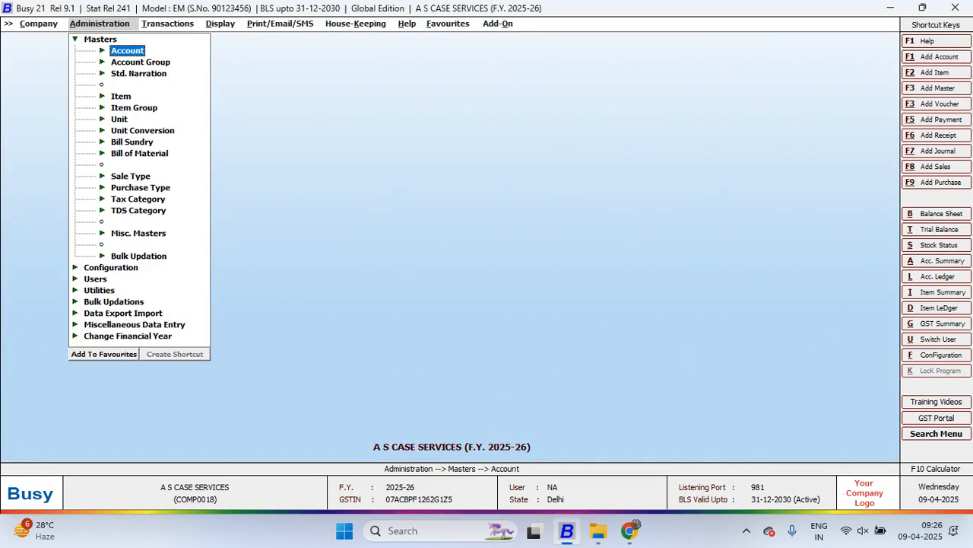
Open the Depreciation Chart report according to the Income Tax Act
key(Left)
key(Right)
key(Right)
key(Down)
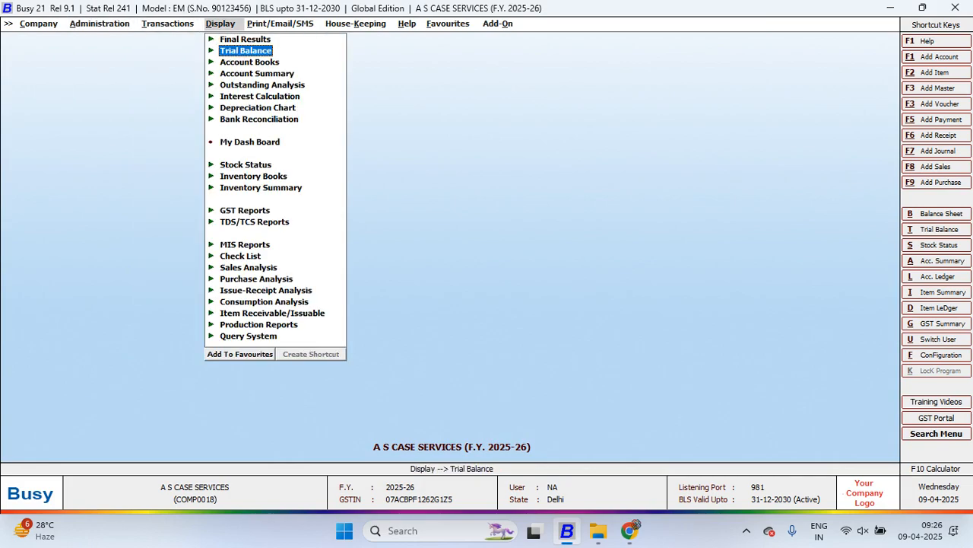
key(Down)
key(Down)
key(Down)
key(Down)
key(Up)
key(Down)
key(Down)
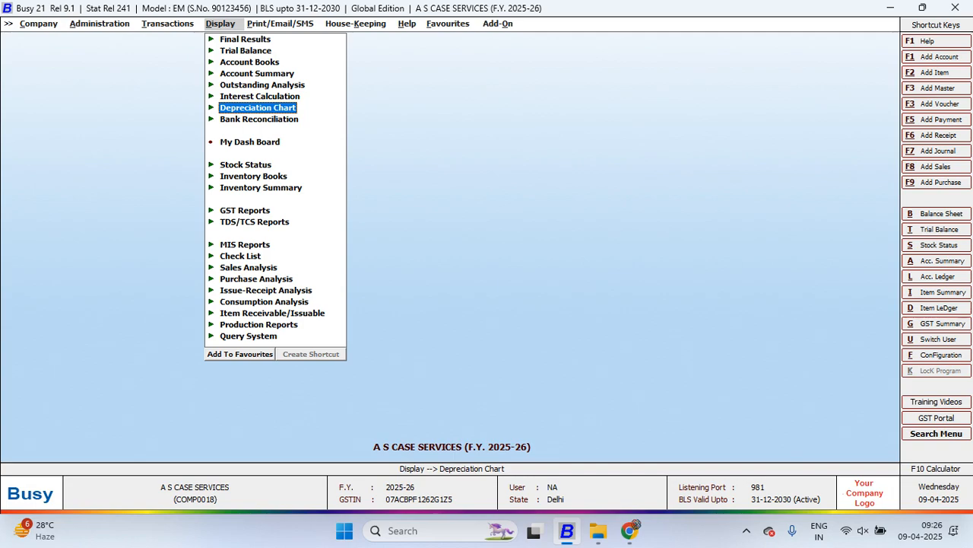
key(Return)
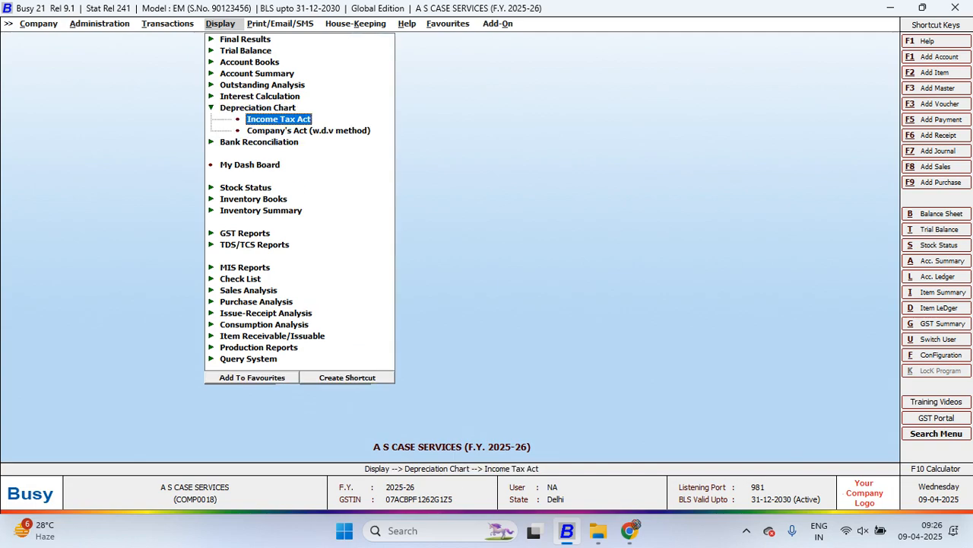
key(Down)
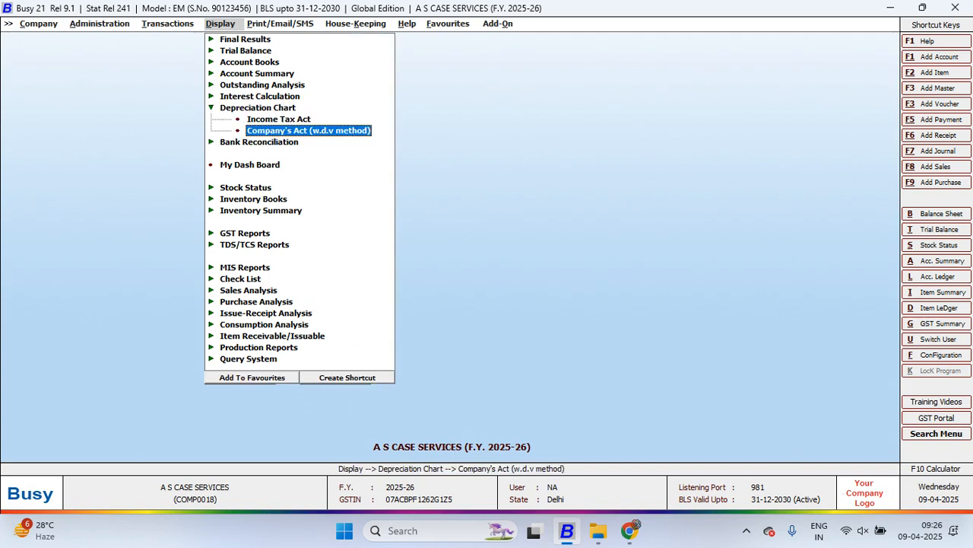
key(Up)
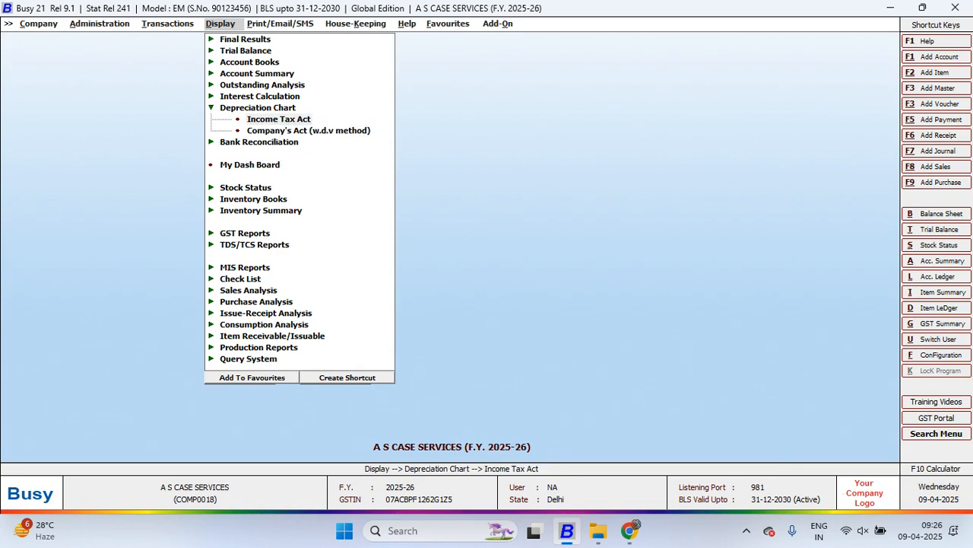
key(Return)
Generate the depreciation chart with ELECTROINC SAFE as depreciation account, accounts shown by Name and Automatic rounding off up to Rs. 1
text(c)
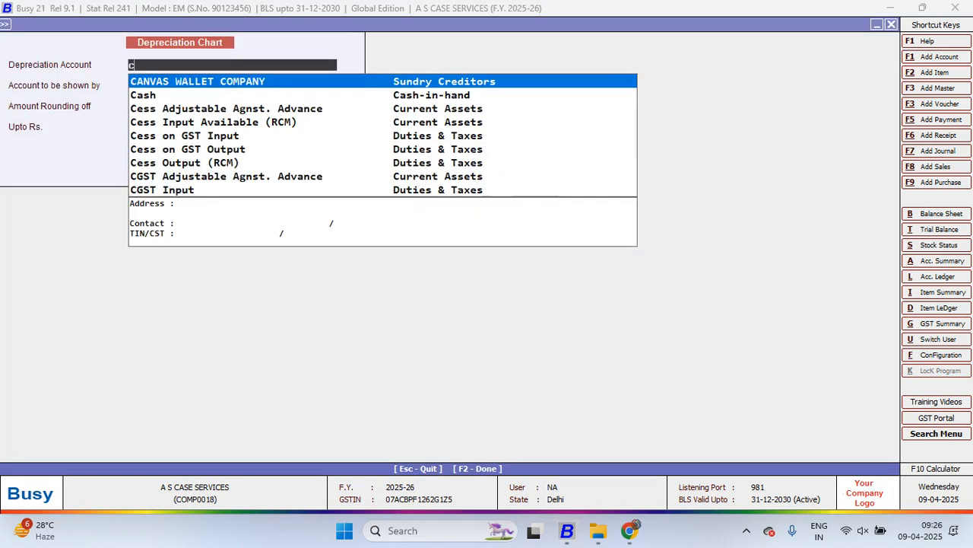
key(BackSpace)
text(el)
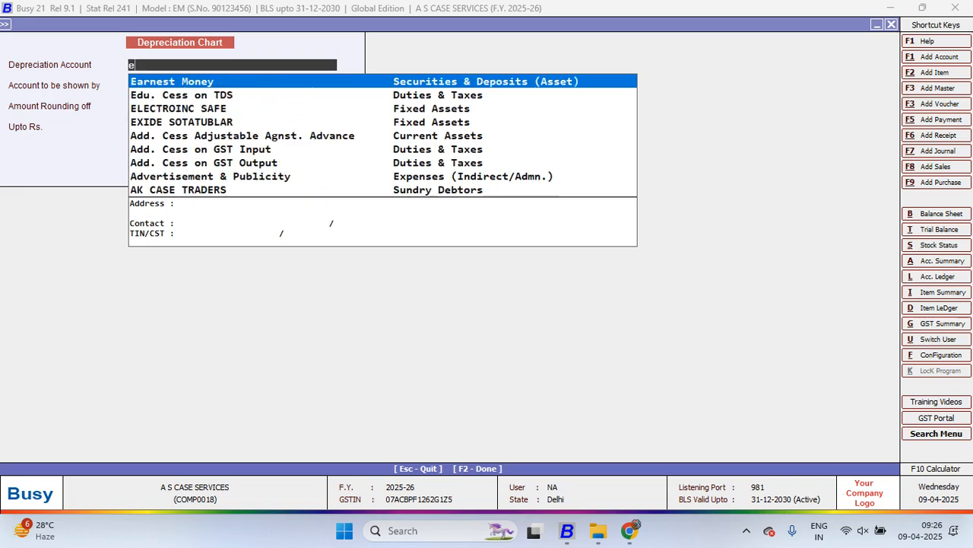
key(Return)
key(Return)
key(Return)
key(Return)
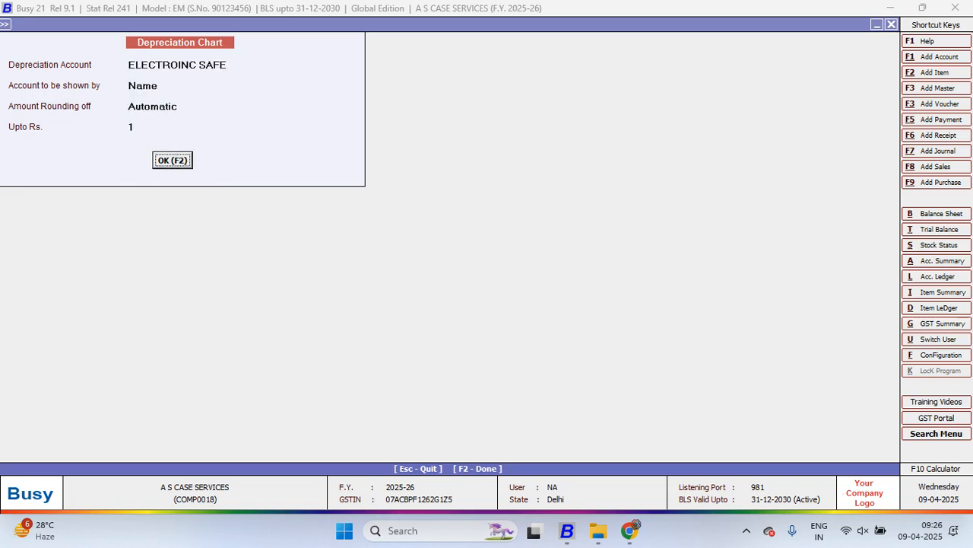
key(Return)
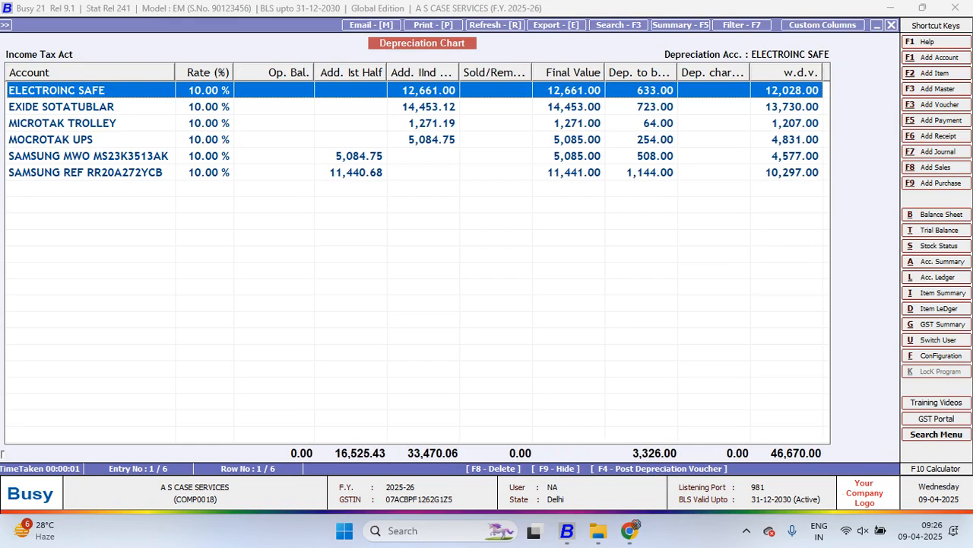
Widen the Add. IInd Half, Final Value, Dep. to be charged and Dep. charged columns of the depreciation chart
click(495, 73)
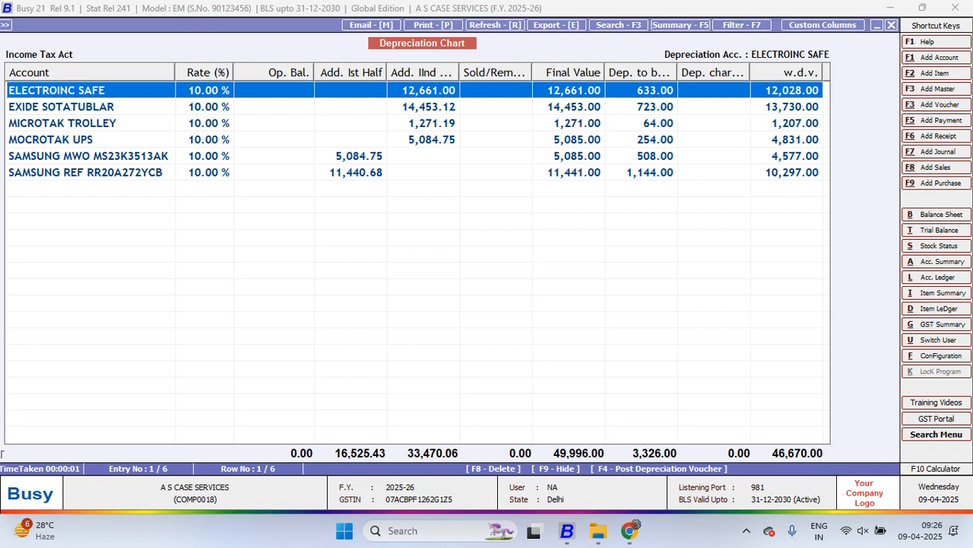
key(Escape)
key(F2)
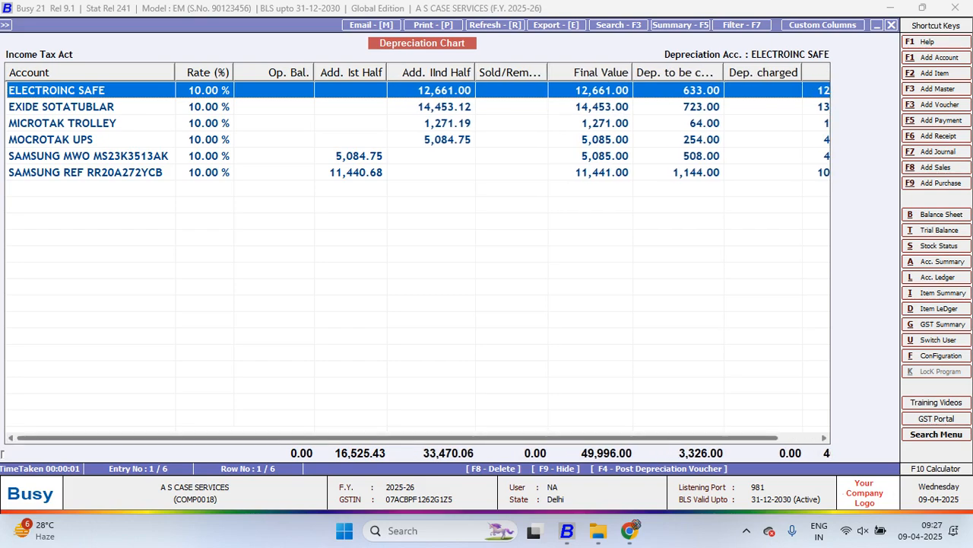
drag(471, 438, 513, 438)
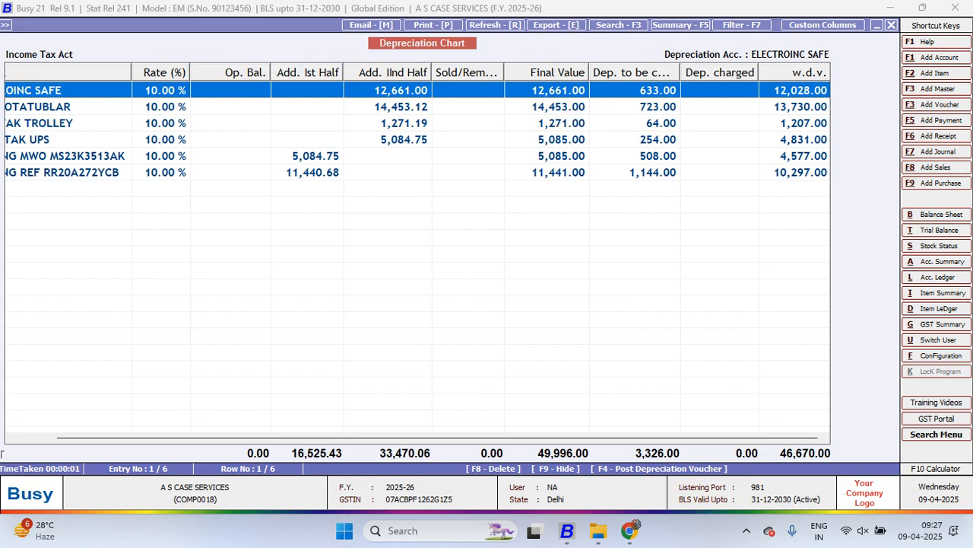
drag(681, 72, 688, 73)
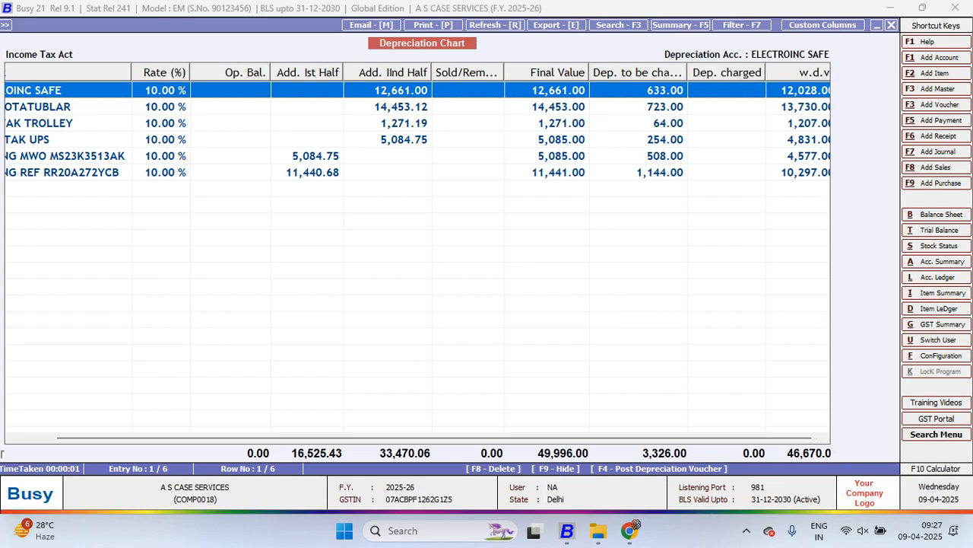
drag(472, 438, 479, 438)
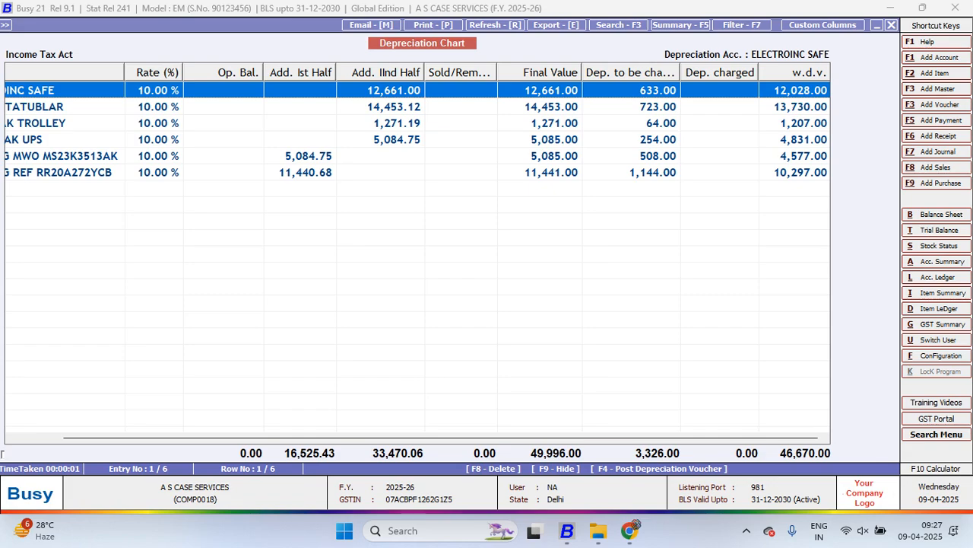
Highlight the asset rows in the depreciation chart to examine their depreciation and w.d.v. figures
click(799, 106)
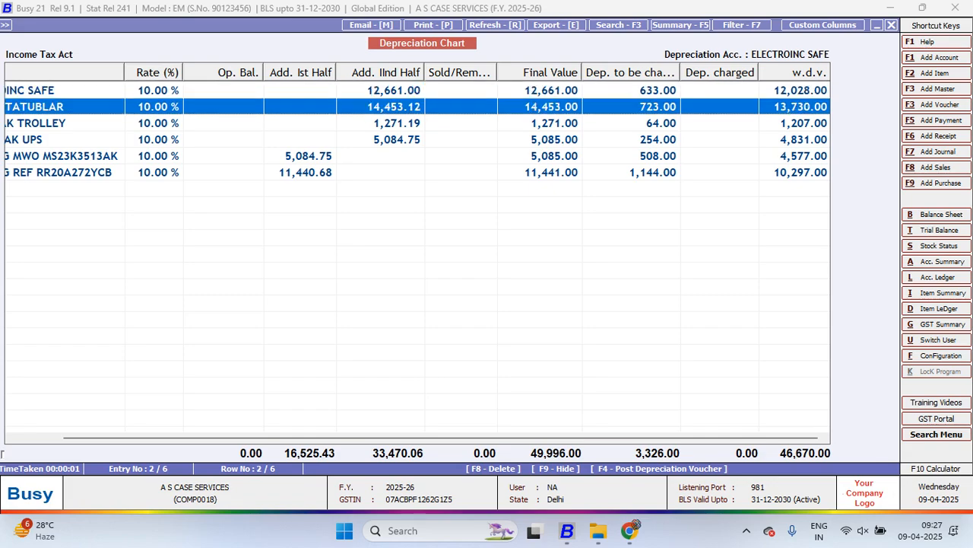
key(shift+Down)
key(shift+Down)
key(shift+Down)
key(shift+Down)
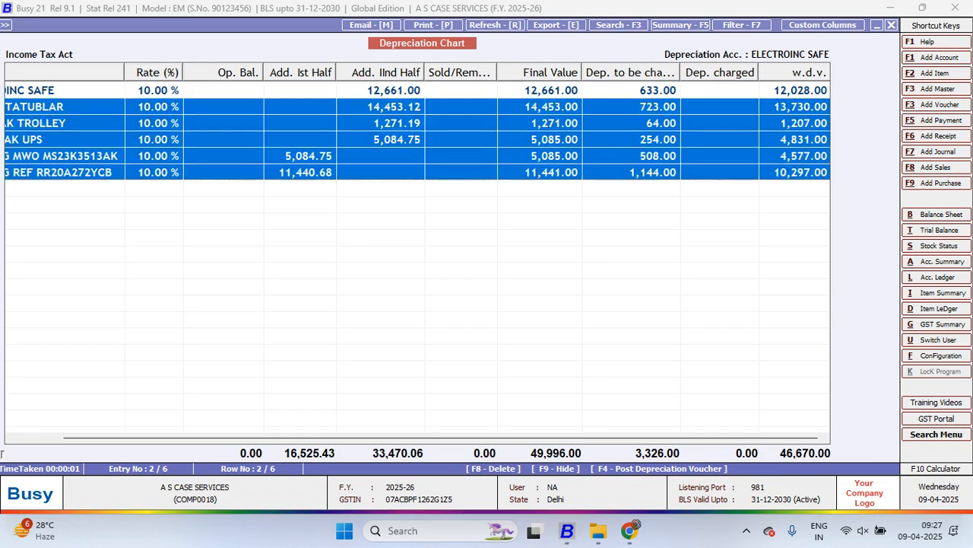
key(shift+Up)
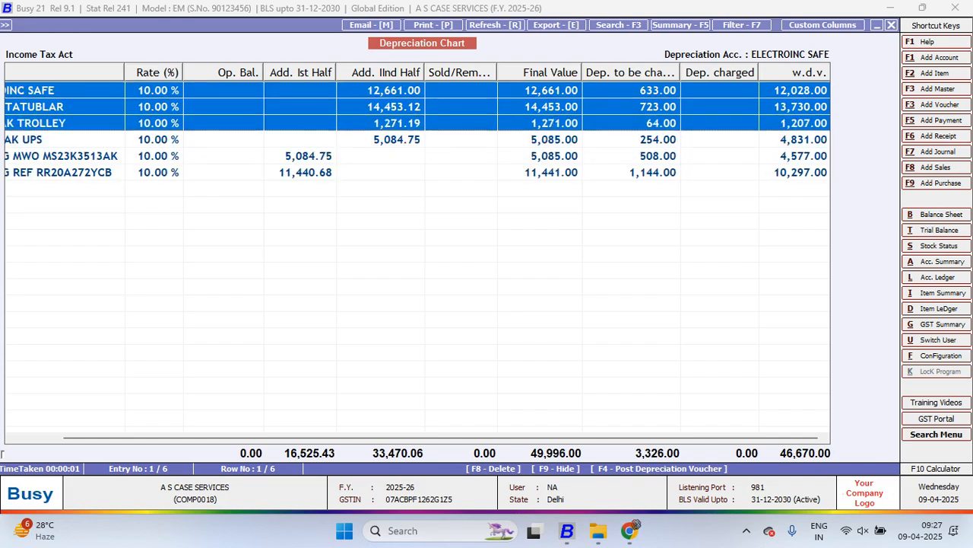
Generate depreciation vouchers for all accounts in journal series Main, dated 31-03-2026, with Depreciation A/c as the depreciation account
click(417, 156)
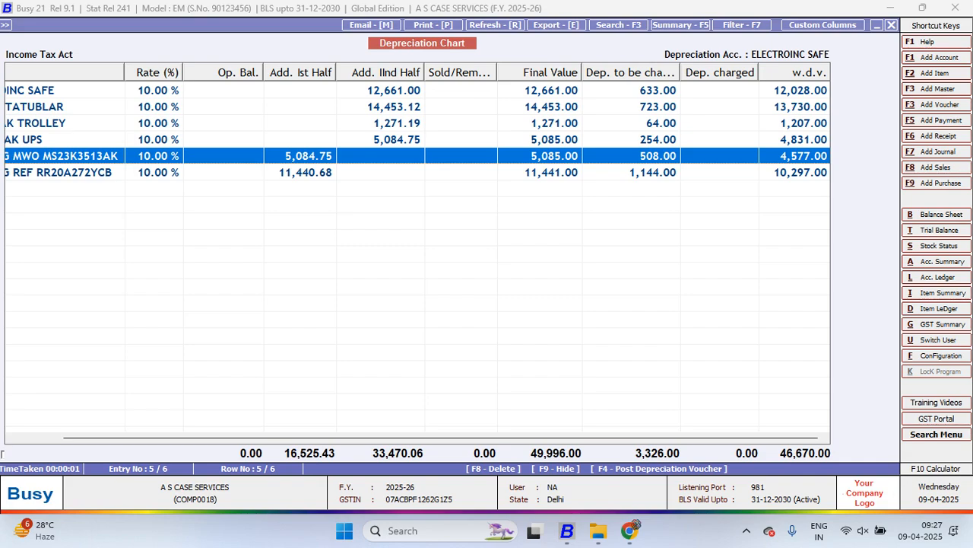
key(F4)
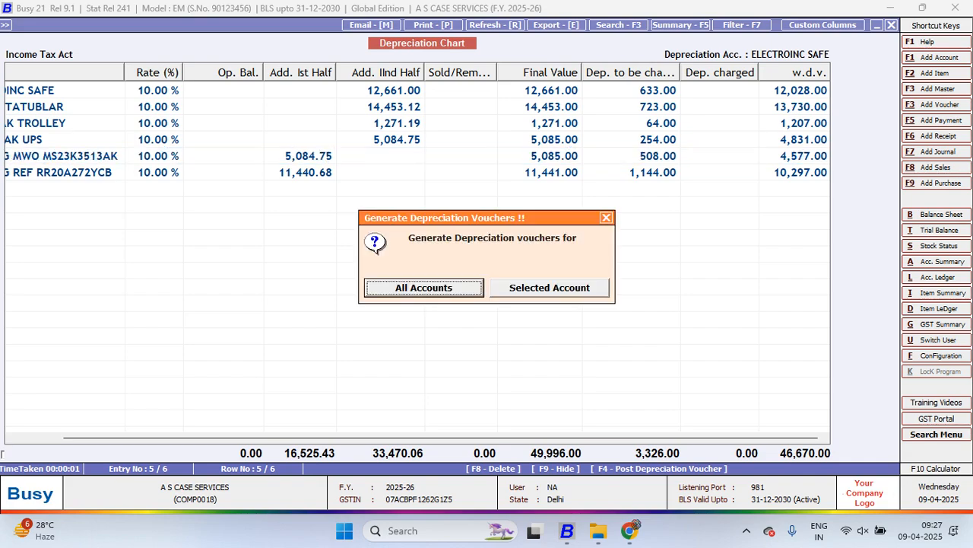
key(Return)
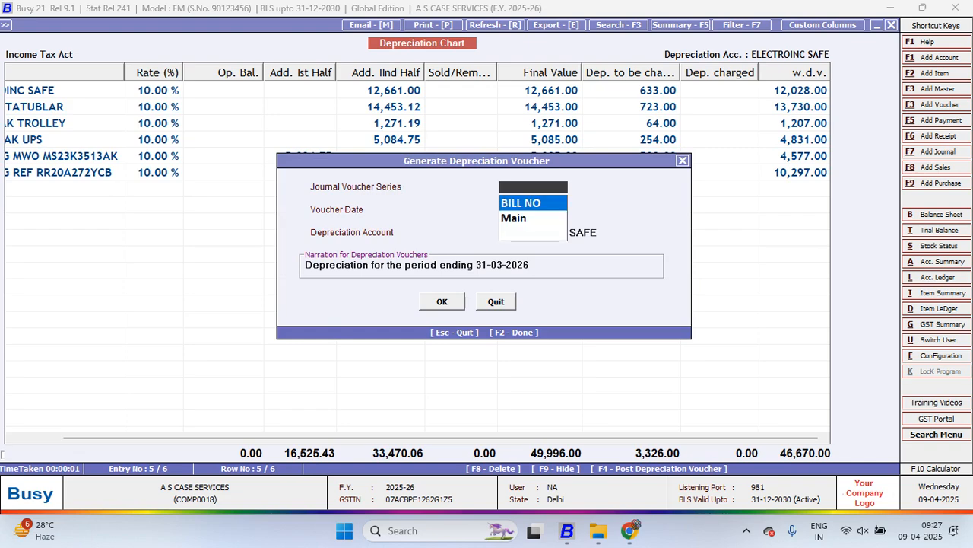
key(Down)
key(Return)
key(Return)
text(d )
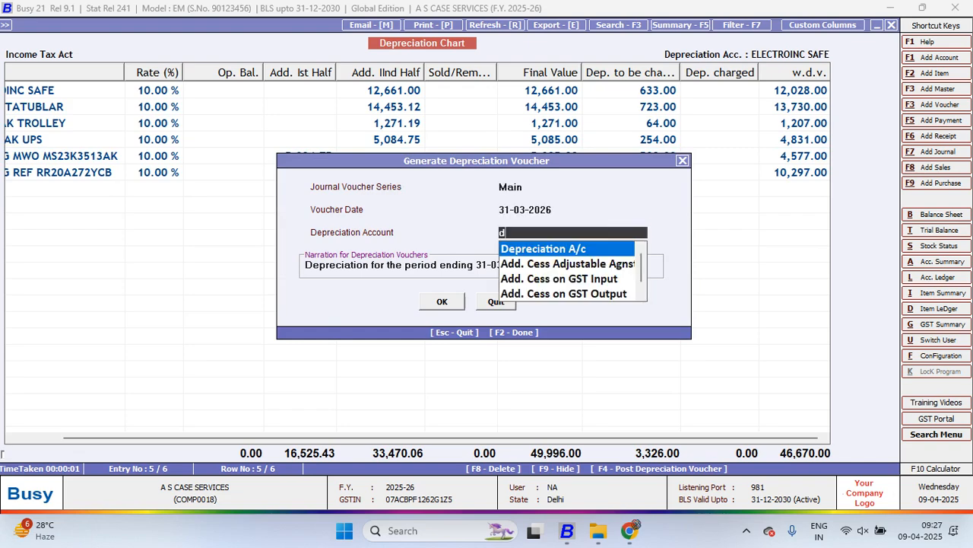
text(e)
key(Return)
key(Return)
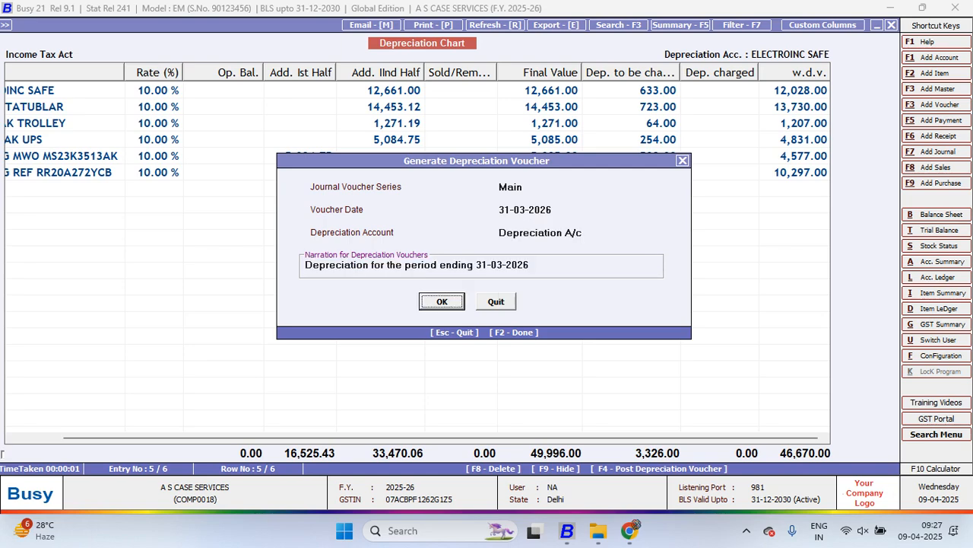
key(Return)
key(Return)
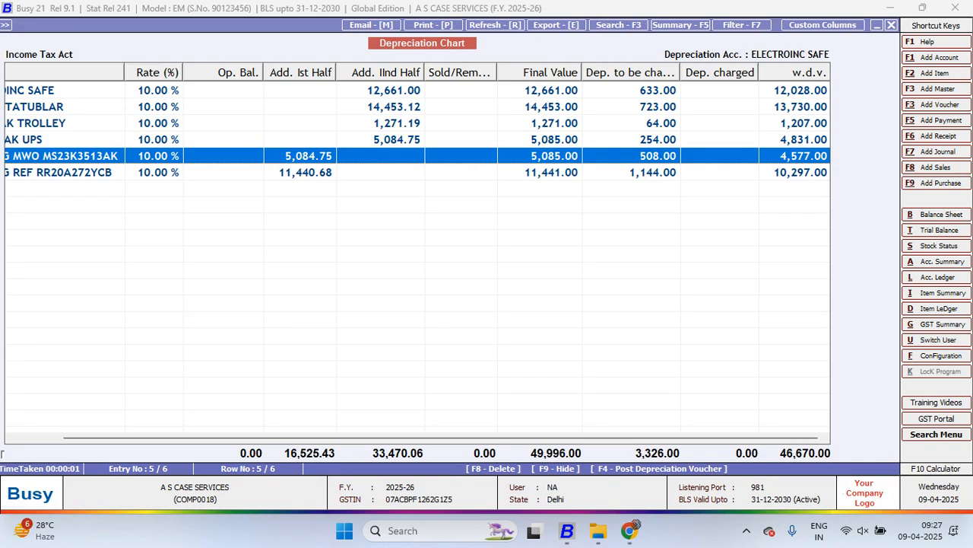
Show the account ledger of ELECTROINC SAFE from 01-04-2025 to 31-03-2026 with Single Account (Auto) details
key(alt+l)
key(Return)
key(Return)
key(Return)
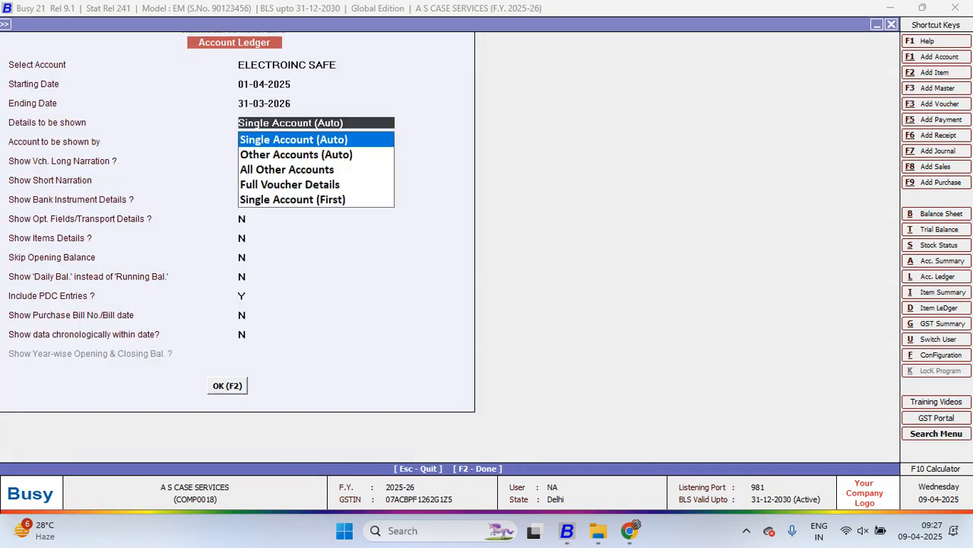
key(Return)
key(Return)
key(Return)
key(Return)
key(Return)
key(Return)
key(Return)
key(Return)
key(Return)
key(Return)
key(Return)
key(Return)
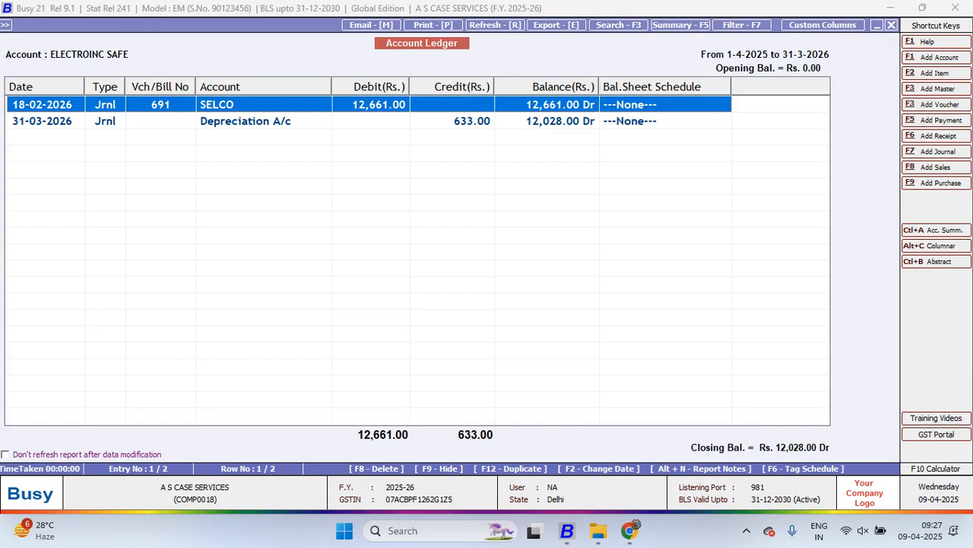
Tag the SELCO entry in the ELECTROINC SAFE ledger with the balance sheet schedule type Asset Purchased
click(479, 122)
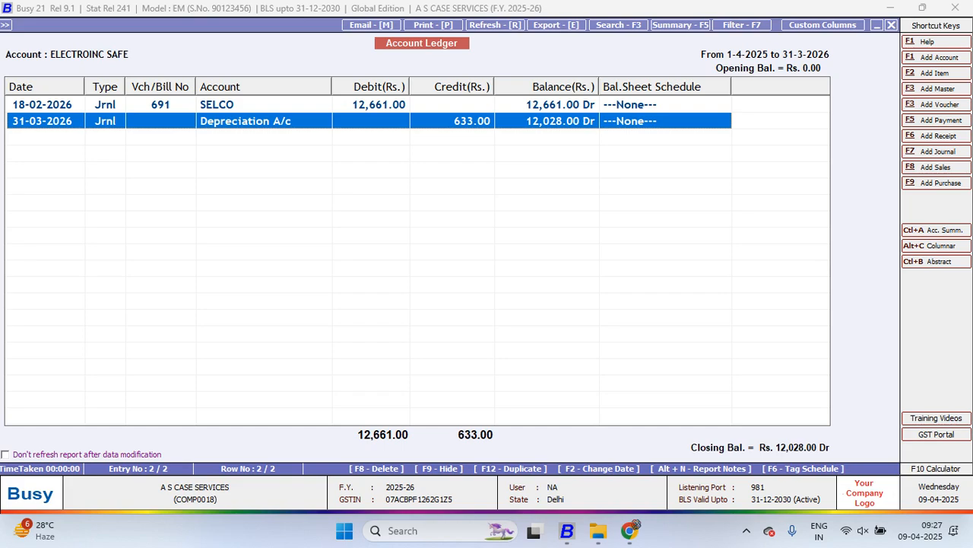
click(456, 105)
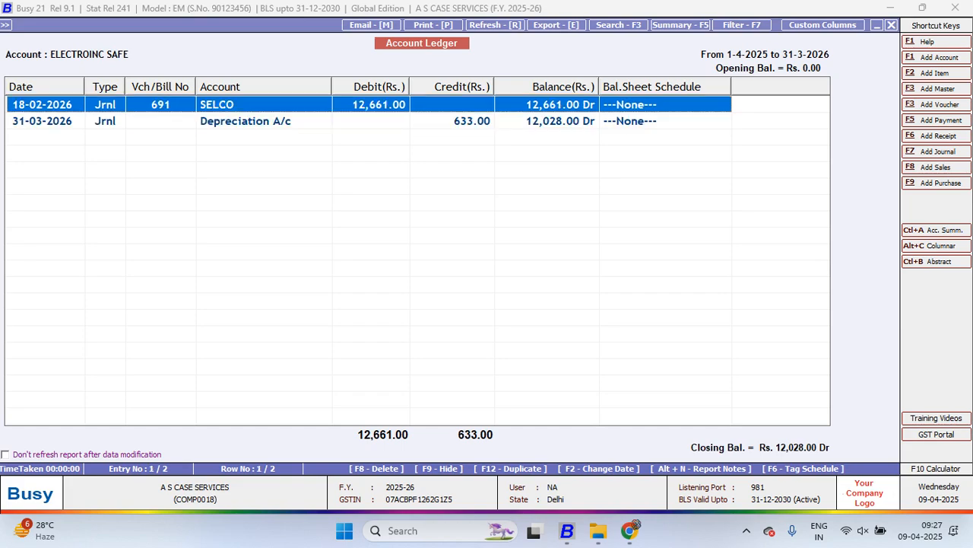
key(F6)
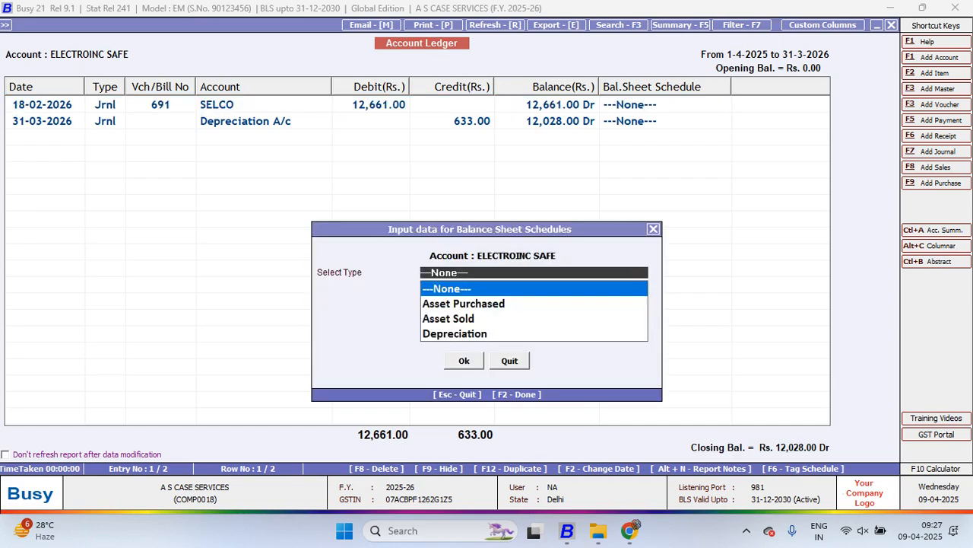
key(Down)
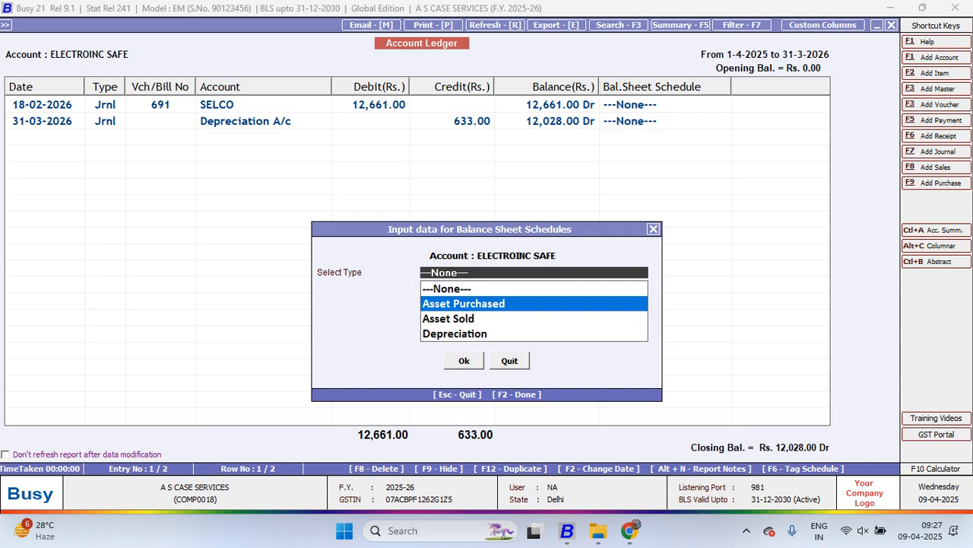
key(Down)
key(Up)
key(Return)
key(F2)
Tag the Depreciation A/c entry in the ELECTROINC SAFE ledger with the balance sheet schedule type Depreciation
key(Down)
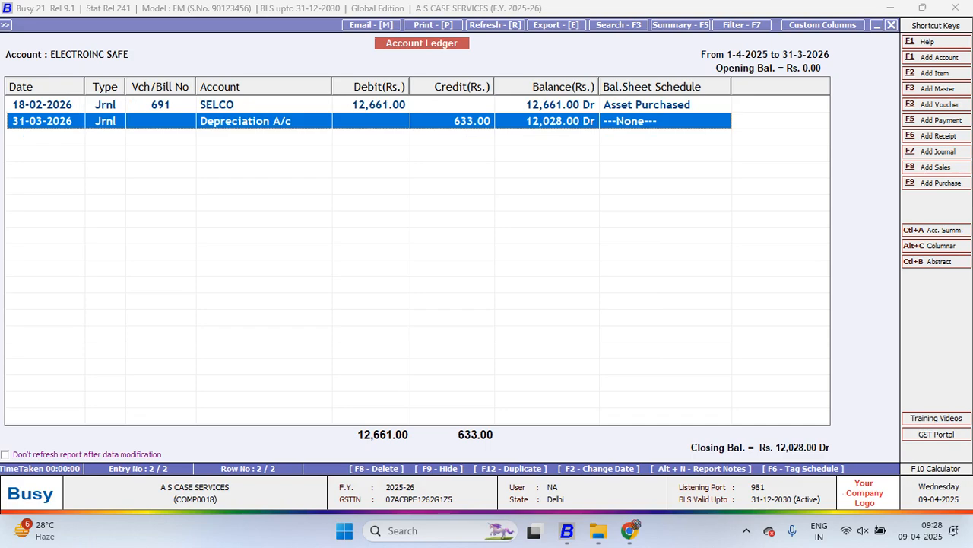
key(F6)
key(Down)
key(Down)
key(Down)
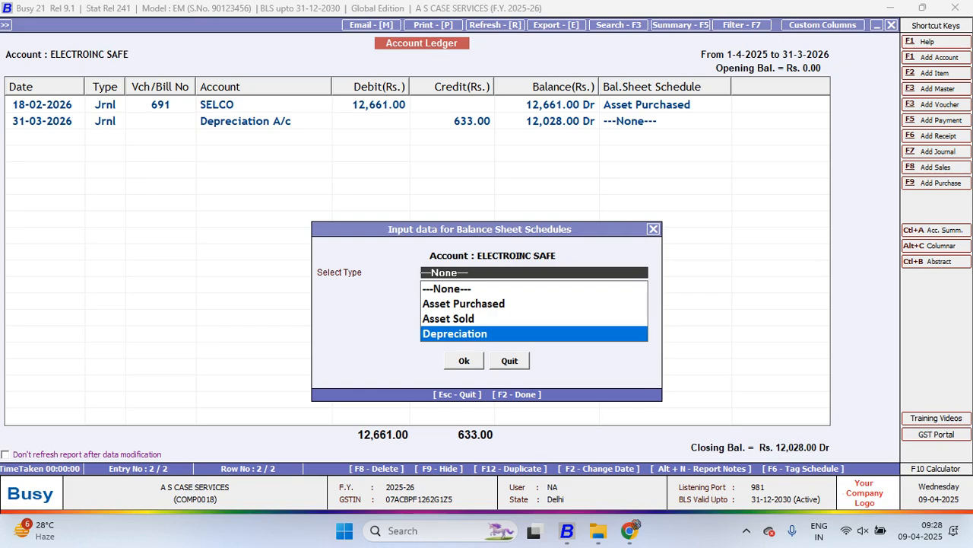
key(Return)
key(Return)
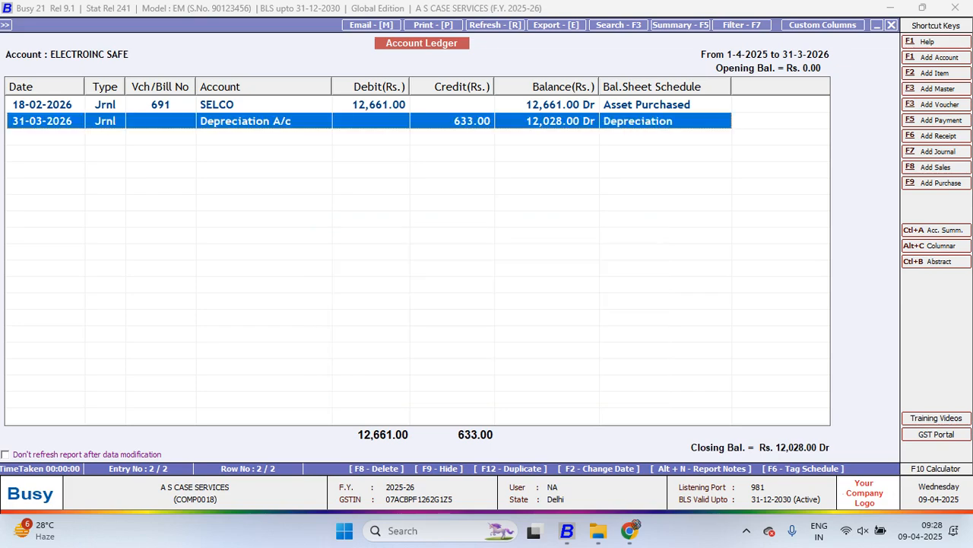
Examine the balance sheet schedule tags on the purchase and depreciation entries of the ELECTROINC SAFE ledger
key(Up)
key(Down)
key(Up)
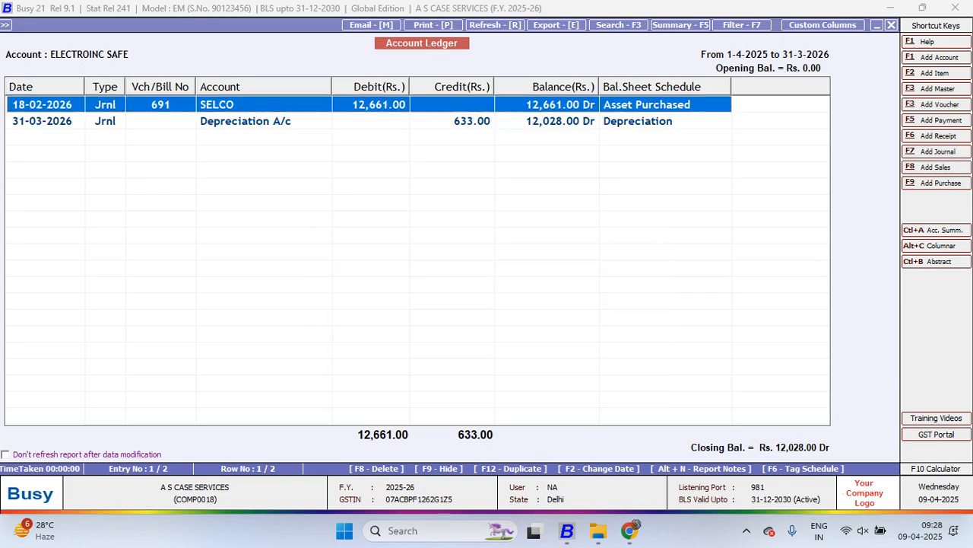
key(Down)
key(Up)
key(Down)
key(Up)
key(Down)
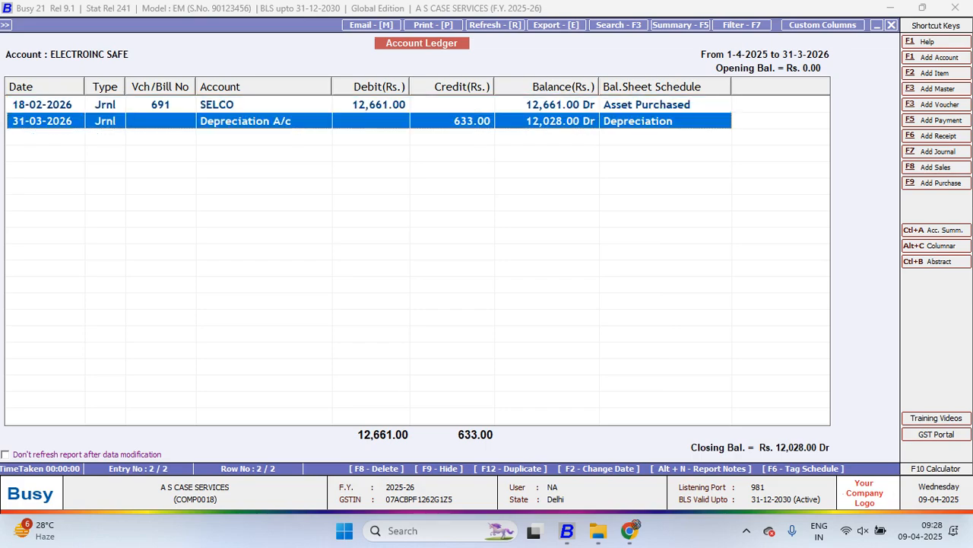
key(Up)
key(Down)
key(Up)
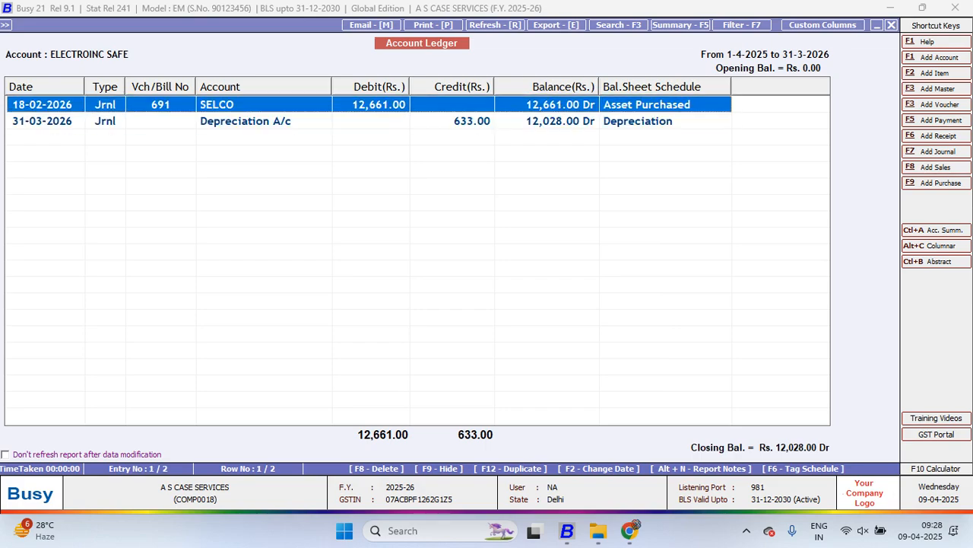
key(Down)
key(Up)
key(Down)
key(Up)
key(Down)
key(Up)
key(Down)
key(Up)
key(Down)
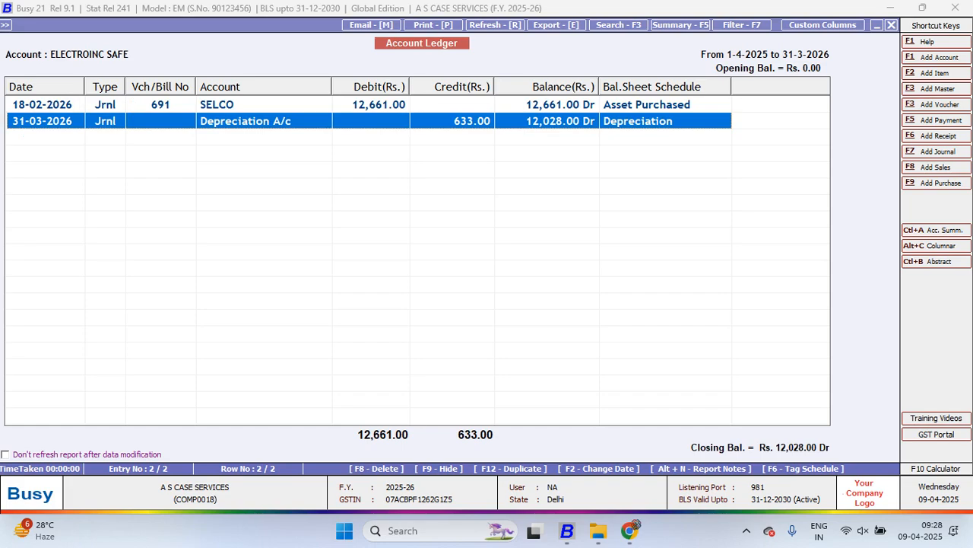
Show the account ledger of SAMSUNG MWO MS23K3513AK
key(Escape)
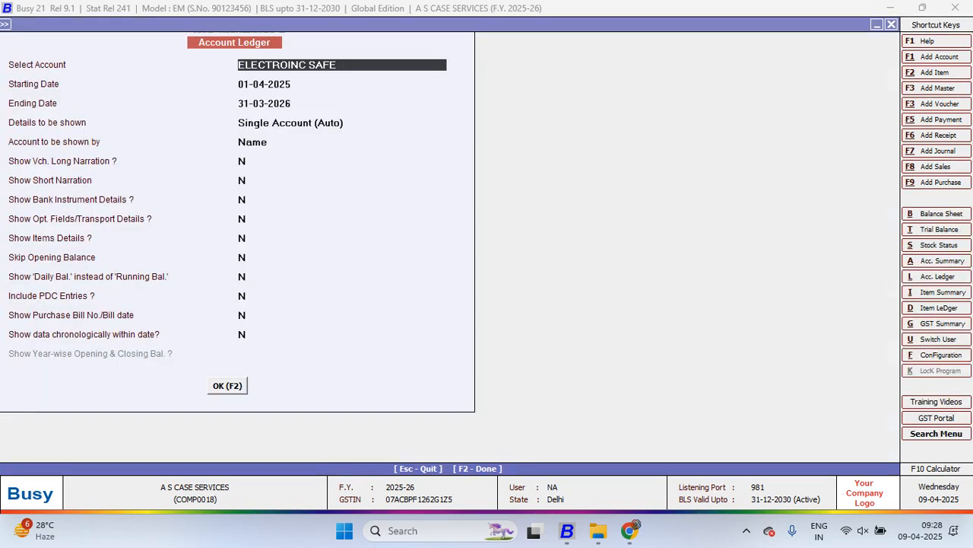
text(sam)
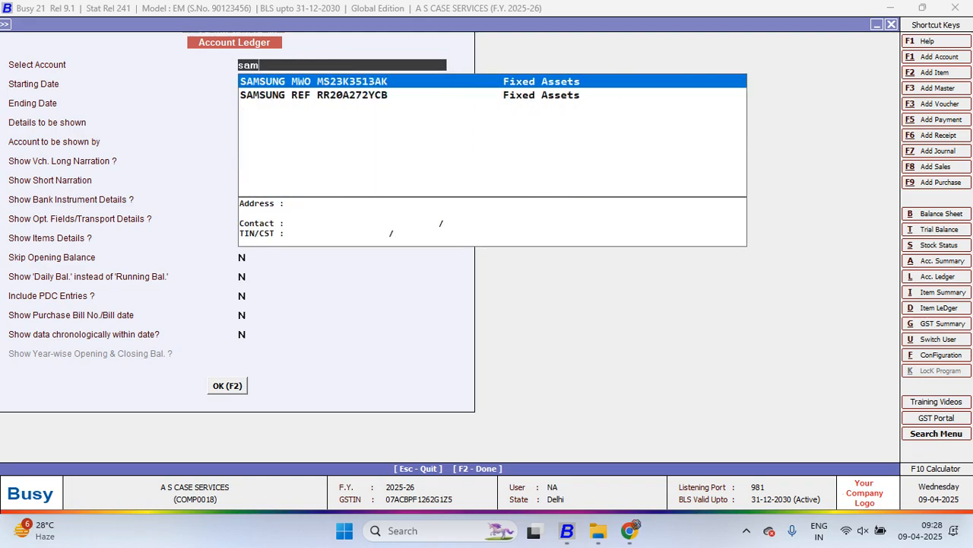
key(F2)
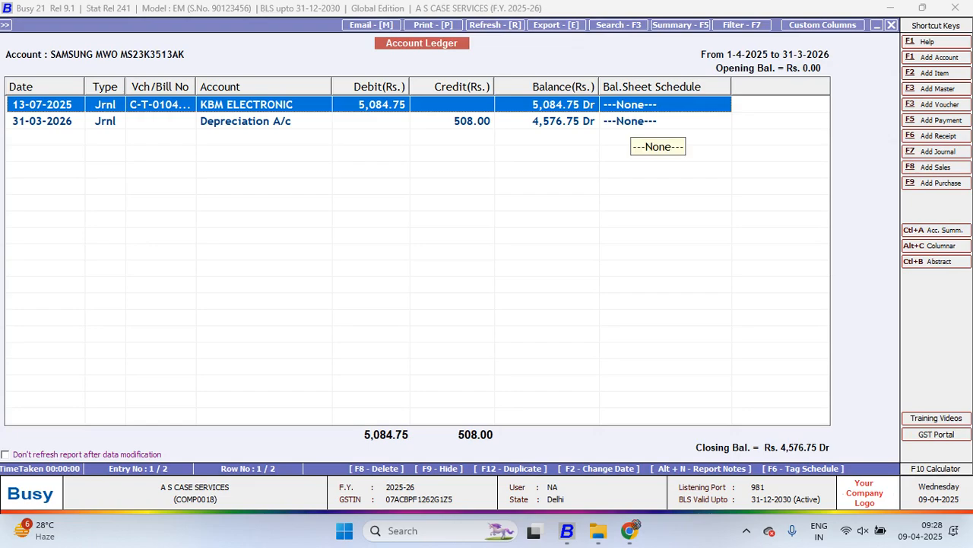
Tag the KBM ELECTRONIC entry in the SAMSUNG MWO MS23K3513AK ledger as Asset Purchased
key(F6)
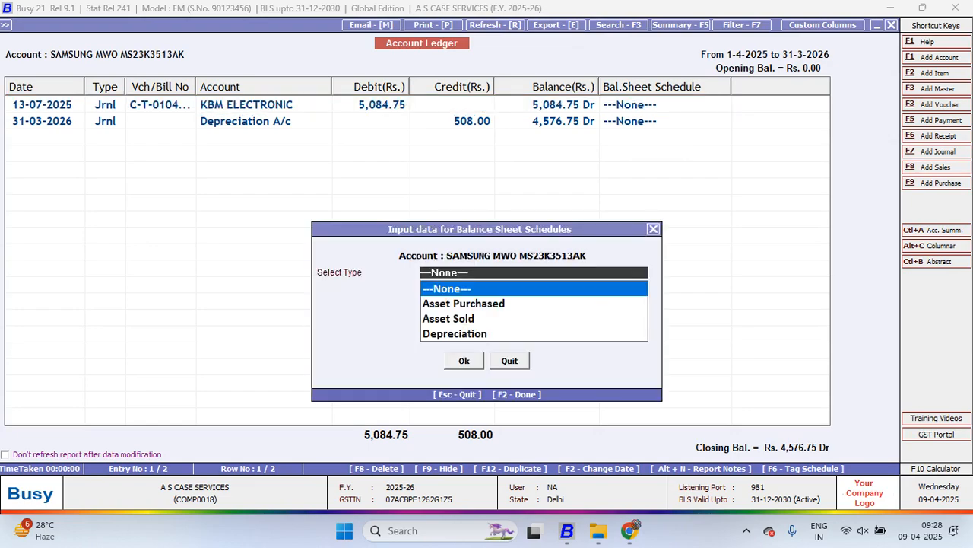
key(Down)
key(Return)
key(Return)
Tag the Depreciation A/c entry in the SAMSUNG MWO MS23K3513AK ledger as Depreciation and close the open reports
key(Down)
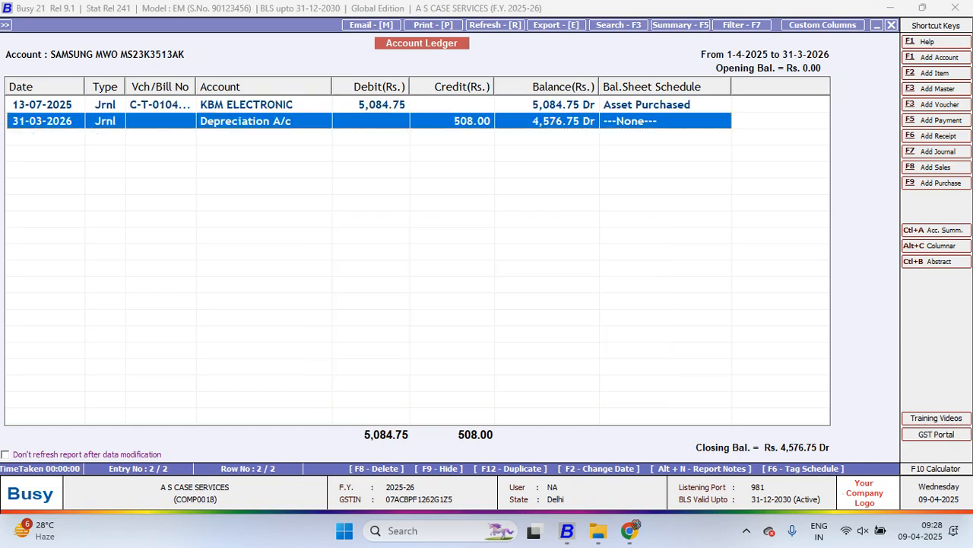
key(F6)
key(Down)
key(Down)
key(Down)
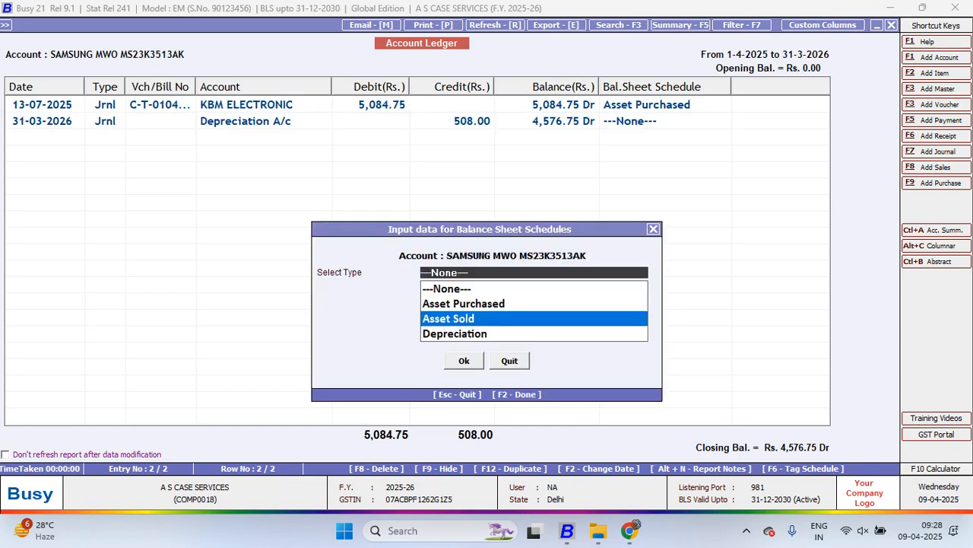
key(Return)
key(Return)
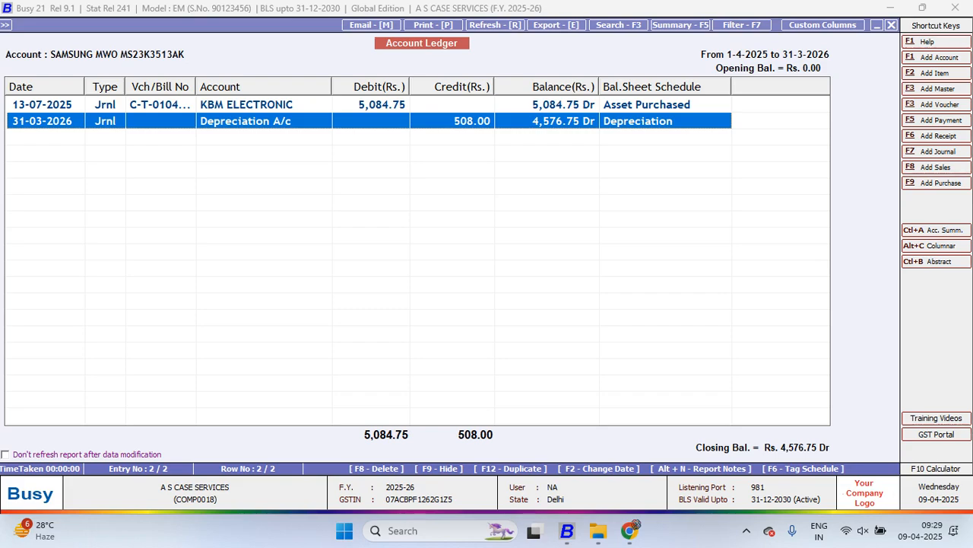
key(Escape)
key(Escape)
key(Escape)
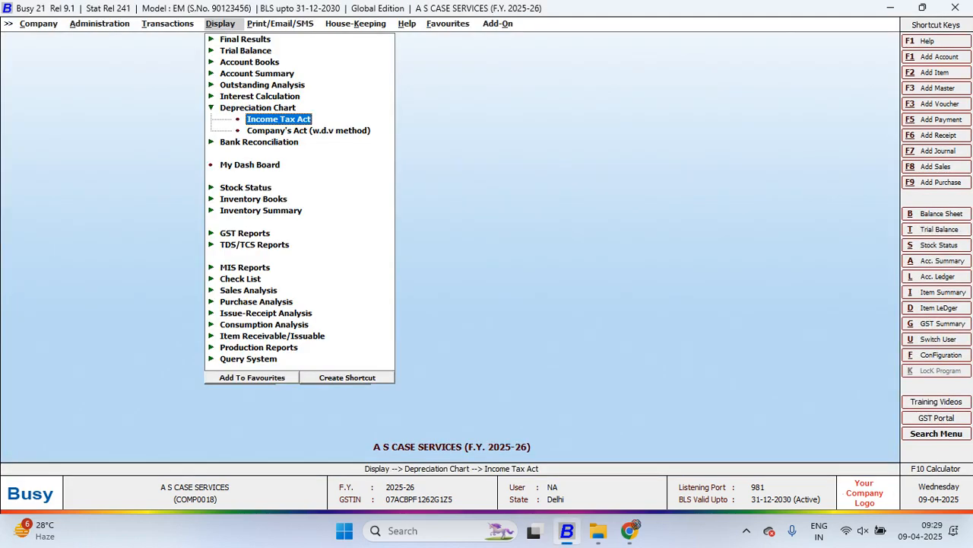
Open the Accounts section of the Features / Options configuration
key(Left)
key(Left)
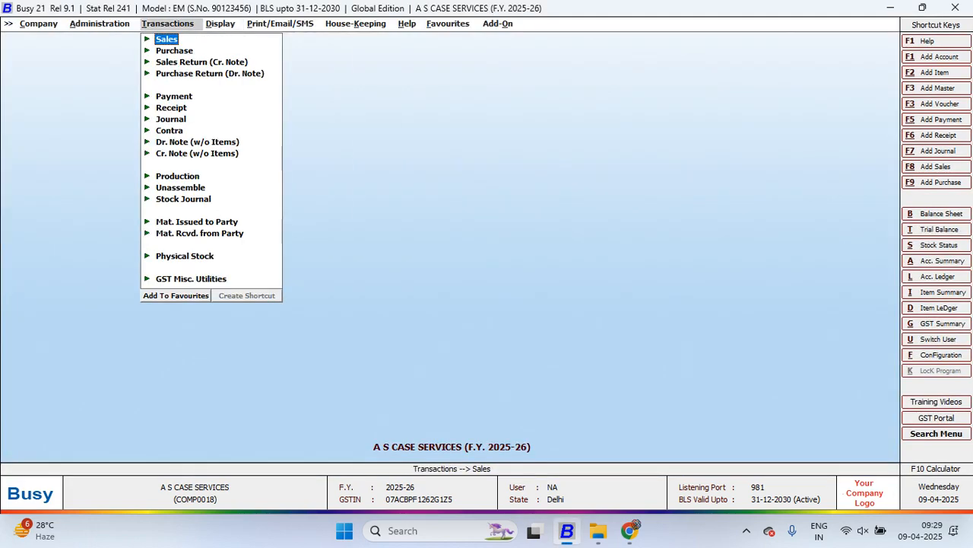
key(Left)
key(Down)
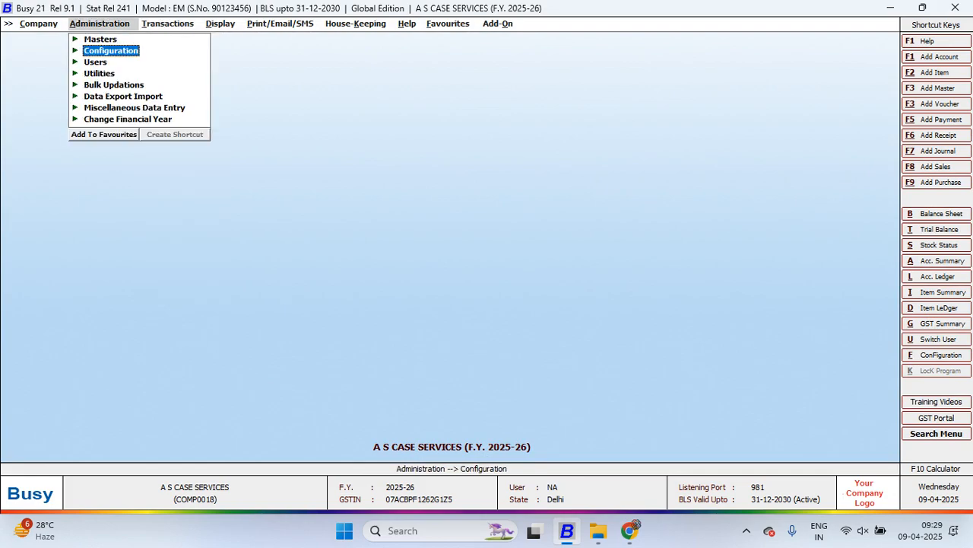
key(Return)
key(Return)
key(Down)
key(Down)
key(Down)
key(Down)
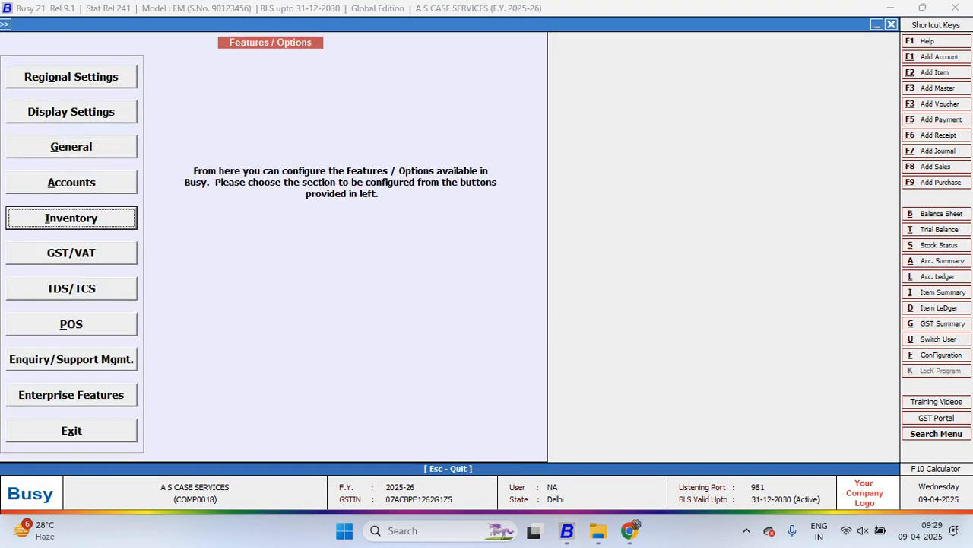
key(Up)
key(Return)
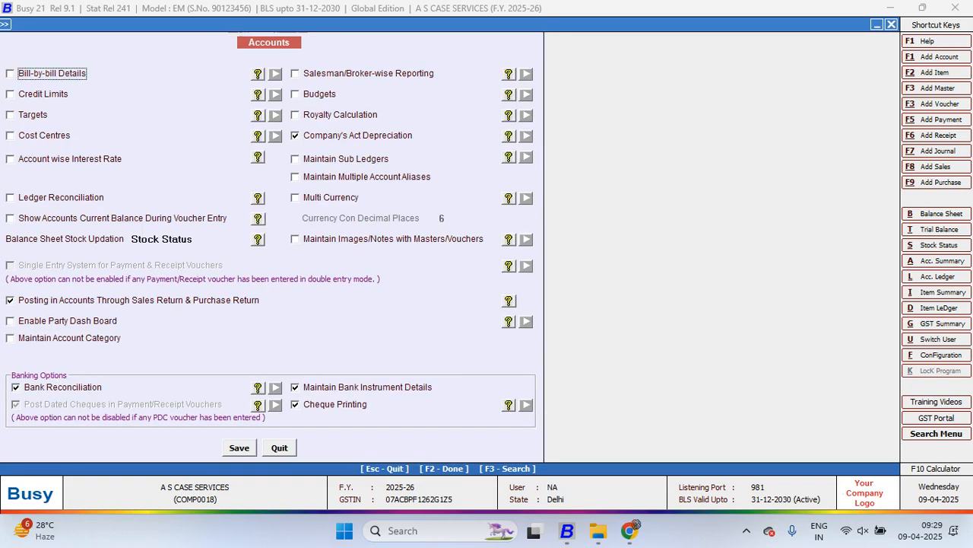
Enable Maintain Sub Ledgers, disable Company's Act Depreciation, save the Accounts options and leave the configuration
click(296, 159)
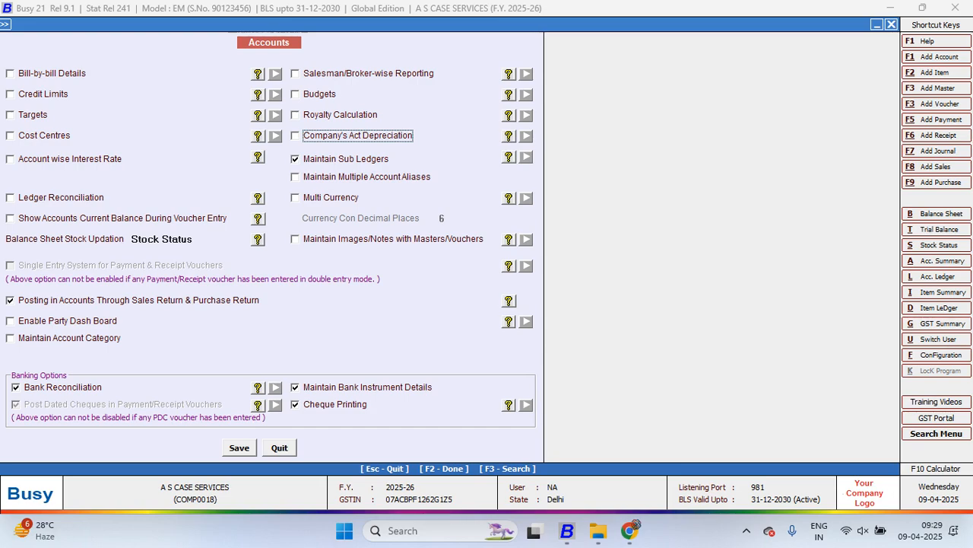
key(F2)
key(Return)
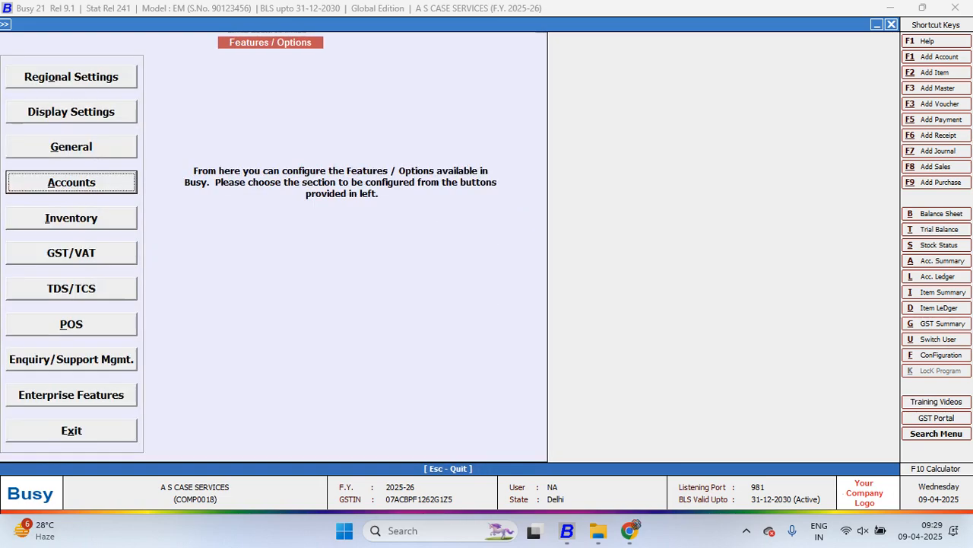
key(Escape)
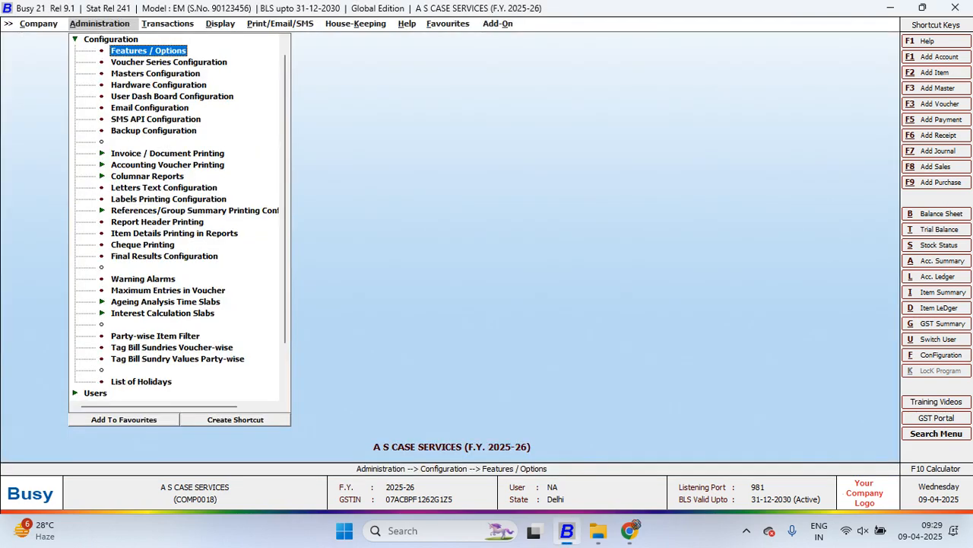
Leave the configuration options and open a blank master for adding an account
key(Escape)
key(Escape)
key(Up)
key(Return)
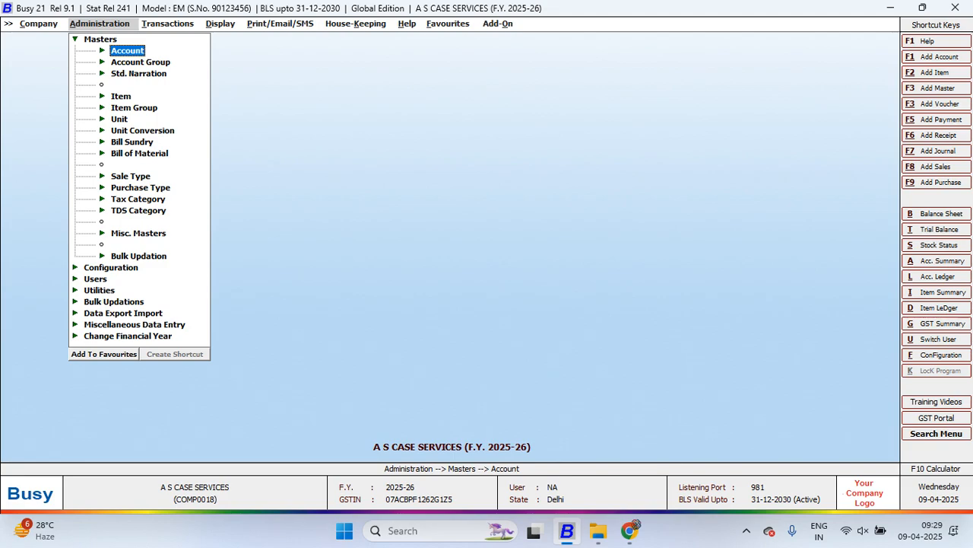
key(Down)
key(Up)
key(Down)
key(Up)
key(Return)
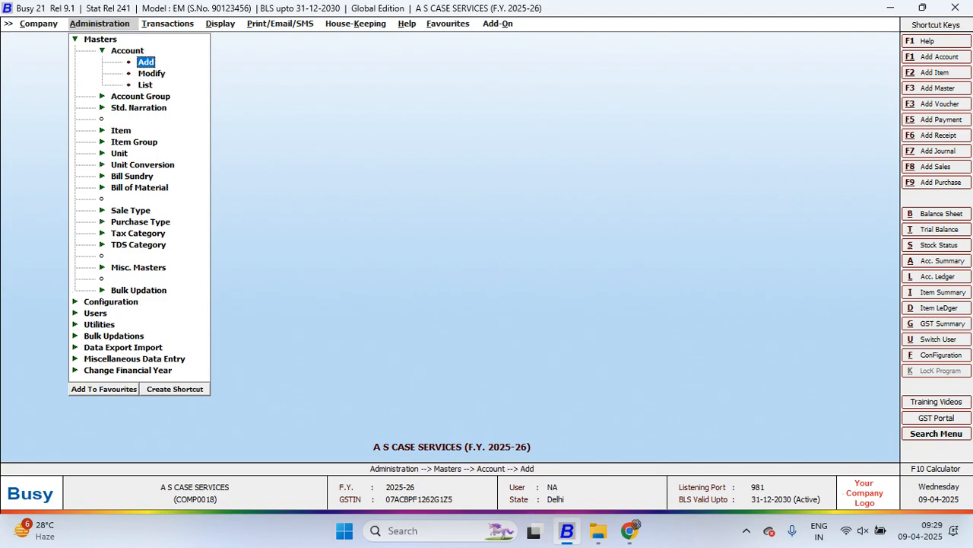
key(Return)
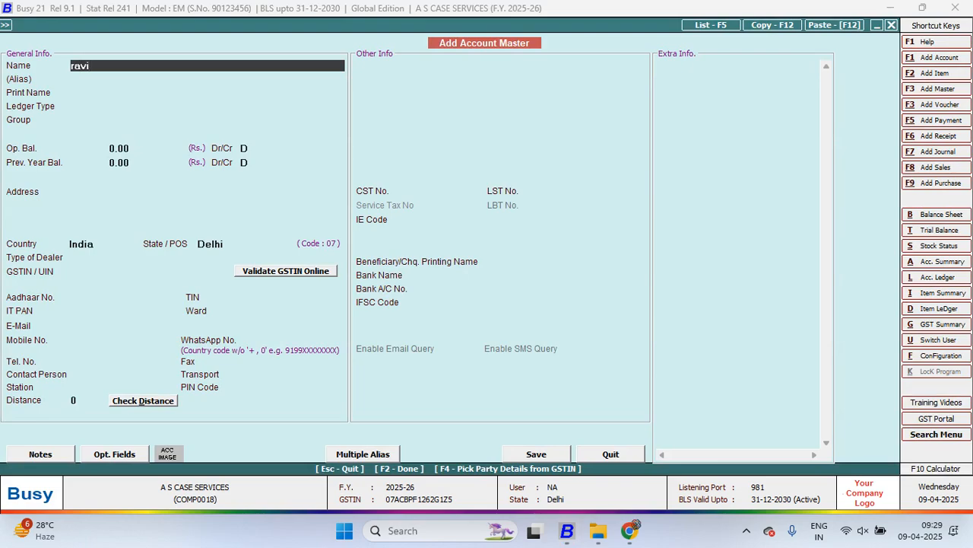
Enter the person's full name as the account name and set it as a General Ledger in the Sundry Debtors group
key(Return)
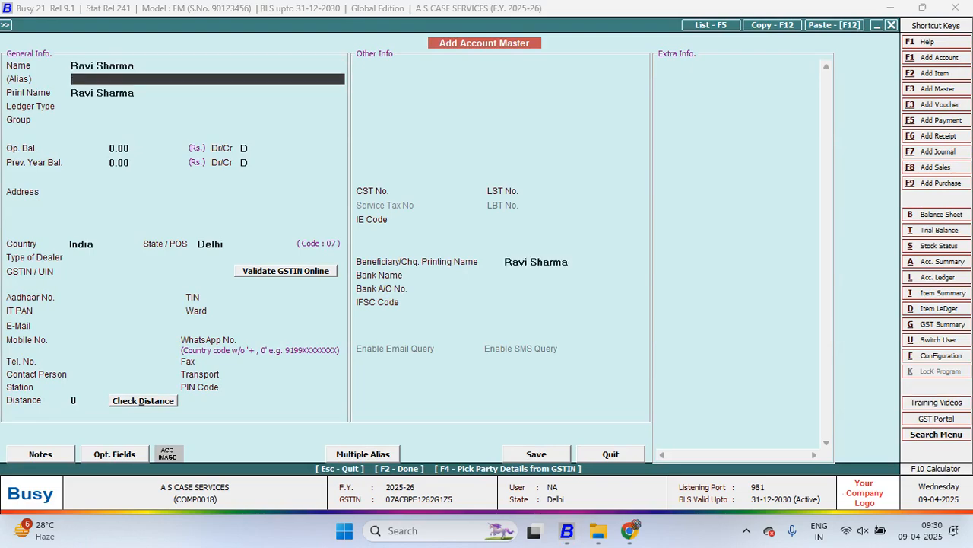
key(Return)
key(Return)
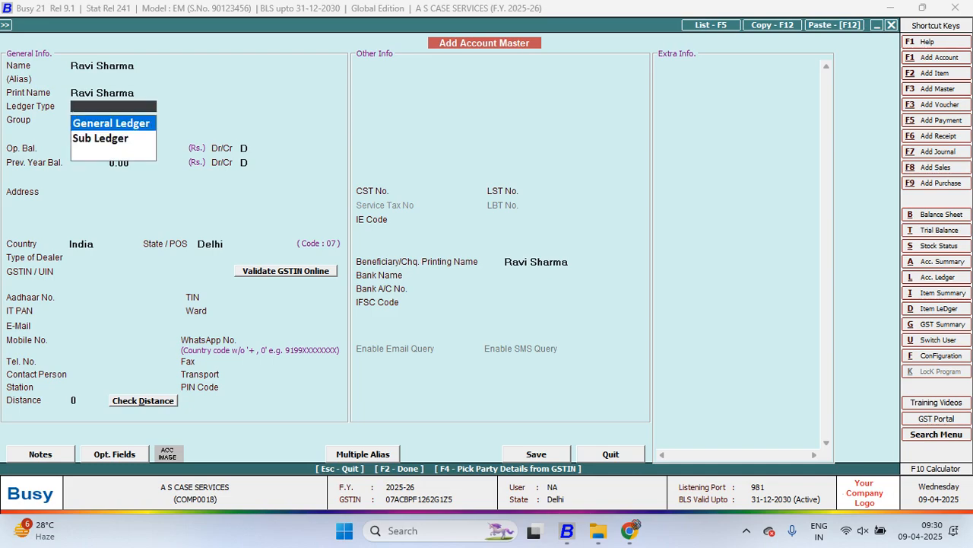
key(Return)
text(sun)
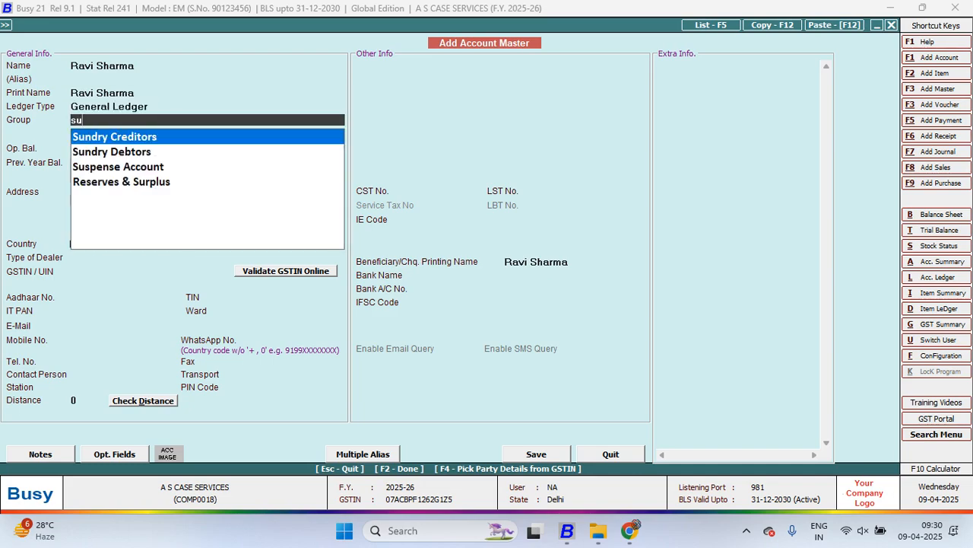
key(Down)
key(Return)
Keep zero opening balances and the default TDS/TCS info, and save the parent general ledger account
key(Return)
key(Return)
key(Return)
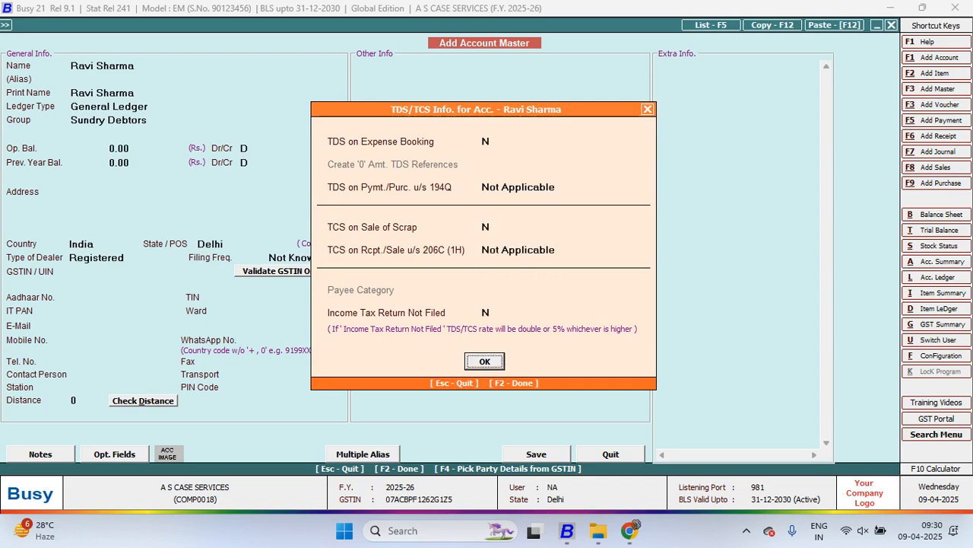
key(Return)
key(Return)
key(Return)
key(Return)
key(Return)
key(Return)
key(Return)
key(Return)
key(Return)
key(Return)
key(Return)
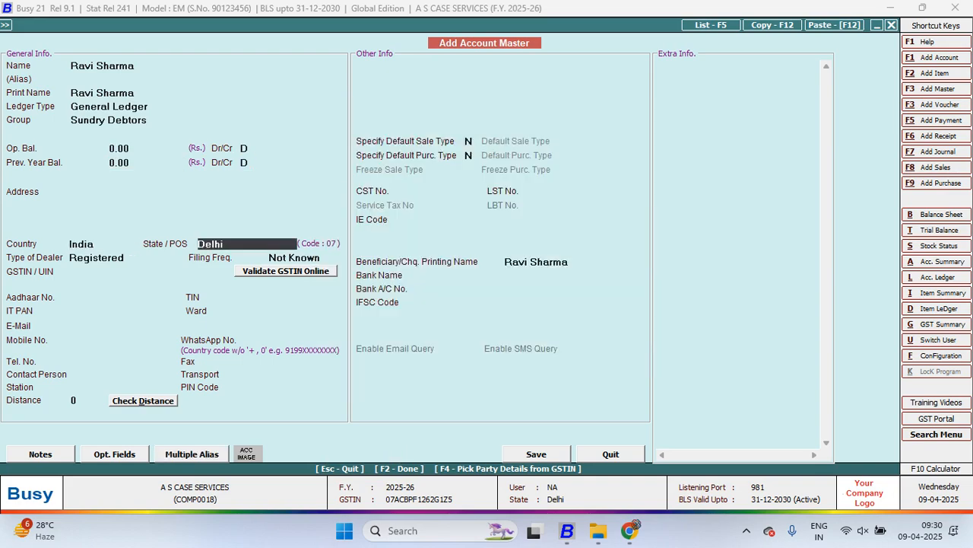
key(Down)
Add the account A Pvt Ltd as a Sub Ledger of the person's newly created general ledger and save it
key(Return)
key(F2)
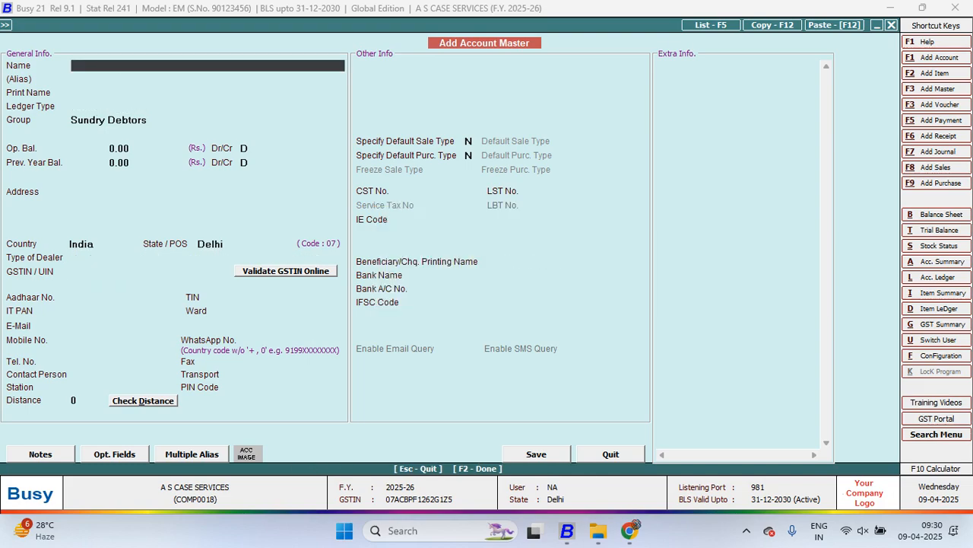
text(a pvt ltd)
key(Return)
key(Return)
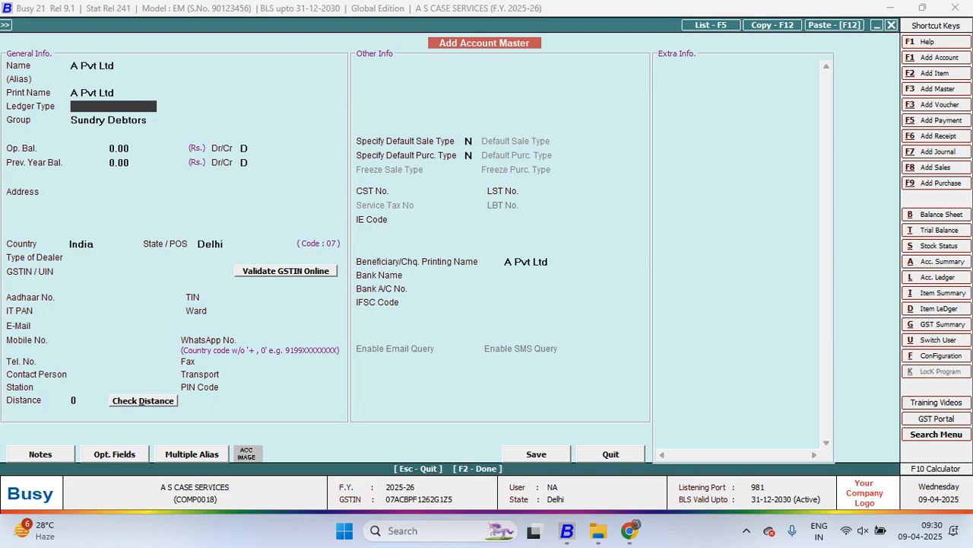
key(space)
key(Down)
key(Return)
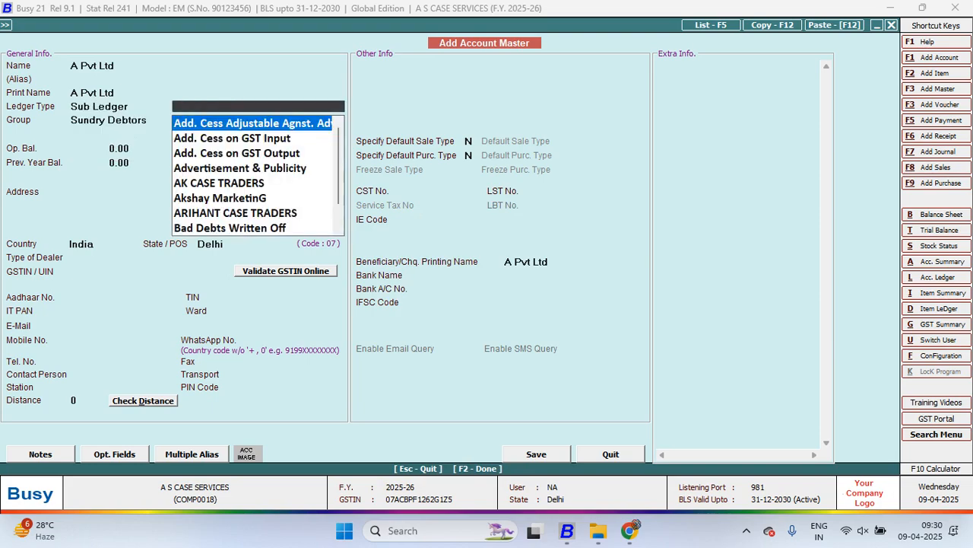
text(ra)
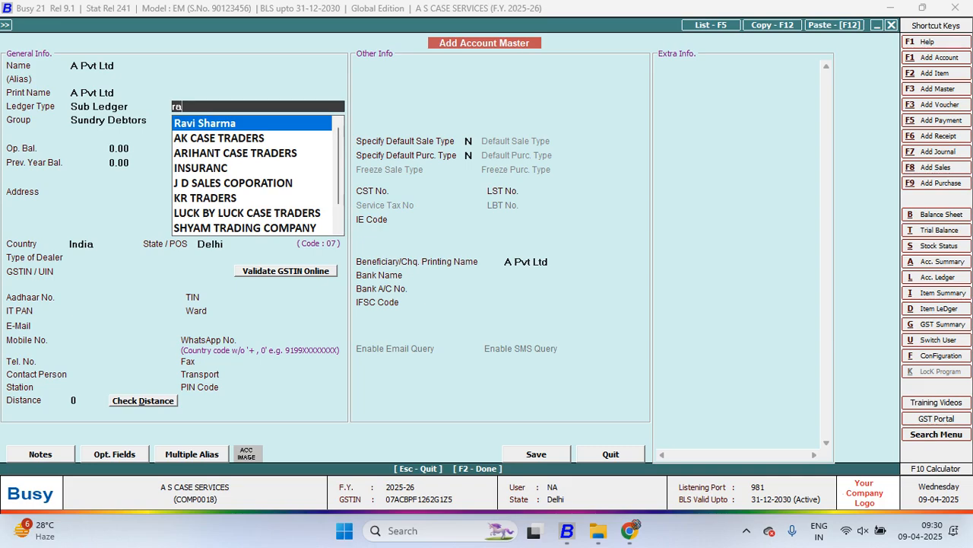
key(Return)
key(Return)
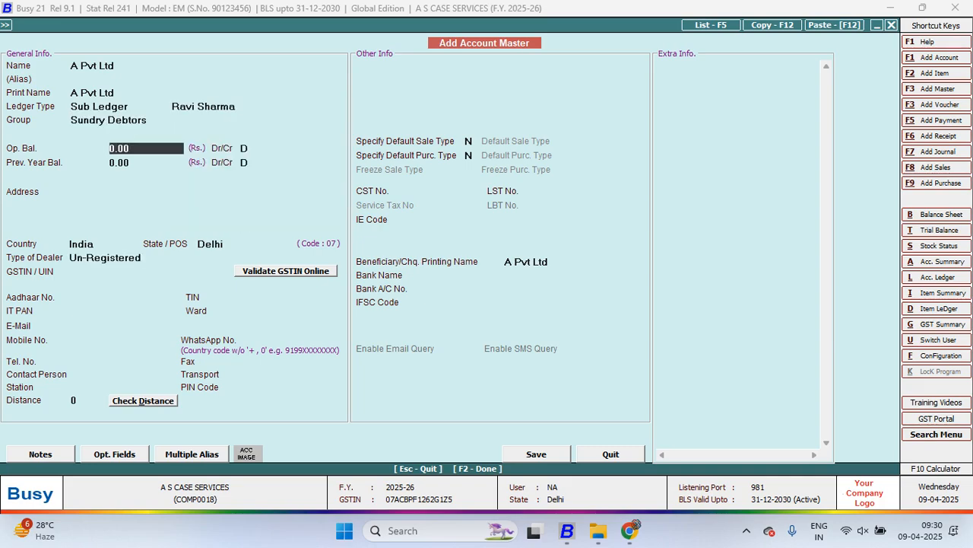
key(F2)
Add the account B Pvt Ltd as a Sub Ledger of the same person's general ledger and save it
text(b)
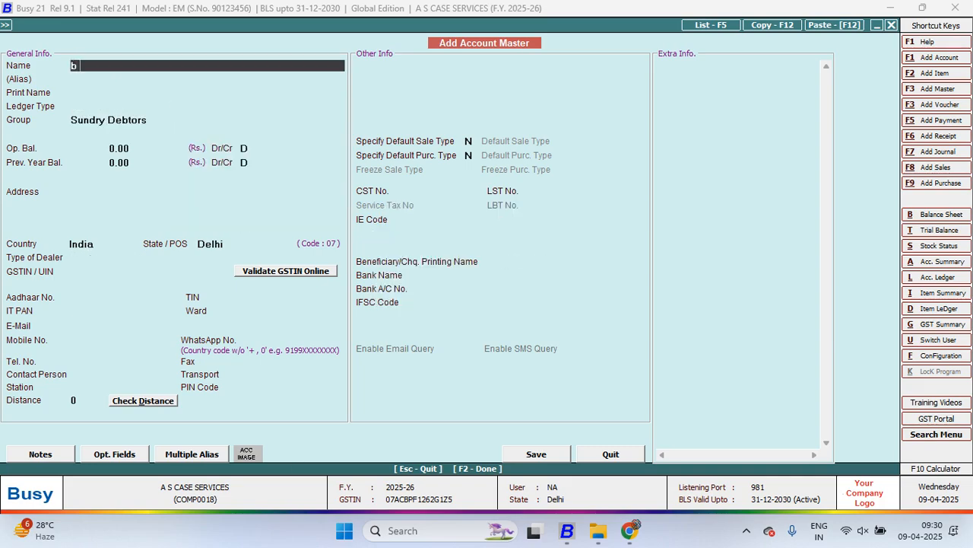
text( pvt ltd)
key(Return)
key(Return)
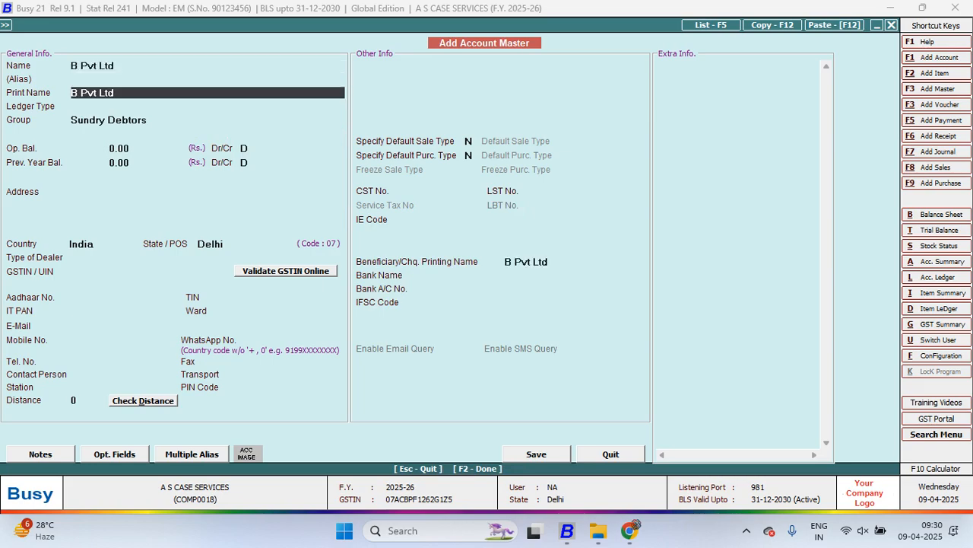
key(Return)
key(Down)
key(Return)
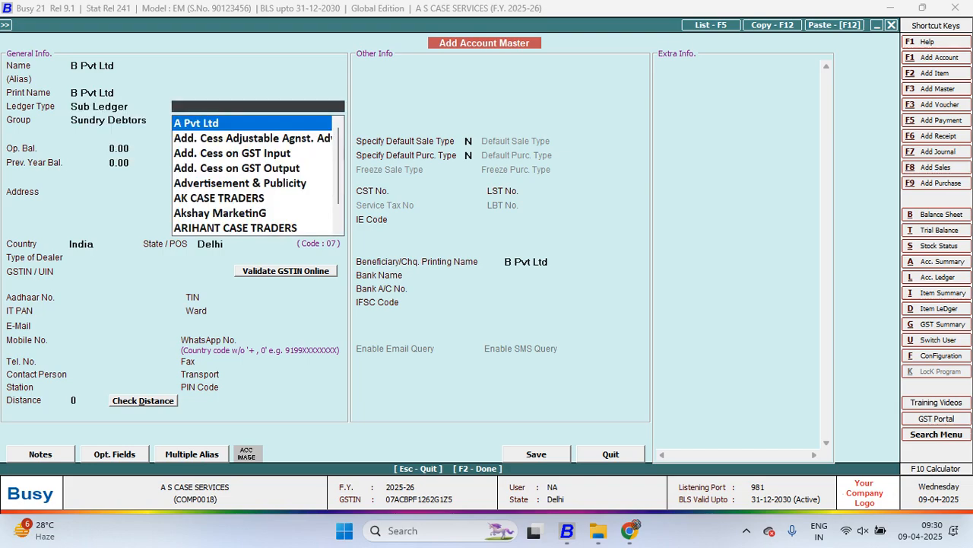
text(rav)
key(Return)
key(Return)
key(Return)
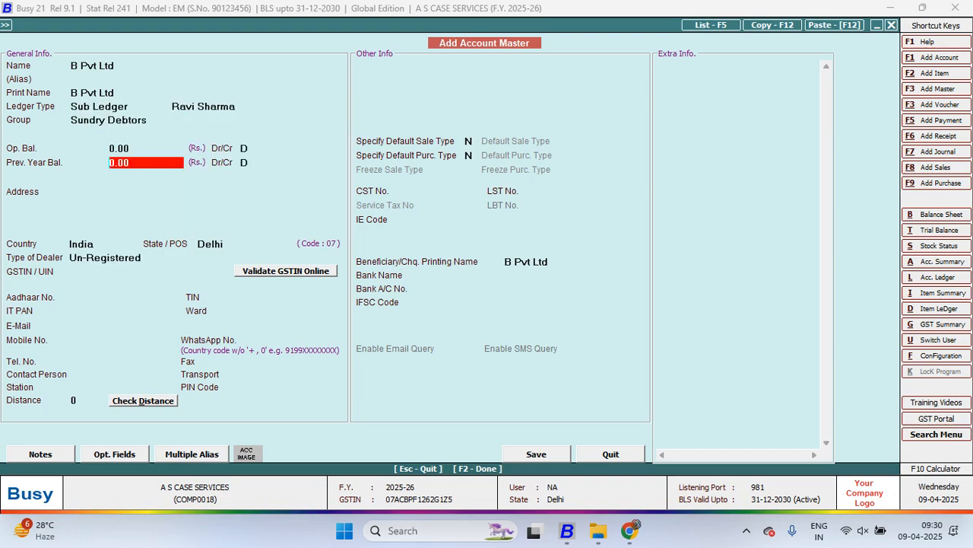
key(F2)
key(Return)
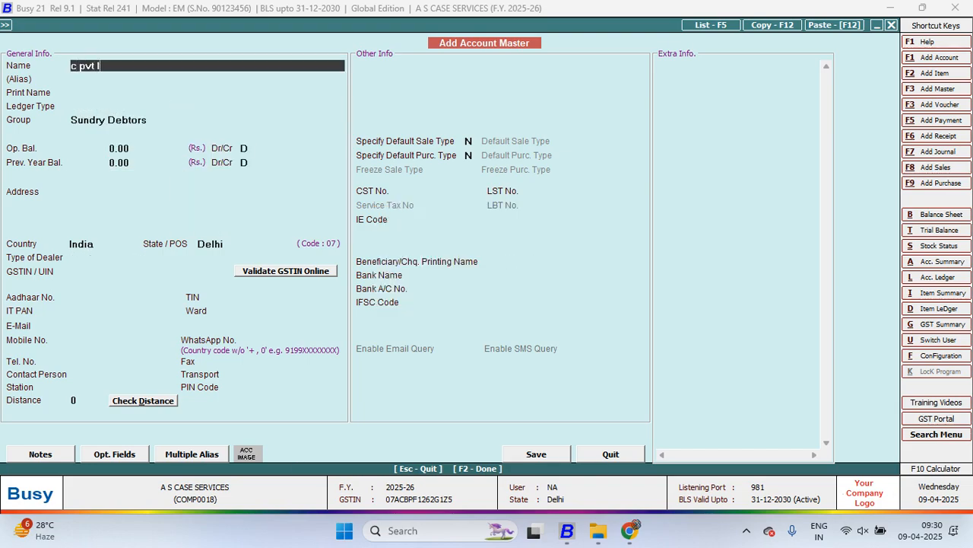
Add the account C Pvt Ltd as a Sub Ledger of the same person's general ledger and save it
key(Return)
key(Return)
key(Return)
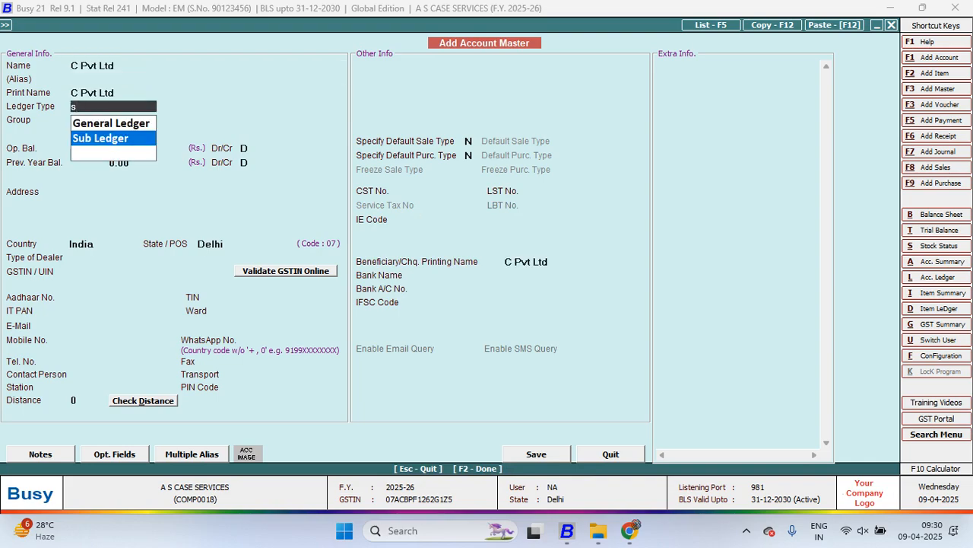
key(Return)
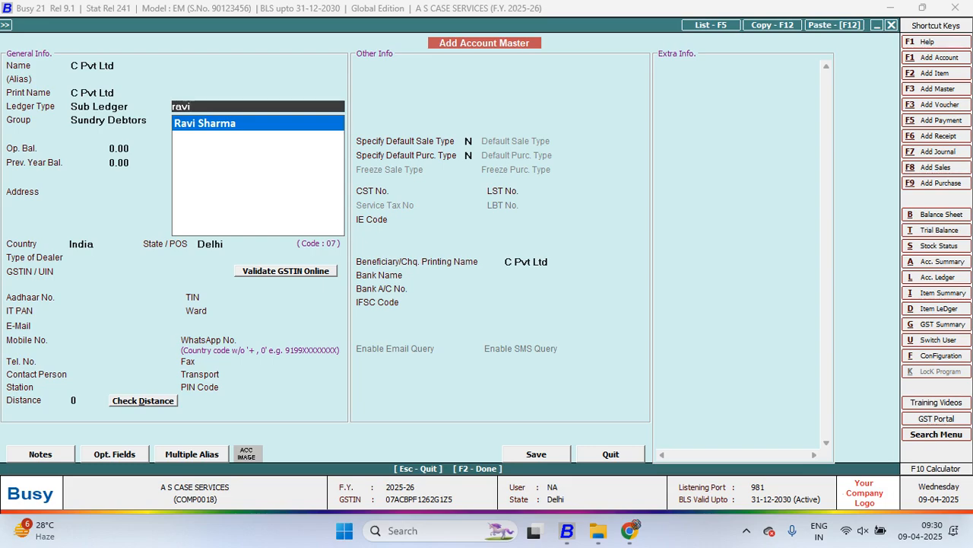
key(Return)
key(Return)
key(Return)
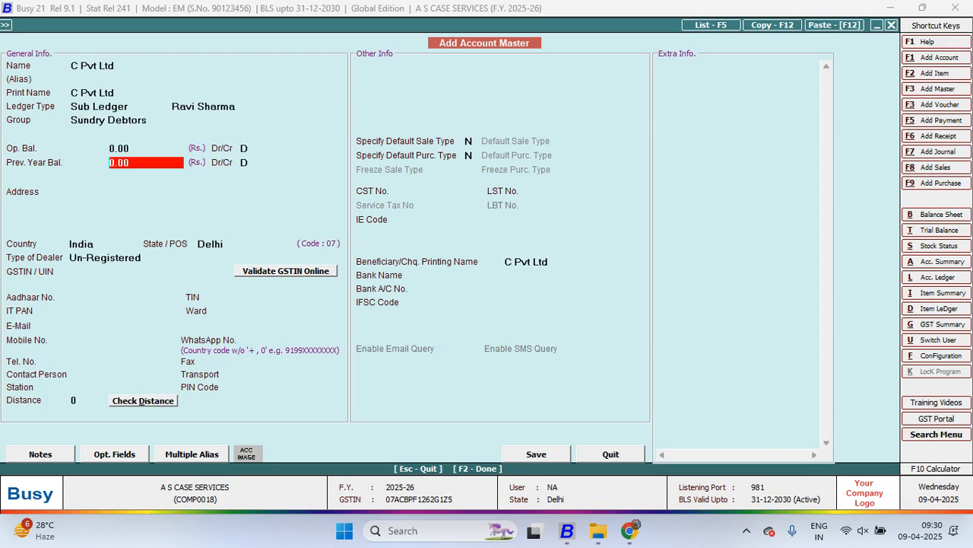
key(F2)
Leave account entry and start a new Local-ItemWise sales voucher dated 14-05-2025
key(Return)
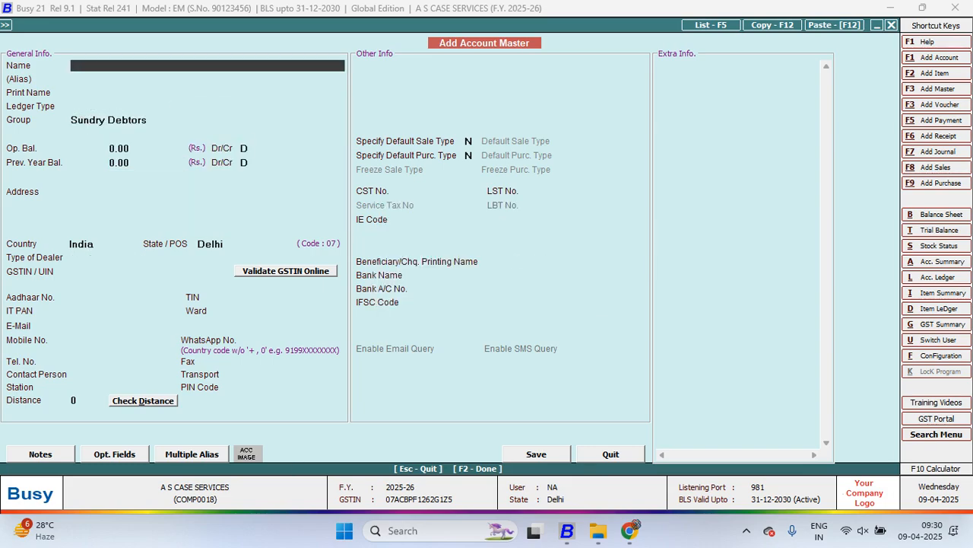
key(Escape)
key(Right)
key(Return)
key(Return)
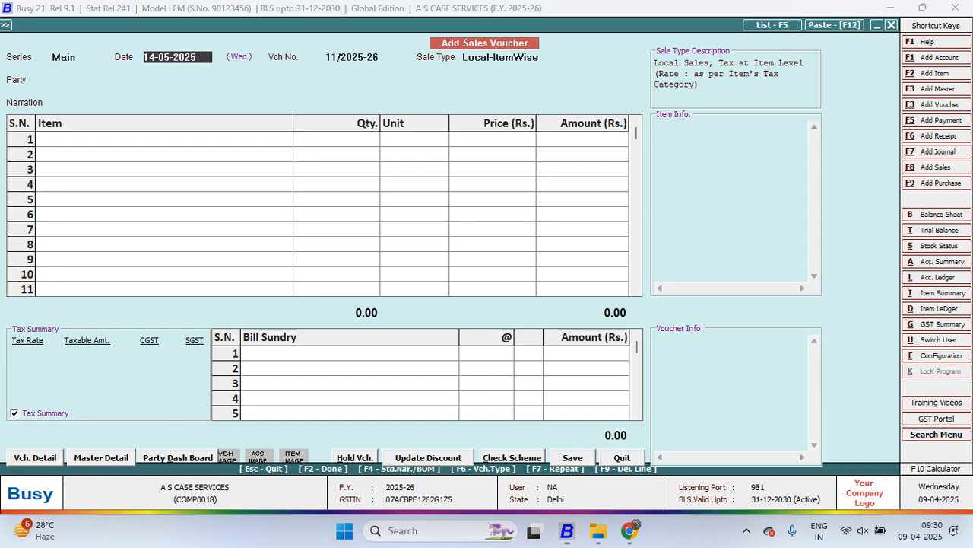
key(Return)
Enter a sale to A Pvt Ltd of 10 Pcs. of BLACK COVER GIONE ELITE HINDI at Rs. 600
key(Return)
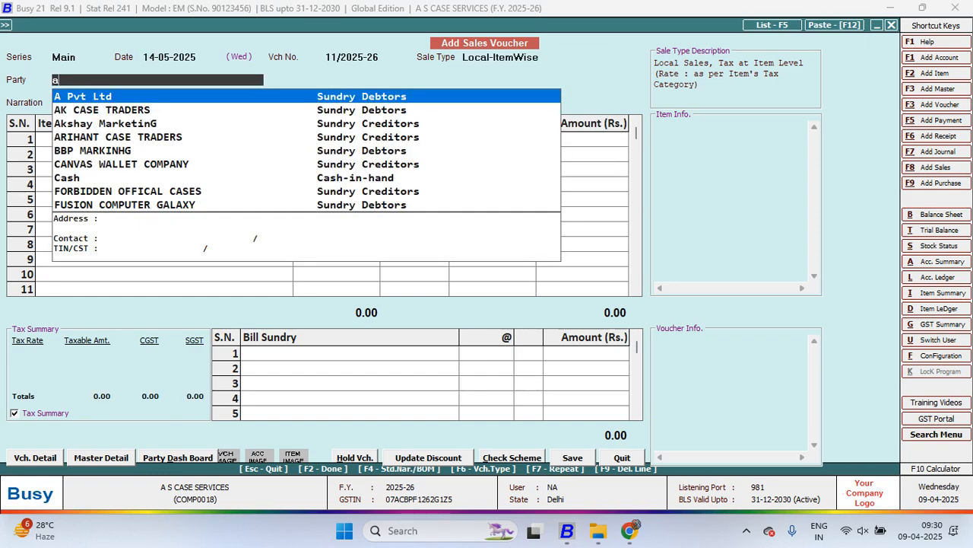
key(Return)
key(Return)
key(Return)
text(10)
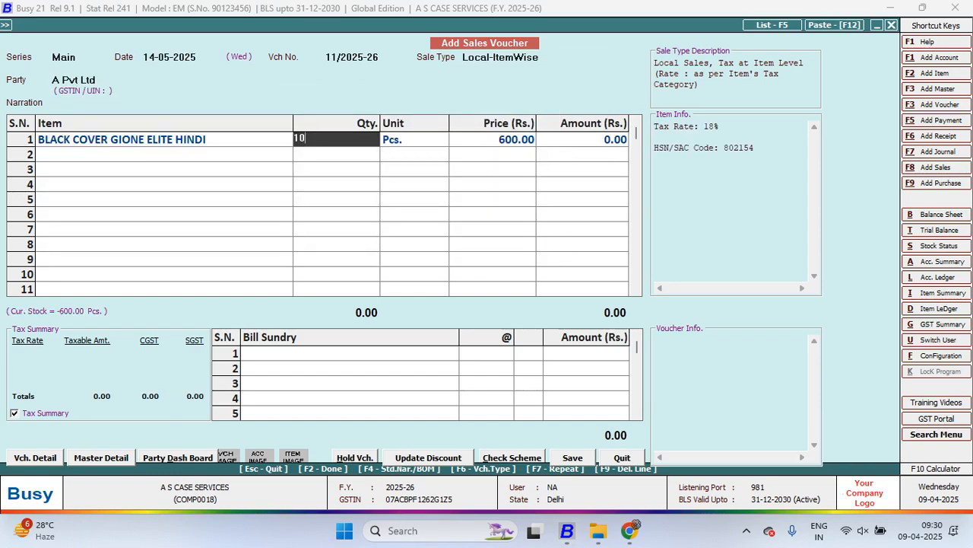
key(Return)
key(Return)
Finish the A Pvt Ltd voucher without bill sundries and save it
key(Return)
key(Return)
key(Return)
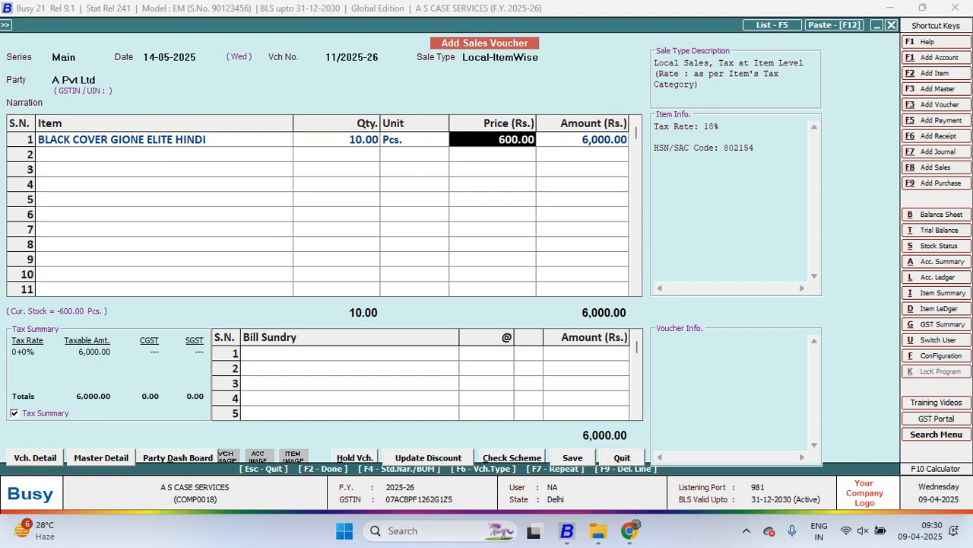
key(Return)
key(Return)
key(Return)
key(Return)
key(Return)
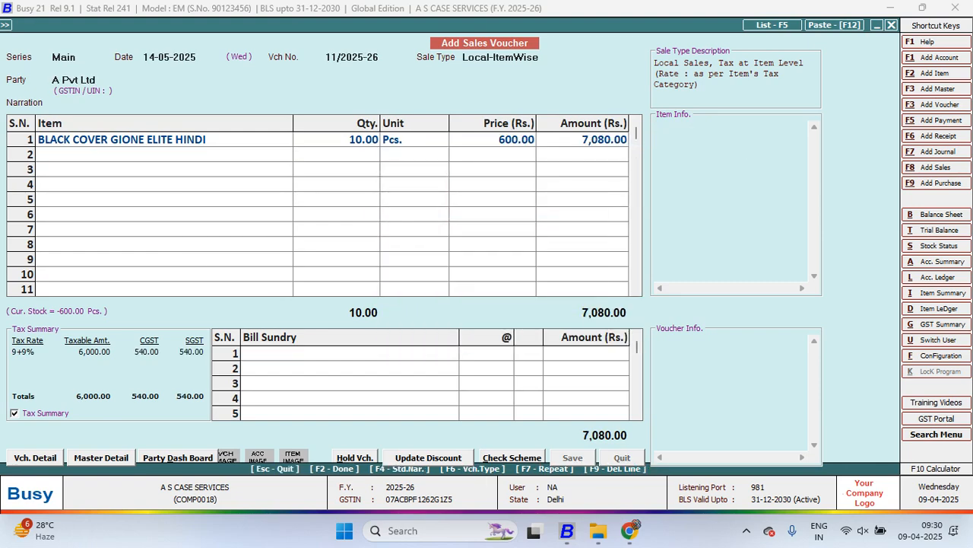
key(Right)
Enter a sale to B Pvt Ltd of 1000 Pcs. of BLACK COVER GIONE ELITE HINDI at Rs. 600
key(Return)
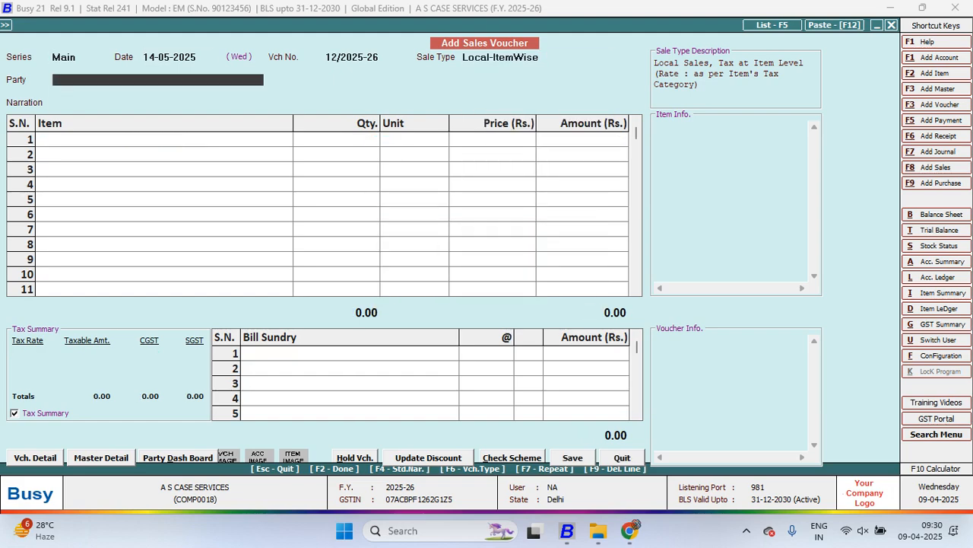
key(Return)
key(Return)
key(Return)
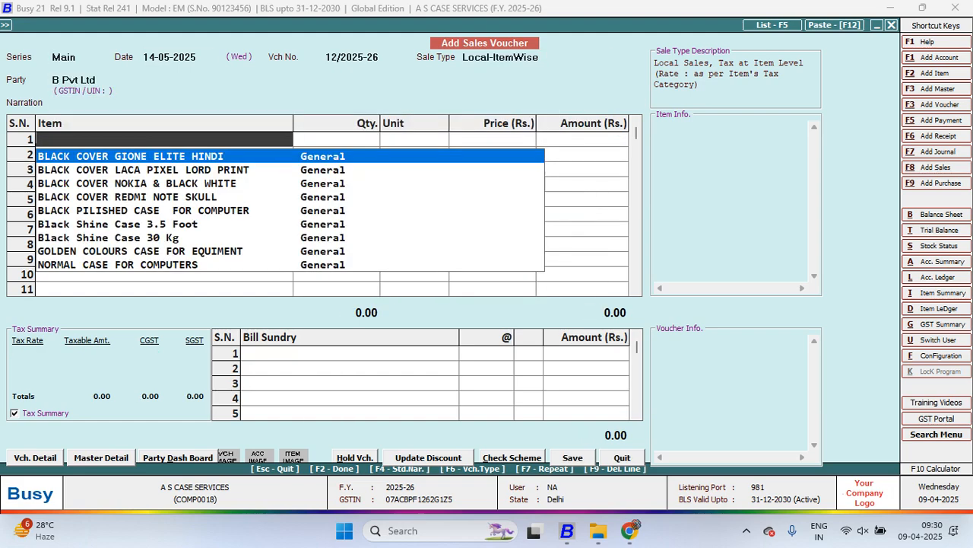
key(Return)
text(1000)
key(Return)
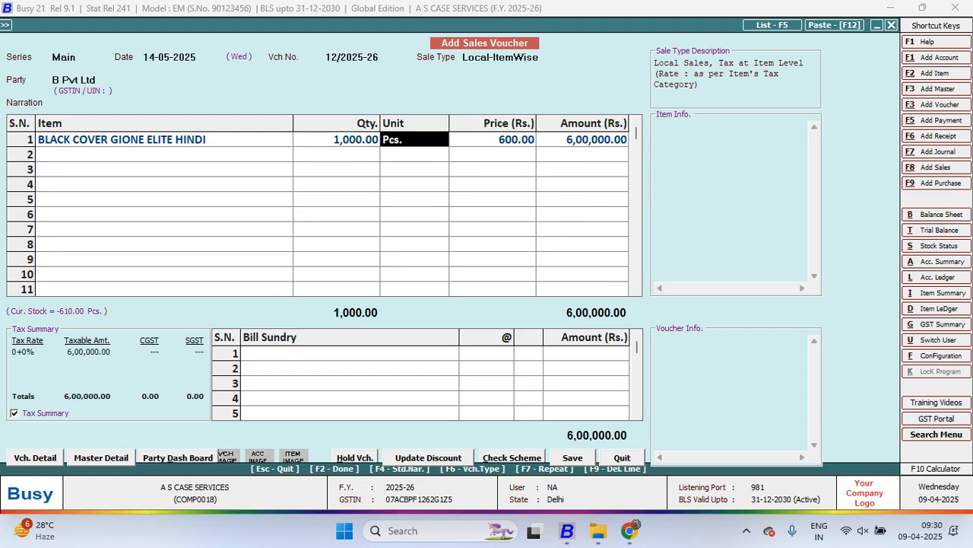
key(Return)
key(Return)
Save the B Pvt Ltd sales voucher without bill sundries
key(Return)
key(Return)
key(Return)
key(Return)
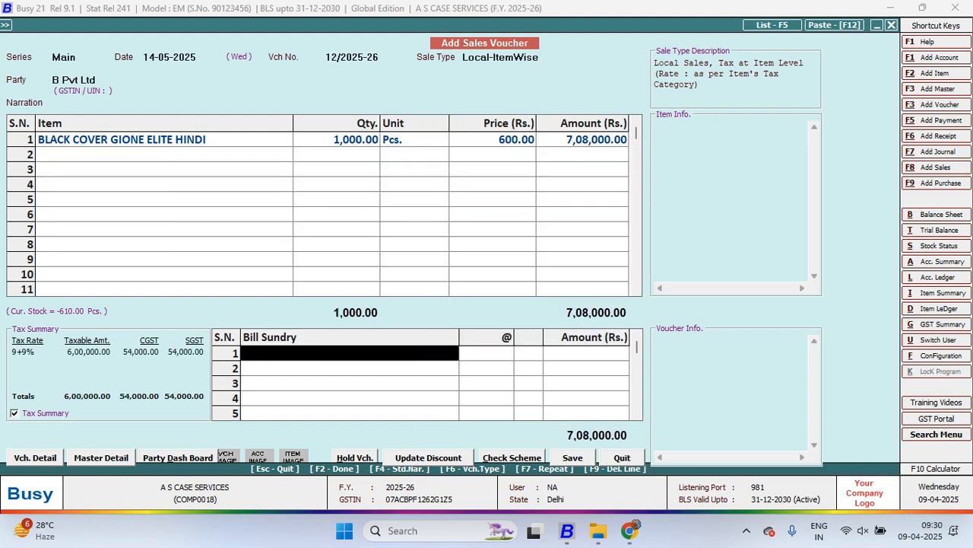
key(Return)
key(Left)
key(Return)
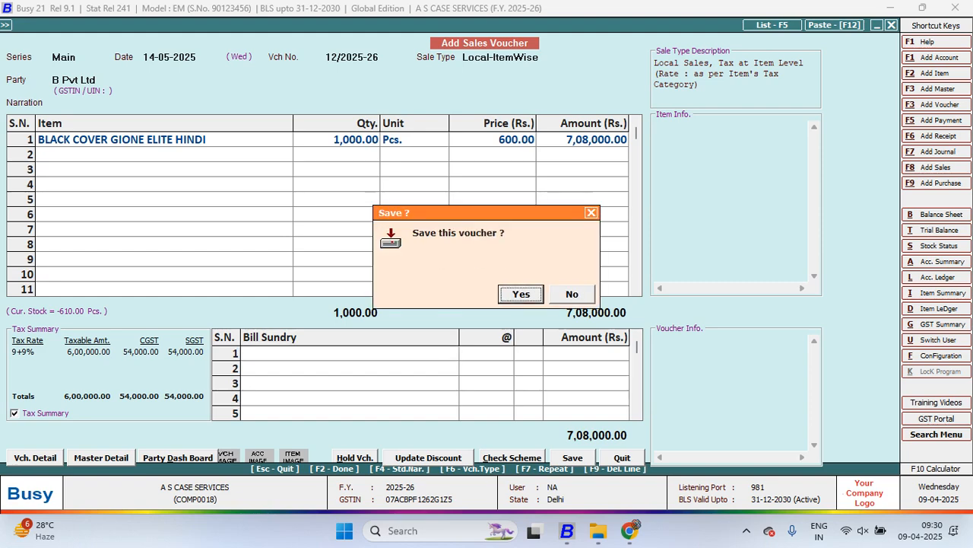
Save the B Pvt Ltd voucher and enter a sale to C Pvt Ltd of 500 Pcs. of BLACK COVER GIONE ELITE HINDI at Rs. 600
key(Return)
key(Right)
key(Return)
key(Return)
key(Return)
key(Return)
key(Return)
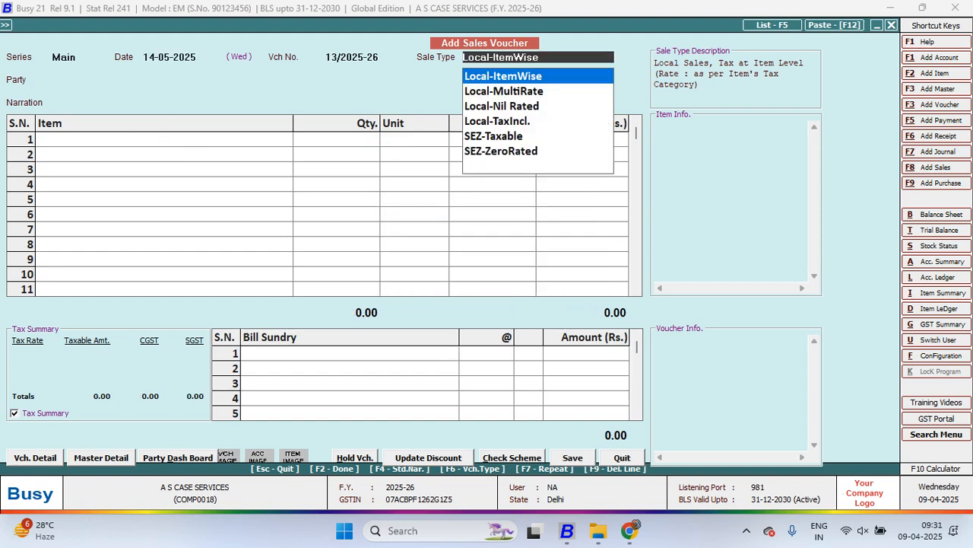
key(Return)
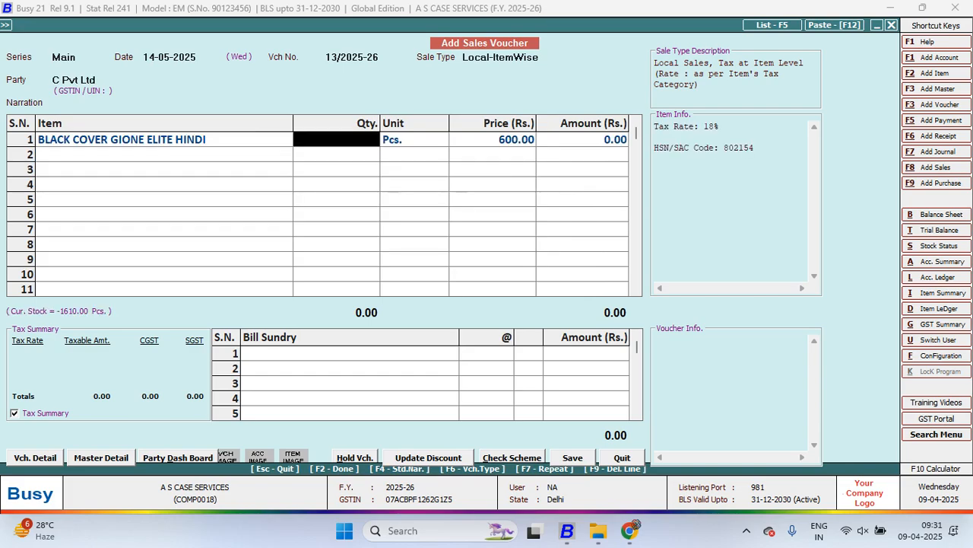
text(500)
Save the C Pvt Ltd sales voucher without bill sundries, continuing despite the missing PAN and without printing the invoice
key(Return)
key(Return)
key(Return)
key(Return)
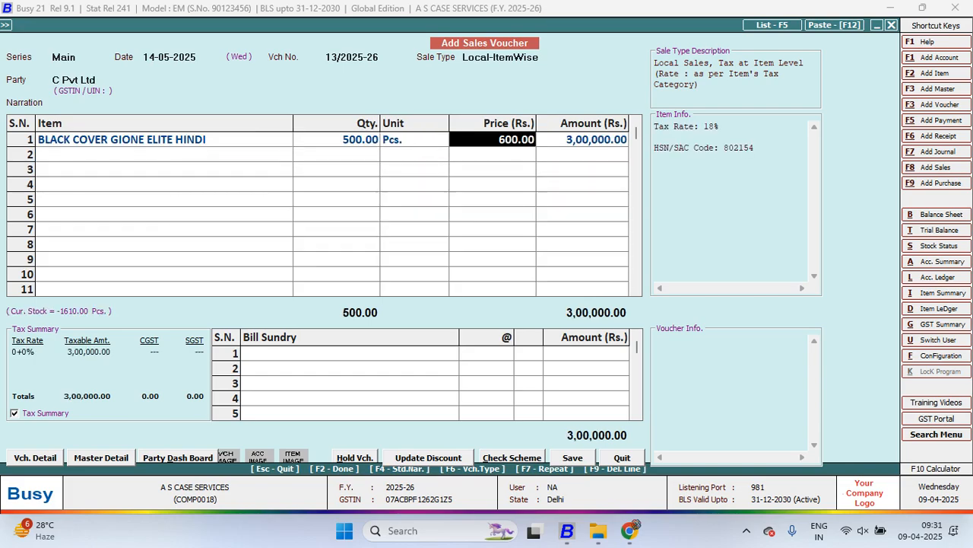
key(Return)
key(Return)
key(Return)
key(Return)
key(Return)
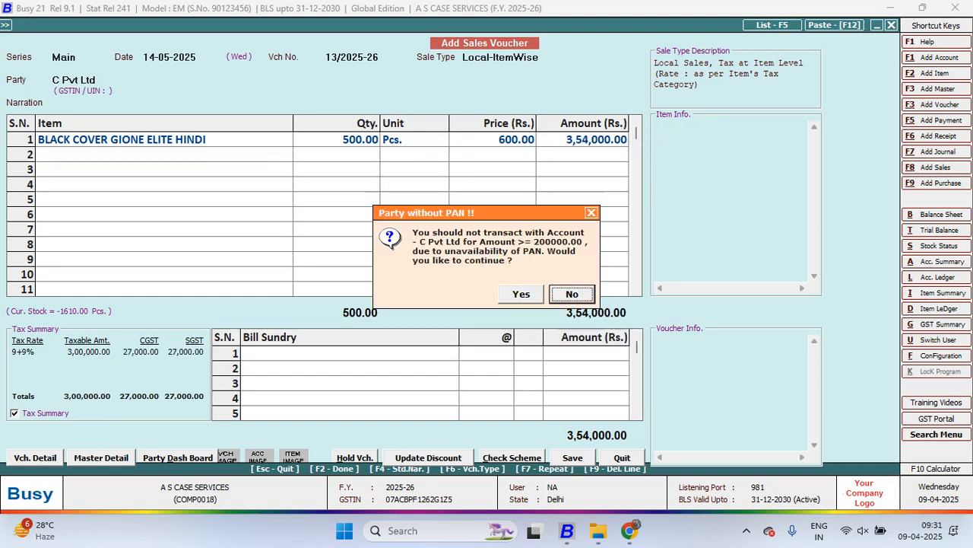
key(Return)
key(Return)
key(Right)
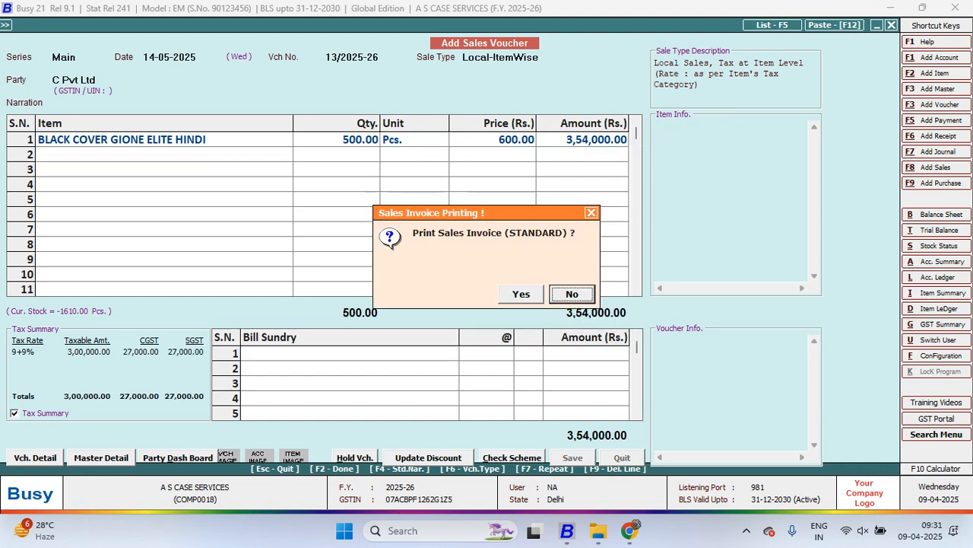
key(Return)
View the account ledger of the sub ledger A Pvt Ltd for 01-04-2025 to 31-03-2026
key(alt+l)
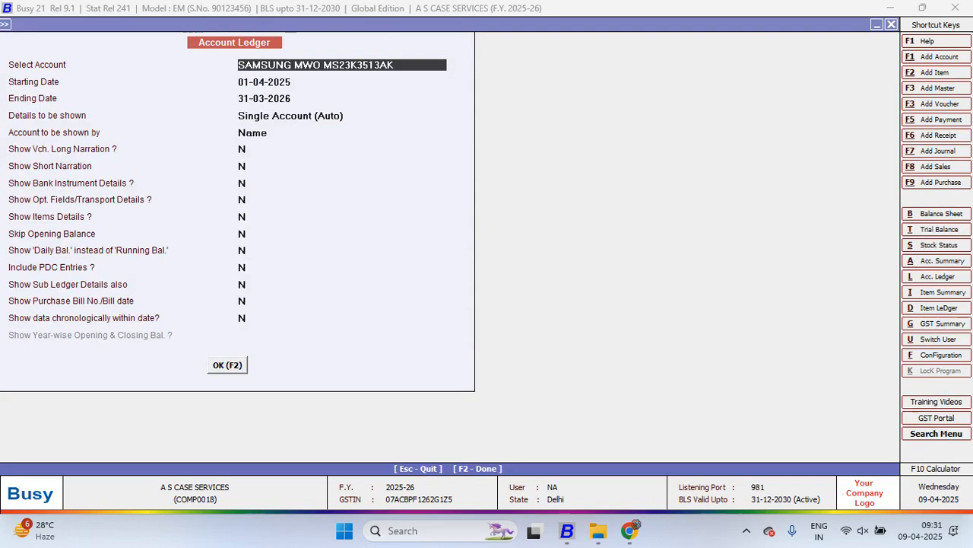
text(a)
key(Return)
key(F2)
key(Return)
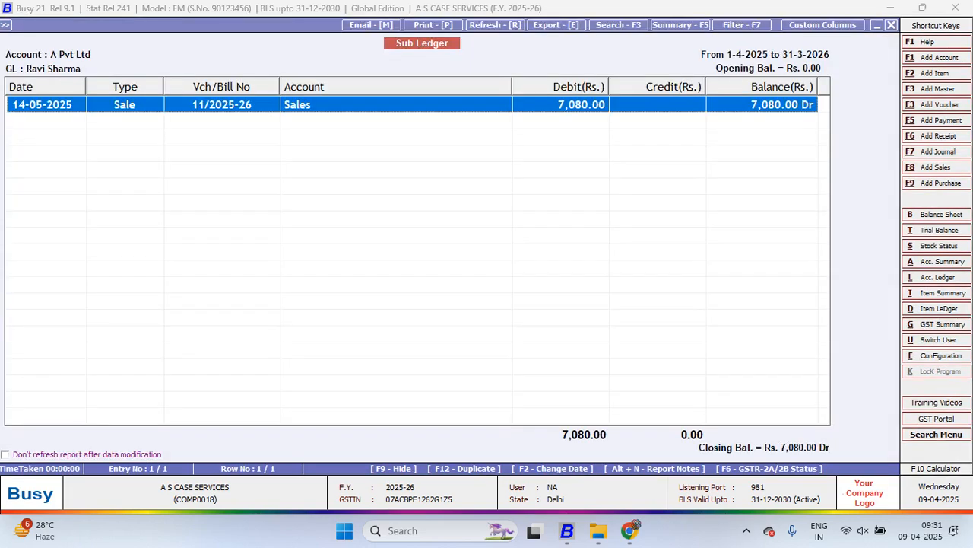
key(Escape)
View the account ledger of the sub ledger B Pvt Ltd for the same period
text(v)
key(BackSpace)
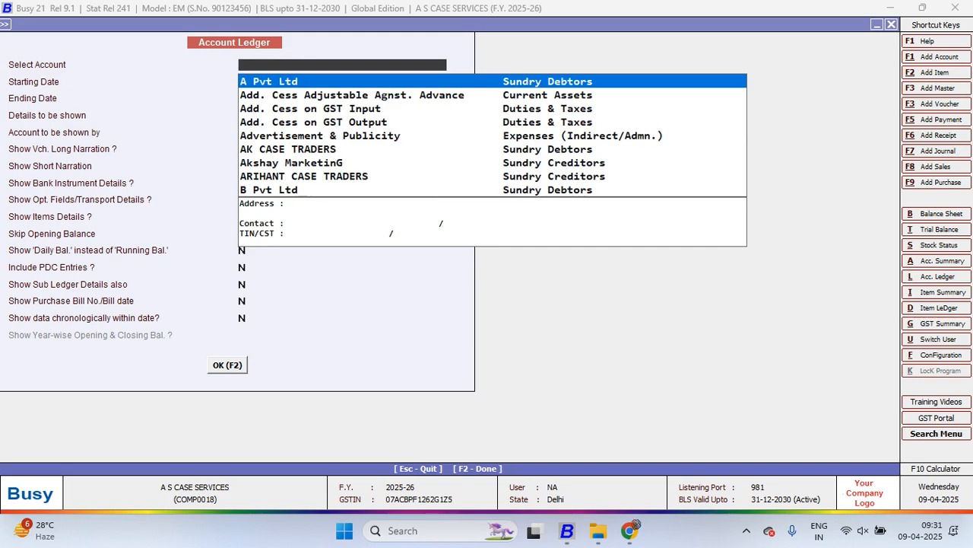
text(b)
key(Return)
key(F2)
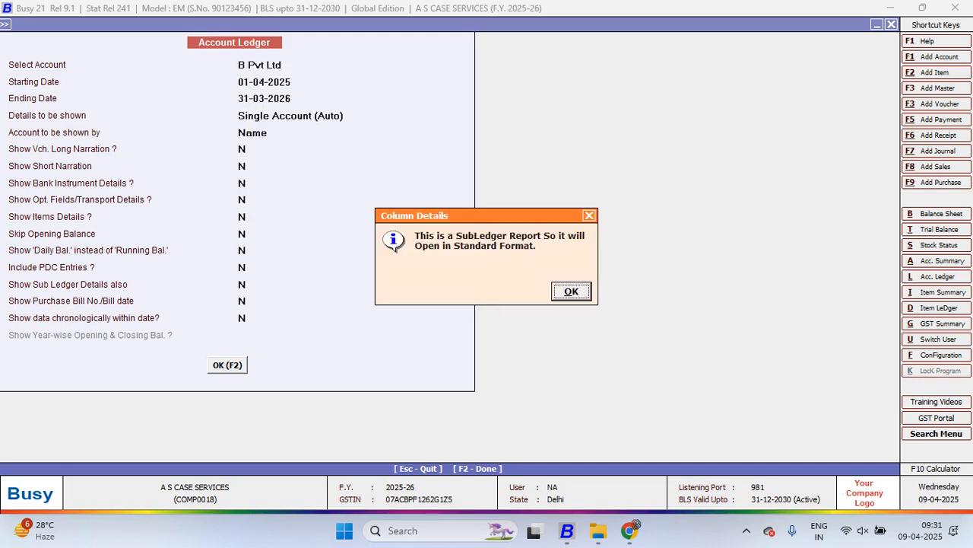
key(Return)
key(Escape)
View the account ledger of the sub ledger C Pvt Ltd for the same period
text(c)
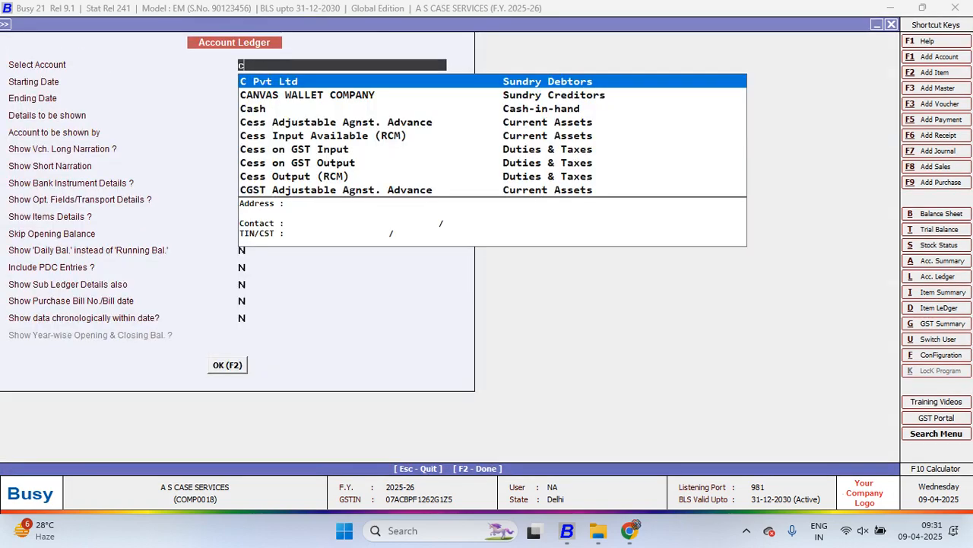
key(Return)
key(F2)
key(Return)
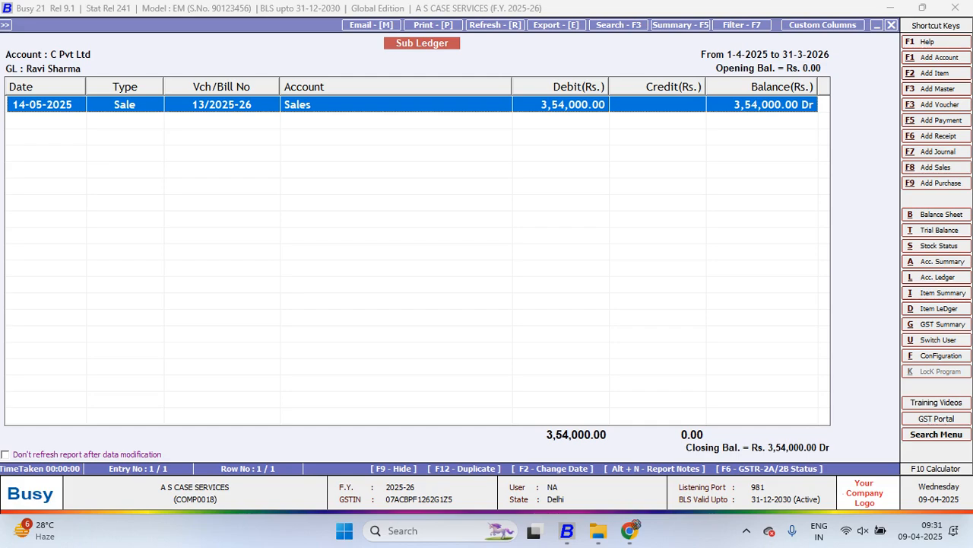
key(Escape)
View the account ledger of the general ledger that groups the three sub ledgers, to examine their combined sales
text(ravi)
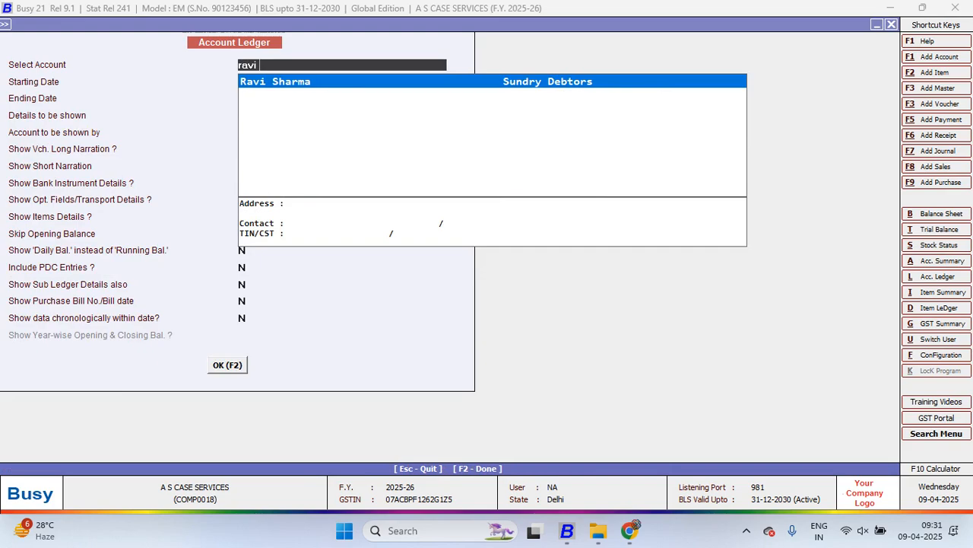
key(Return)
key(F2)
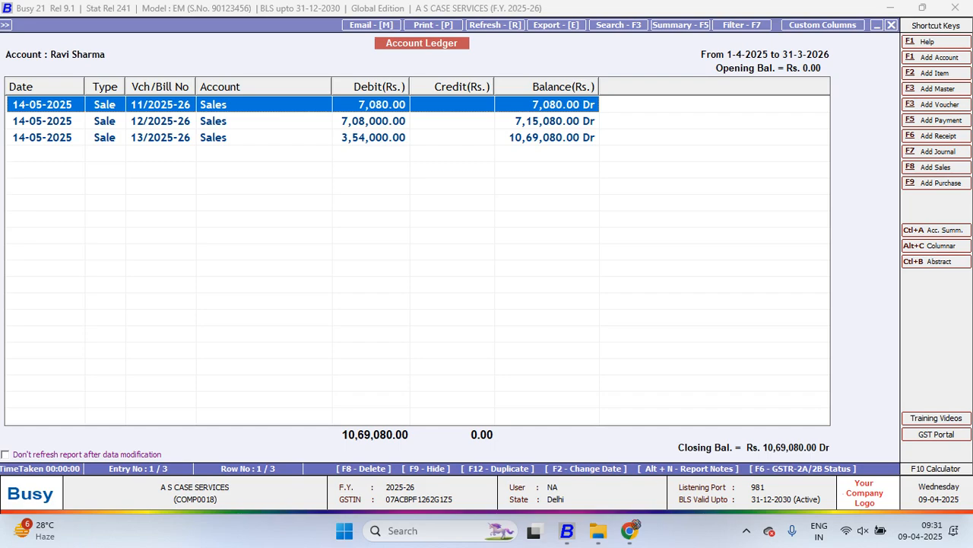
key(Escape)
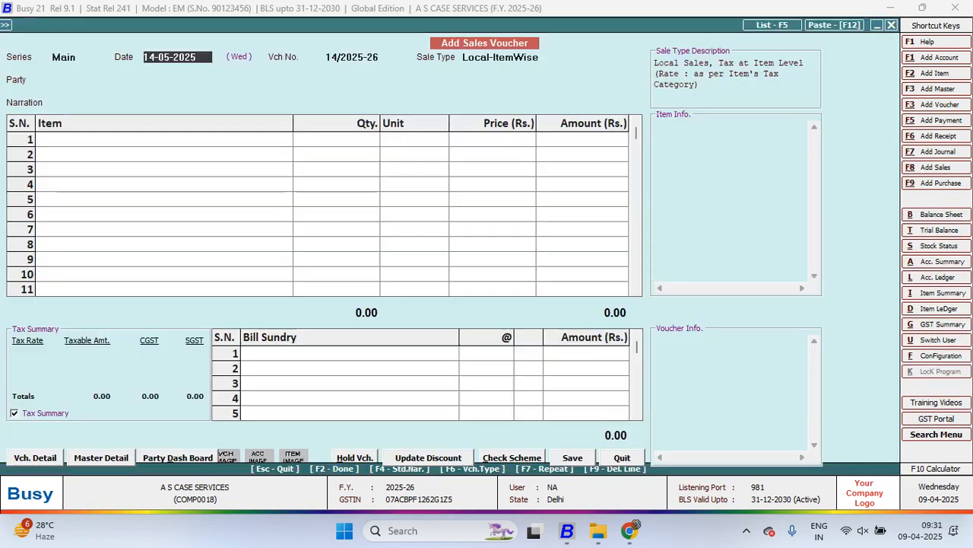
Quit the blank sales voucher and start a new receipt voucher in the Main series
key(Escape)
key(y)
key(Down)
key(Down)
key(Down)
key(Down)
key(Down)
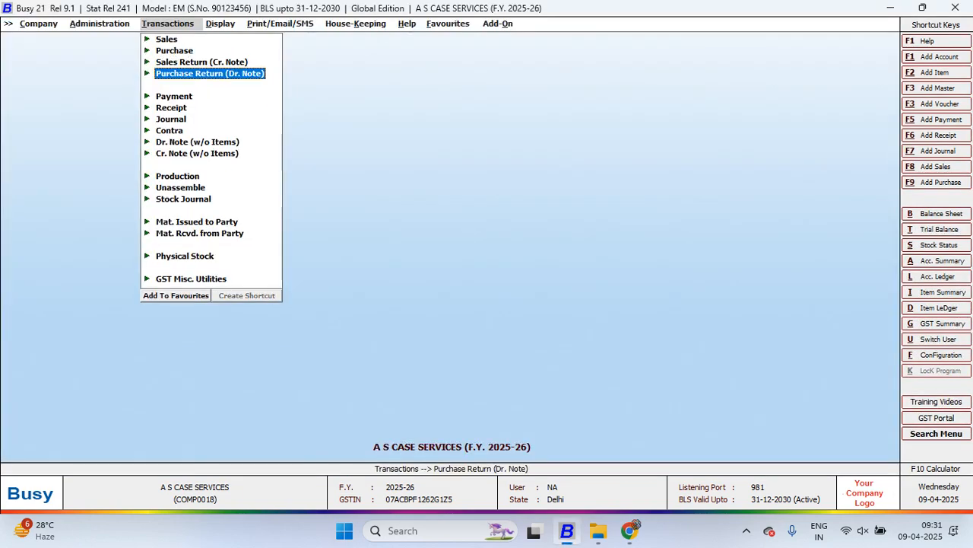
key(Return)
Date the regular receipt 21-05-2025 with GST nature Not Applicable and credit A Pvt Ltd with Rs. 2,000
key(Return)
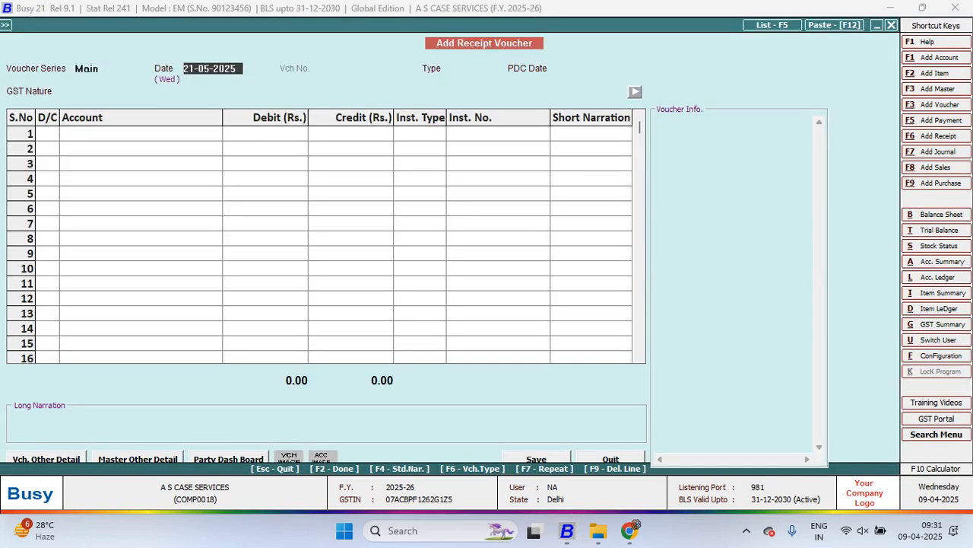
key(Return)
key(Return)
key(Return)
key(Return)
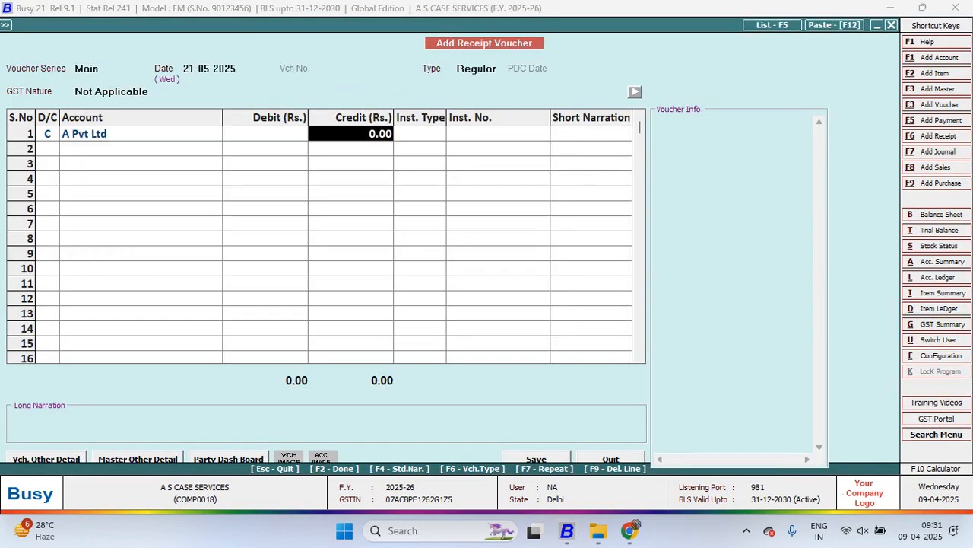
text(10)
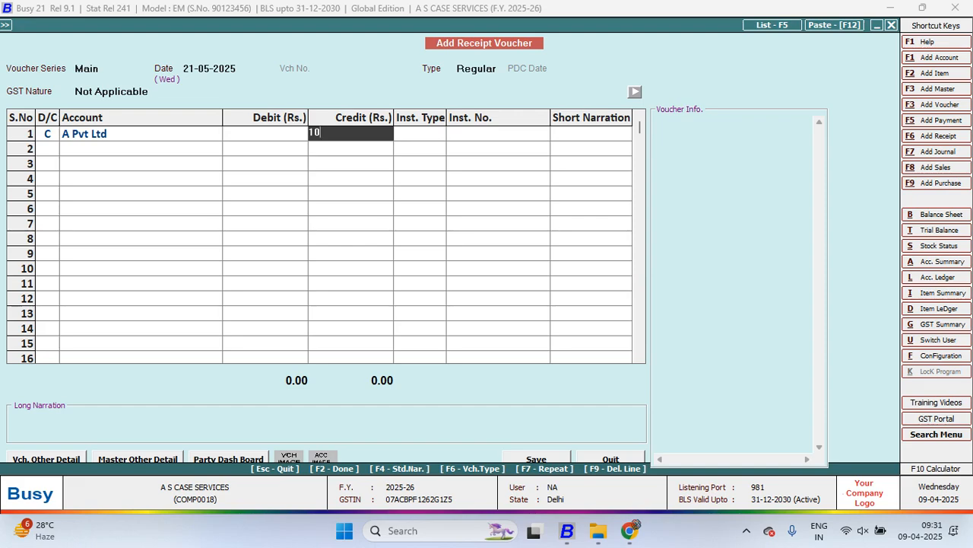
key(BackSpace)
key(BackSpace)
text(2000)
key(Return)
Credit B Pvt Ltd with Rs. 3,000 in the second row of the receipt voucher
key(Return)
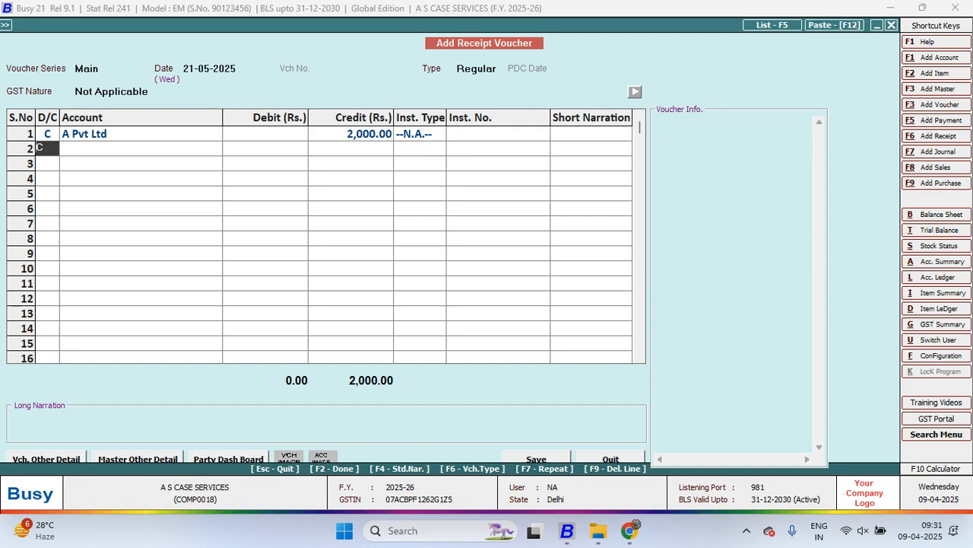
key(Return)
text(b)
key(Return)
text(3000)
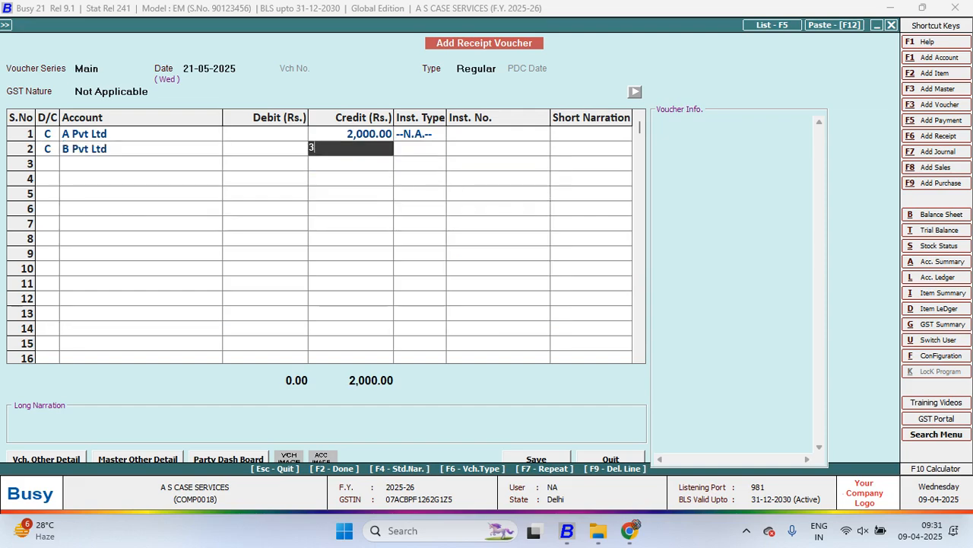
Make the third row of the receipt voucher a credit to C Pvt Ltd of Rs. 60,000
key(Return)
key(Return)
key(Return)
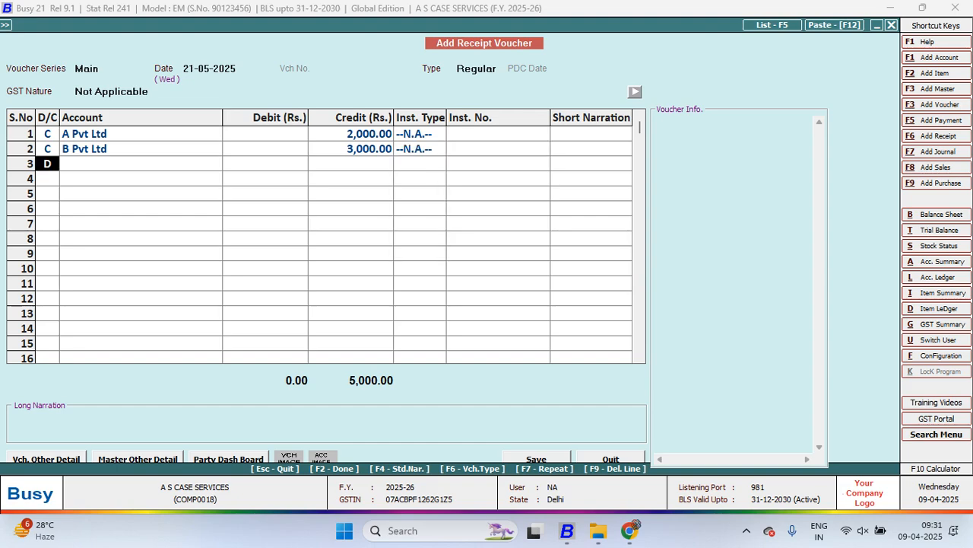
key(Return)
text(c)
key(Return)
text(5)
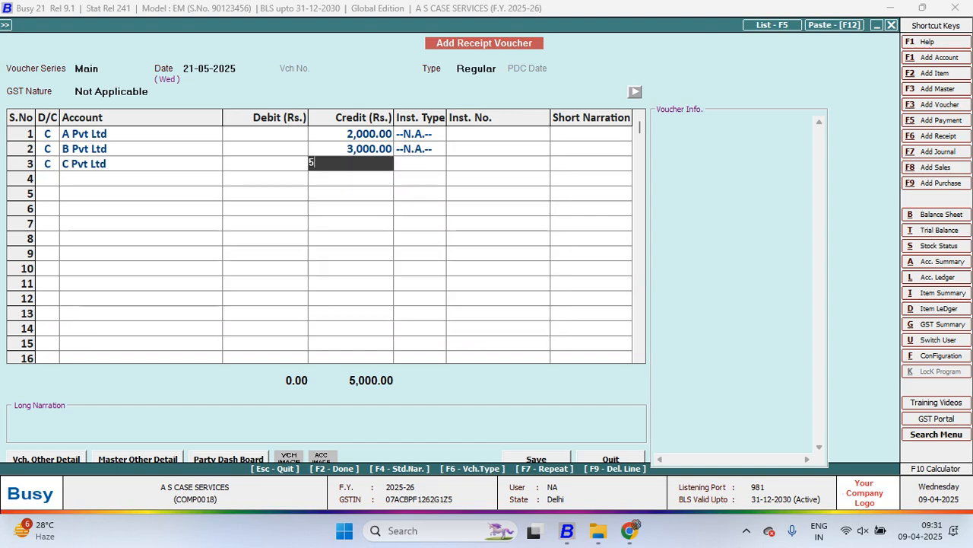
text(05000)
key(Return)
key(Up)
text(60,000)
Debit Cash with Rs. 65,000 as the balancing entry and save the receipt voucher
key(Return)
key(Return)
key(Return)
text(cas)
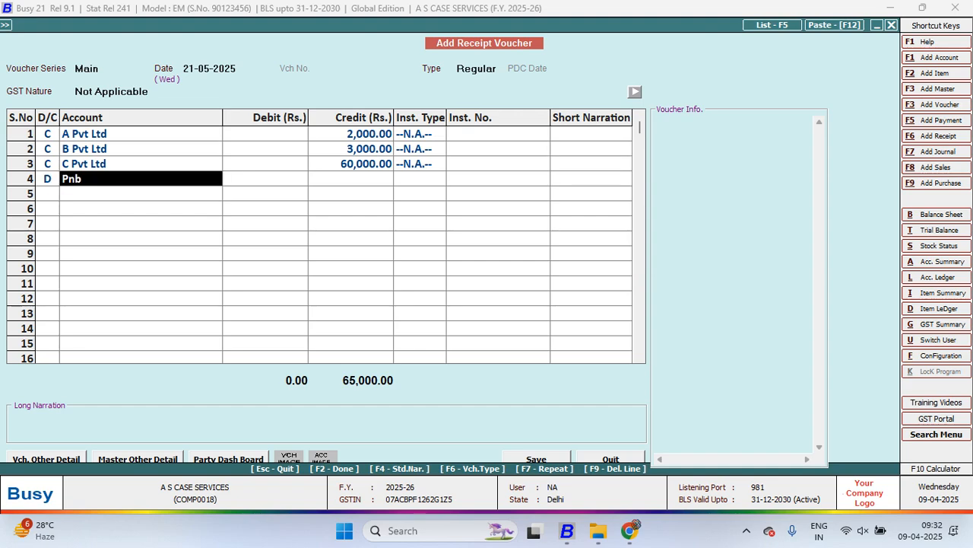
key(Return)
key(Return)
key(Return)
key(Return)
key(Return)
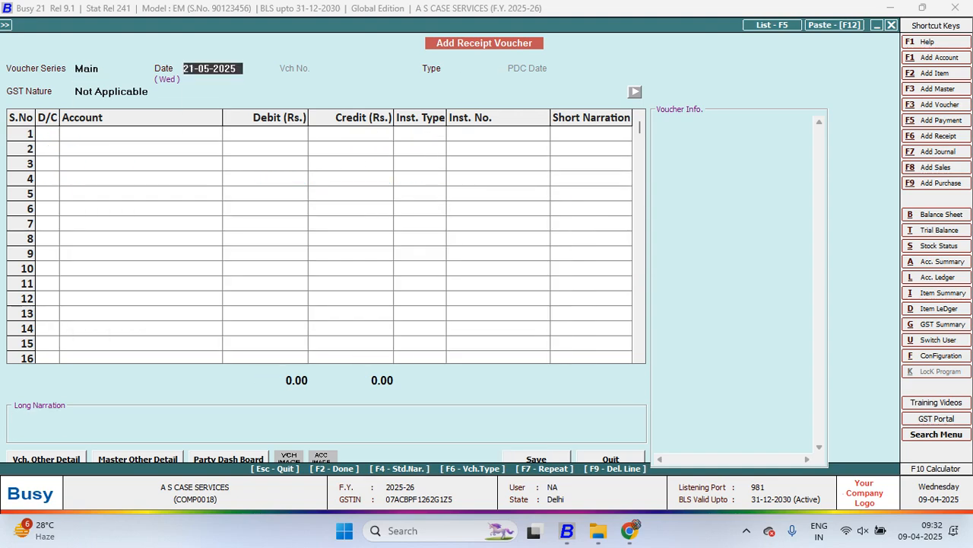
View the A Pvt Ltd sub ledger again to check its receipt entry
key(alt+l)
key(F2)
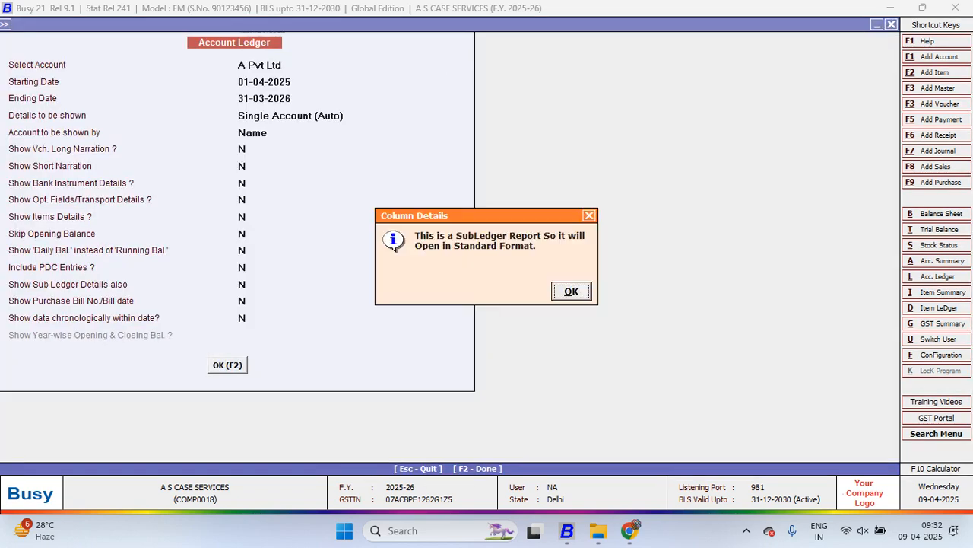
key(Return)
key(Escape)
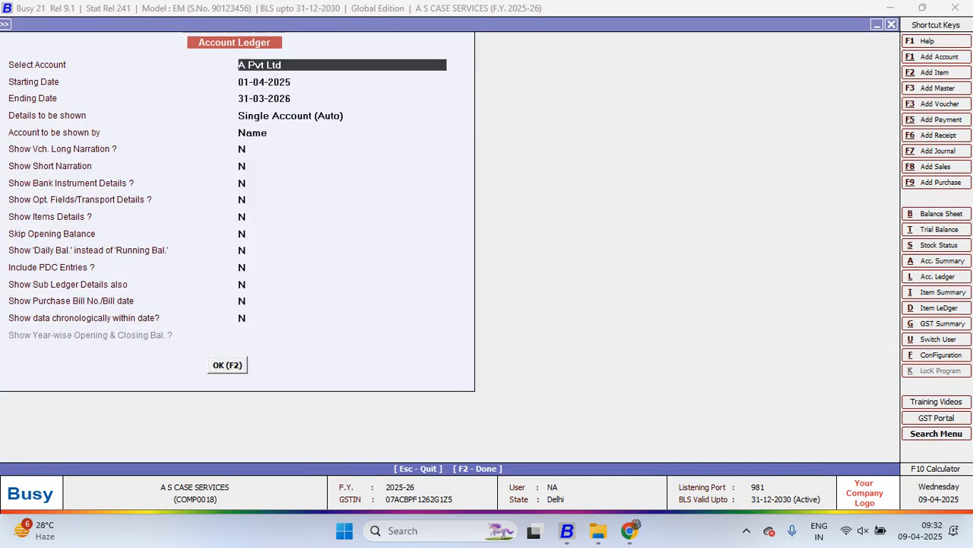
View the B Pvt Ltd sub ledger again to check its receipt entry
text(b)
key(Return)
key(F2)
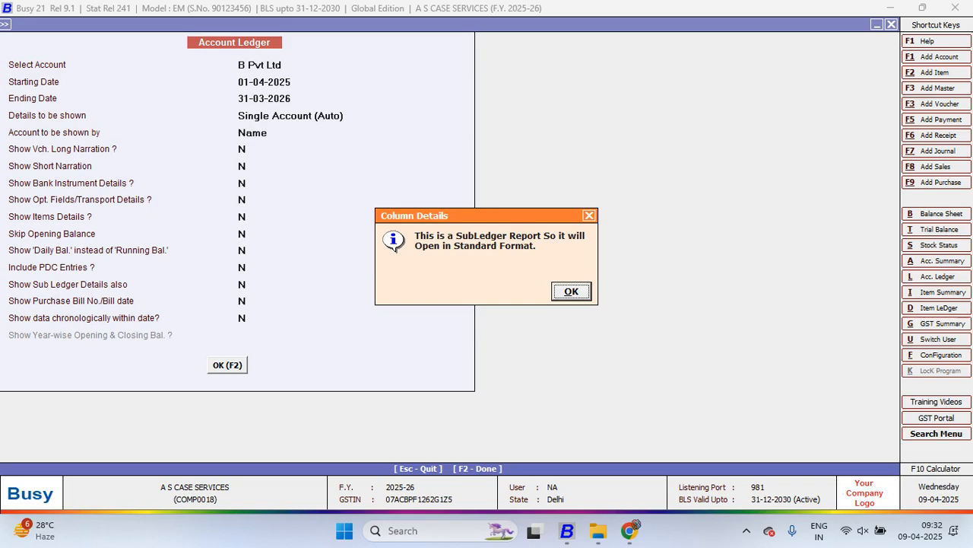
key(Return)
key(Escape)
View the C Pvt Ltd sub ledger again to check its receipt entry
text(c)
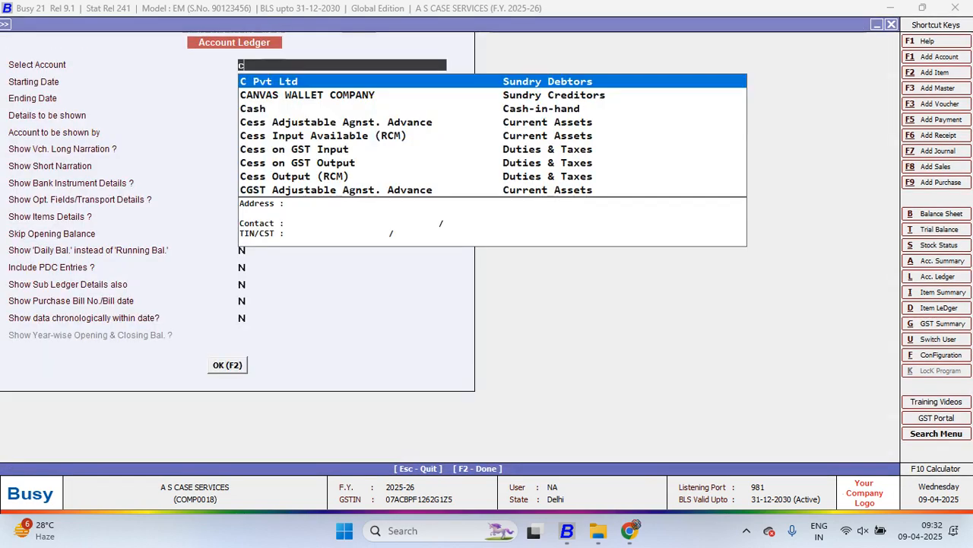
key(Return)
key(F2)
key(Return)
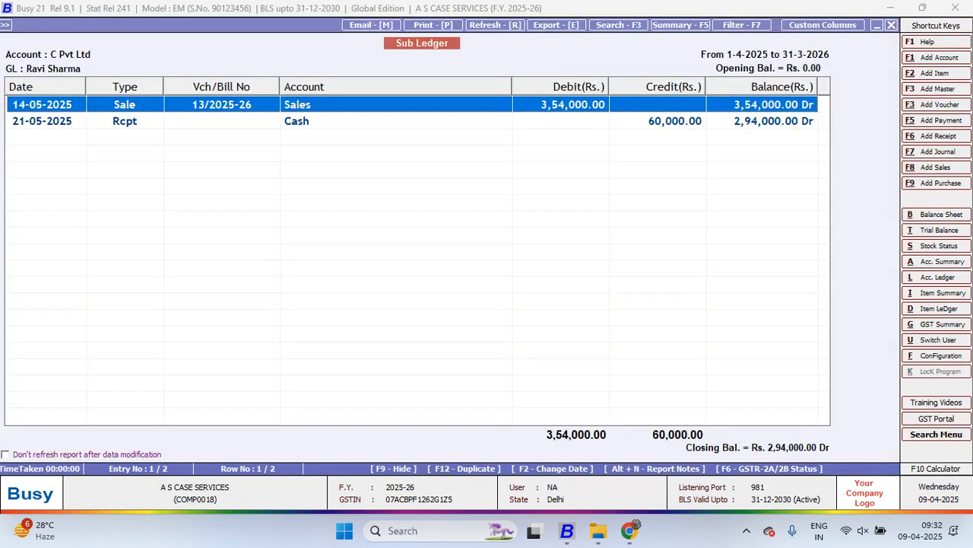
key(Escape)
View the parent general ledger again to examine the combined sales and receipts of its sub ledgers
text(rav)
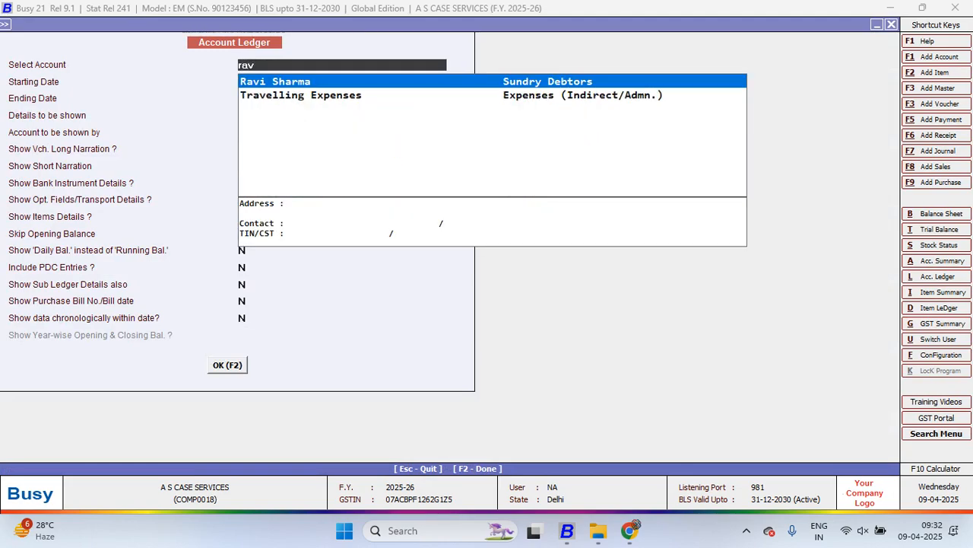
key(Return)
key(F2)
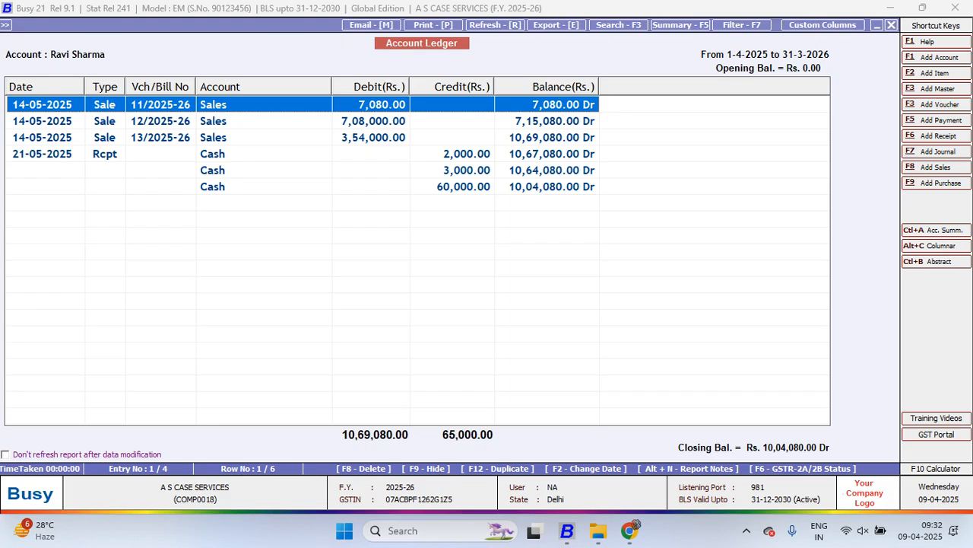
Close the parent ledger report and leave the blank receipt voucher
key(Escape)
key(Escape)
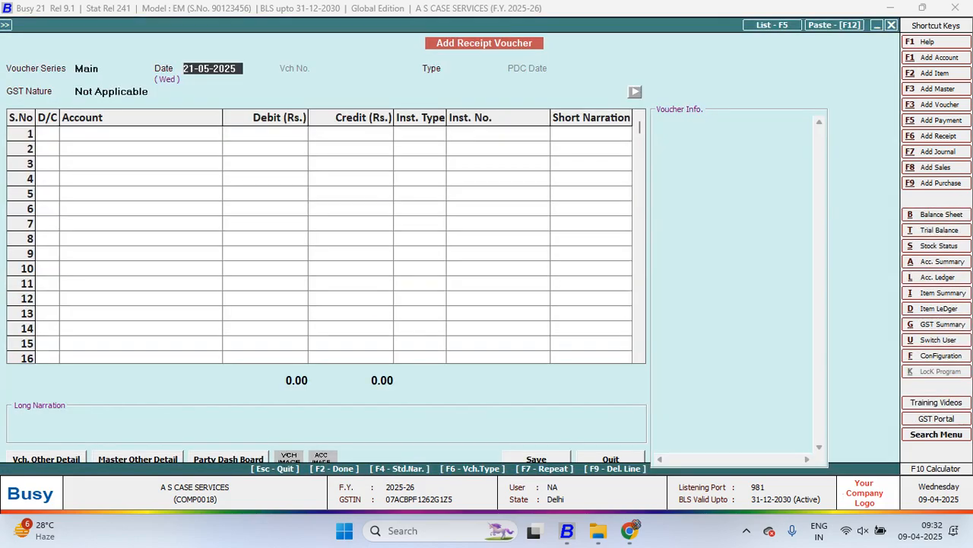
key(Escape)
Open the Accounts section of the Features / Options configuration
key(Escape)
key(Left)
key(Return)
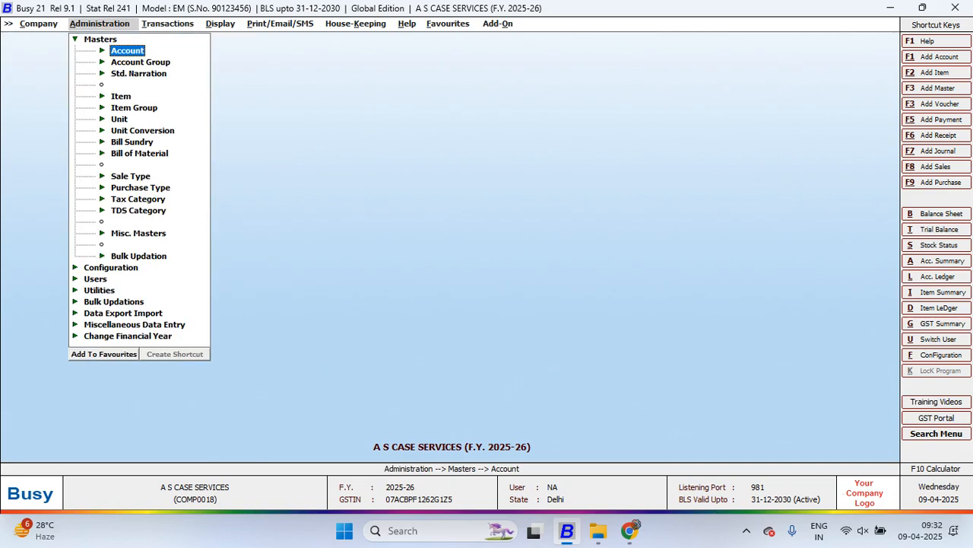
key(Escape)
key(Return)
key(Escape)
key(Down)
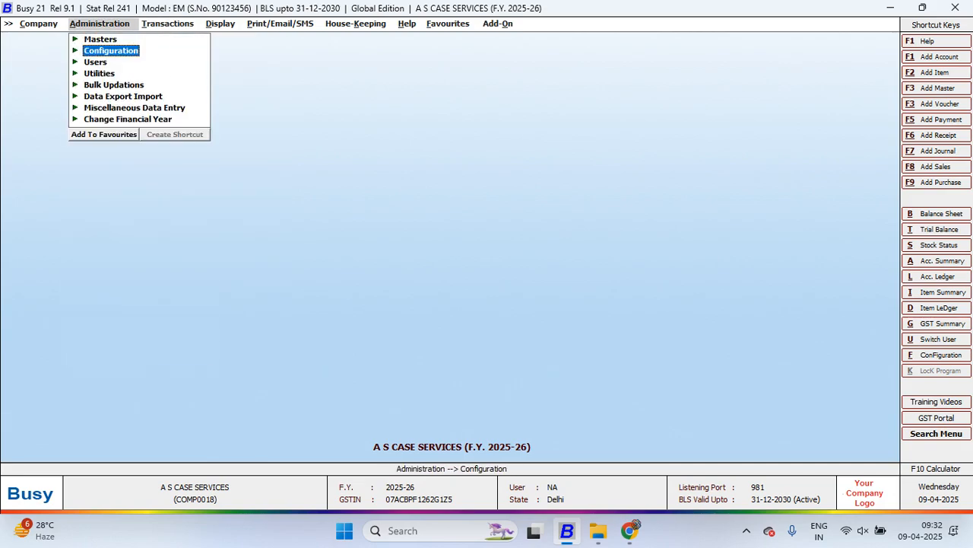
key(Return)
key(Return)
key(Down)
key(Down)
key(Down)
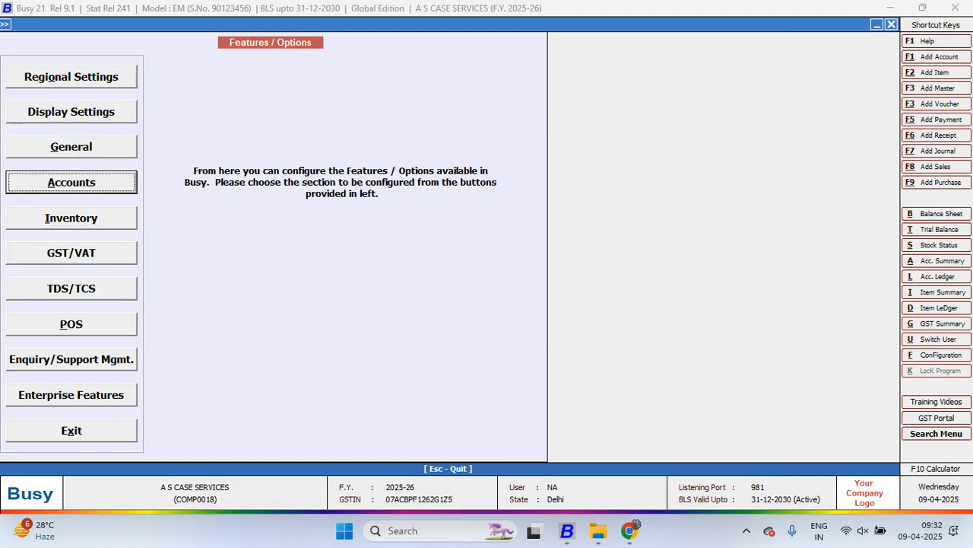
key(Return)
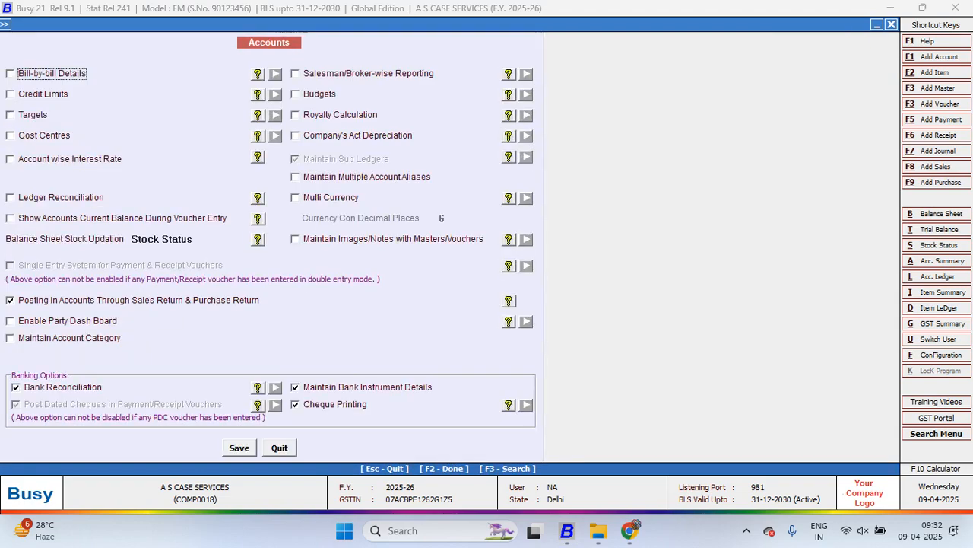
click(295, 177)
key(Escape)
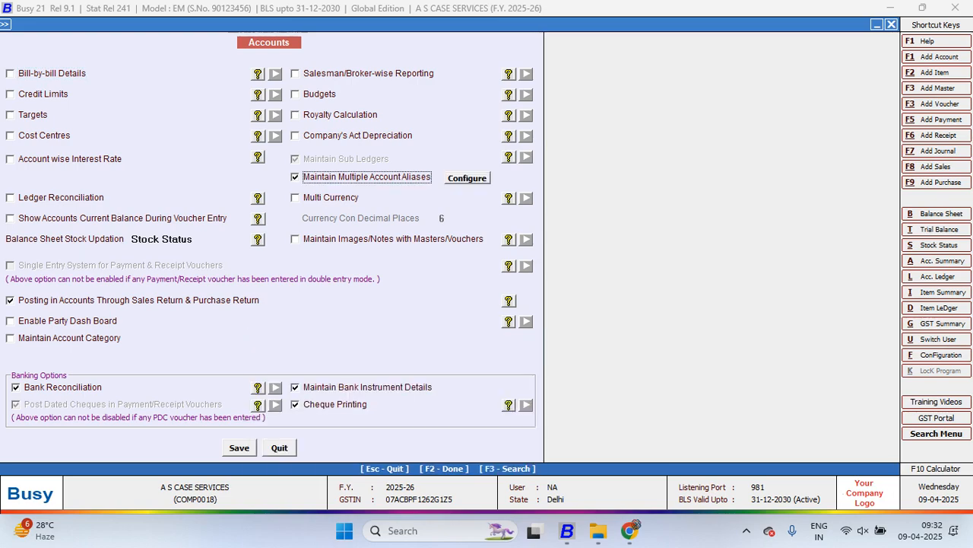
click(295, 177)
Enable the Multi Currency option and save the Accounts settings
key(Down)
key(space)
key(Return)
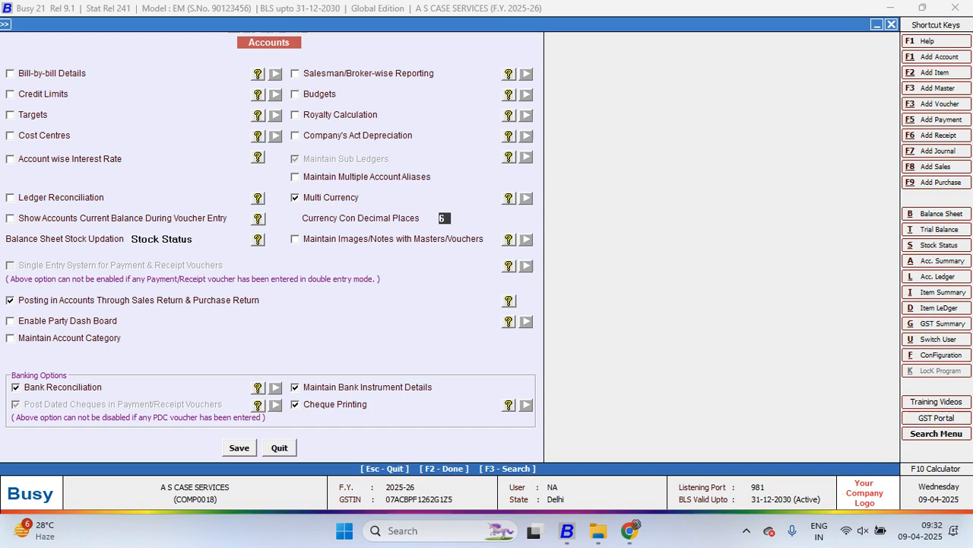
key(F2)
key(Return)
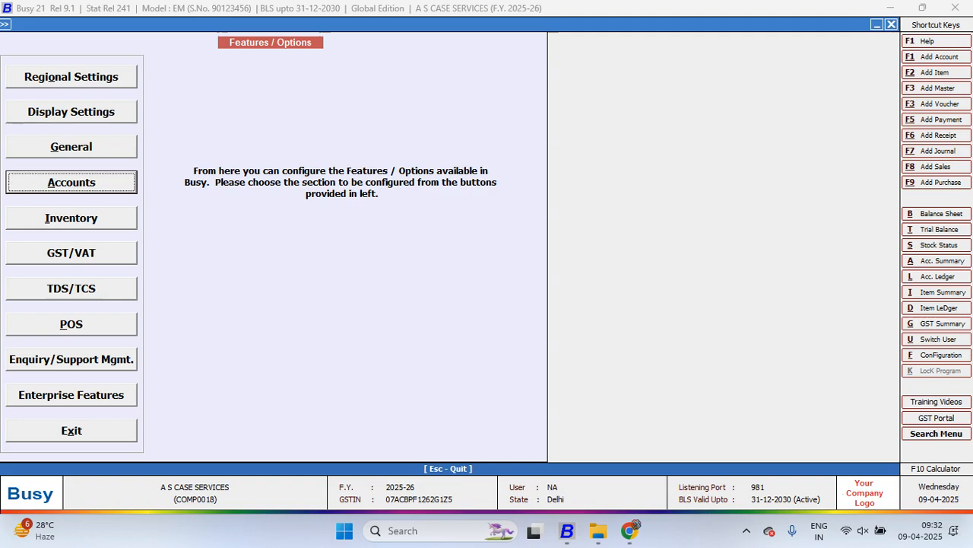
Start a new sales voucher dated 14-05-2025 with the sale type Central-ItemWise
key(Escape)
key(Escape)
key(Right)
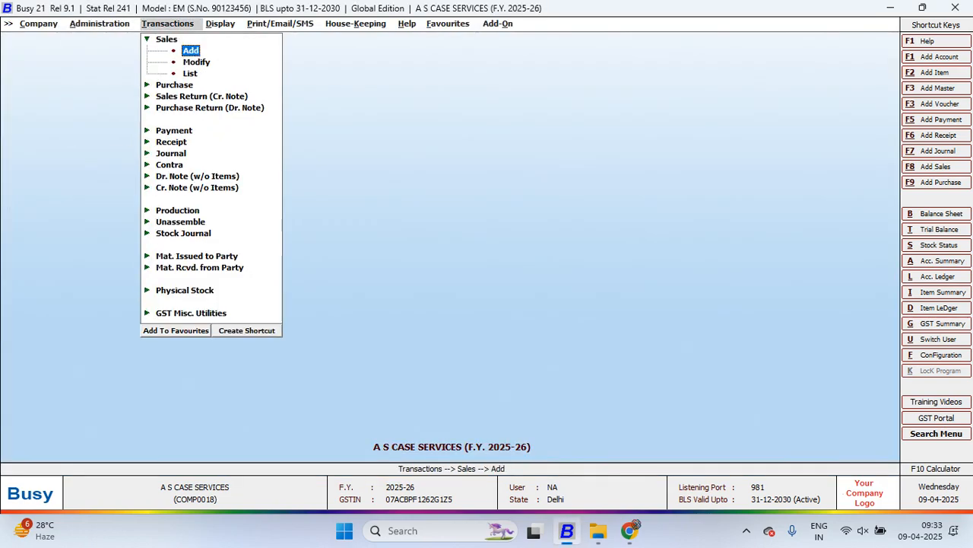
key(Return)
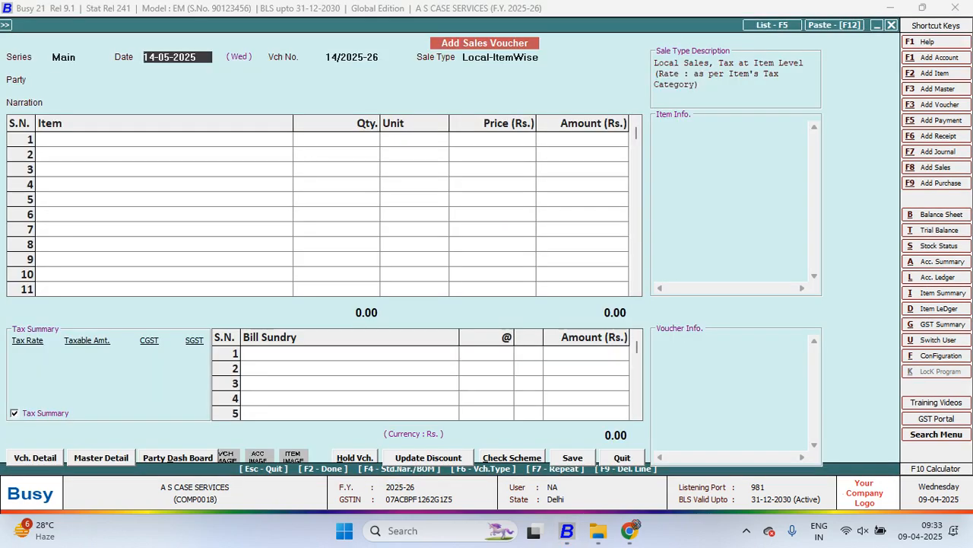
key(Return)
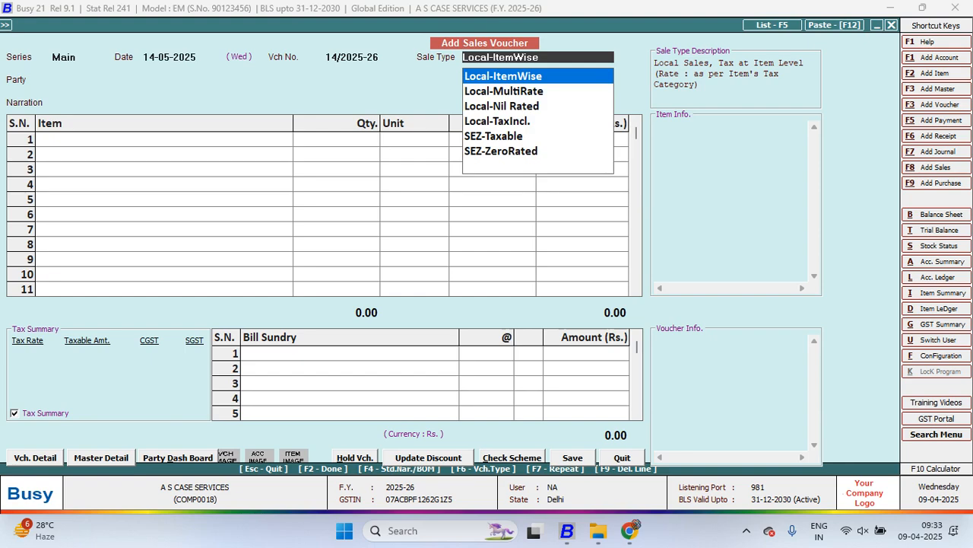
key(Return)
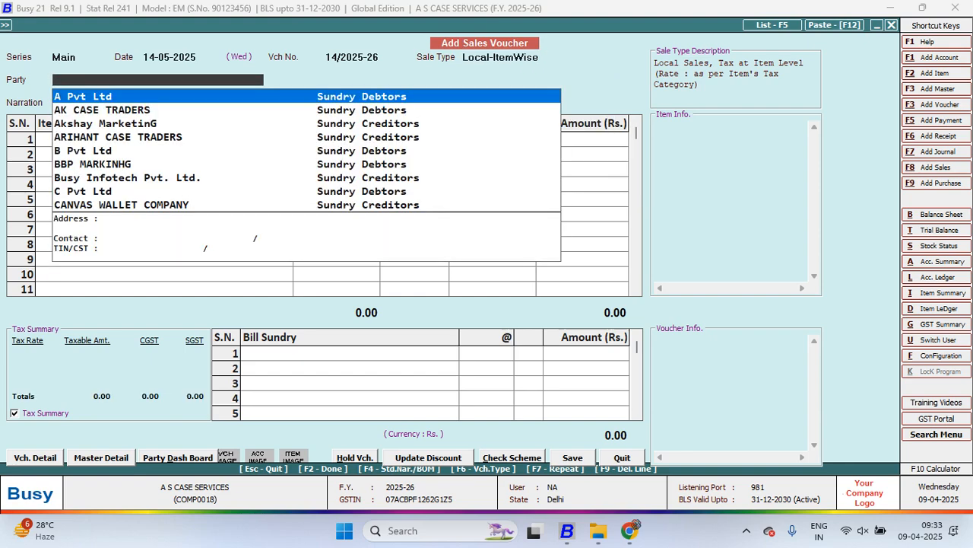
key(shift+Tab)
text(i)
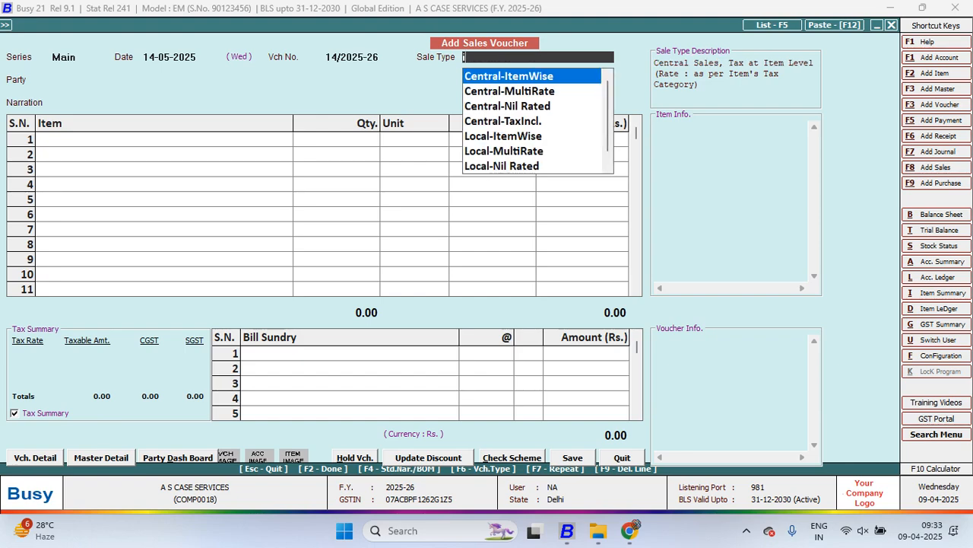
text(tem)
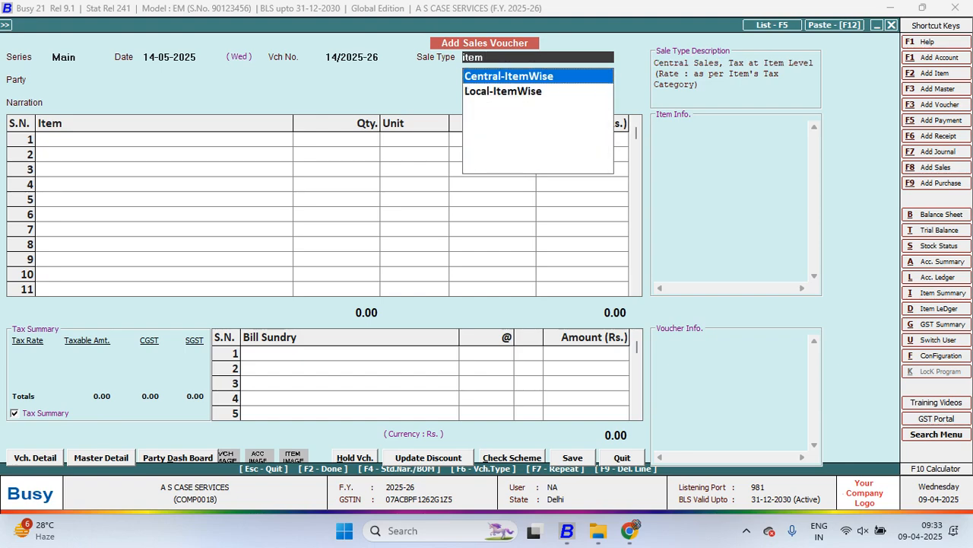
key(Return)
Create a party account named Ytc Pvt Ltd as a General Ledger under the Sundry Debtors group
key(F3)
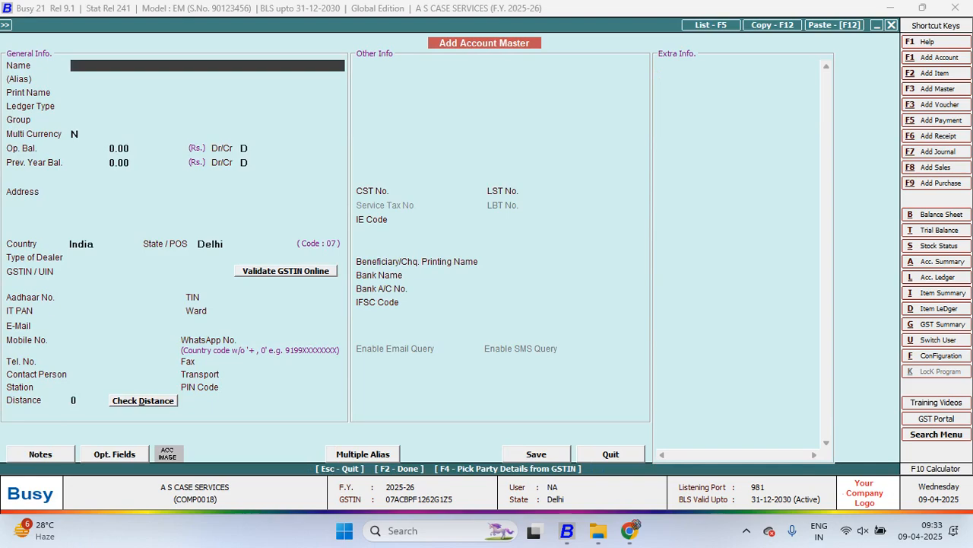
text(ytc pvt ltd)
key(Return)
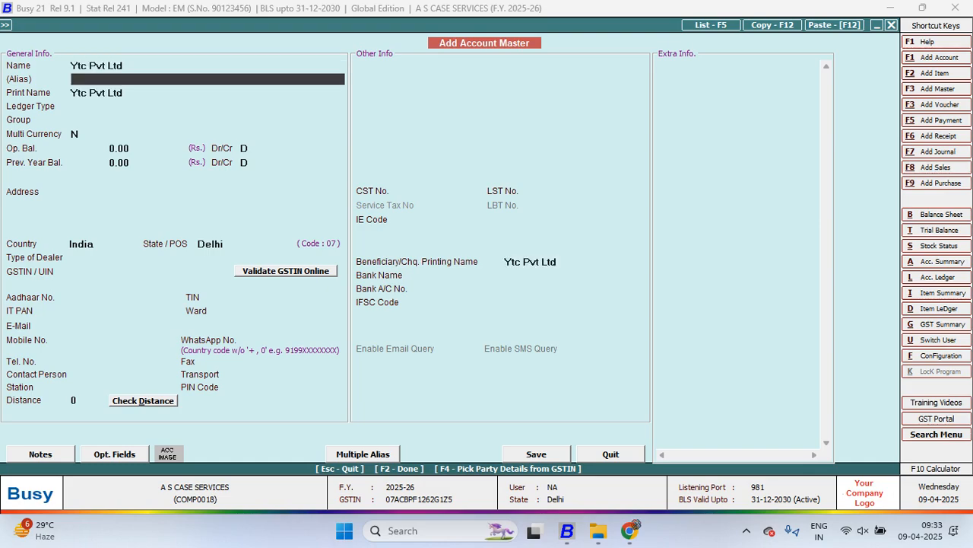
key(Return)
text(su)
key(Up)
key(Return)
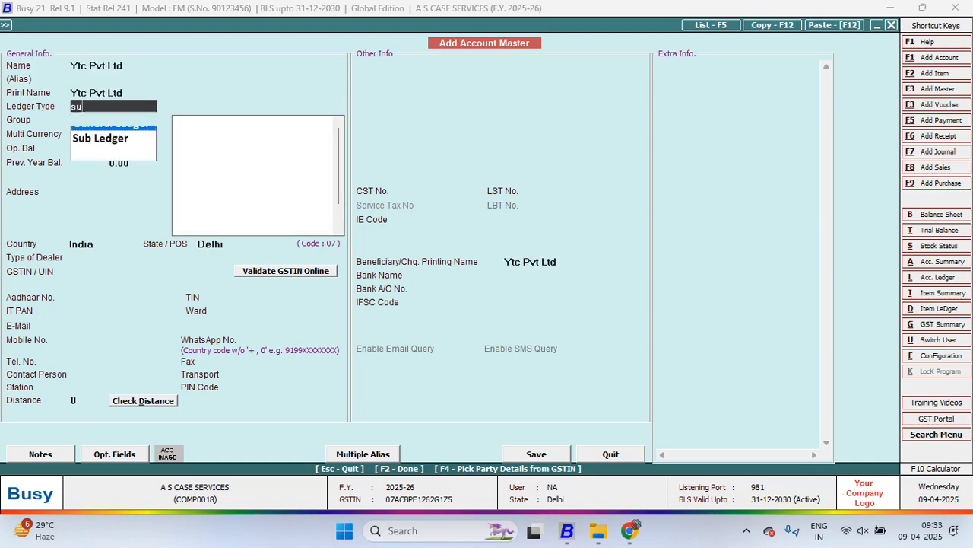
text(sun)
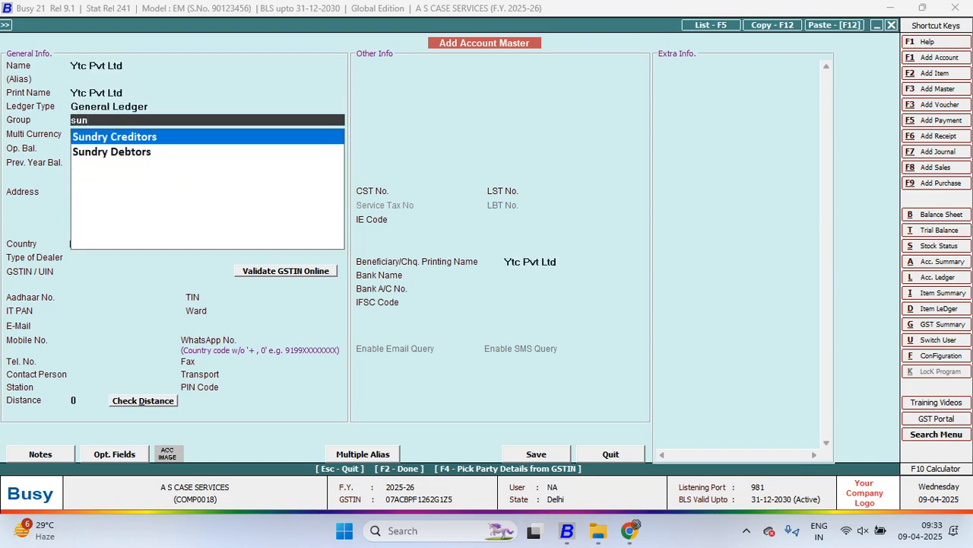
key(Down)
key(Return)
Set the new party's country to Australia and dealer type to Un-Registered, then save the account into the voucher
key(Return)
key(Return)
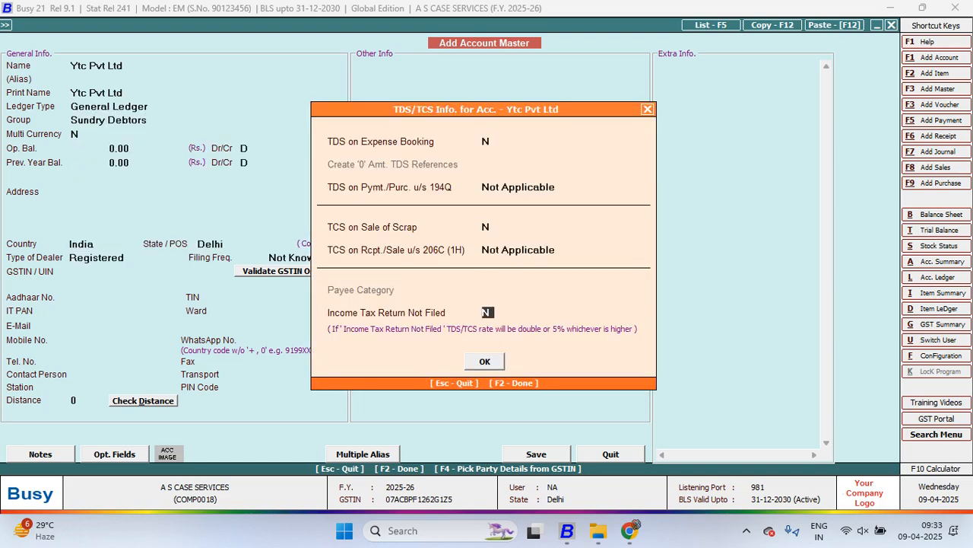
key(Return)
key(Return)
key(Return)
key(Return)
key(Return)
key(Return)
key(Return)
key(Return)
key(Return)
key(Return)
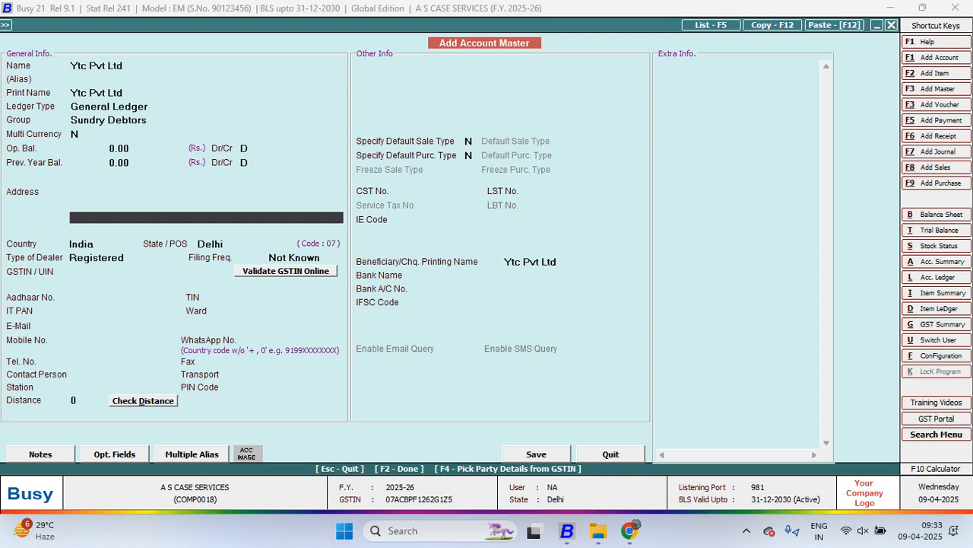
key(BackSpace)
key(Return)
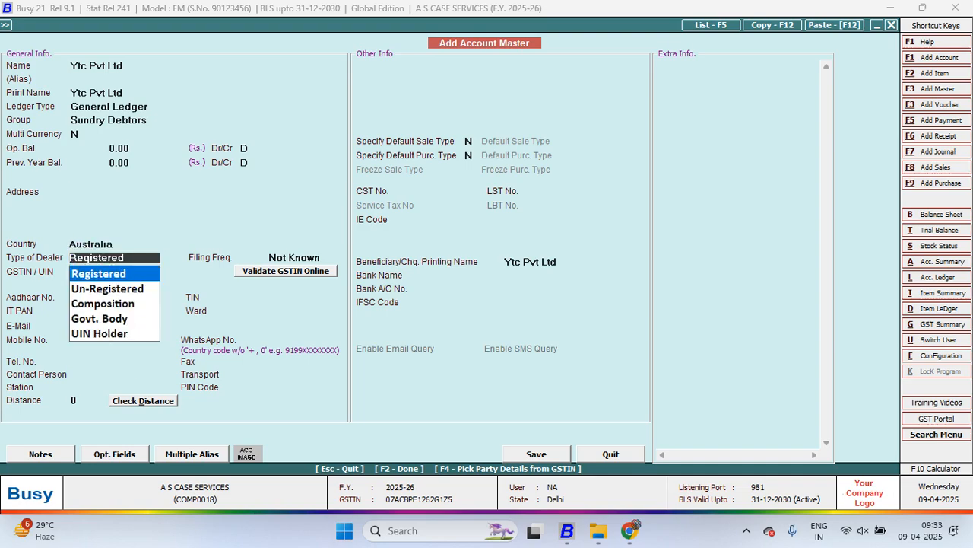
key(Down)
key(Return)
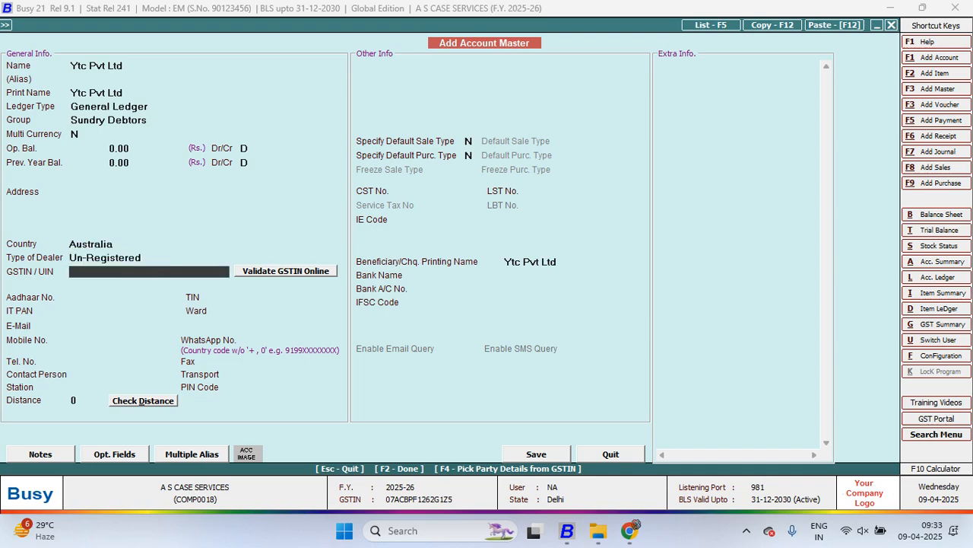
key(Return)
key(Return)
key(Return)
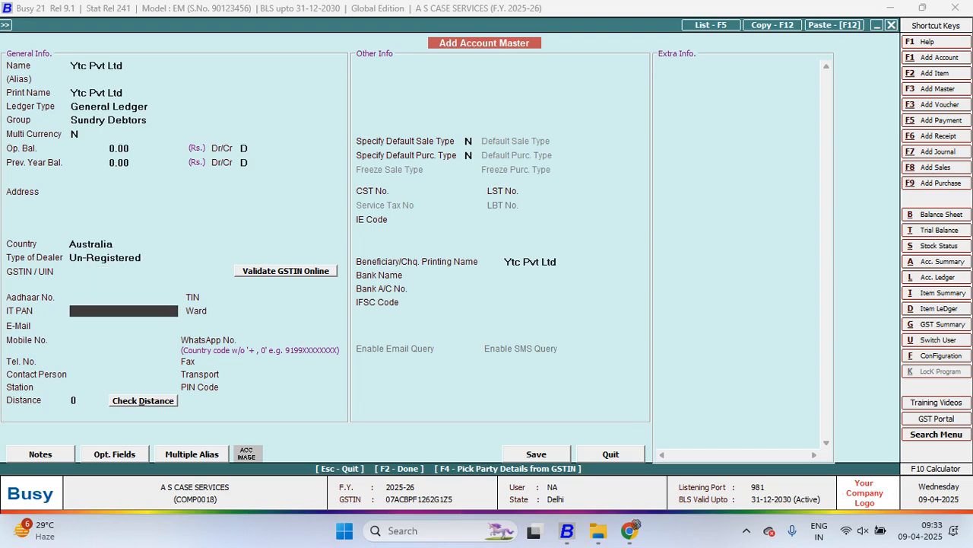
key(F2)
Add 10 Pcs. of BLACK COVER GIONE ELITE HINDI at a price of 600.00 to the sales voucher
key(Return)
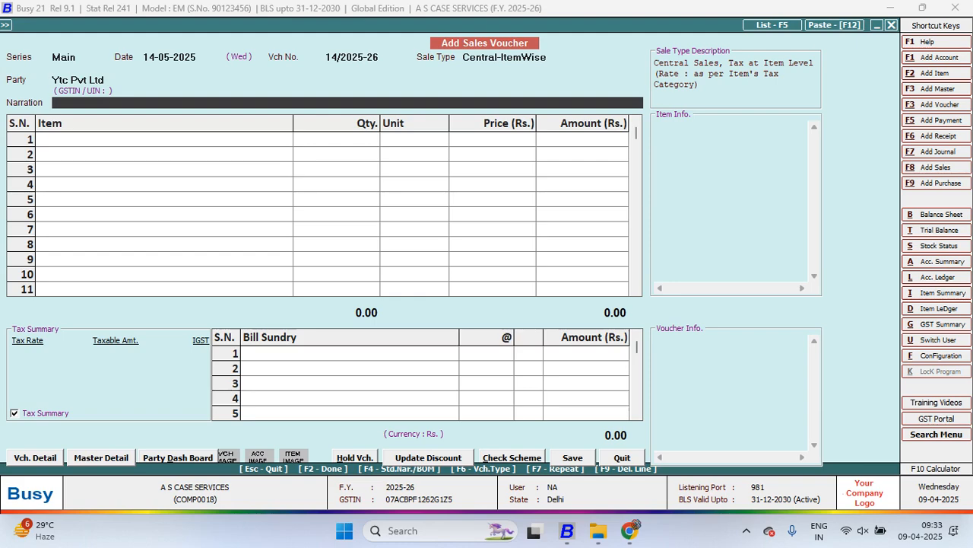
key(Return)
key(Return)
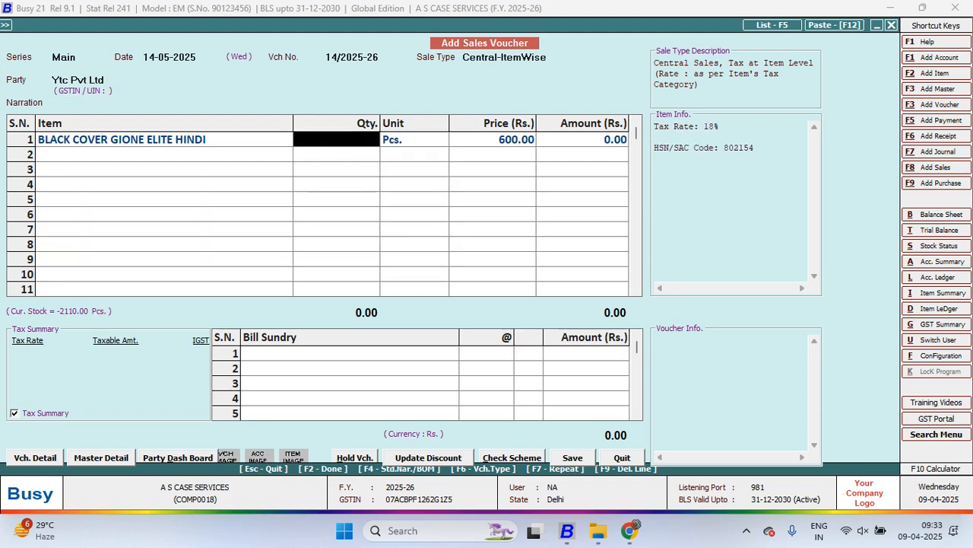
text(10)
key(Return)
key(Return)
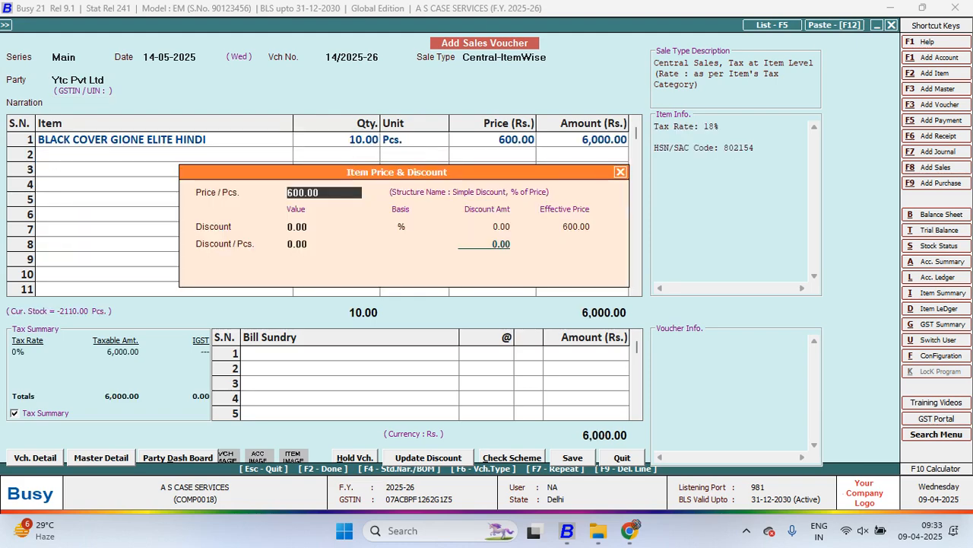
key(Return)
key(Return)
key(Return)
key(Left)
key(Left)
key(Left)
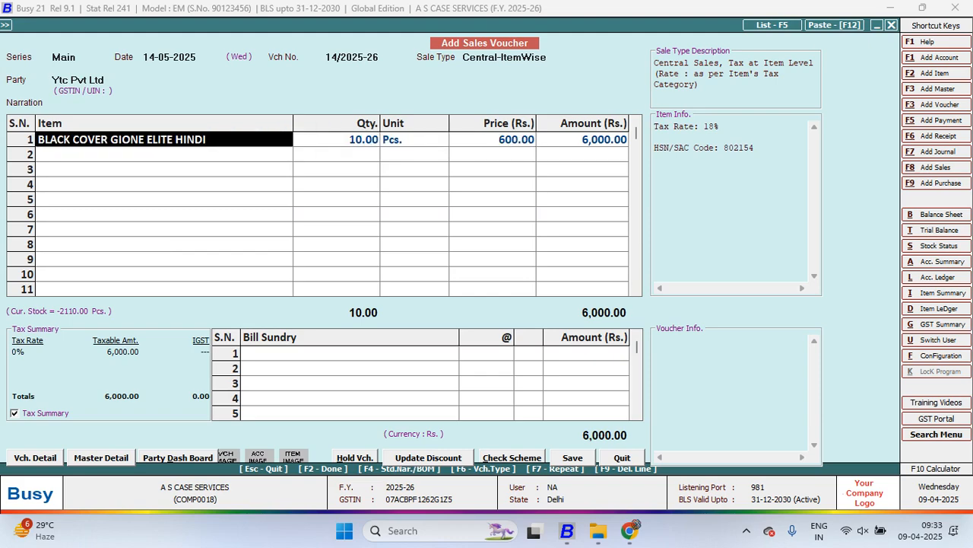
key(Right)
key(Right)
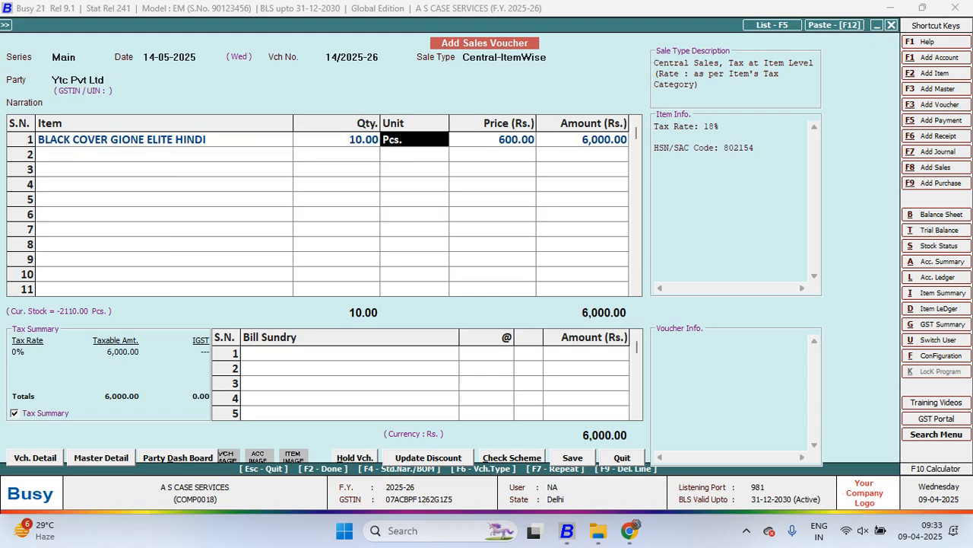
key(Left)
key(Left)
key(Right)
key(Right)
key(Right)
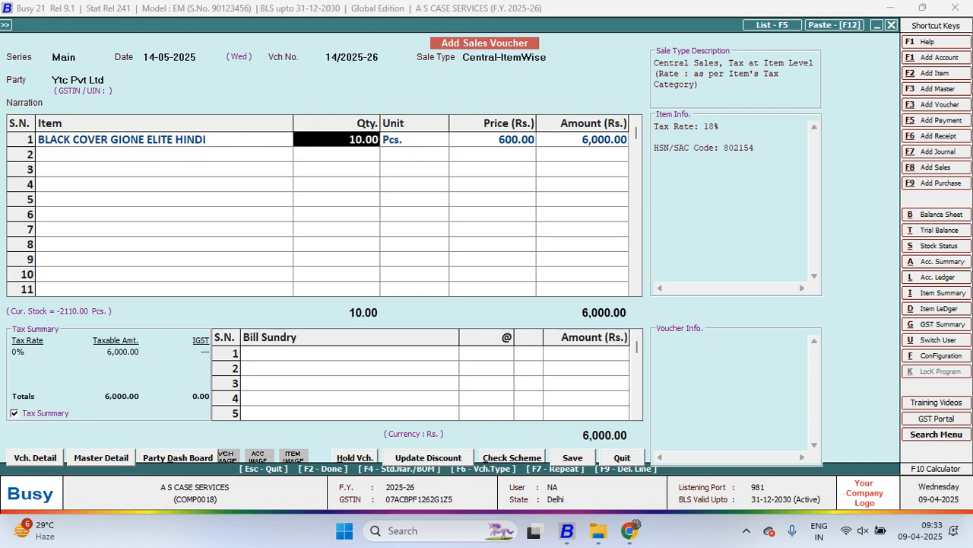
Complete the item line with its tax applied, then bring up the voucher's save confirmation and cancel it
key(Return)
key(Return)
key(Return)
key(Return)
key(Return)
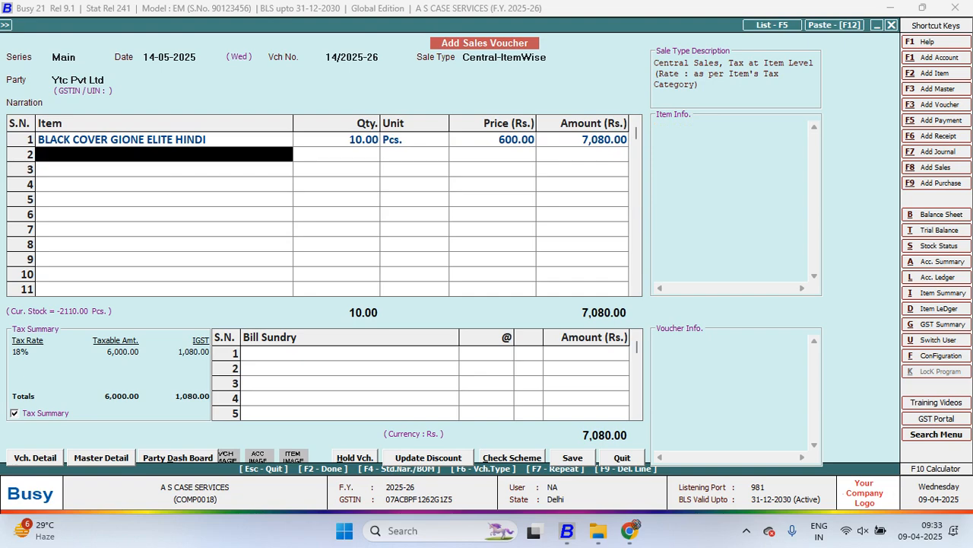
key(Return)
key(Return)
key(F2)
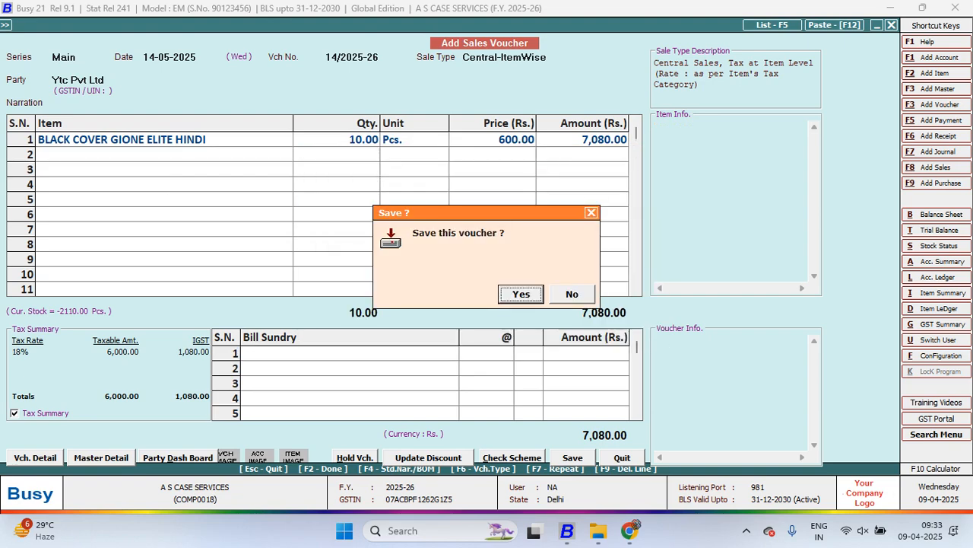
key(Escape)
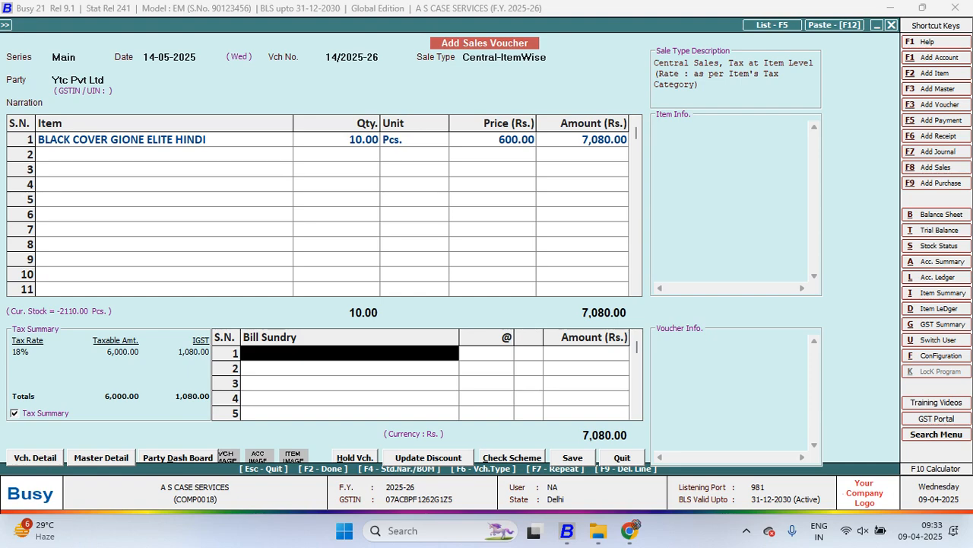
Leave the voucher entry and open the Inventory section of the Features / Options configuration
click(80, 57)
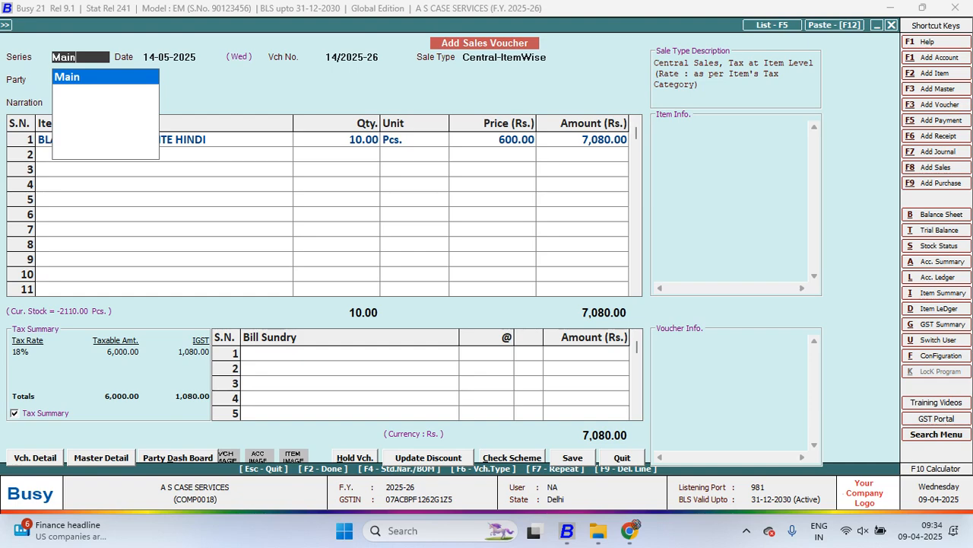
key(Return)
key(Return)
key(alt+f)
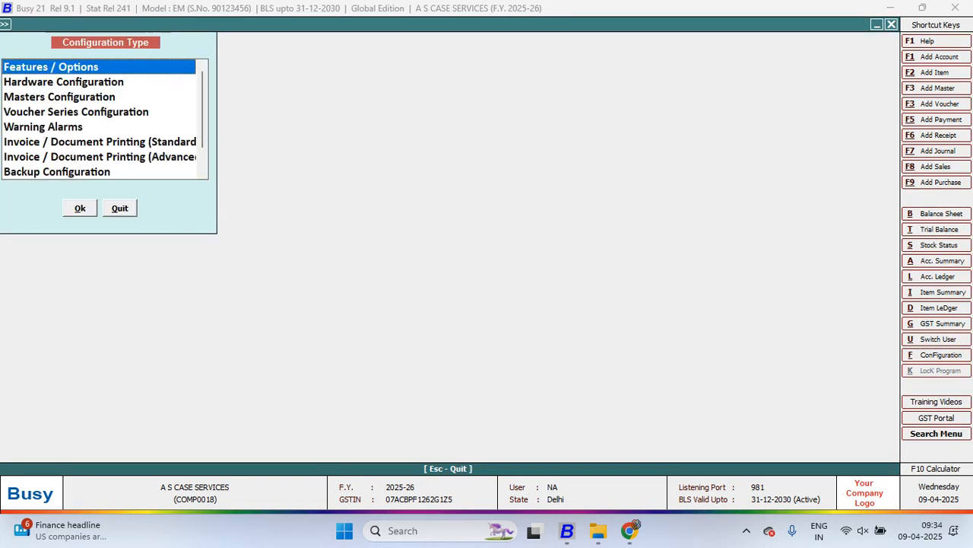
key(Return)
key(Return)
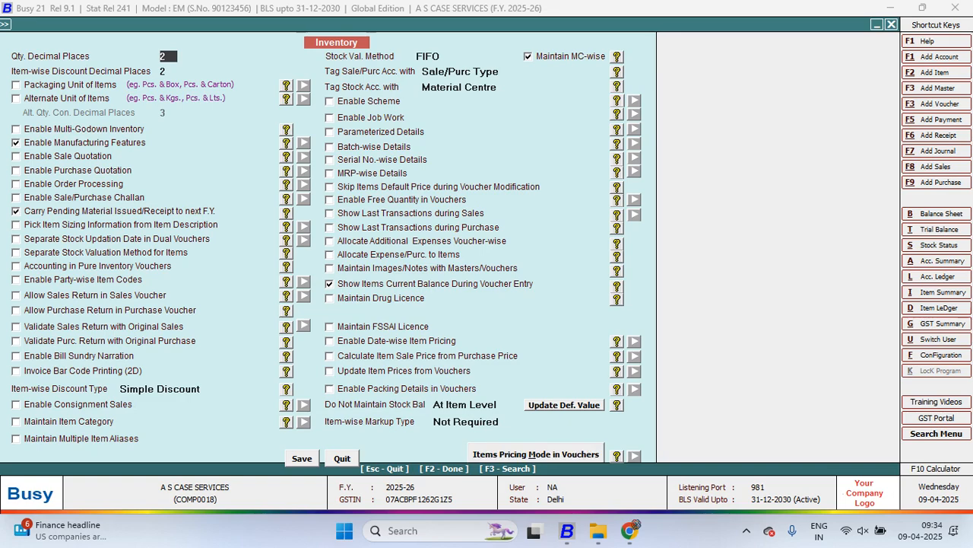
Check the Accounts section of the Features / Options configuration, leave it and stay in the open sales voucher
key(Escape)
key(Down)
key(Up)
key(Up)
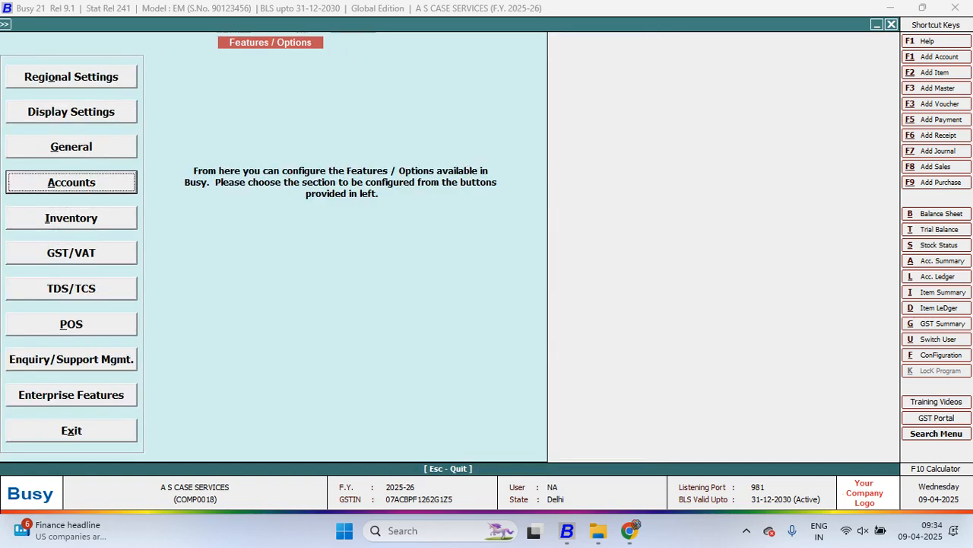
key(Return)
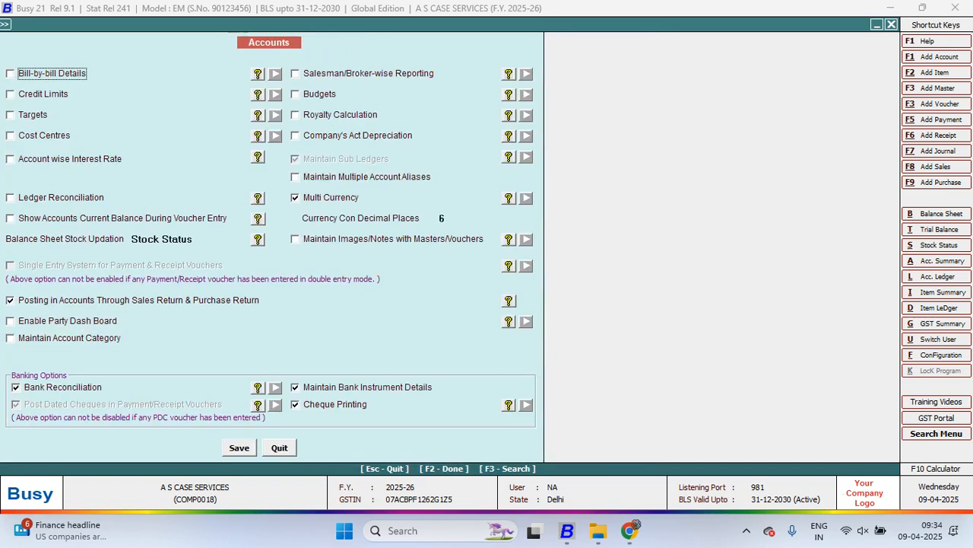
key(Escape)
key(Escape)
key(Escape)
key(Escape)
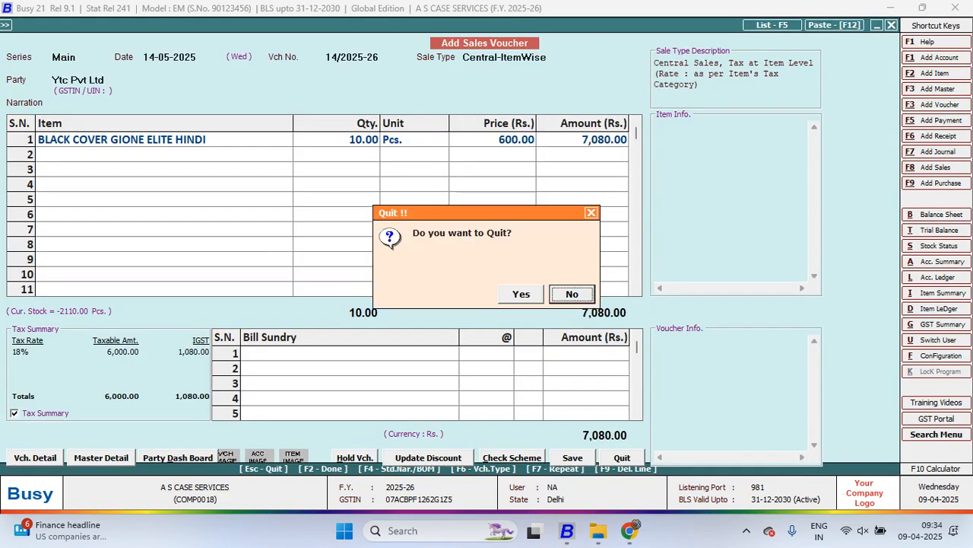
key(n)
Modify the Ytc Pvt Ltd party account from the voucher to set Multi Currency to Y, then save the account
key(Return)
key(alt+m)
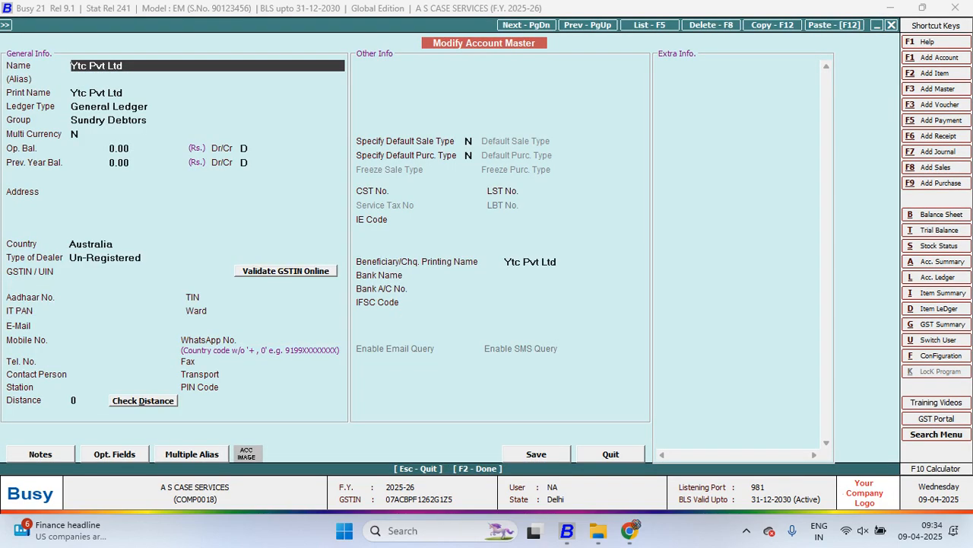
key(Return)
key(Return)
key(Return)
key(Return)
key(Return)
key(Return)
key(Return)
key(Return)
key(Return)
key(Return)
key(Return)
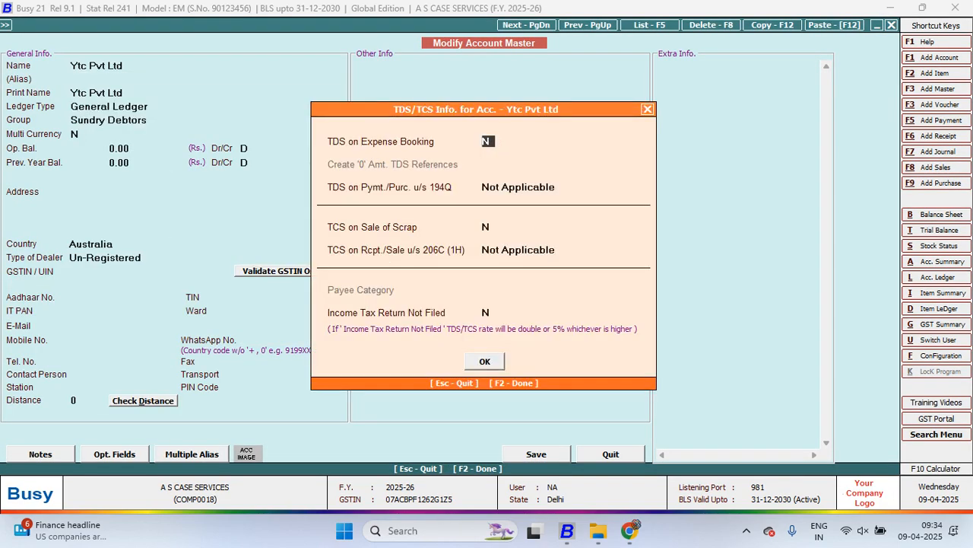
key(Return)
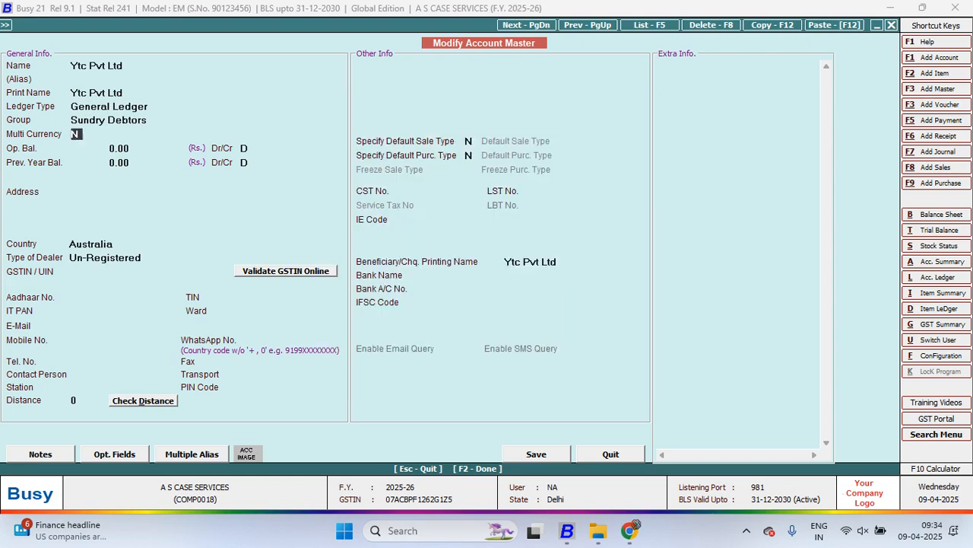
text(y)
key(Return)
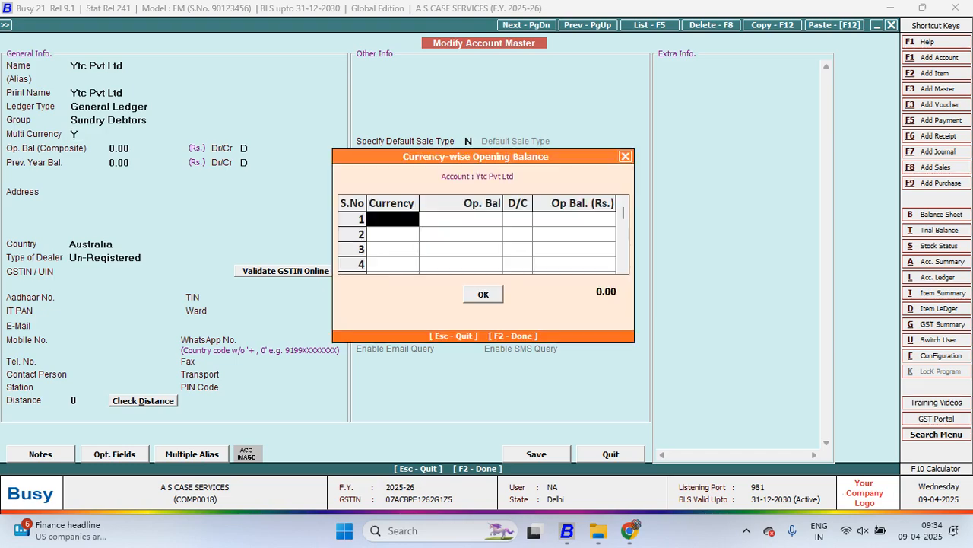
key(Escape)
key(F2)
key(Return)
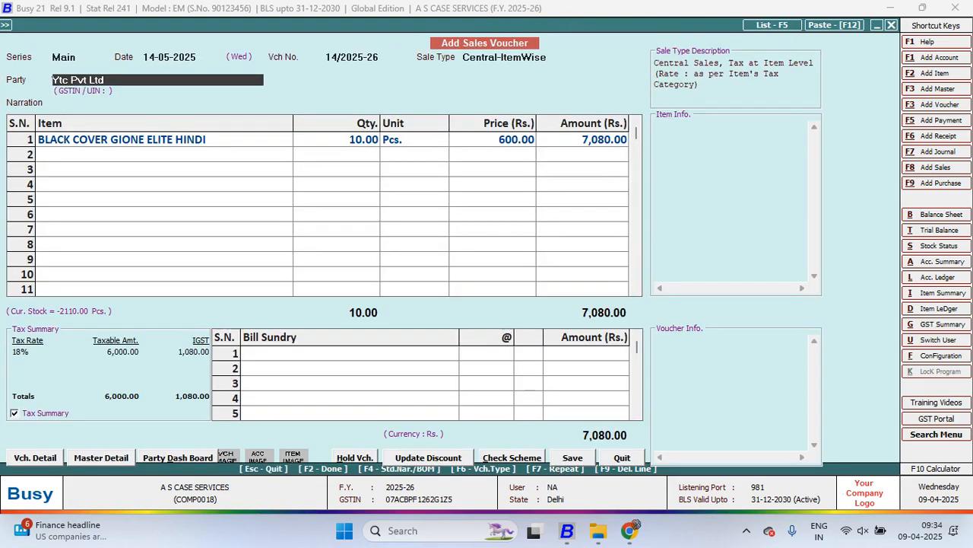
Go through the existing BLACK COVER GIONE ELITE HINDI line again, reconfirming its price, discount and tax
key(Return)
key(Return)
key(Return)
key(Return)
key(Return)
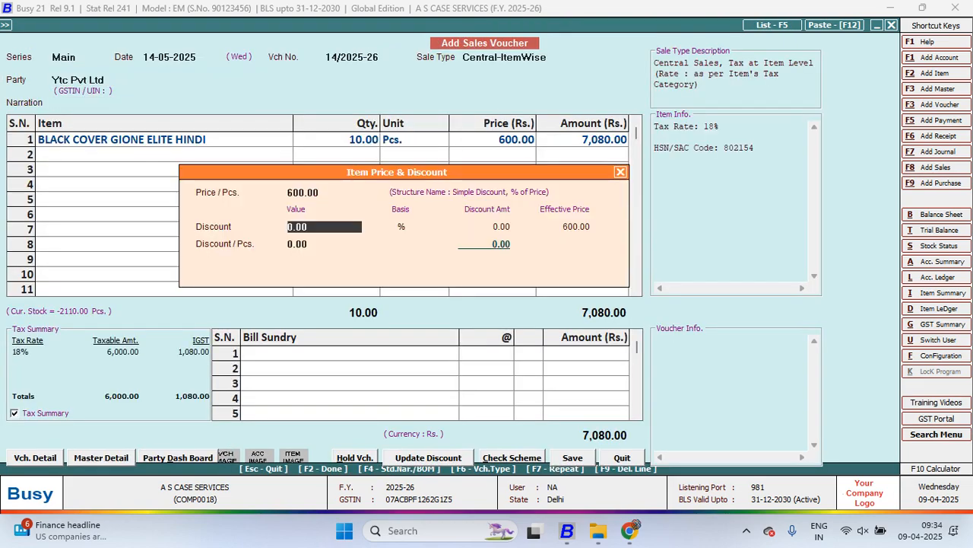
key(Return)
key(Return)
key(Return)
key(Return)
key(Return)
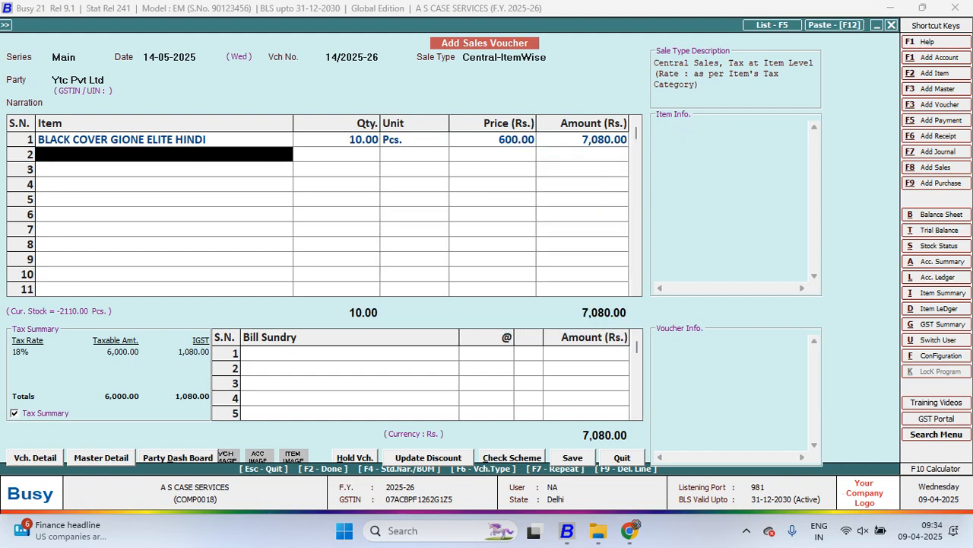
key(Escape)
key(Return)
Quit the open sales voucher without saving it
key(Return)
key(Return)
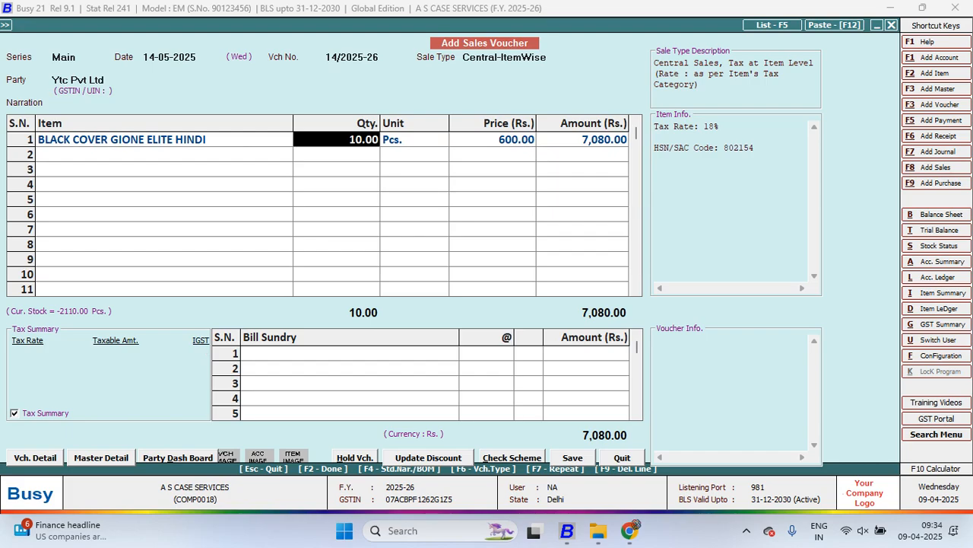
key(Escape)
key(Escape)
key(Escape)
key(Left)
Start a new sales voucher for Ytc Pvt Ltd and set its sale type to Central-ItemWise
key(Return)
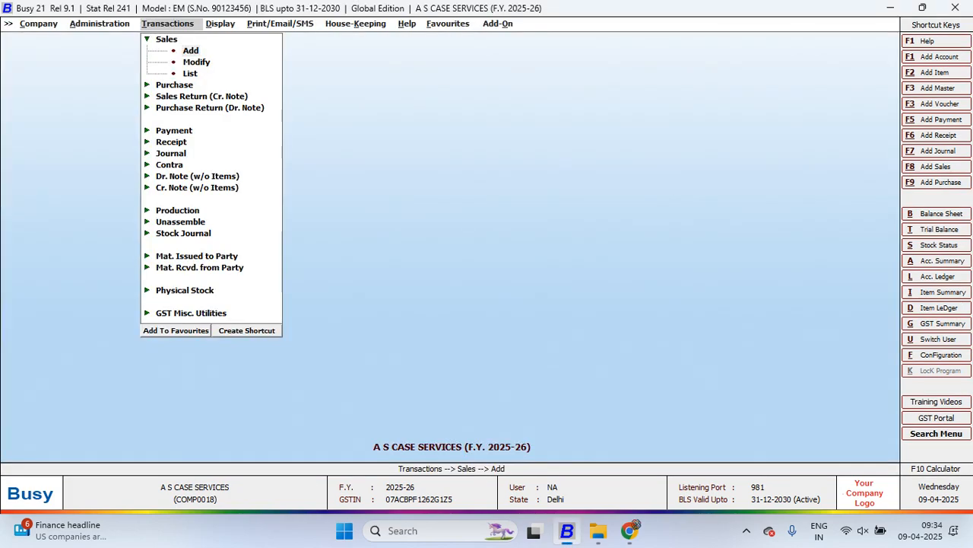
key(Return)
key(Return)
key(Return)
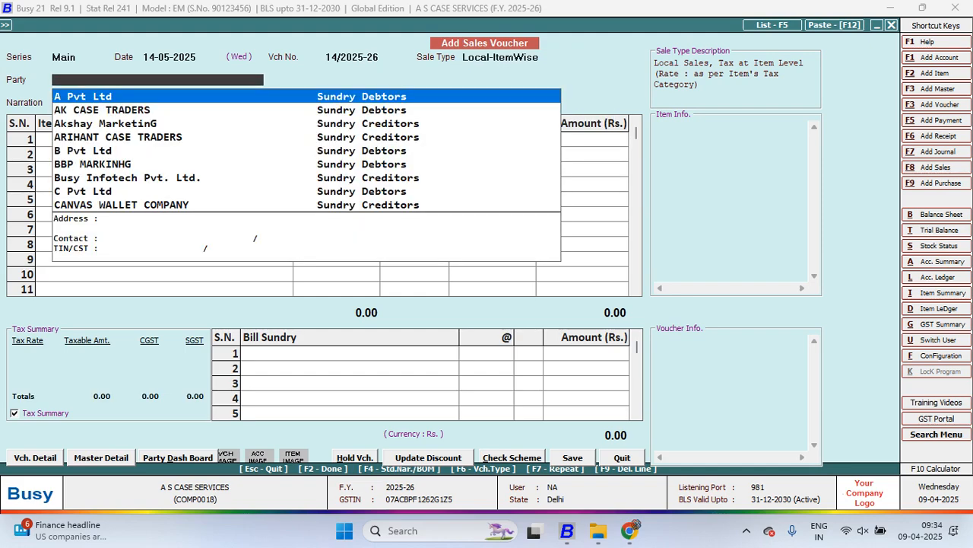
text(y)
key(Return)
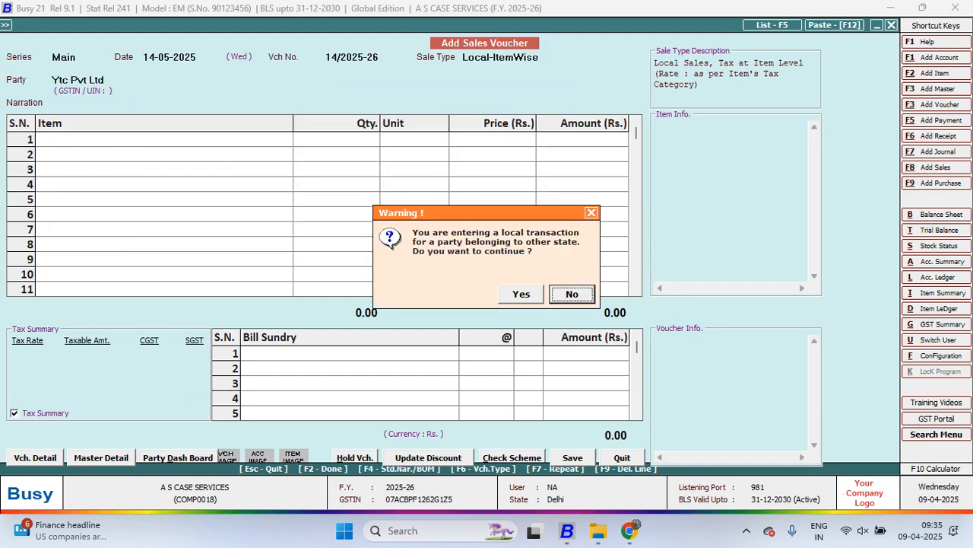
key(Return)
key(shift+Tab)
text(item)
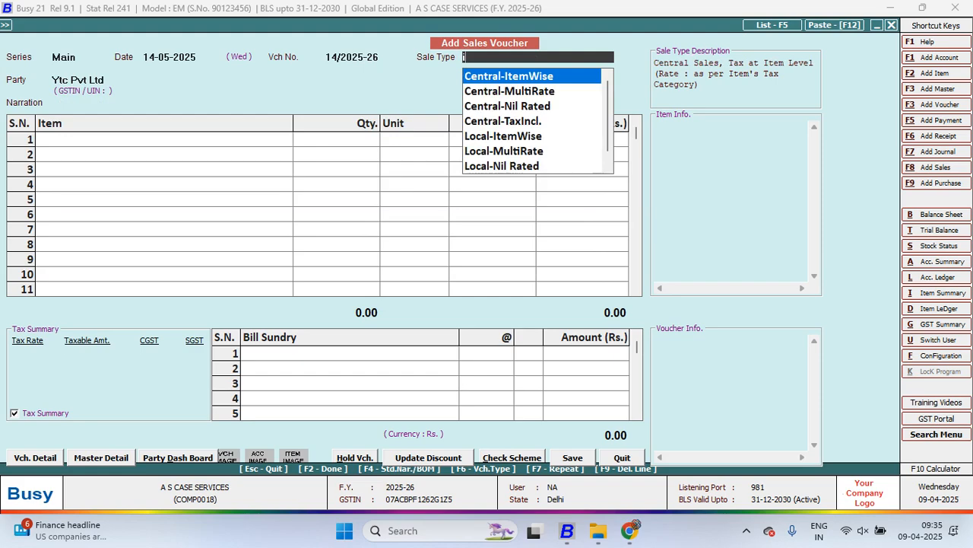
Add 10 Pcs. of BLACK COVER GIONE ELITE HINDI at 600.00 with no discount and 18% IGST applied
key(Return)
key(Return)
key(Return)
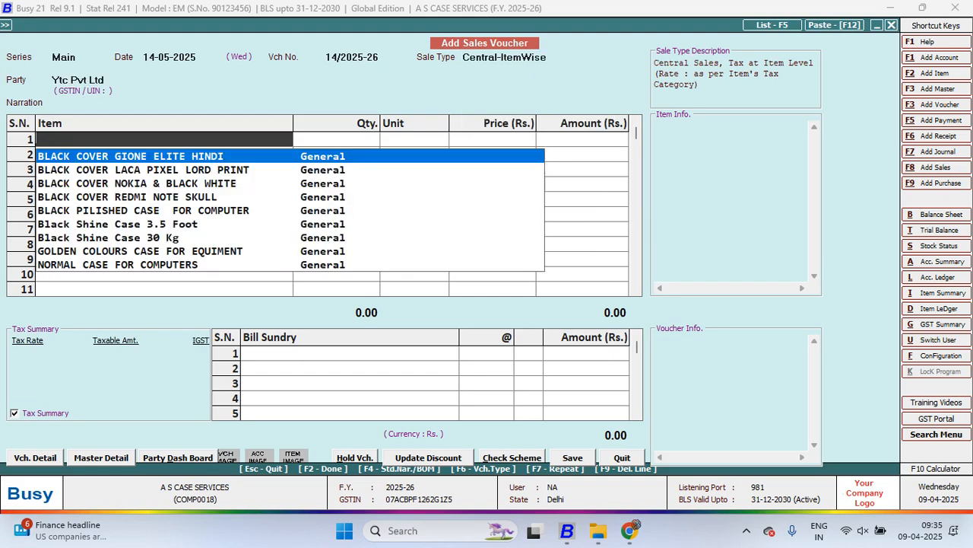
key(Return)
text(10)
key(Return)
key(Return)
key(Return)
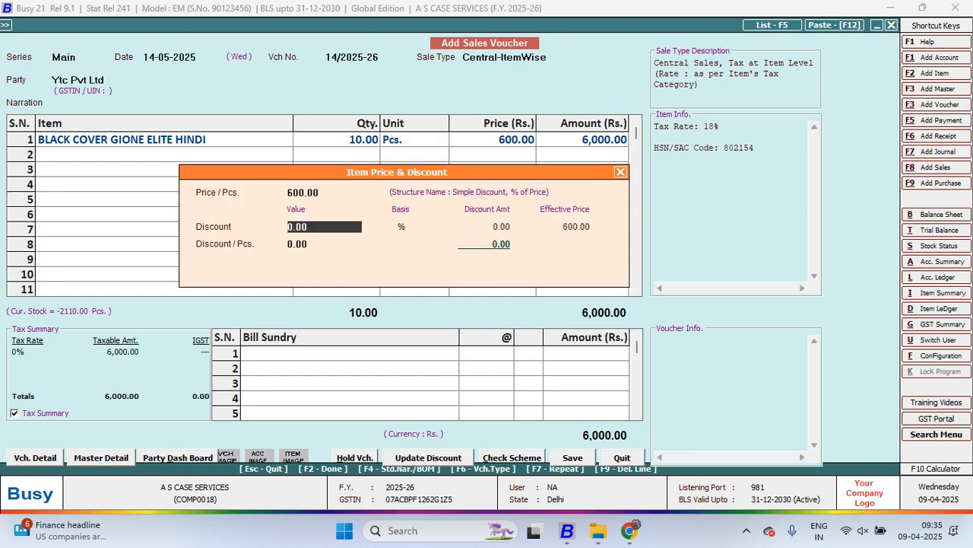
key(Return)
key(Return)
key(Return)
key(Return)
key(Return)
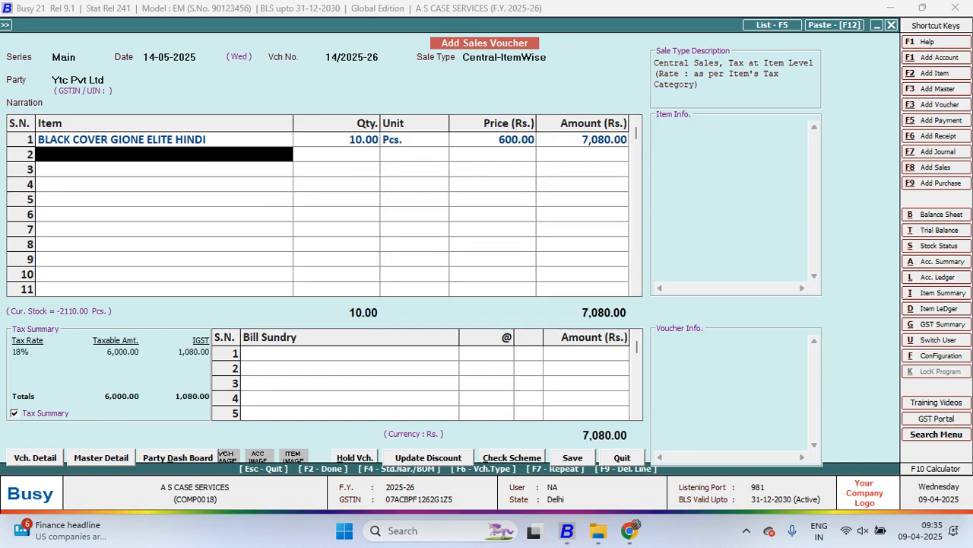
Go back to the voucher's party and open the Ytc Pvt Ltd account master for modification
key(Escape)
key(Escape)
key(Escape)
key(Escape)
key(Return)
key(Return)
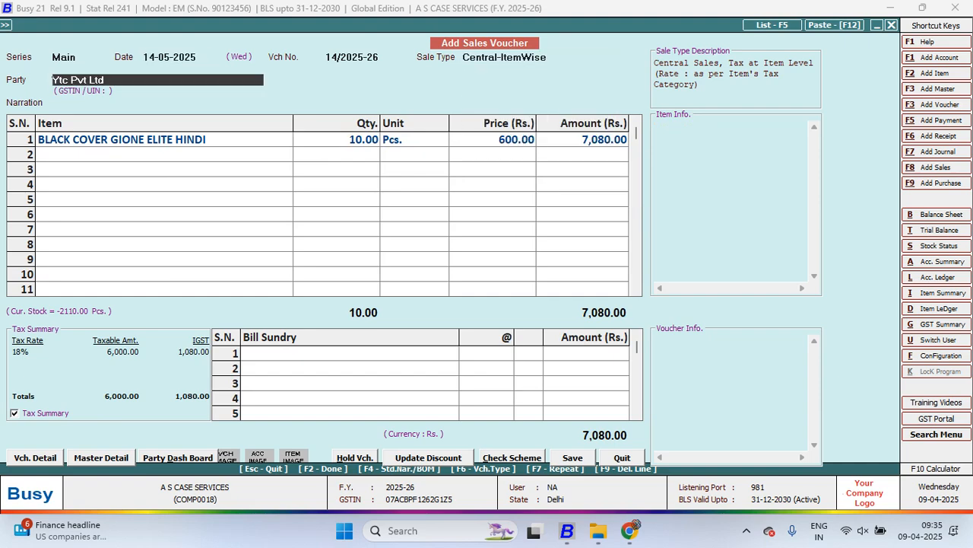
key(alt+m)
key(Return)
key(Return)
key(Return)
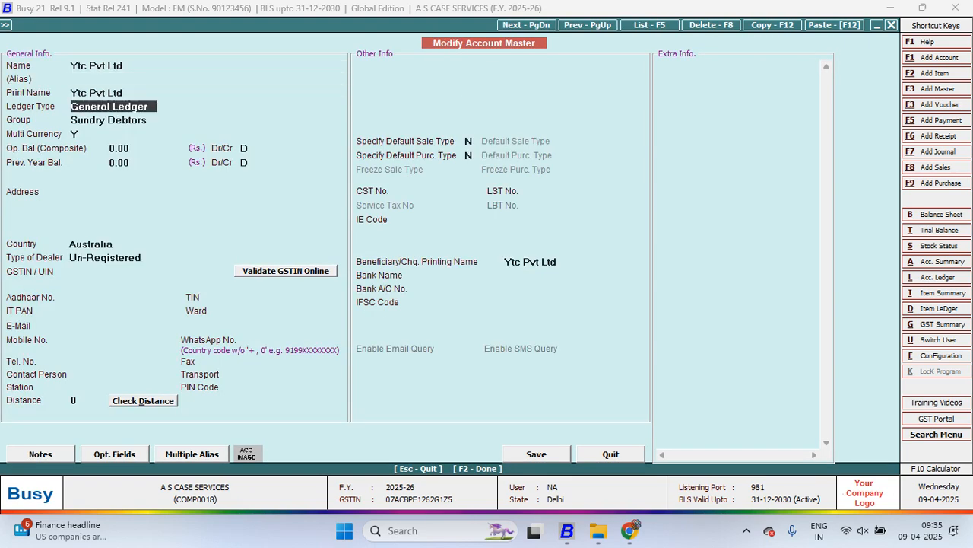
Pick $ as the currency in the account's currency-wise opening balance, close that window and save the account
key(Return)
key(Return)
key(Return)
key(Return)
key(Escape)
key(Escape)
key(Return)
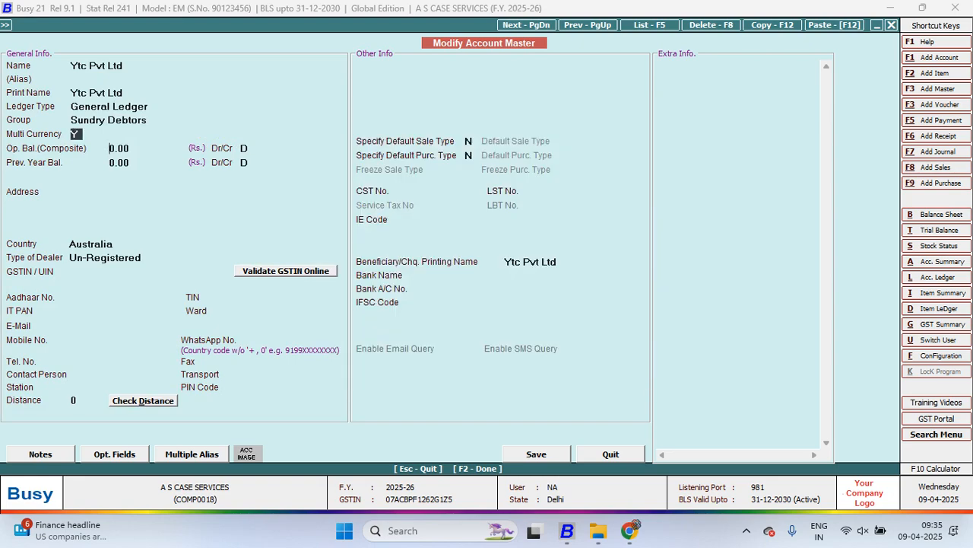
key(Return)
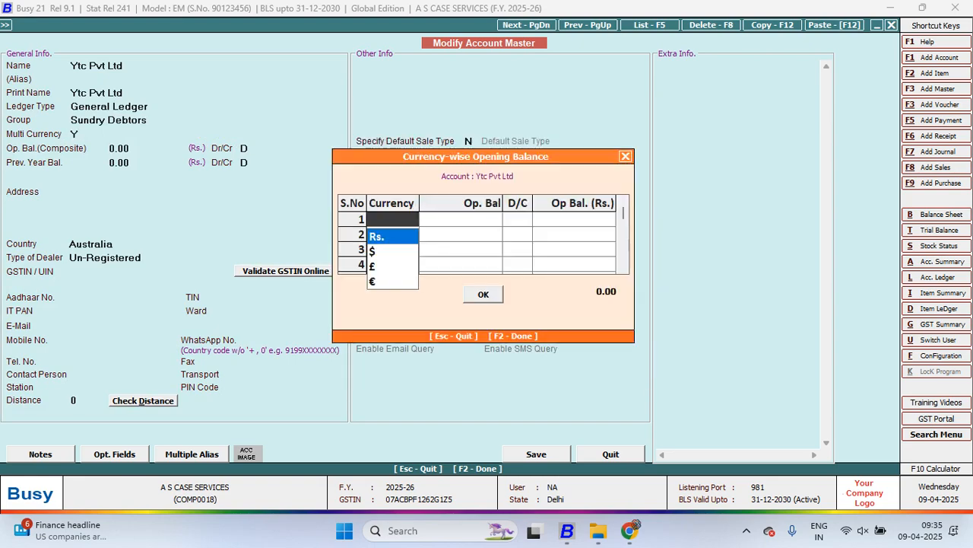
key(Down)
key(Return)
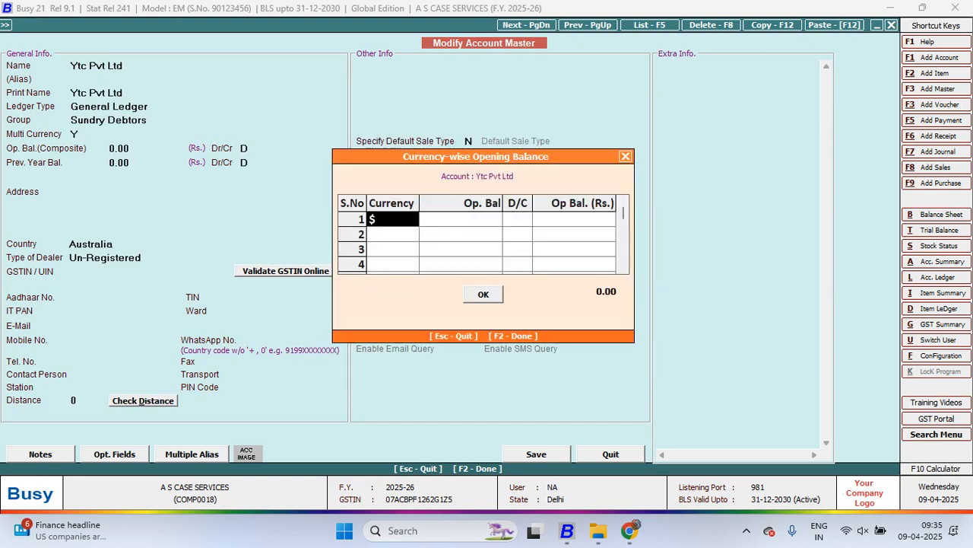
key(Escape)
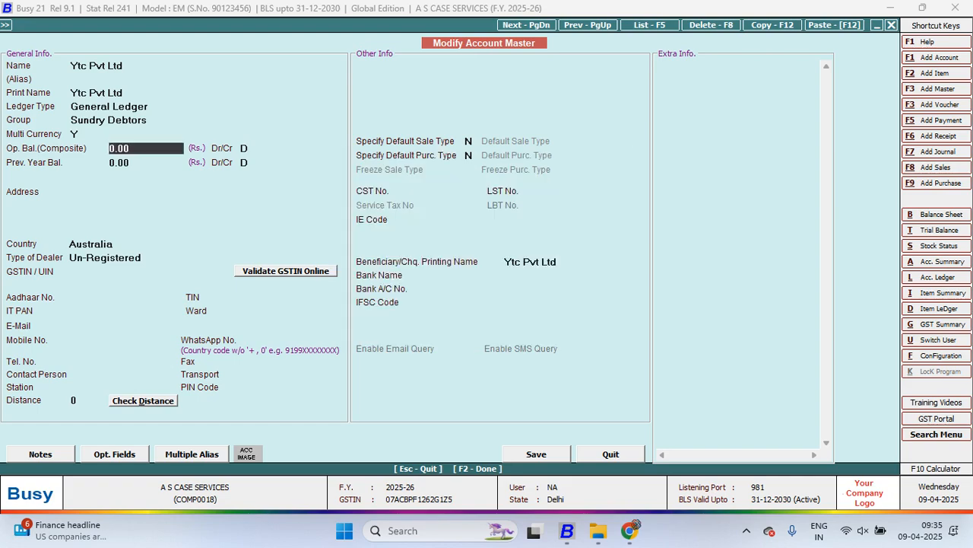
key(F2)
key(Return)
key(Return)
key(Return)
key(Return)
key(Return)
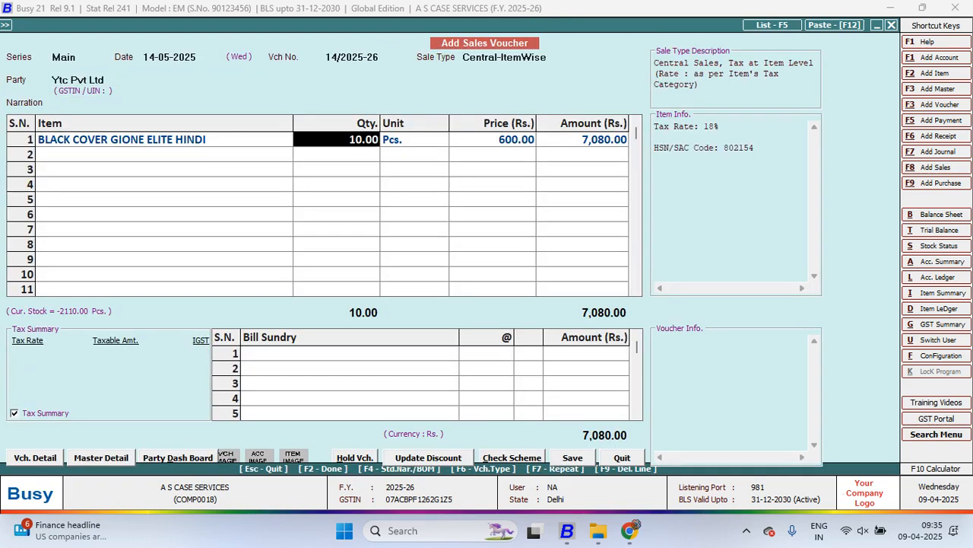
Reconfirm the voucher's item line through its quantity, price, discount and item-wise GST
key(Return)
key(Return)
key(Return)
key(Return)
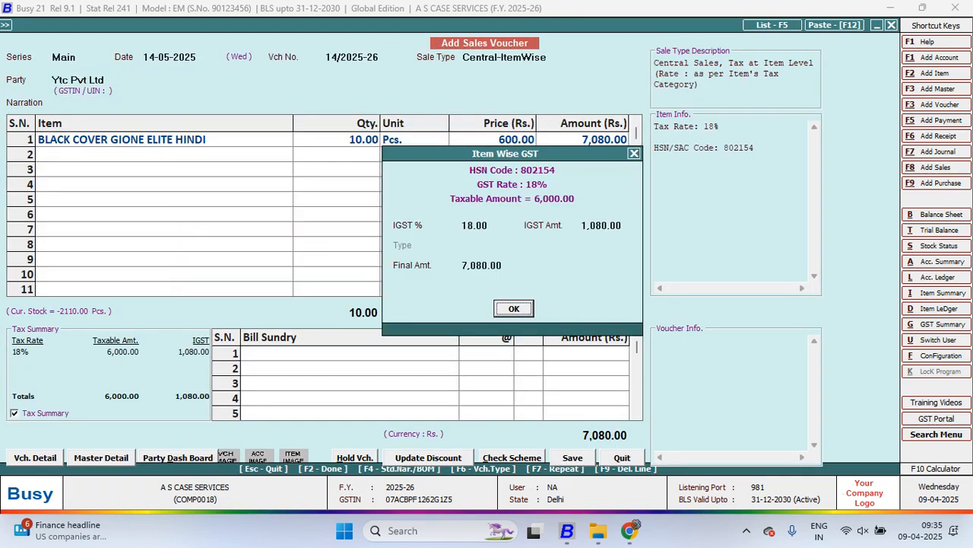
key(Return)
Save the Ytc Pvt Ltd sales voucher and leave voucher entry
key(Return)
key(Return)
key(F2)
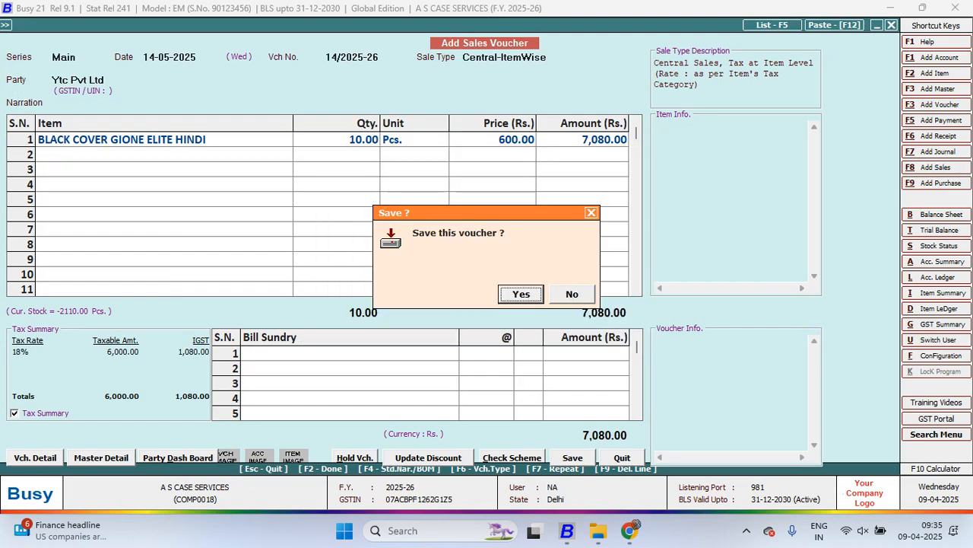
key(Return)
key(Right)
Start a Regular receipt voucher in the Main series dated 21-05-2025 and bring up its currency details
key(Return)
key(Escape)
key(Down)
key(Down)
key(Down)
key(Down)
key(Down)
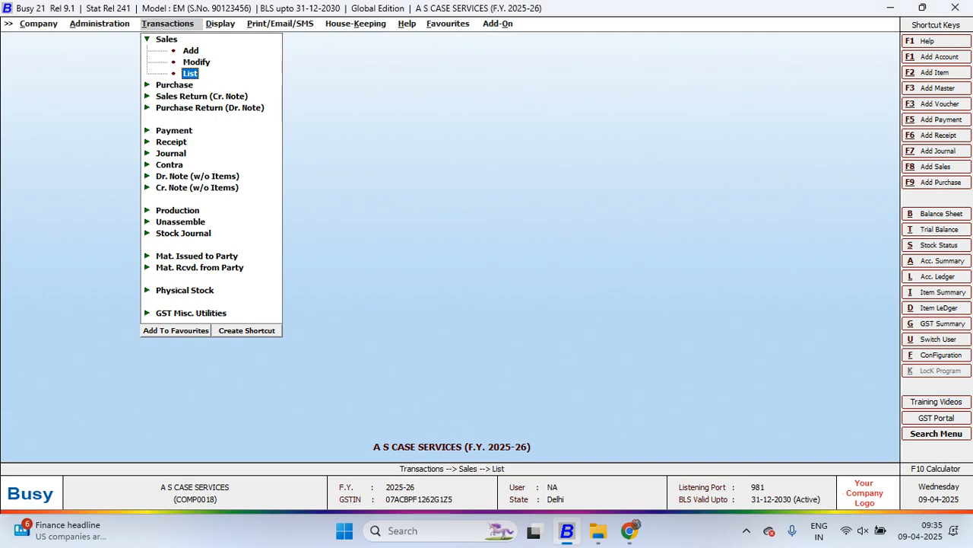
key(Down)
key(Down)
key(Down)
key(Return)
key(Return)
key(Return)
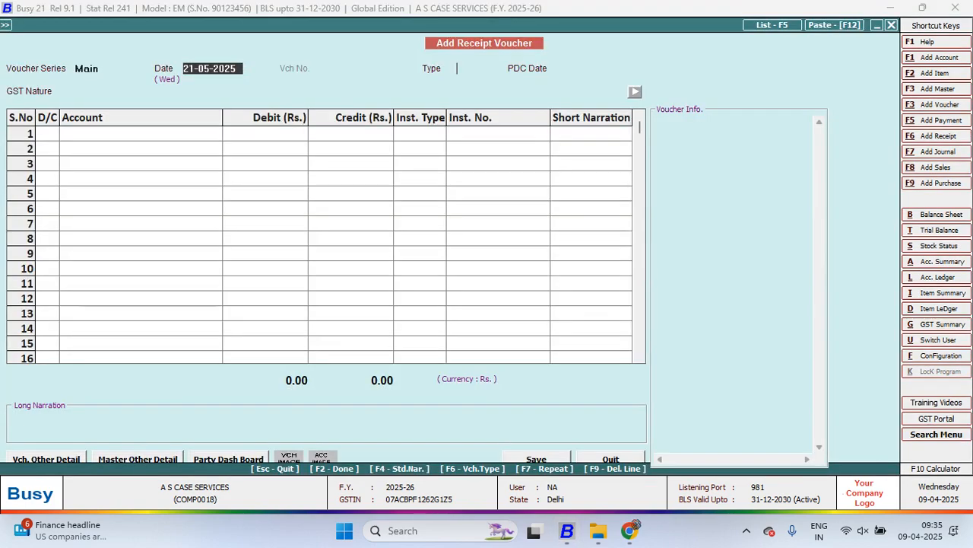
key(Return)
key(Return)
Browse the receipt voucher's currency choices to $, then quit the voucher without saving
key(Up)
key(Down)
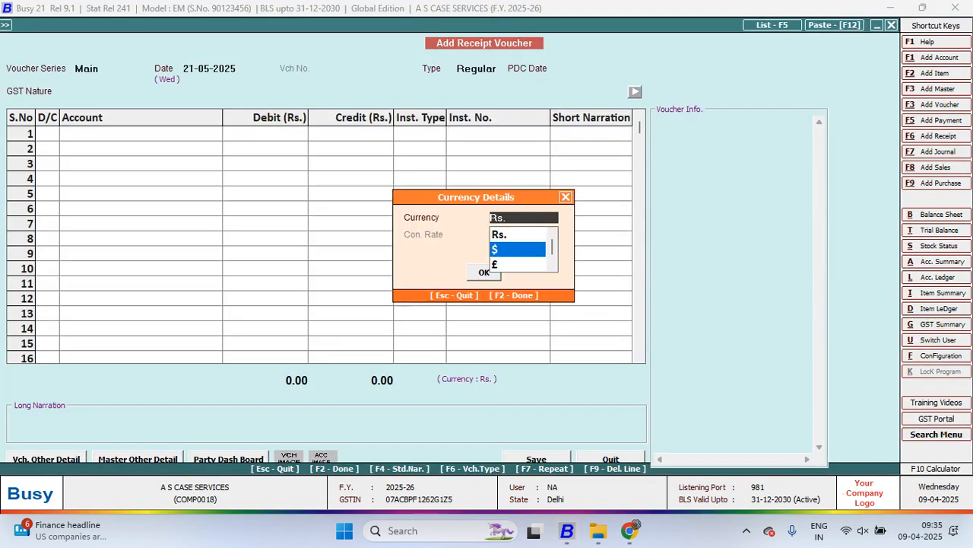
key(Escape)
key(Escape)
key(Escape)
key(Return)
Start another Central-ItemWise sales voucher dated 14-05-2025 with Ytc Pvt Ltd as the party
key(Up)
key(Up)
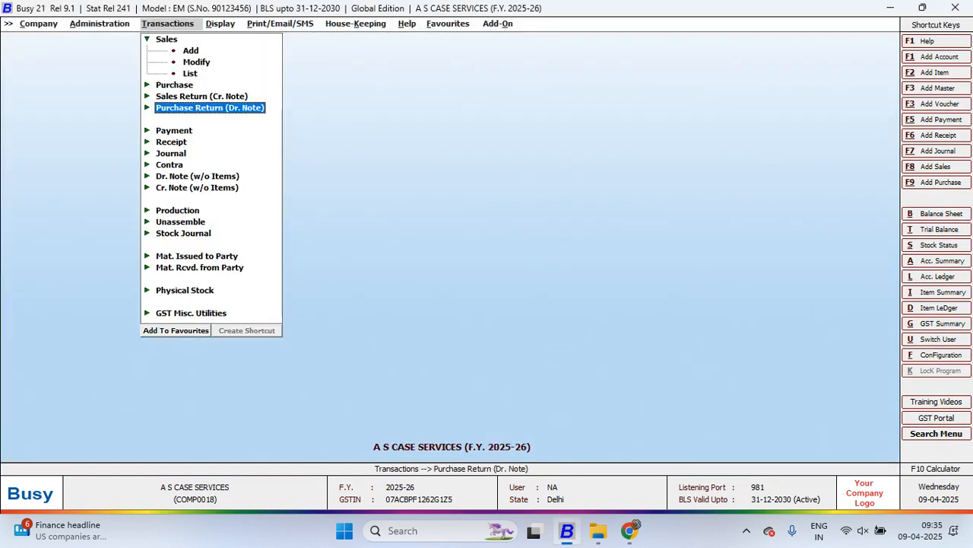
key(Up)
key(Up)
key(Up)
key(Up)
key(Up)
key(Return)
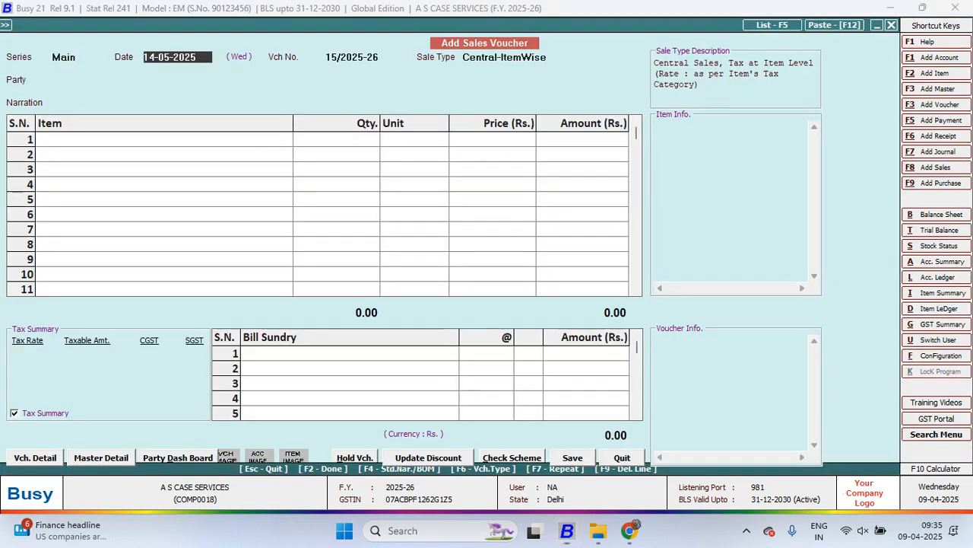
key(Return)
Add BLACK COVER GIONE ELITE HINDI to the sales voucher with quantity 10 Pcs. at a price of 600
key(Return)
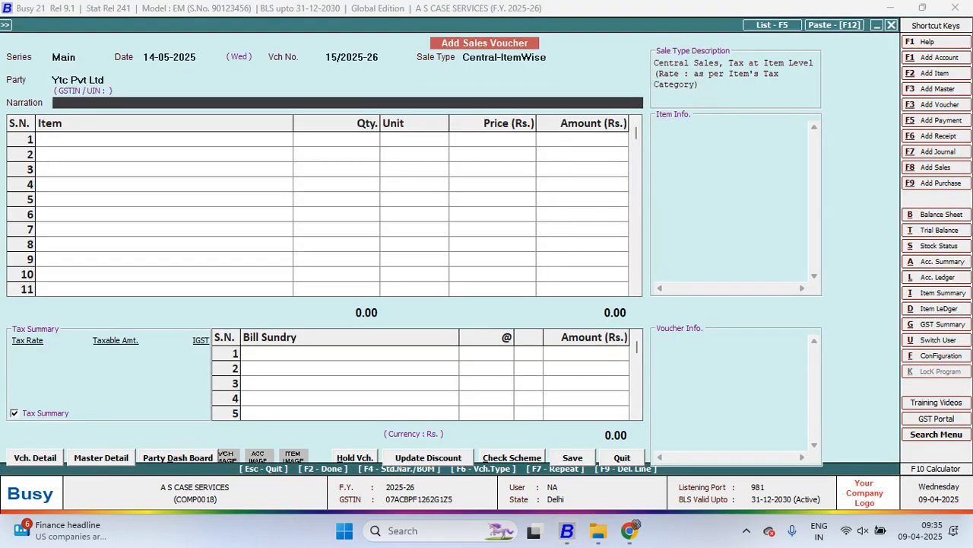
key(Return)
key(Return)
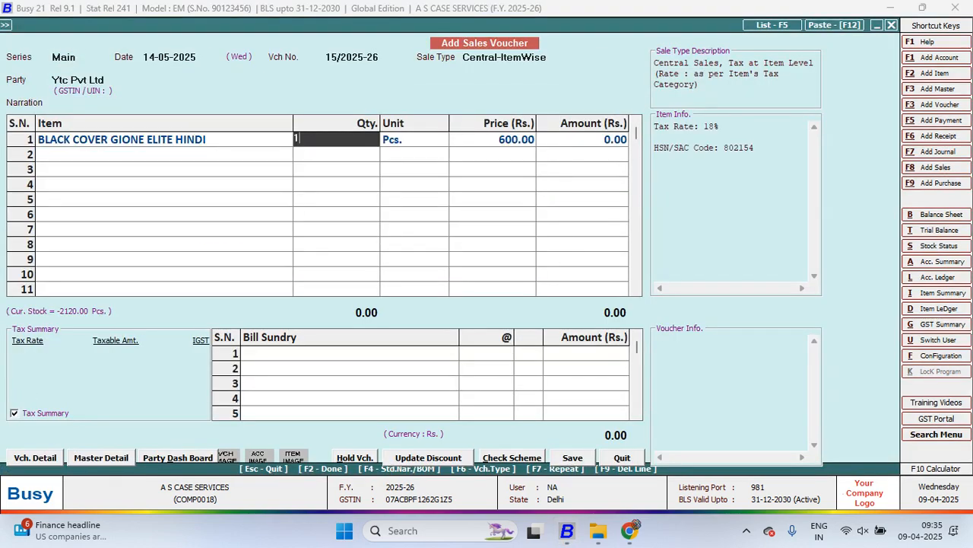
text(10)
key(Return)
key(Return)
key(Return)
key(Return)
key(Return)
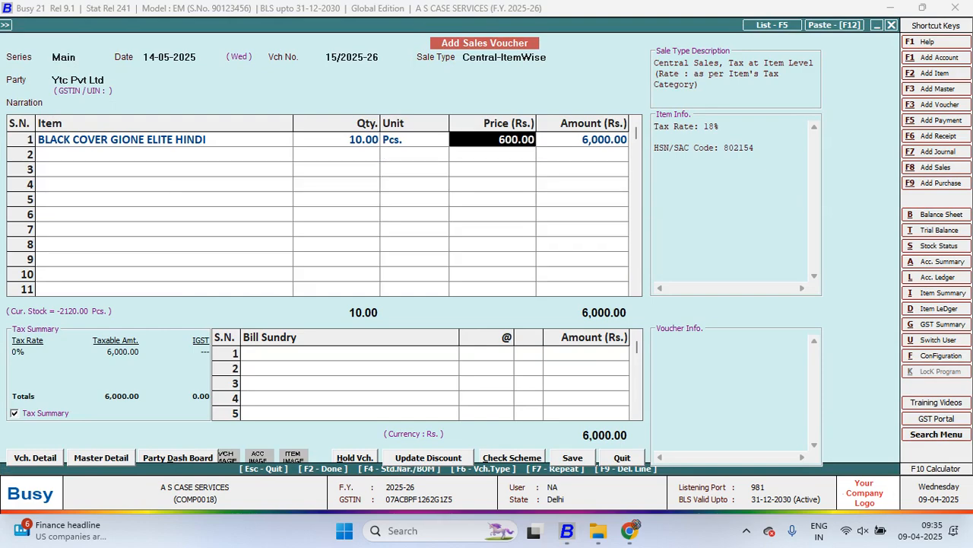
key(Return)
key(Return)
Save the Ytc Pvt Ltd sales voucher without printing the invoice and leave voucher entry
key(Return)
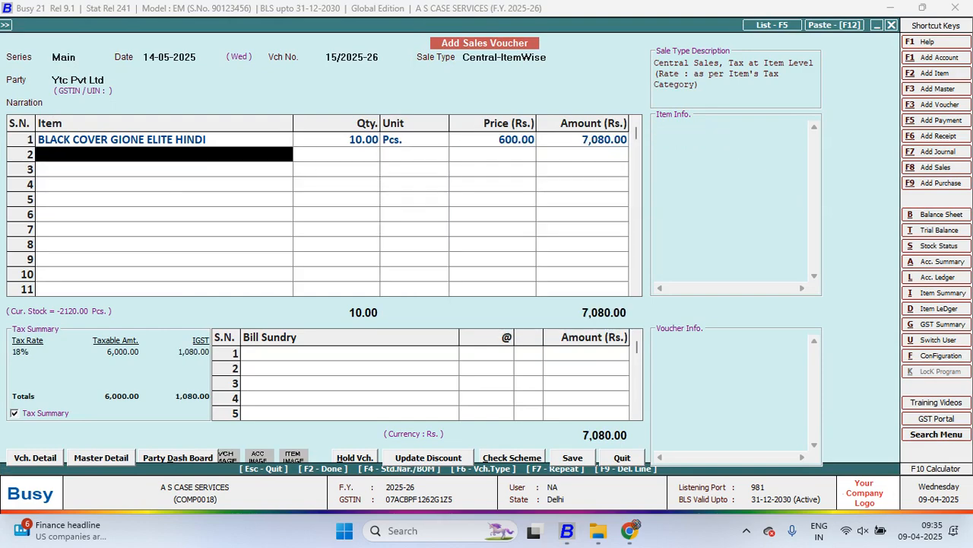
key(Return)
key(Return)
key(Return)
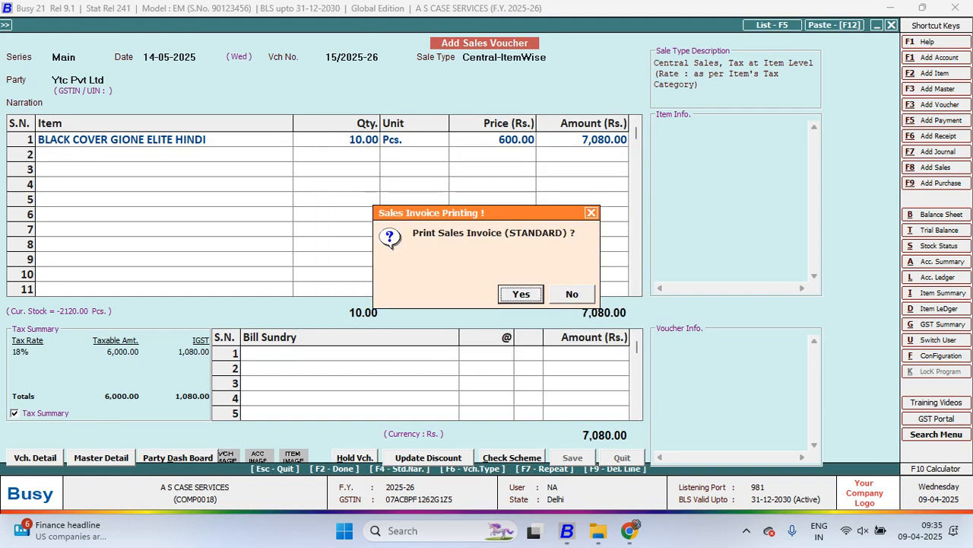
key(n)
key(Escape)
Start a Regular receipt voucher dated 21-05-2025, choose $ as its currency, and quit without saving
key(Down)
key(Down)
key(Down)
key(Down)
key(Down)
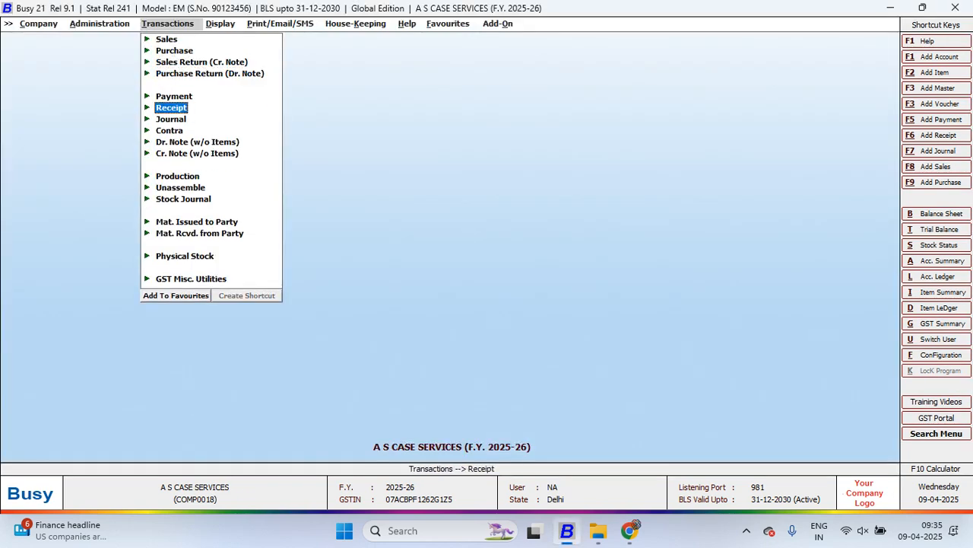
key(Return)
key(Return)
key(Return)
key(Return)
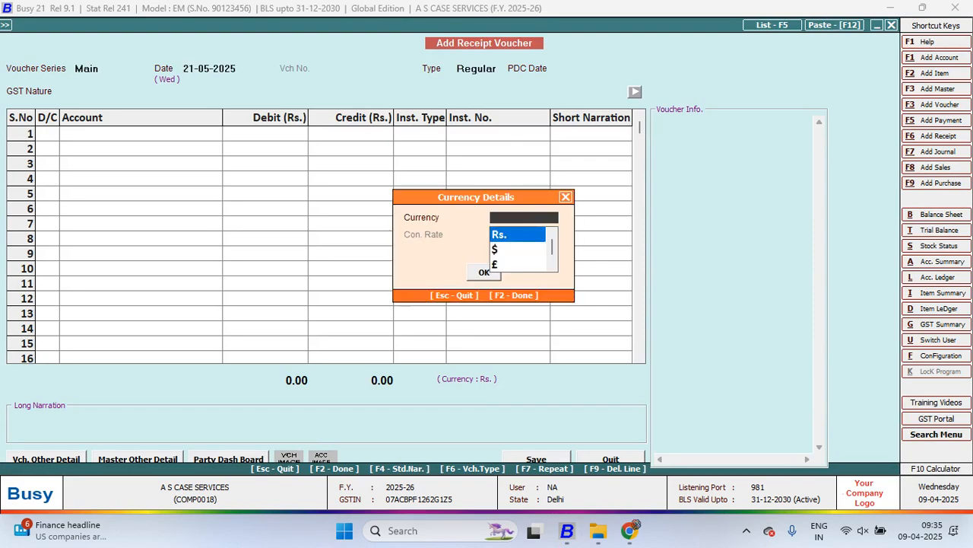
key(Return)
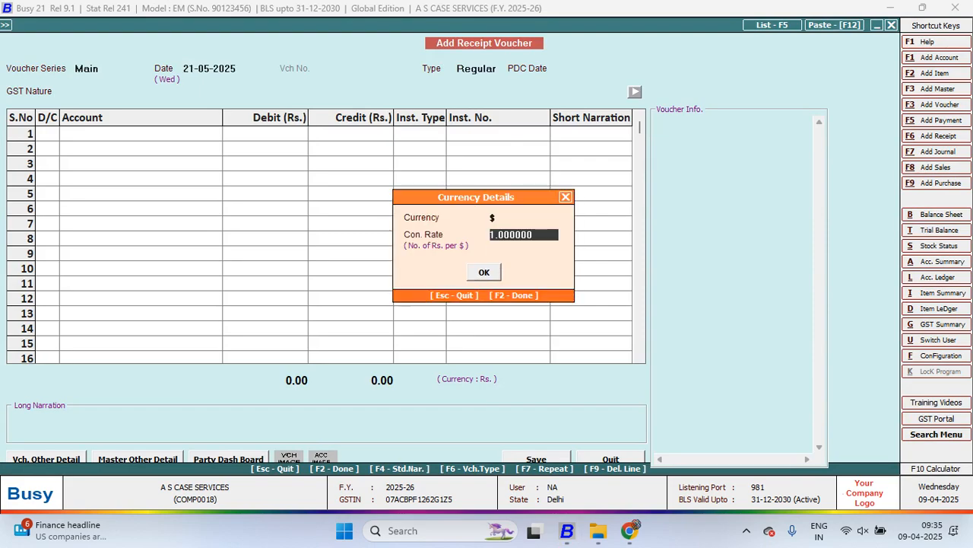
key(Escape)
key(Escape)
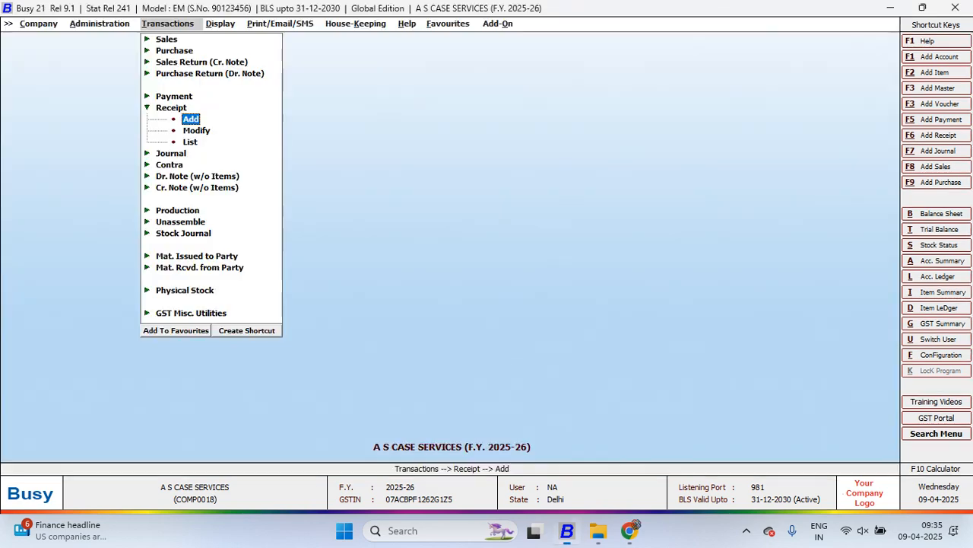
Open the company's Features / Options configuration
key(Left)
key(Down)
key(Return)
key(Down)
key(Down)
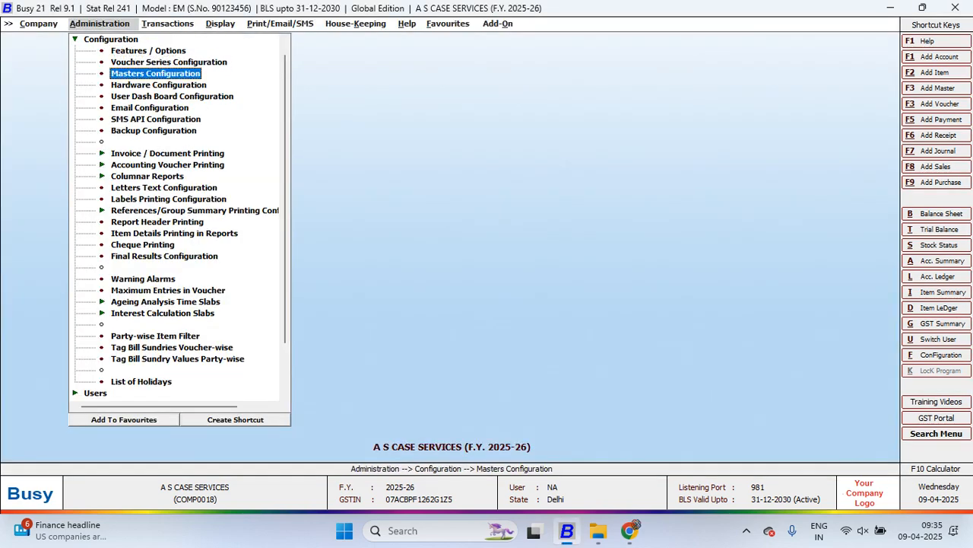
key(Up)
key(Up)
key(Return)
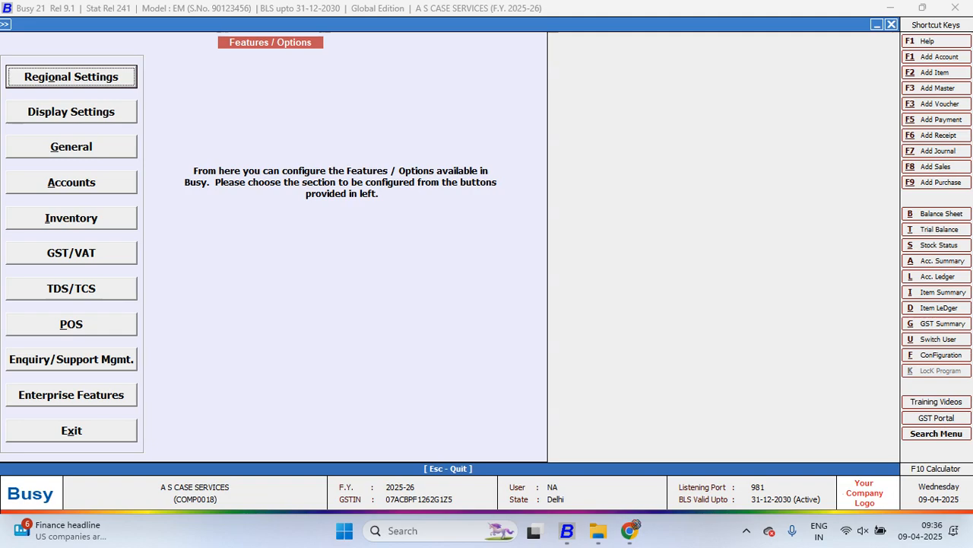
Open the Accounts features and enable Maintain Images/Notes with Masters/Vouchers
key(Down)
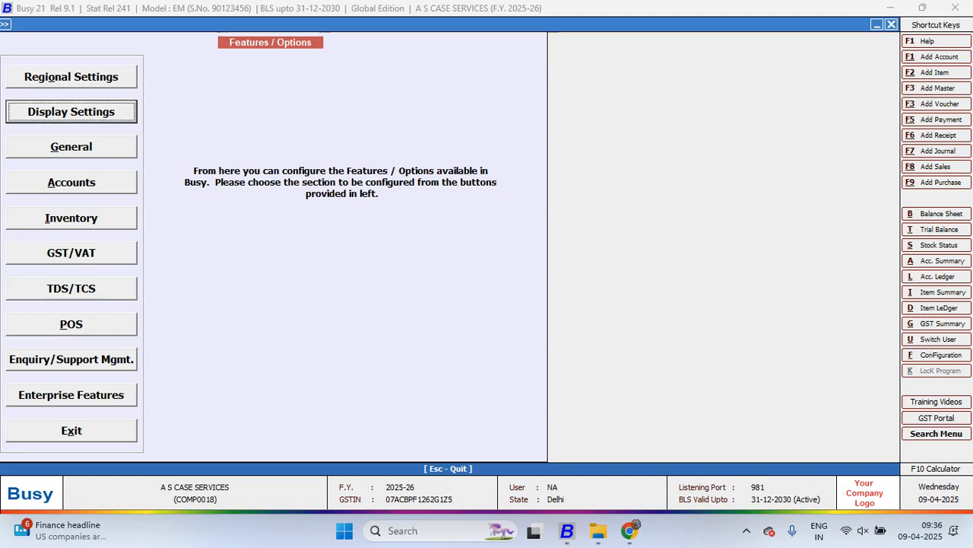
key(Down)
key(Down)
key(Down)
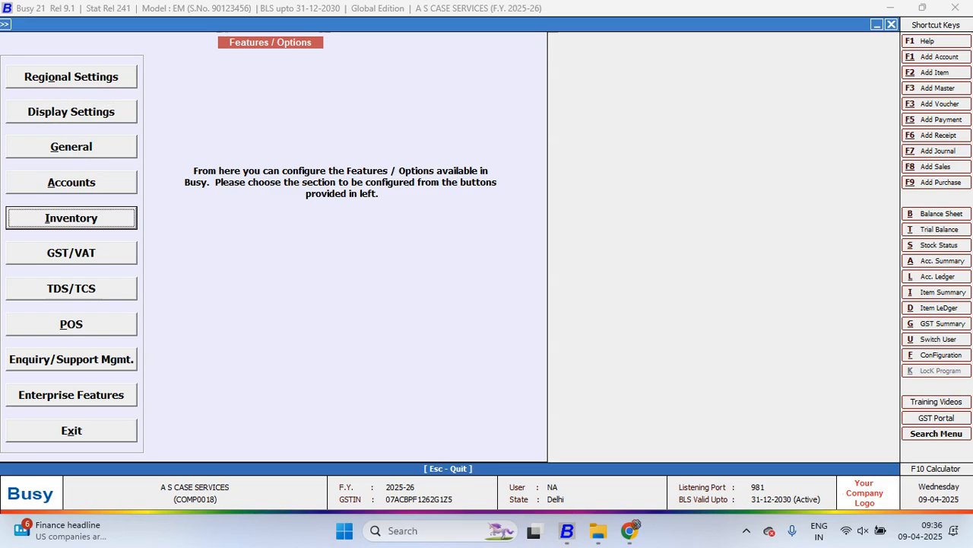
key(Return)
key(Escape)
key(Up)
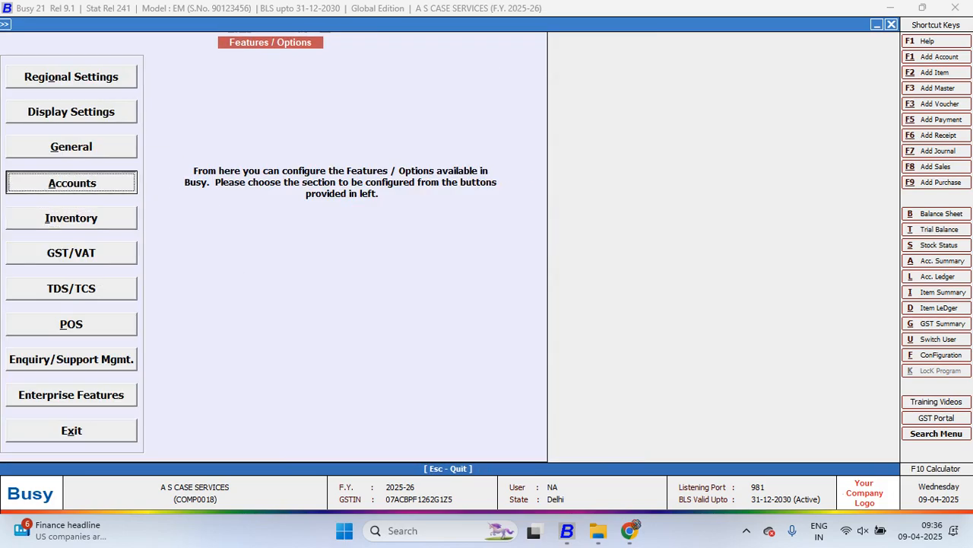
key(Return)
click(392, 238)
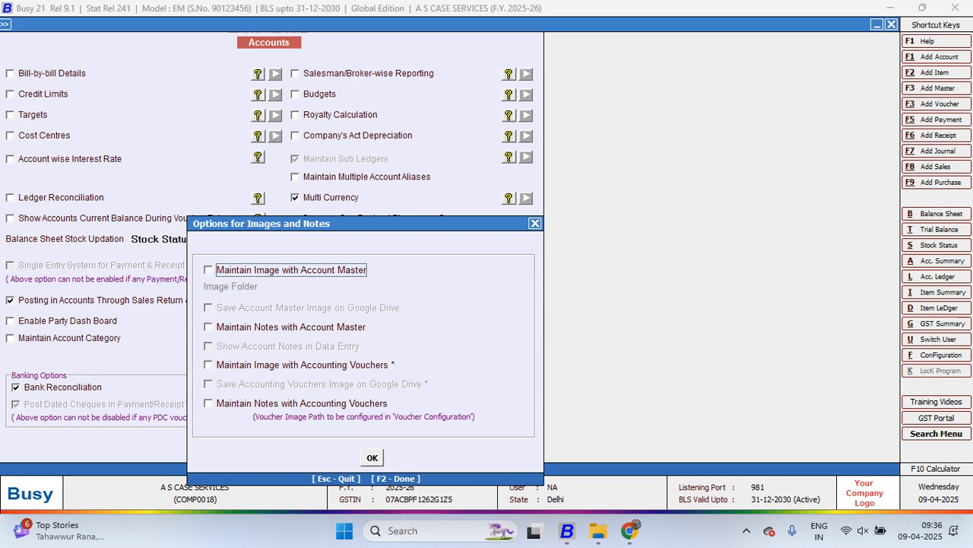
Enable Maintain Image with Account Master and set its image folder to D:\BUSY IMAGES
key(space)
key(Return)
key(Return)
click(404, 310)
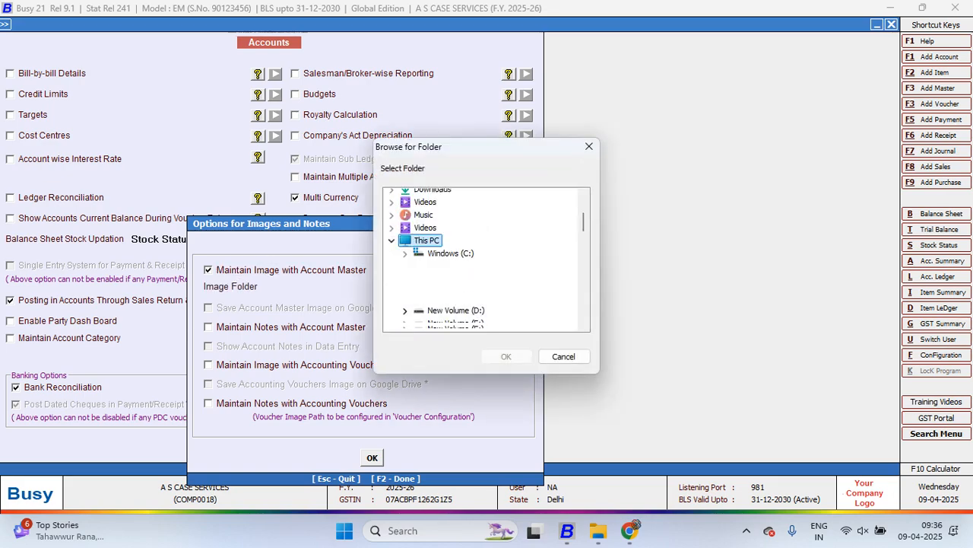
click(465, 297)
click(506, 357)
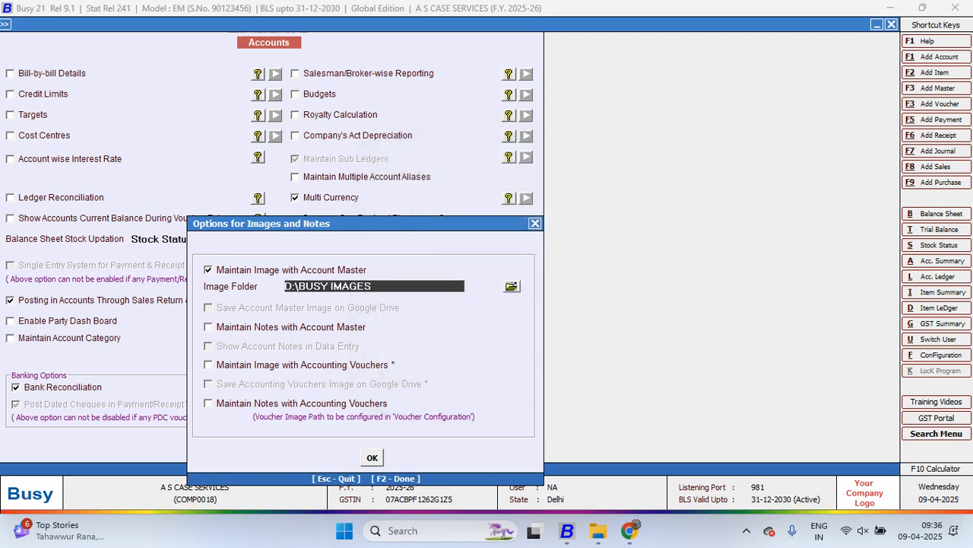
Enable Maintain Image with Accounting Vouchers, save the Accounts features, and leave the configuration
click(209, 365)
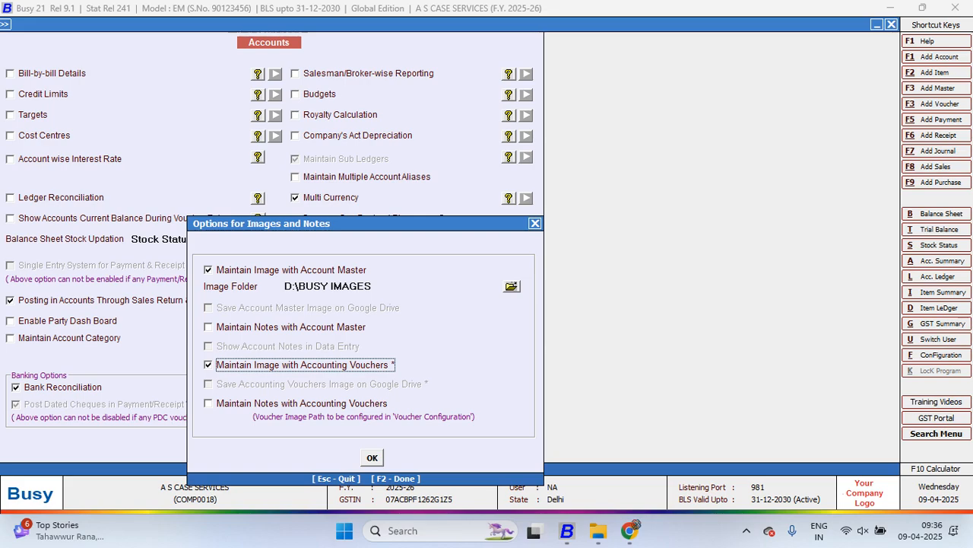
click(372, 458)
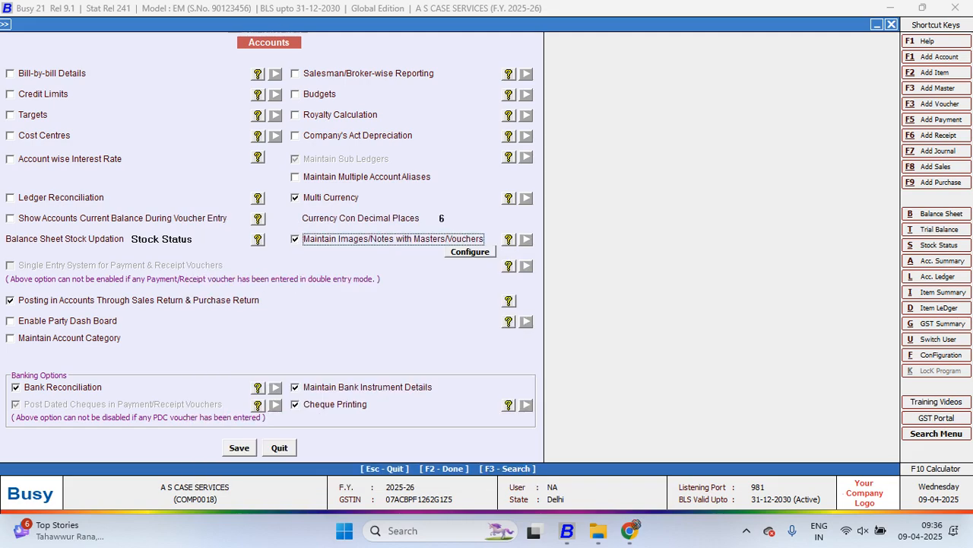
key(F2)
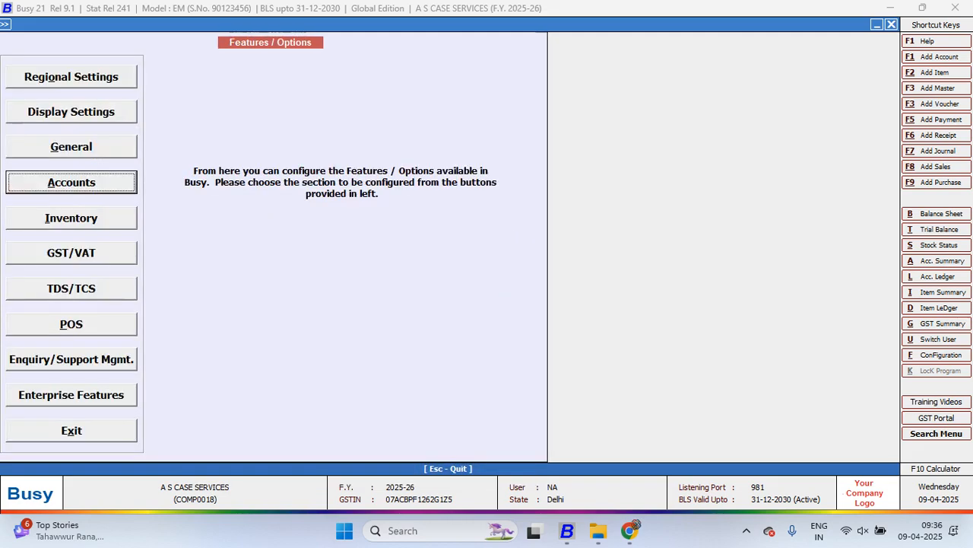
key(Escape)
key(Escape)
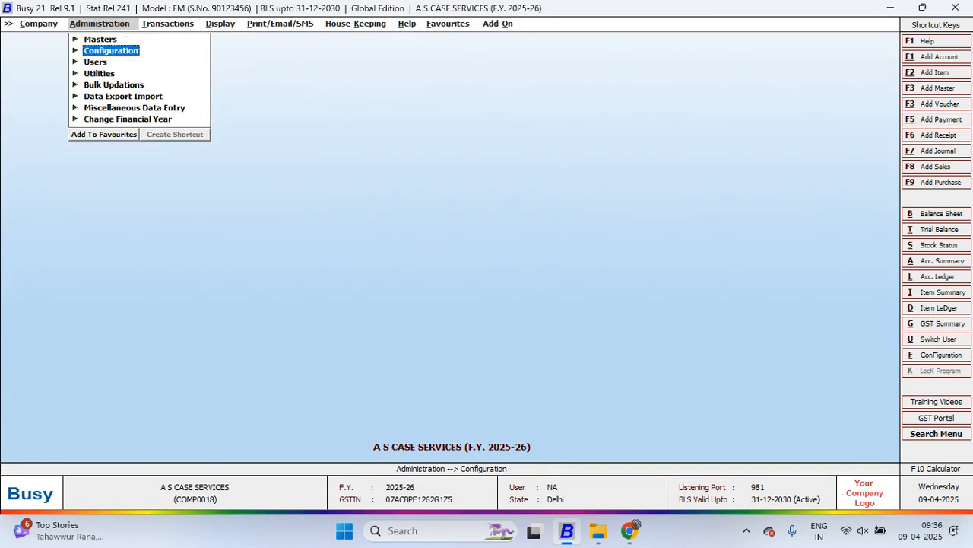
Open the ARIHANT CASE TRADERS account master for modification
key(Up)
key(Return)
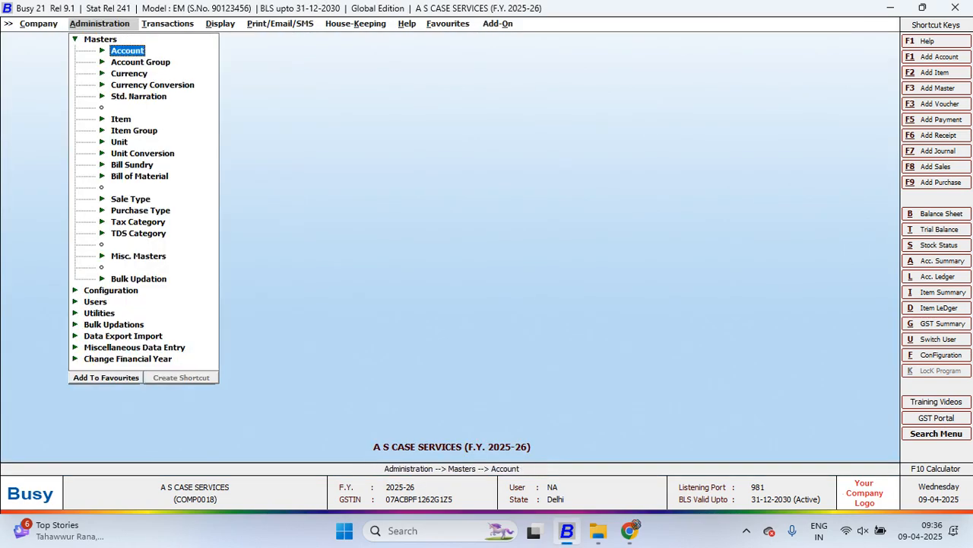
key(Return)
key(Down)
key(Return)
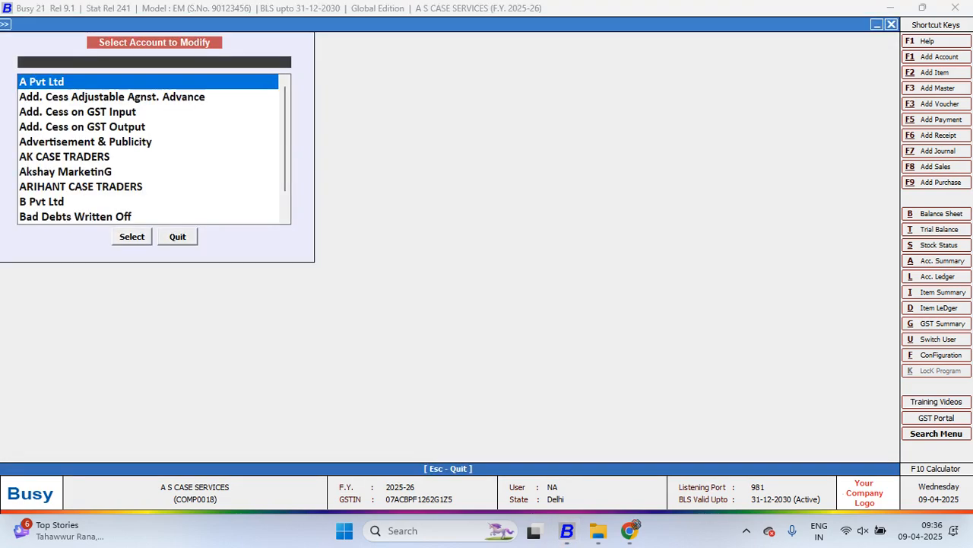
key(Down)
key(Down)
key(Down)
key(Down)
key(Down)
key(Down)
key(Down)
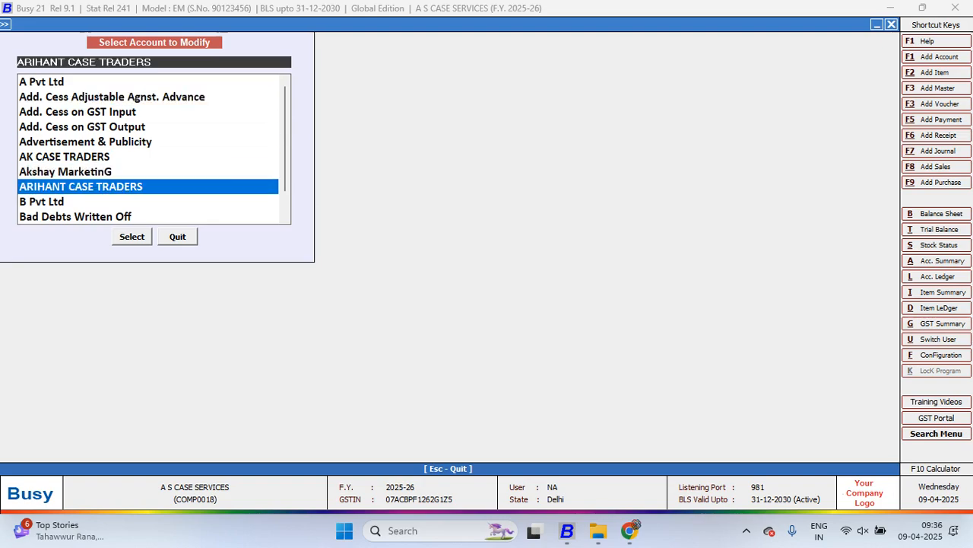
key(Return)
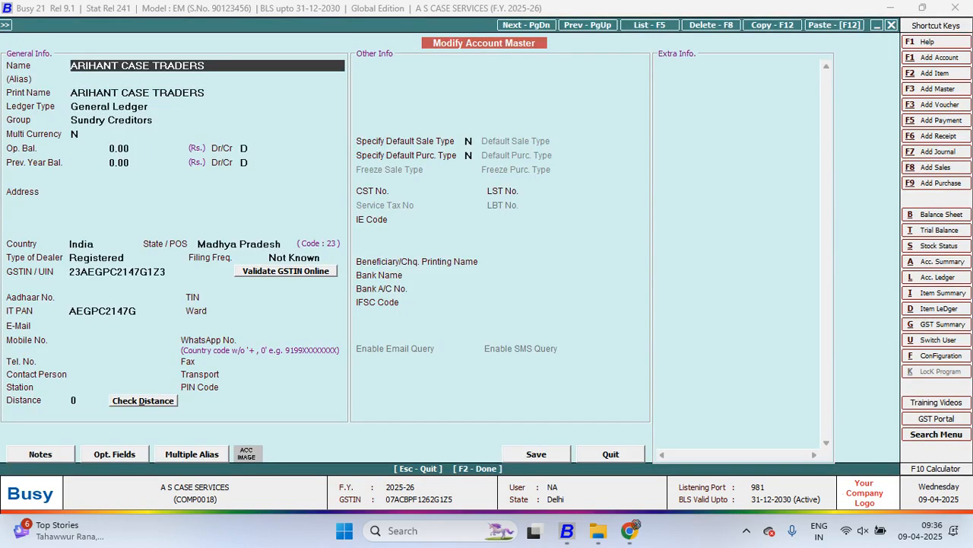
Copy the account's name, switch to File Explorer, and open the BUSY IMAGES folder on drive D:
drag(207, 66, 70, 66)
key(ctrl+c)
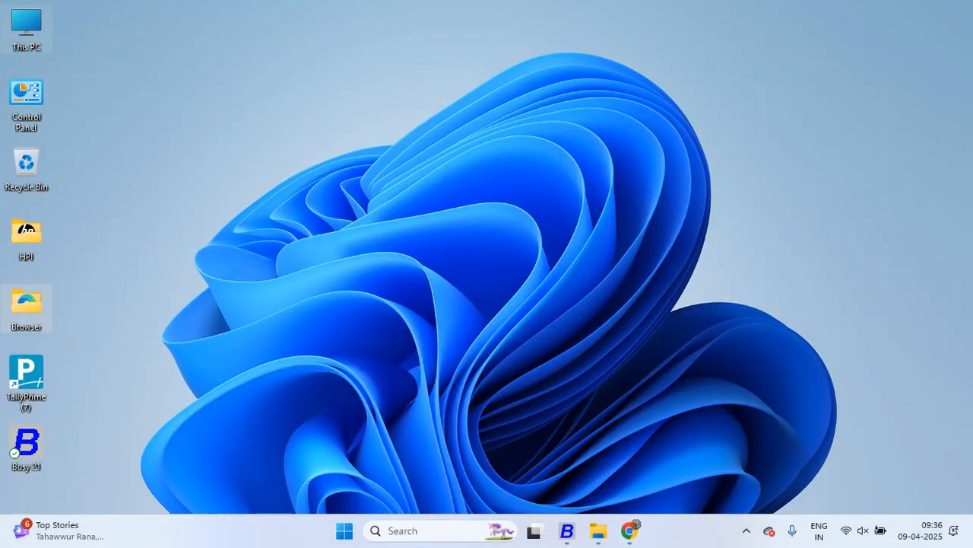
double_click(26, 30)
double_click(423, 143)
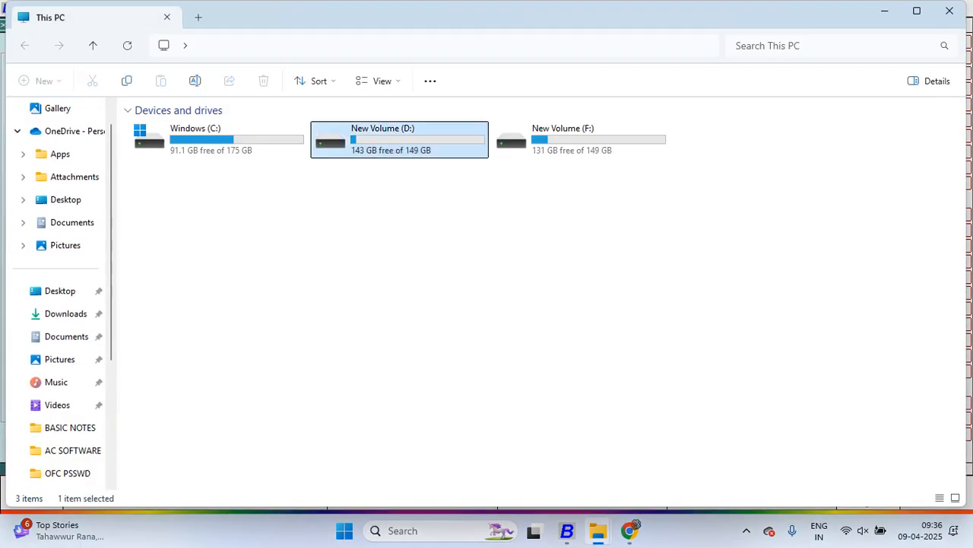
click(199, 228)
double_click(190, 267)
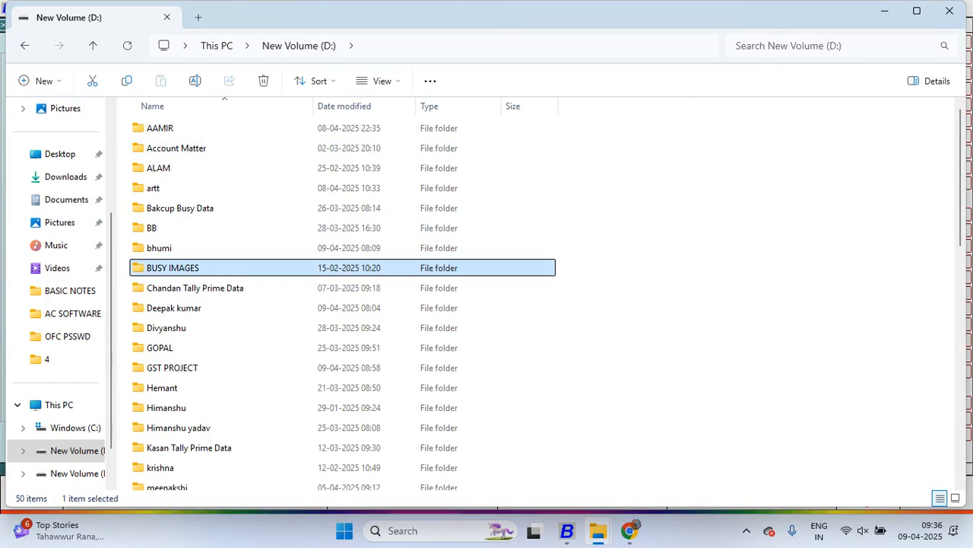
Rename the image file BABA SUIT 01 to ARIHANT CASE TRADERS using the copied account name
click(167, 146)
key(F2)
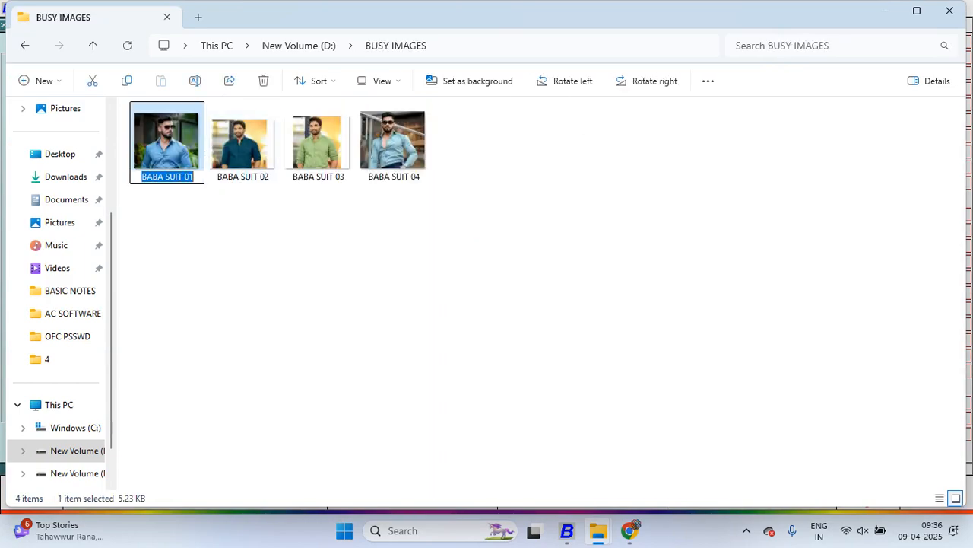
key(BackSpace)
key(ctrl+v)
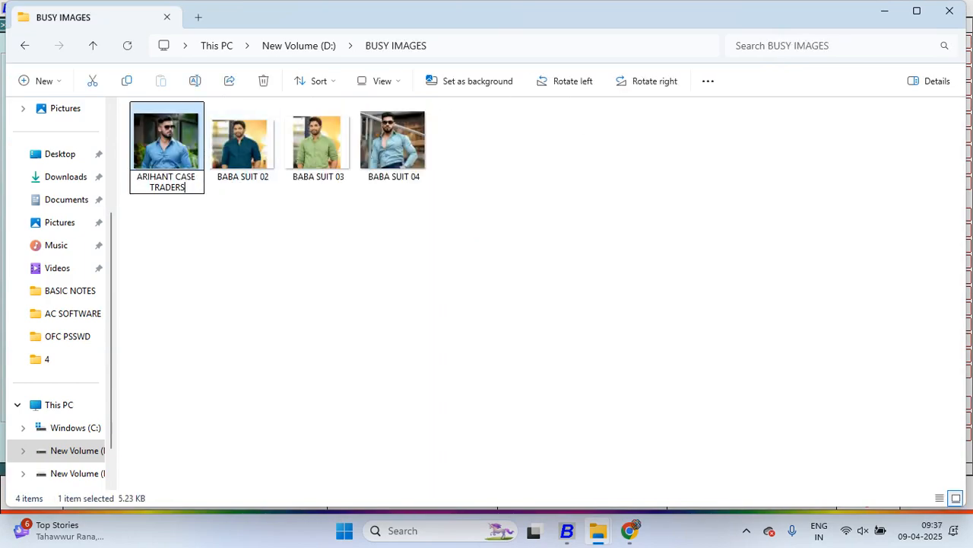
key(Return)
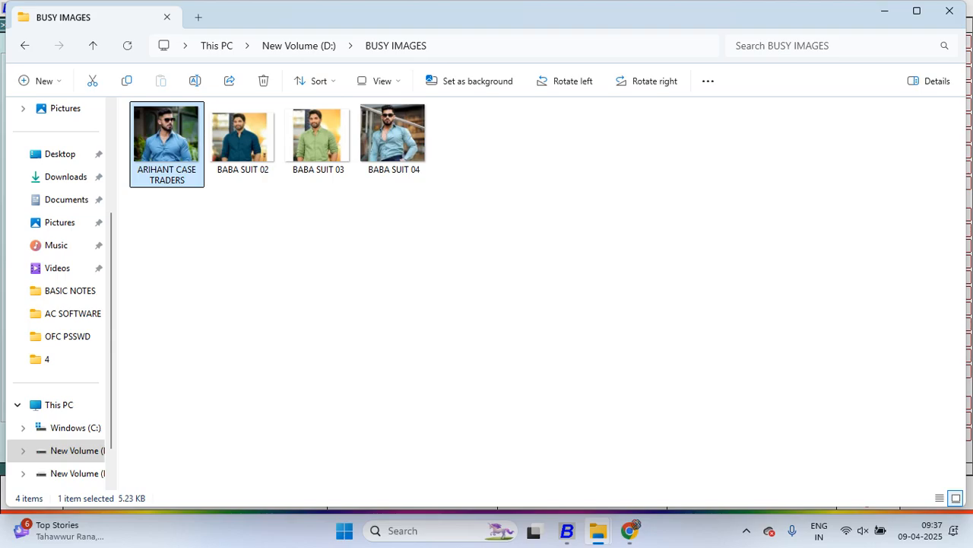
Switch back to Busy, view the image attached to the ARIHANT CASE TRADERS account, and close the image window
key(alt+Tab)
key(alt+Tab)
key(Tab)
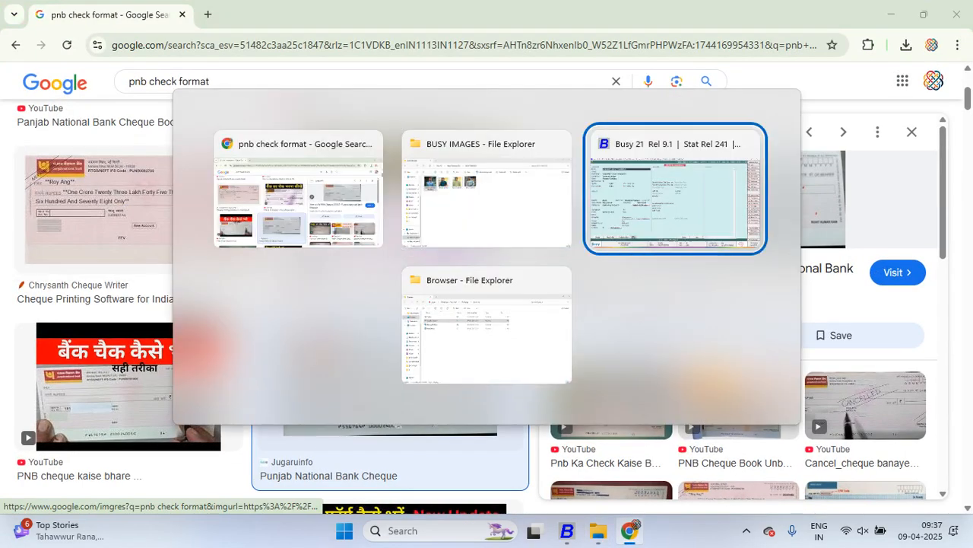
key(Escape)
key(Return)
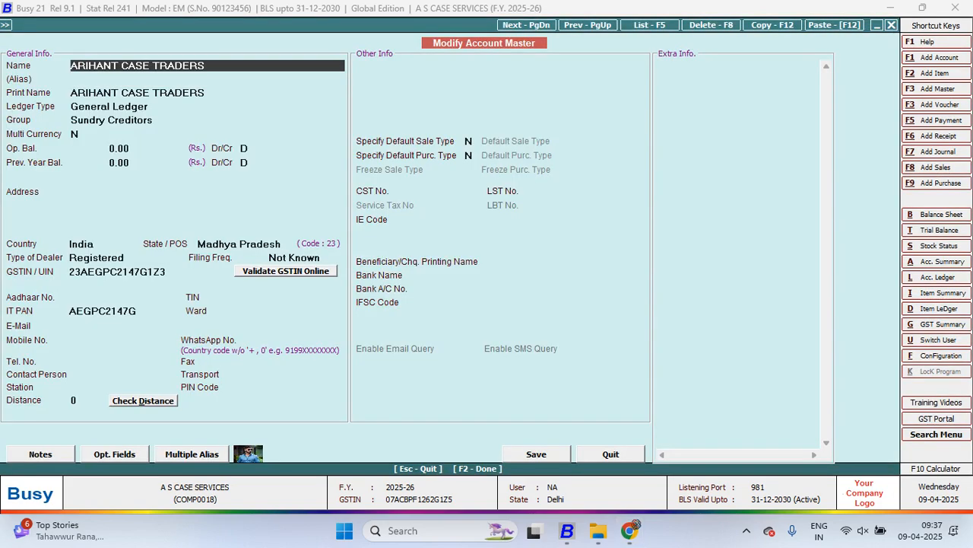
key(alt+i)
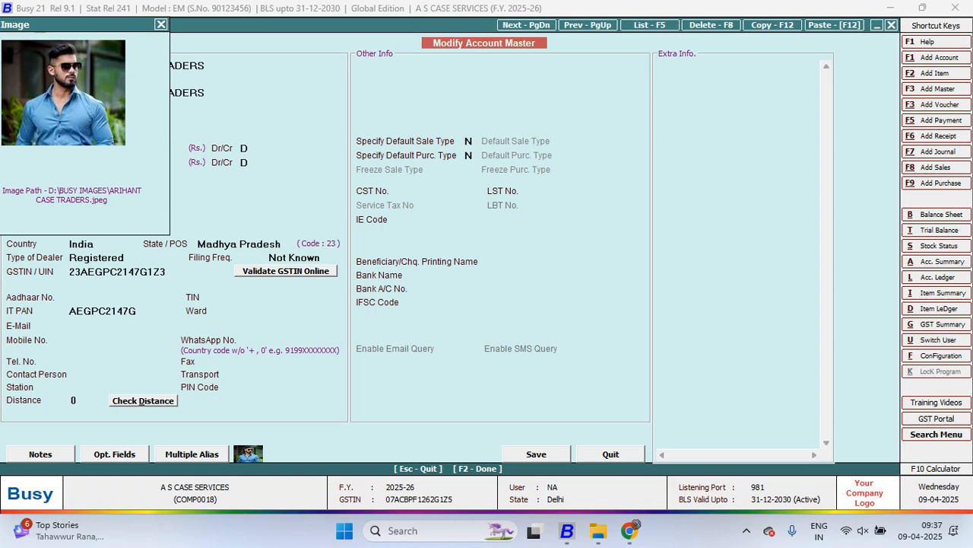
drag(59, 21, 137, 80)
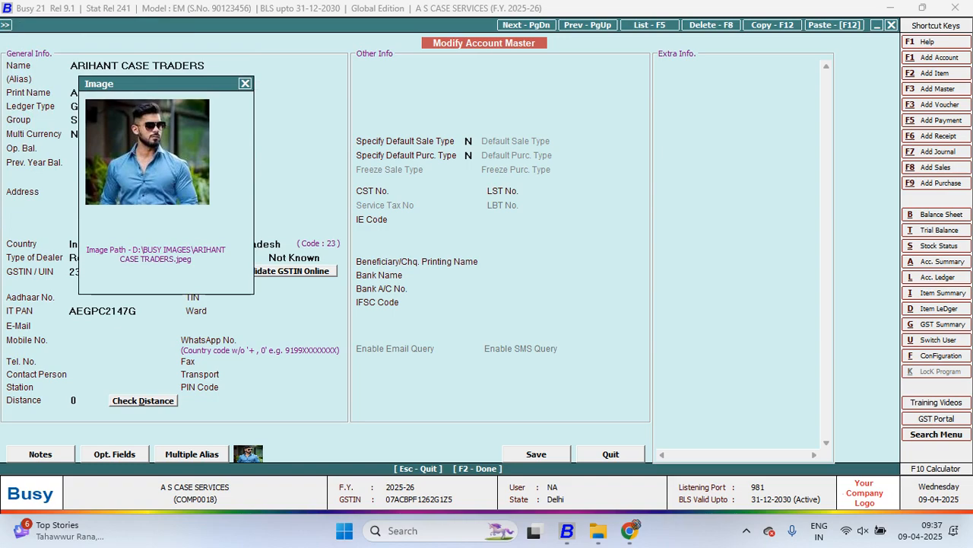
key(Escape)
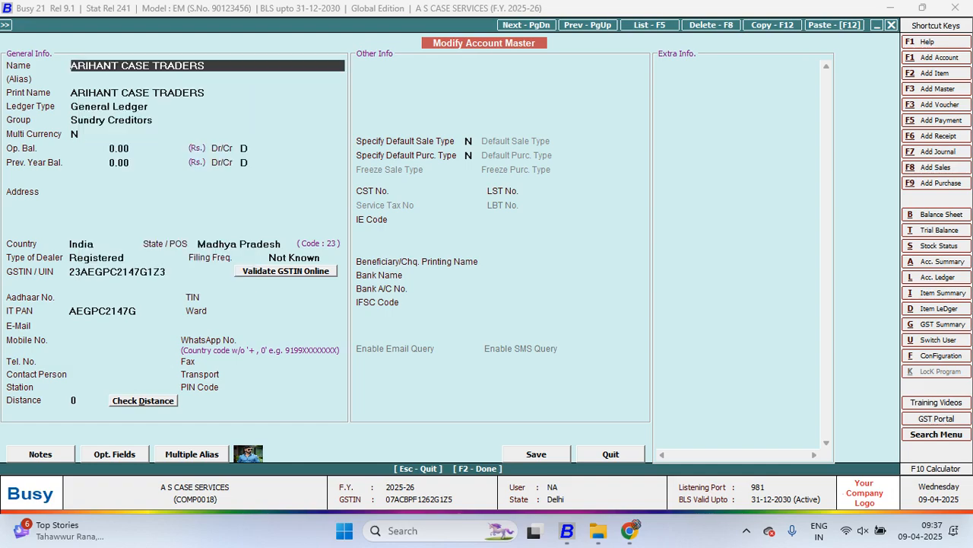
Close the ARIHANT CASE TRADERS account master and open the CANVAS WALLET COMPANY account for modification
key(Escape)
key(Down)
key(Down)
key(Down)
key(Down)
key(Down)
key(Down)
key(Down)
key(Down)
key(Down)
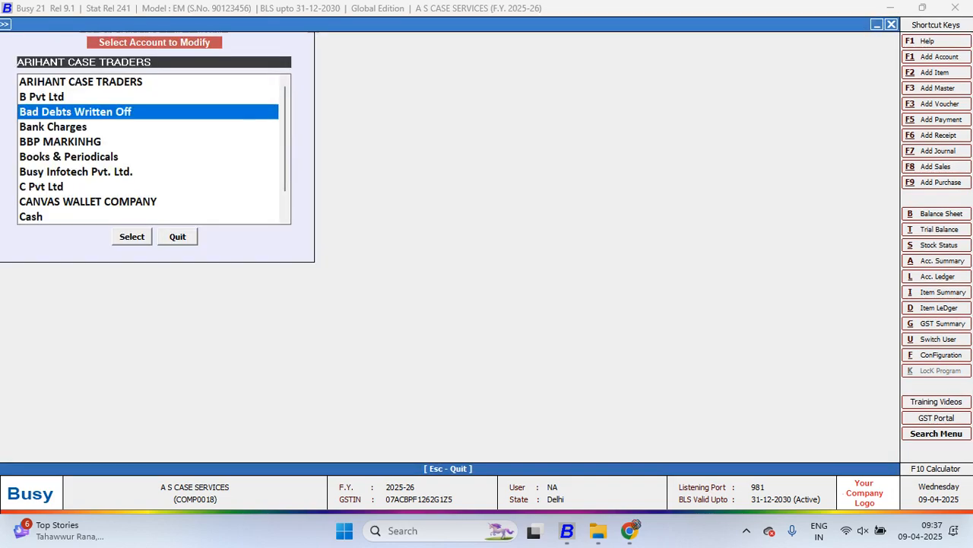
key(Up)
key(Return)
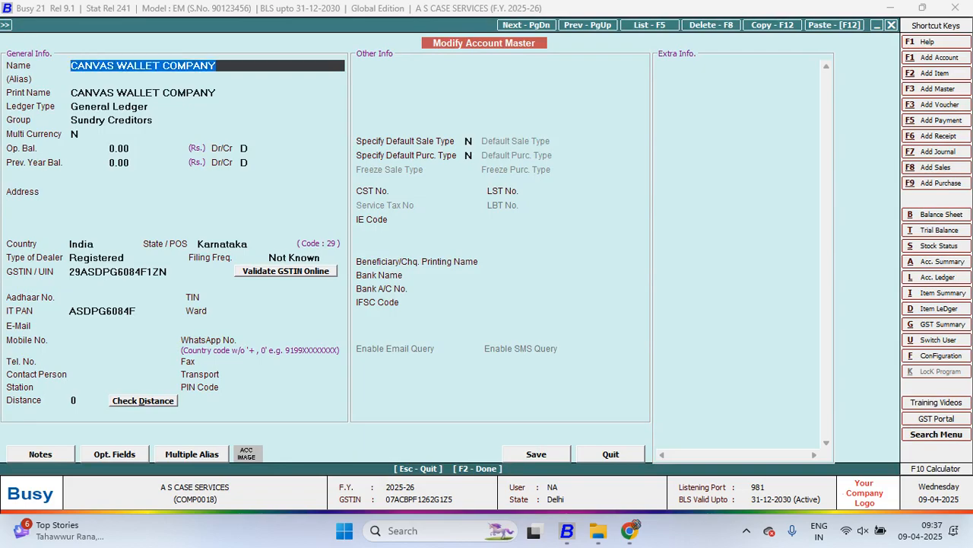
Switch to File Explorer and rename the image file BABA SUIT 04 to CANVAS WALLET COMPANY, matching the account name
key(alt+Tab)
key(alt+Tab)
key(alt+Tab)
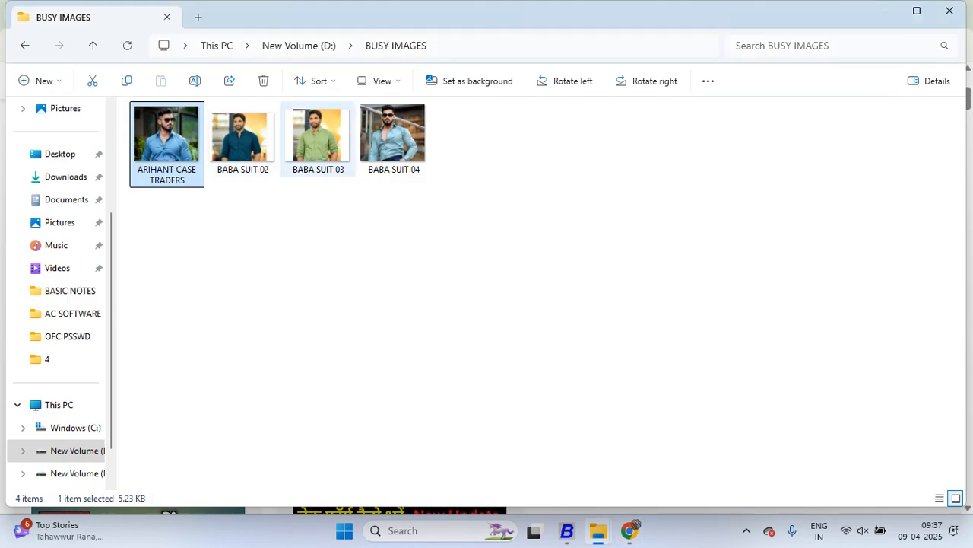
click(403, 228)
click(394, 137)
key(F2)
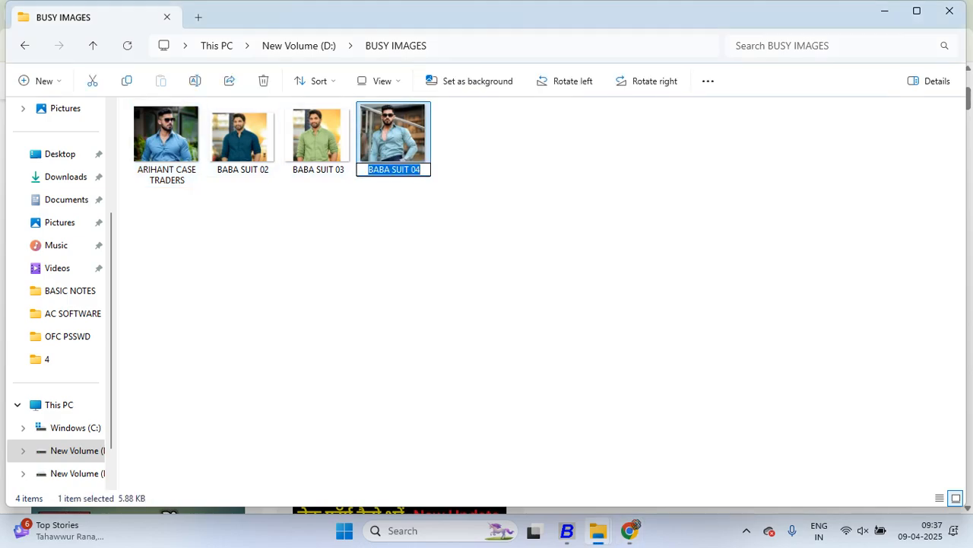
key(BackSpace)
text(CANVAS WALLET COMPANY)
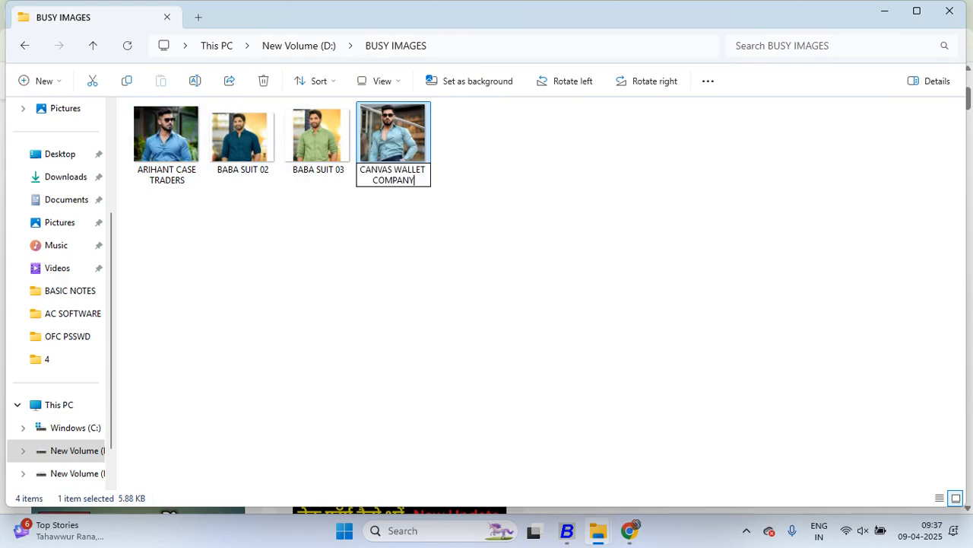
key(Return)
Switch back to Busy, reopen the CANVAS WALLET COMPANY account master, and view its attached image
key(alt+Tab)
key(alt+Tab)
key(Tab)
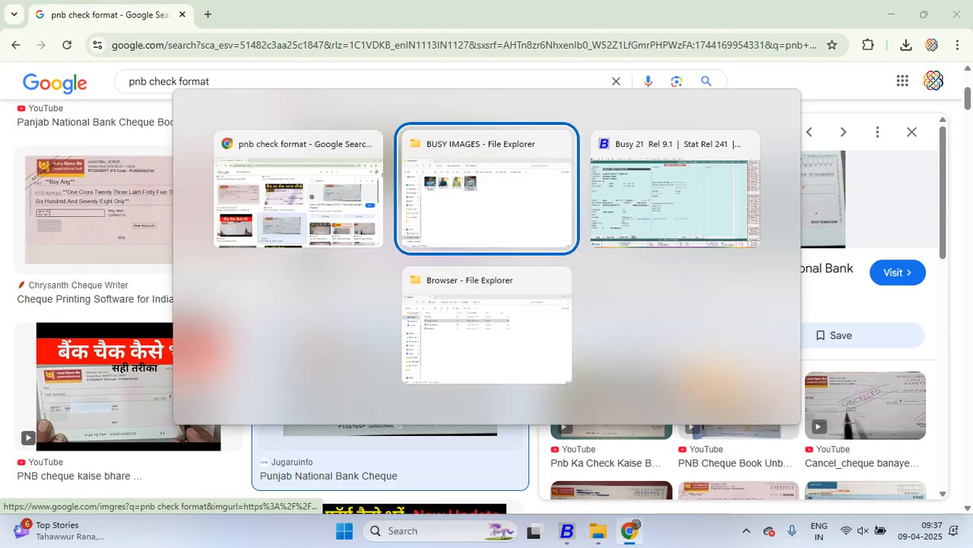
key(Escape)
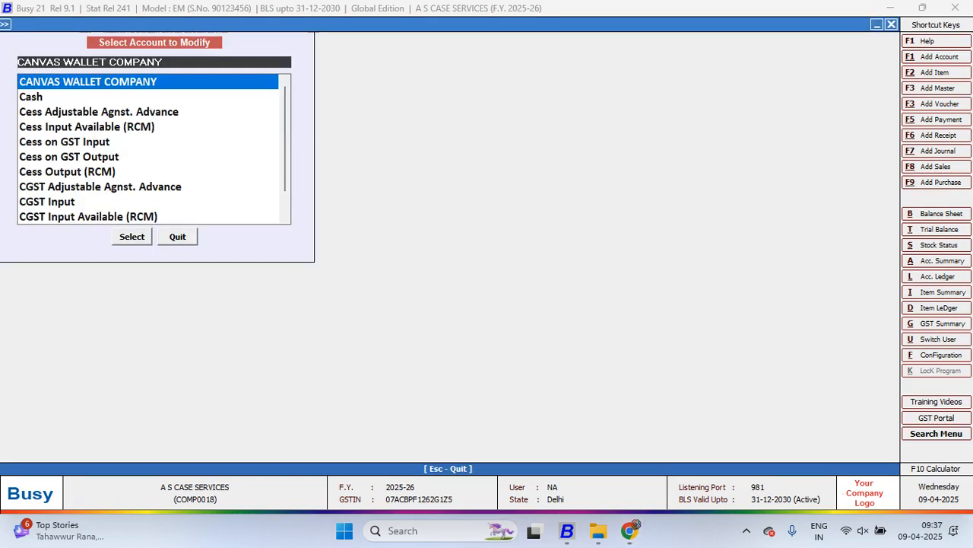
key(Return)
key(alt+i)
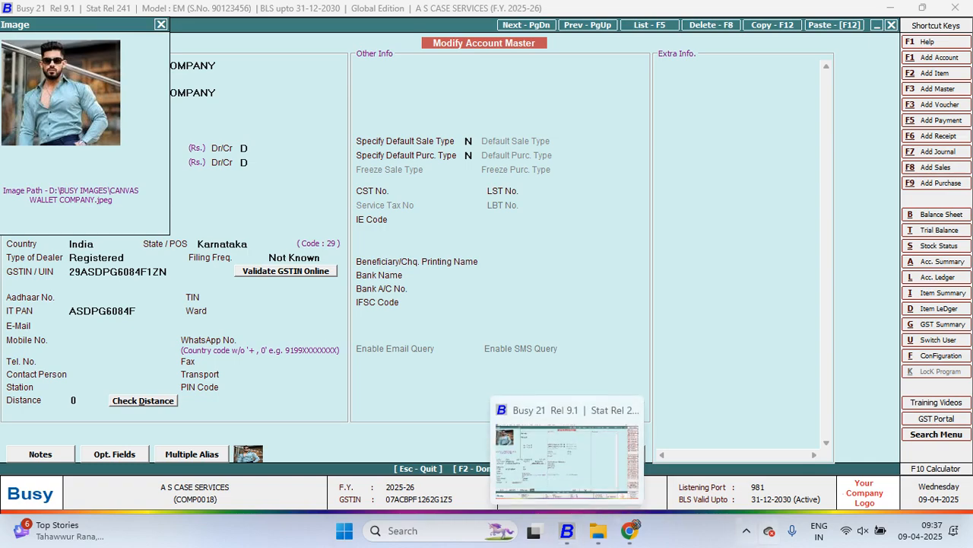
click(793, 531)
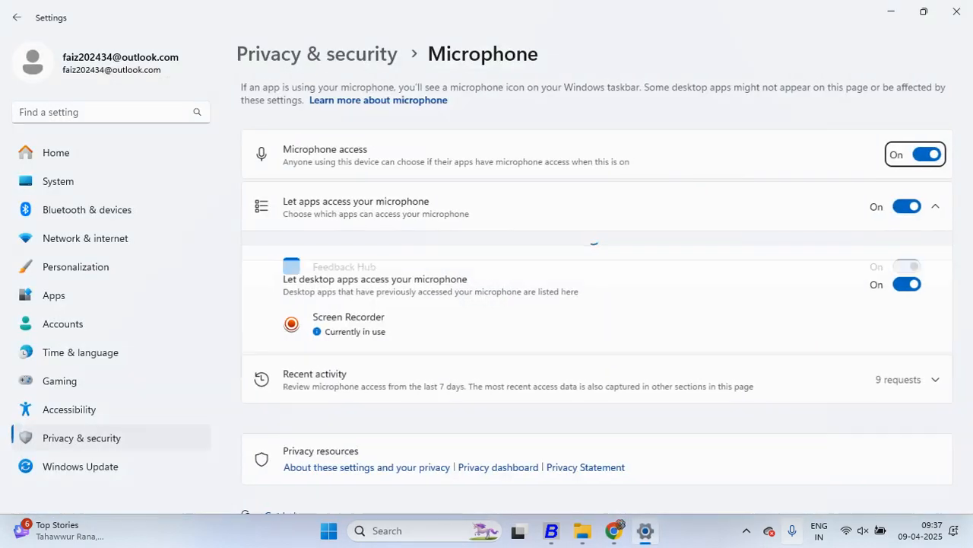
click(746, 530)
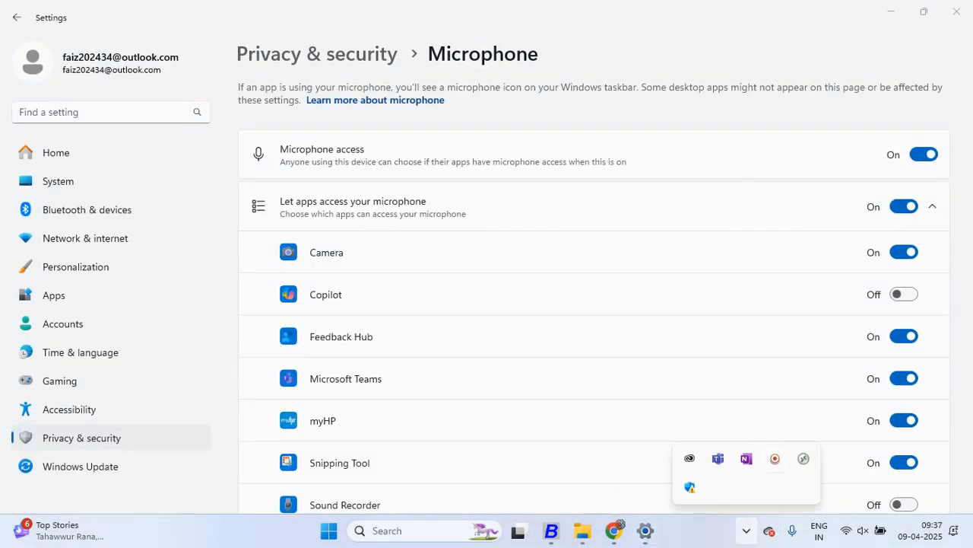